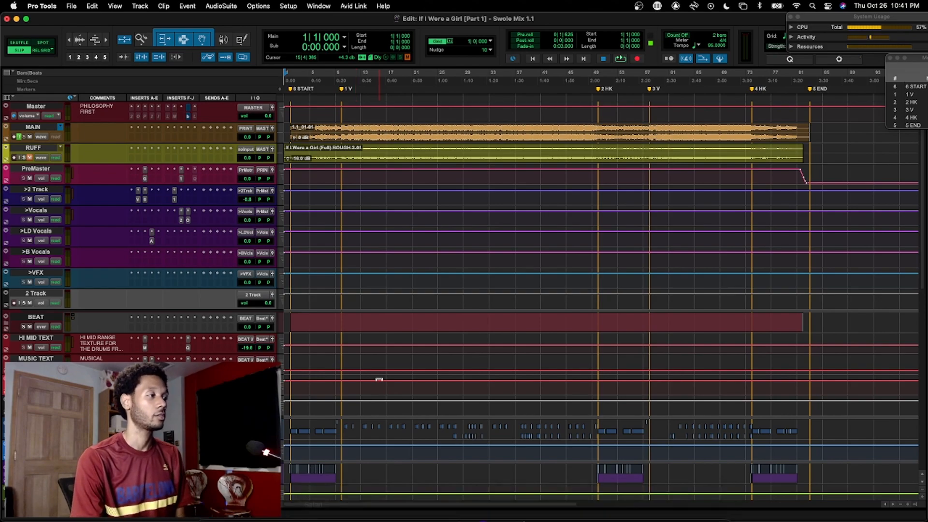
# Review the session's track layout, from the master and bus tracks through the beat, lead vocal, delay and reverb tracks
pyautogui.scroll(-5, 377, 379)
pyautogui.scroll(-4, 306, 331)
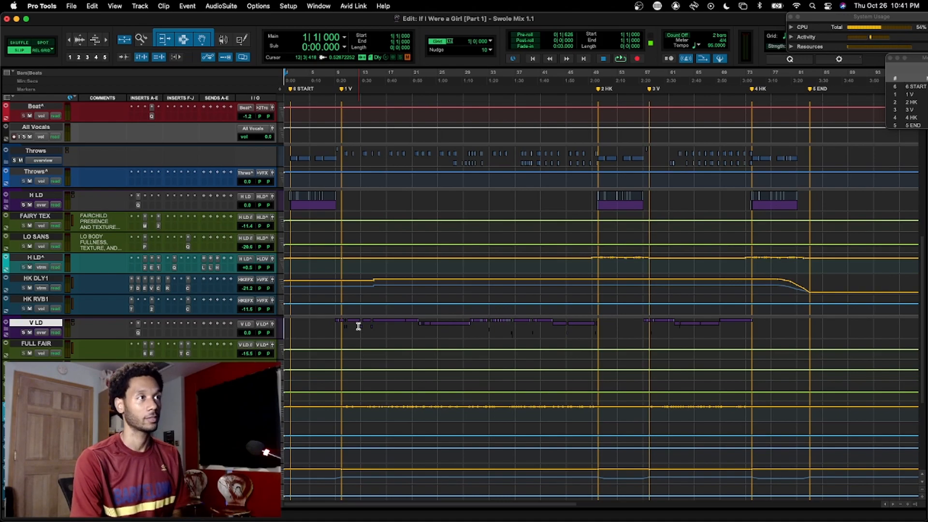
pyautogui.scroll(-4, 358, 326)
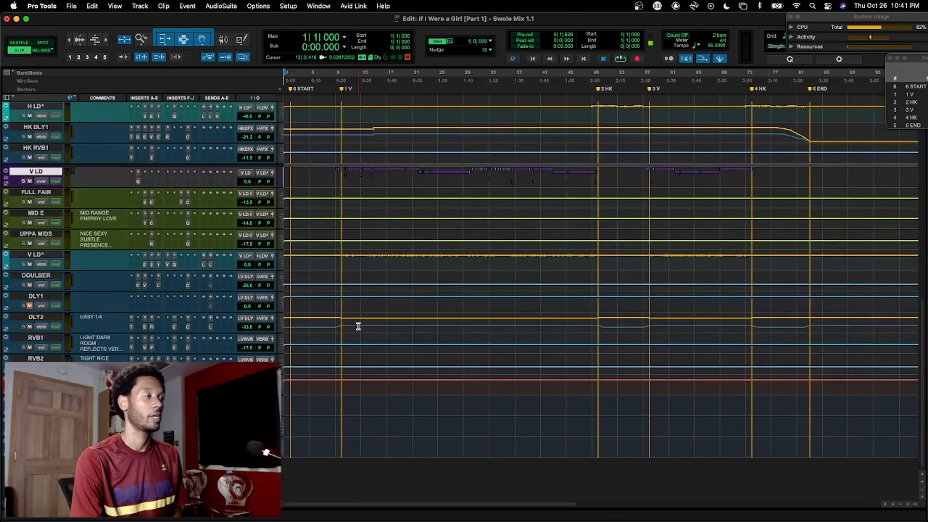
pyautogui.scroll(3, 358, 327)
pyautogui.scroll(8, 358, 327)
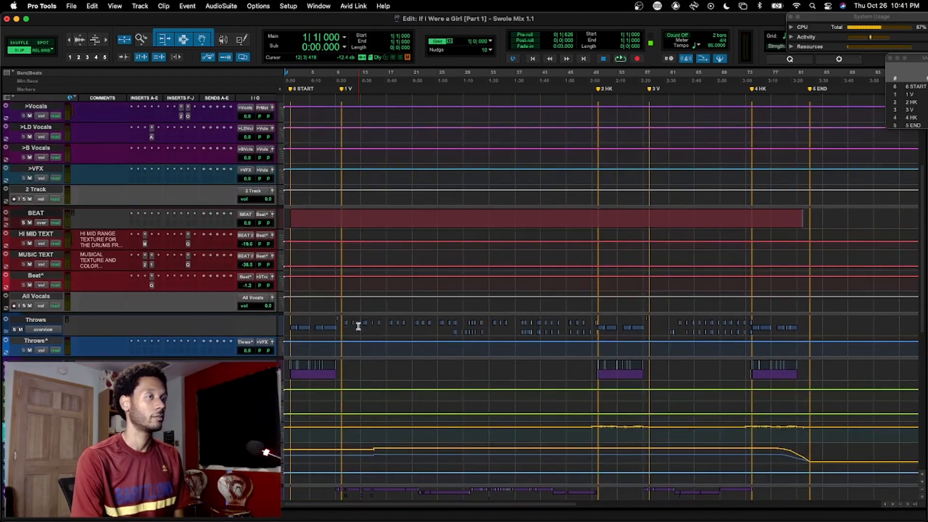
pyautogui.scroll(-4, 358, 326)
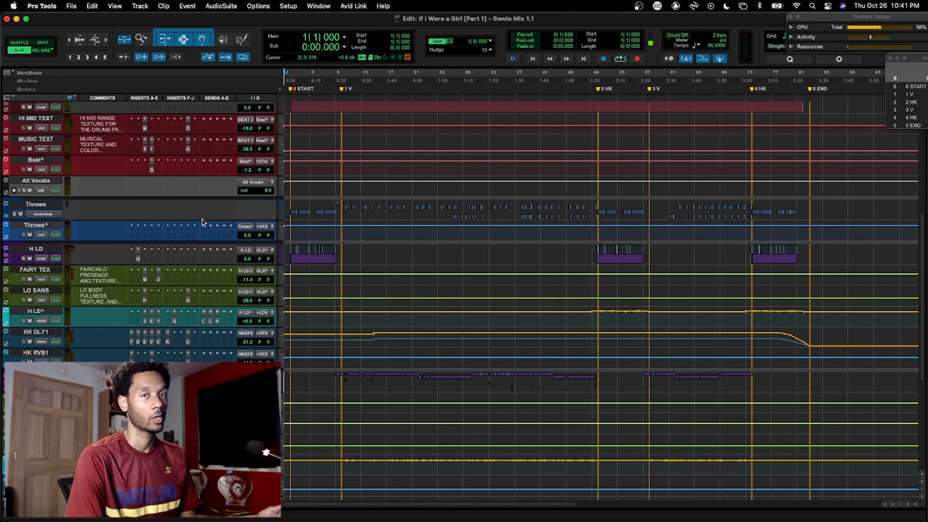
pyautogui.scroll(-4, 233, 309)
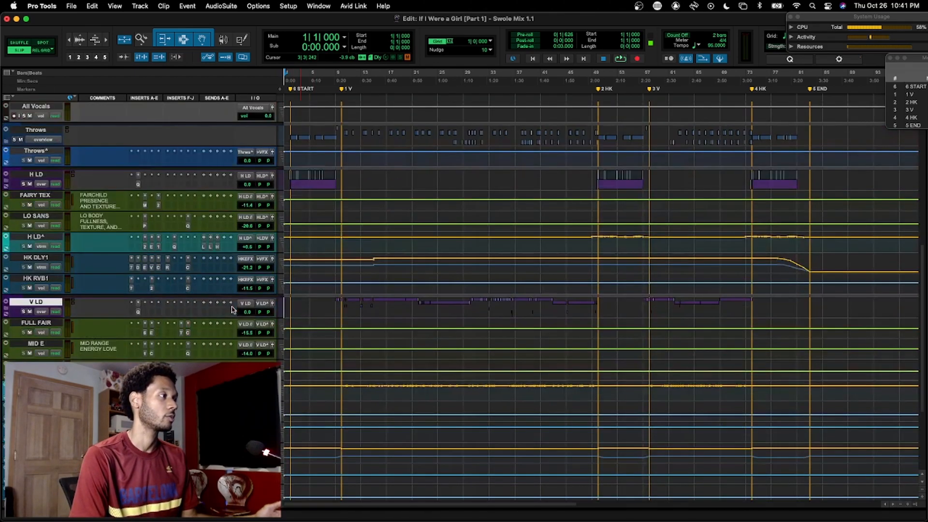
pyautogui.scroll(-3, 233, 310)
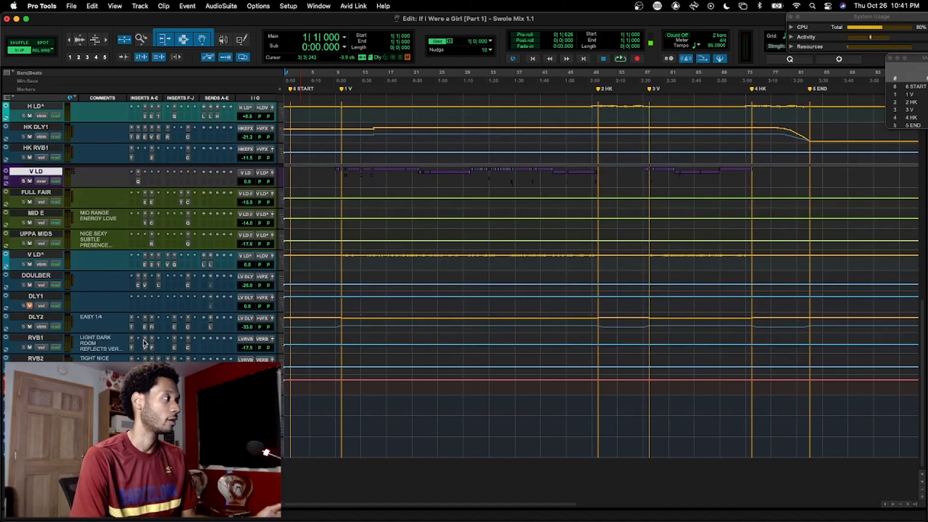
pyautogui.scroll(6, 143, 343)
pyautogui.scroll(5, 143, 344)
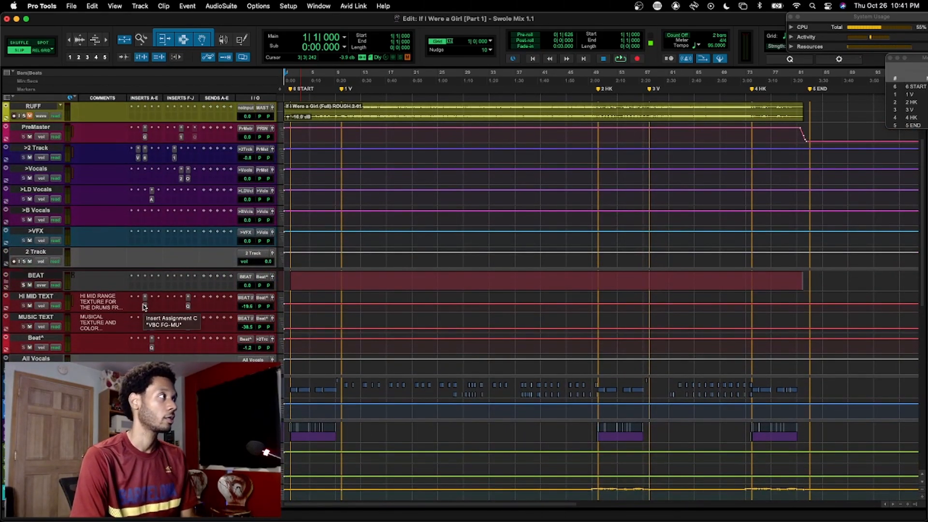
pyautogui.scroll(1, 143, 307)
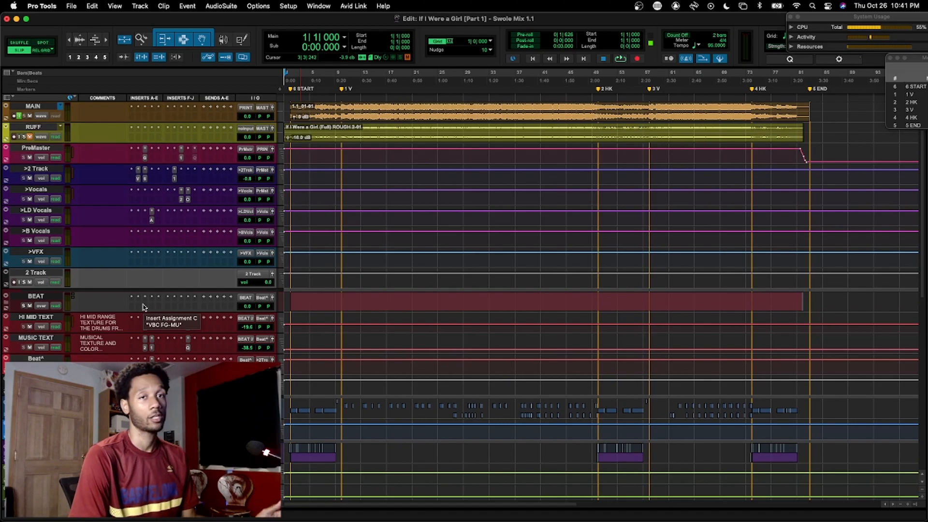
pyautogui.scroll(-4, 143, 307)
pyautogui.scroll(-2, 144, 307)
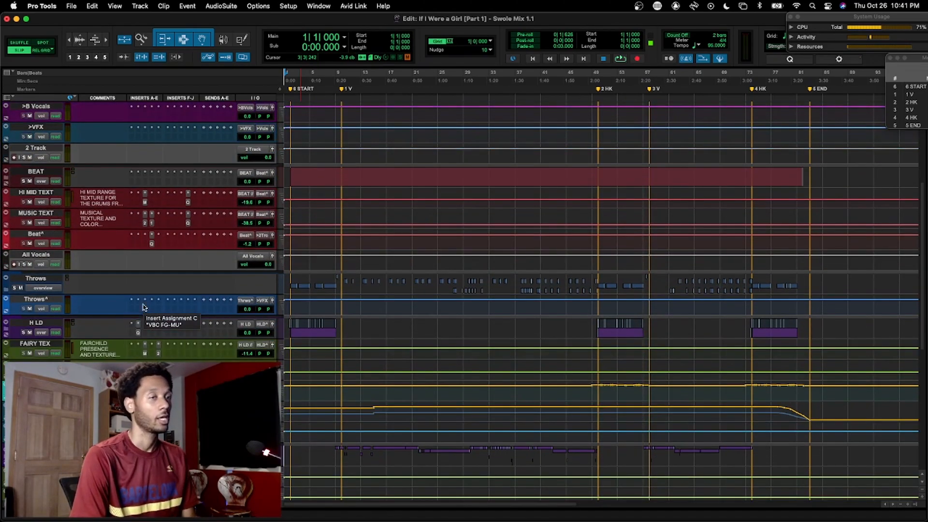
pyautogui.scroll(-1, 143, 307)
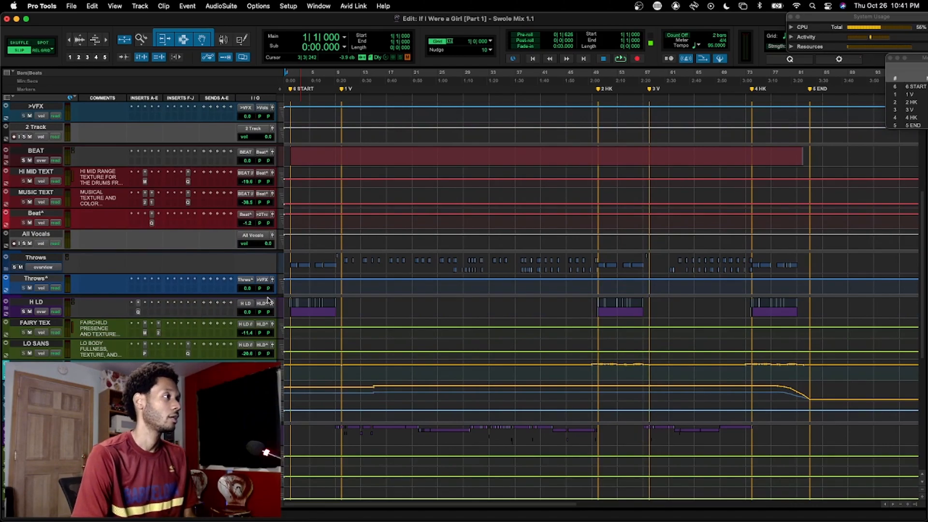
# Expand the H LD folder to show its hook vocal tracks and place the edit cursor on hk ld1 before 6 START
pyautogui.press('t')
pyautogui.press('t')
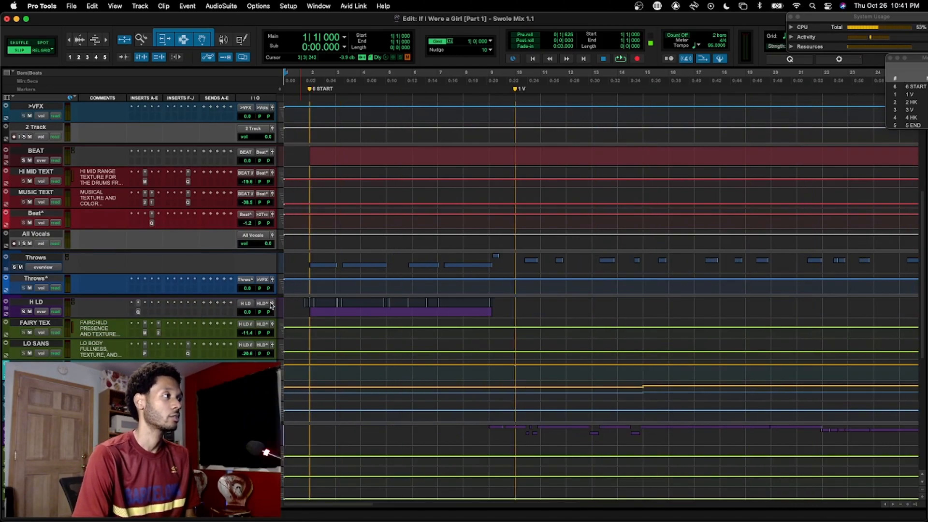
pyautogui.click(6, 309)
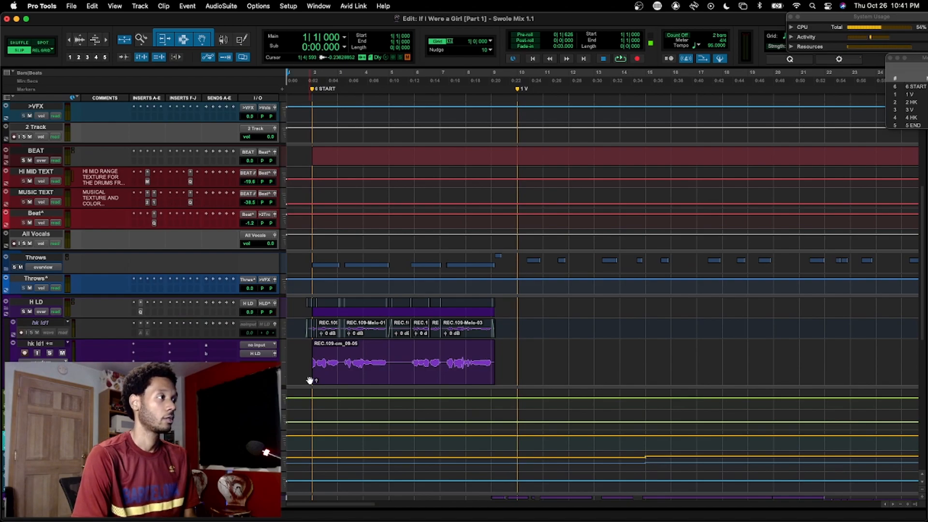
pyautogui.click(298, 328)
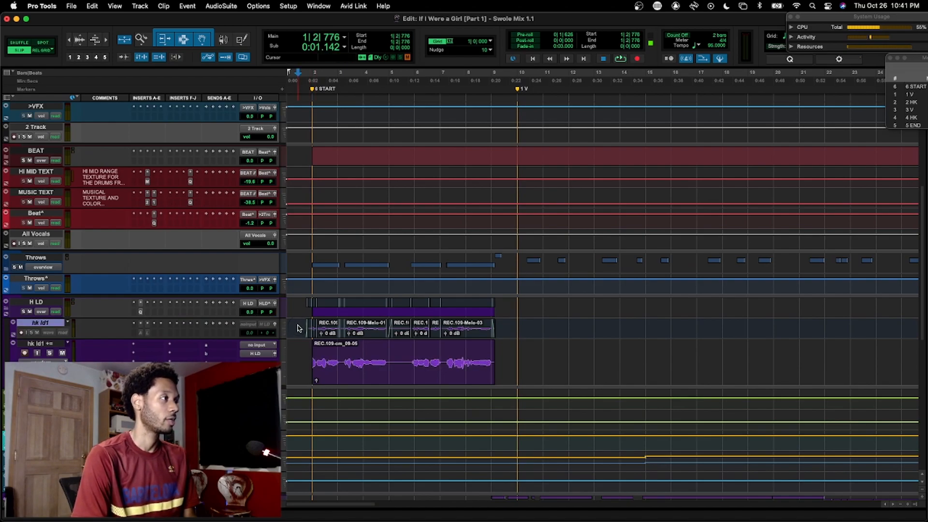
# Select the REC.109-cm_09-05 clip on the lower hk ld1 track and play back the opening hook
pyautogui.press('super+bracketright')
pyautogui.press('super+bracketright')
pyautogui.click(411, 371)
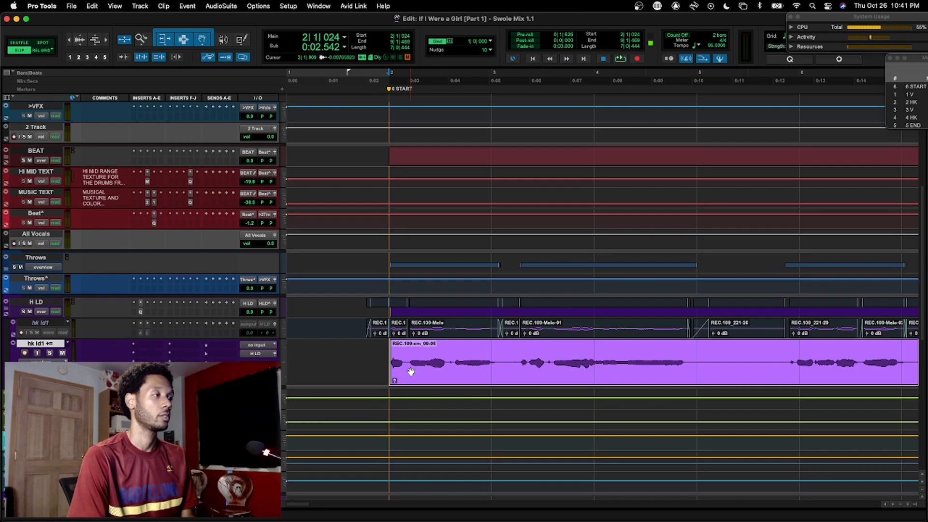
pyautogui.press('space')
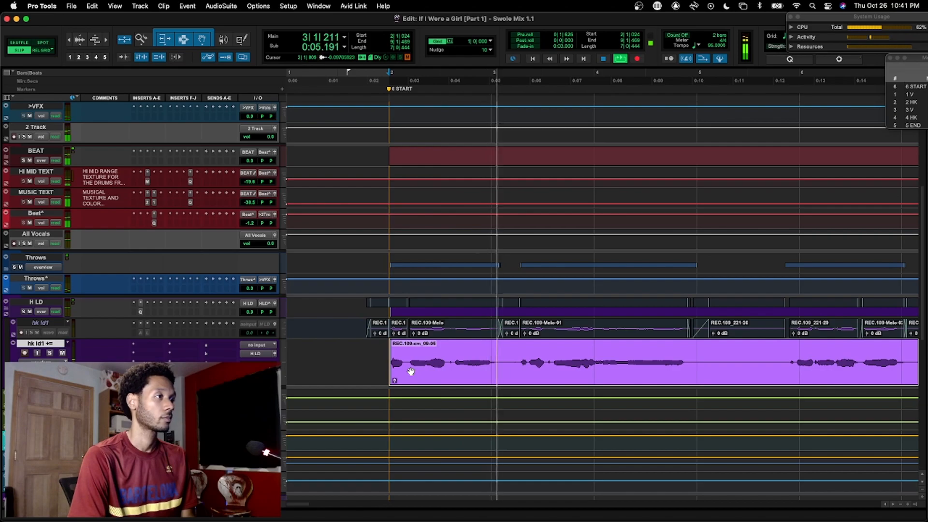
pyautogui.press('r')
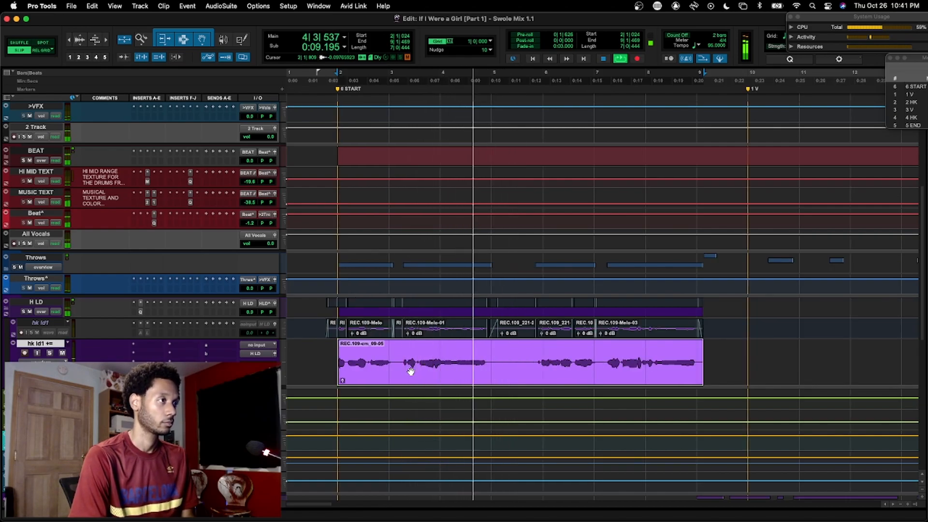
pyautogui.press('space')
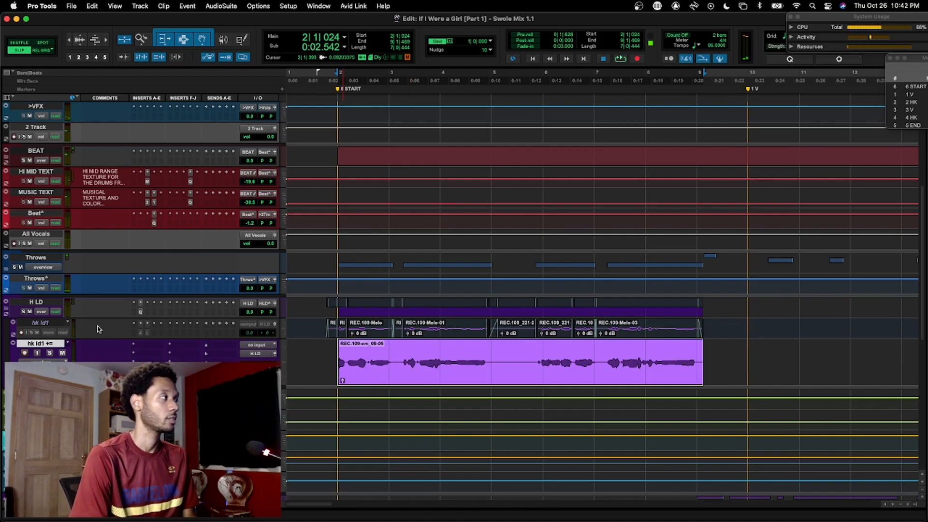
# Activate the original hk ld1 track and inspect the settings of its Auto-Tune Artist insert
pyautogui.click(41, 323)
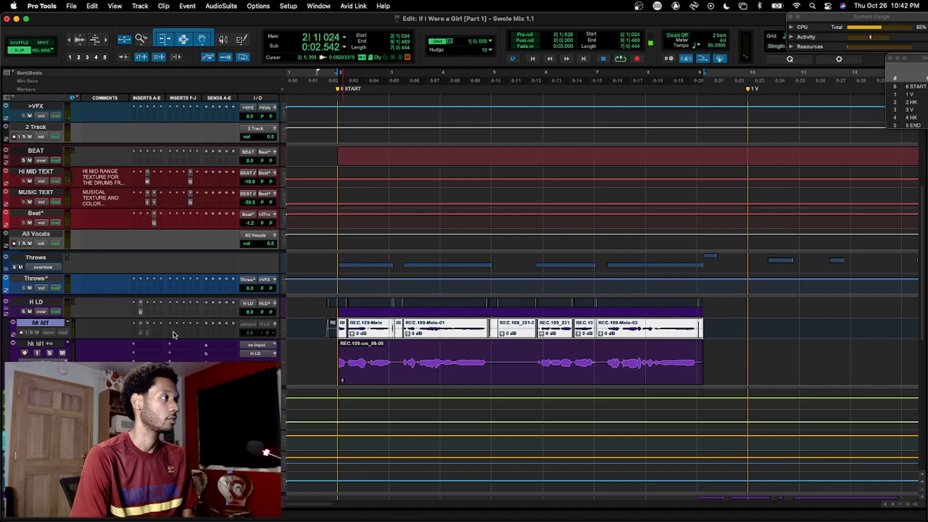
pyautogui.click(140, 333)
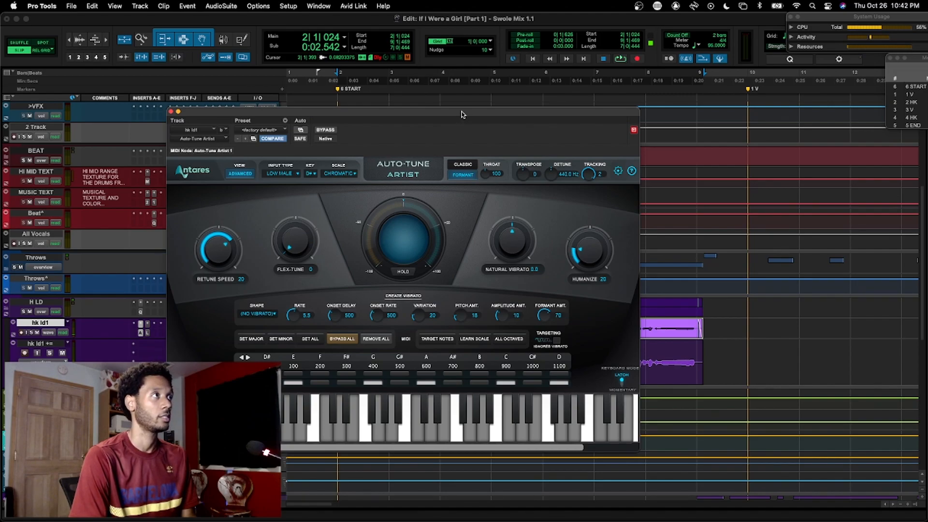
pyautogui.moveTo(460, 112); pyautogui.dragTo(544, 120)
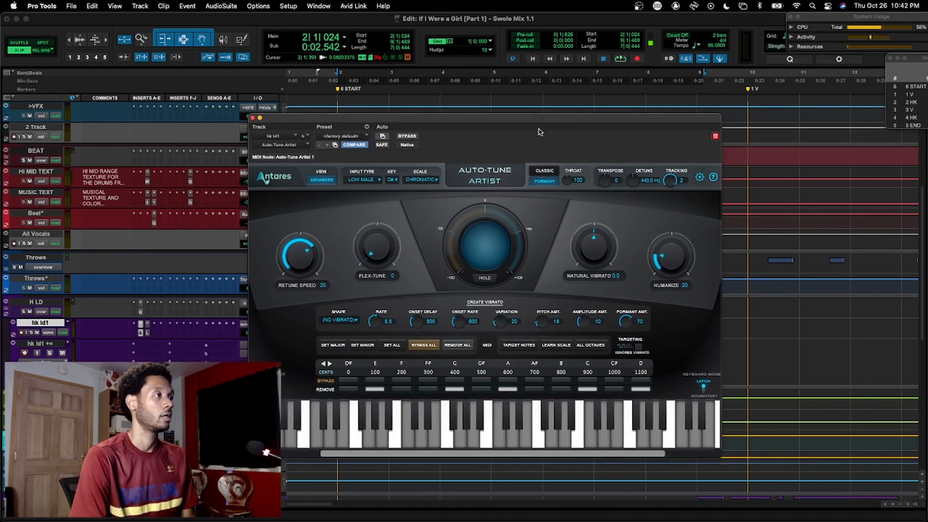
pyautogui.click(252, 118)
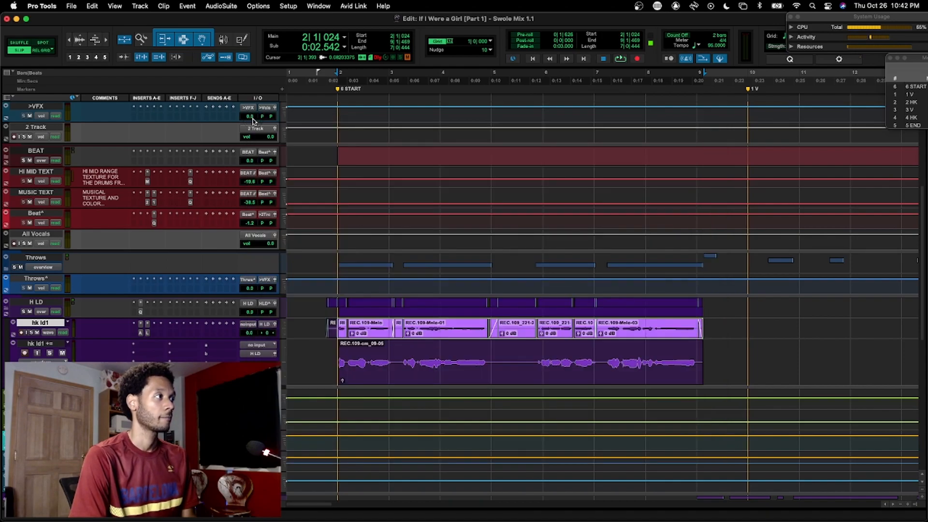
# Inspect the pitch and formant settings of the Little AlterBoy insert on the original hk ld1 track
pyautogui.click(148, 333)
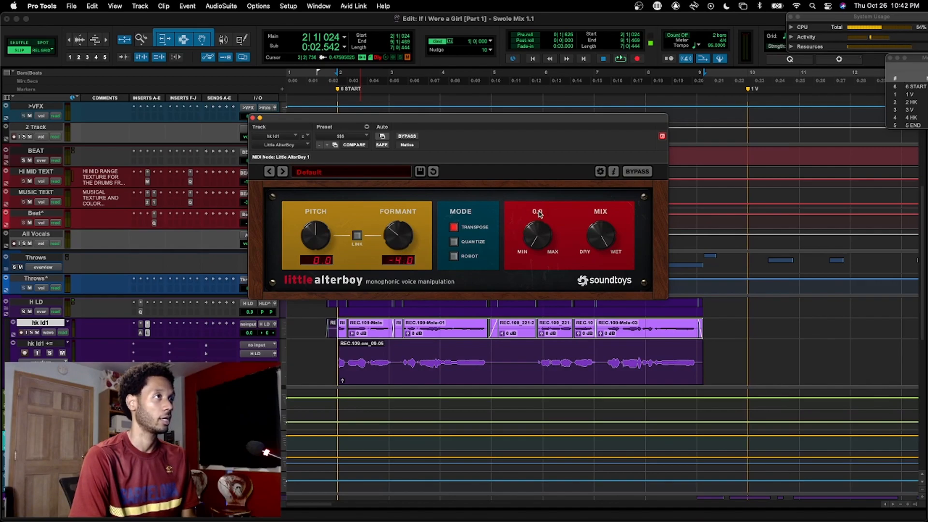
pyautogui.click(404, 216)
pyautogui.click(312, 212)
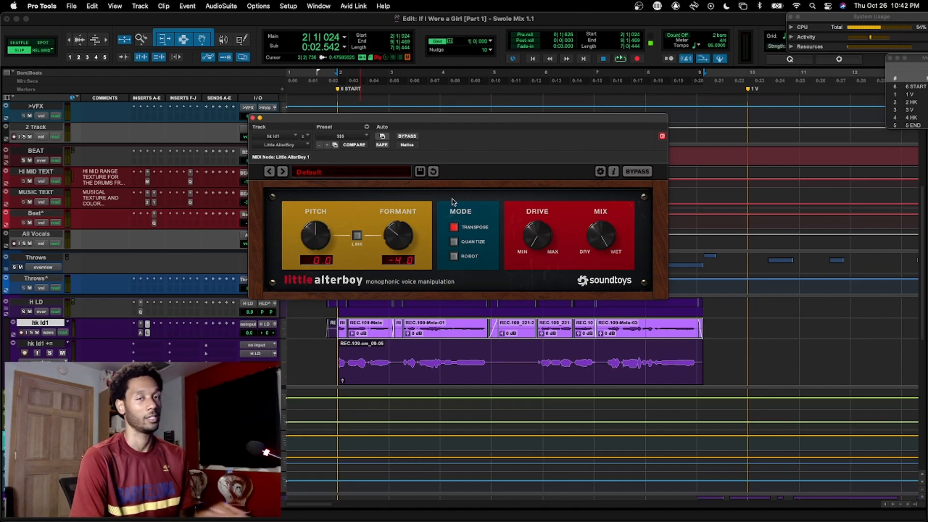
pyautogui.click(252, 118)
pyautogui.click(53, 327)
pyautogui.click(53, 327)
pyautogui.rightClick(54, 327)
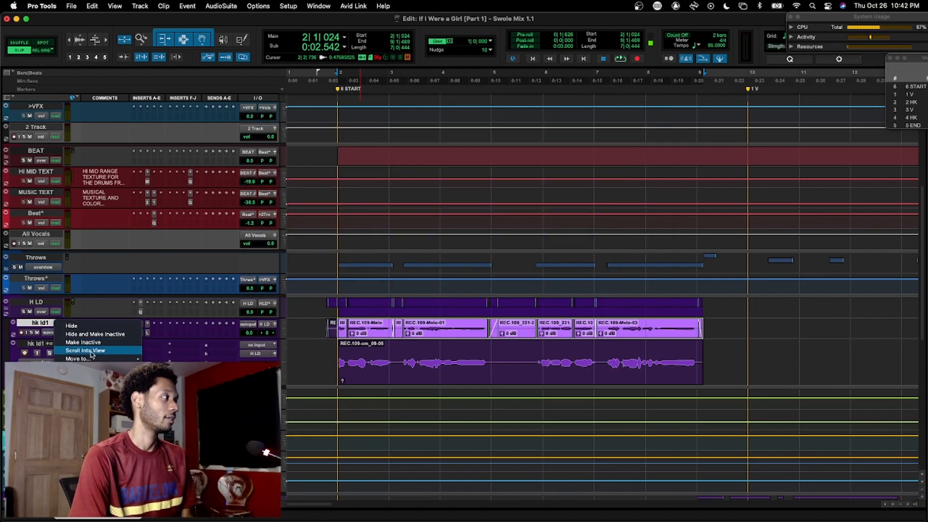
pyautogui.click(44, 324)
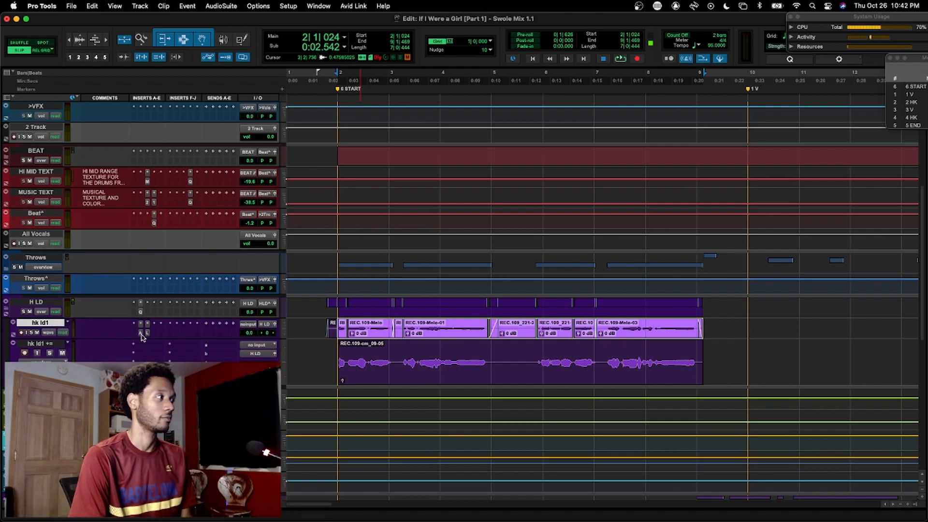
# Solo the original hk ld1 track and audition the opening hook with Little AlterBoy bypassed and enabled
pyautogui.press('space')
pyautogui.press('space')
pyautogui.hotkey('shift', 's')
pyautogui.press('space')
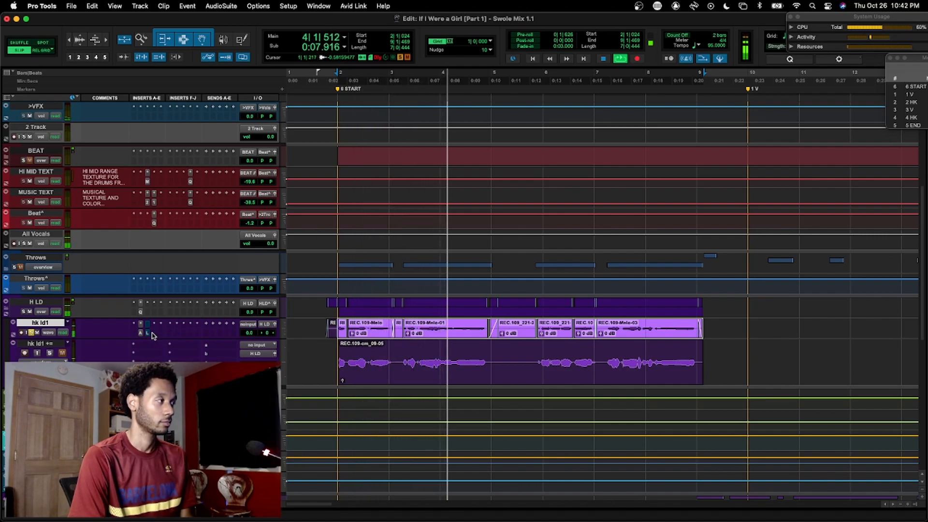
pyautogui.press('space')
pyautogui.press('space')
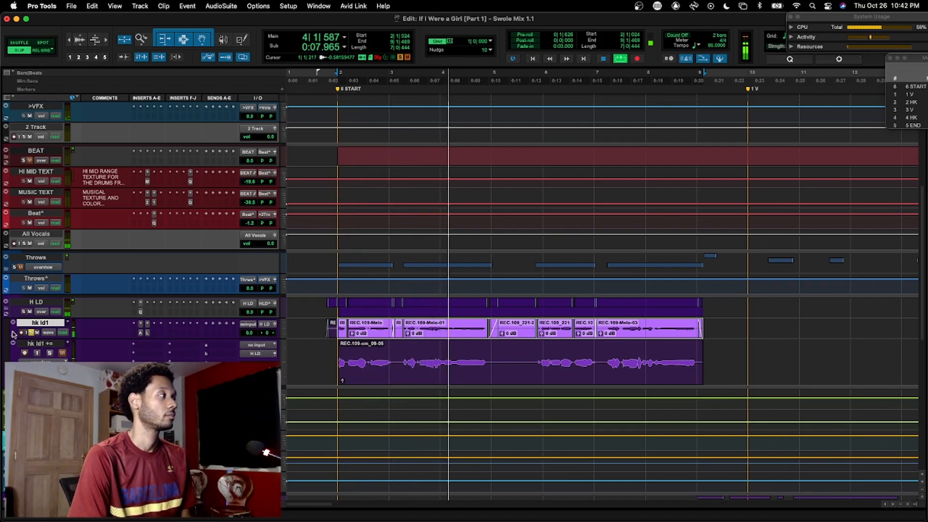
pyautogui.press('space')
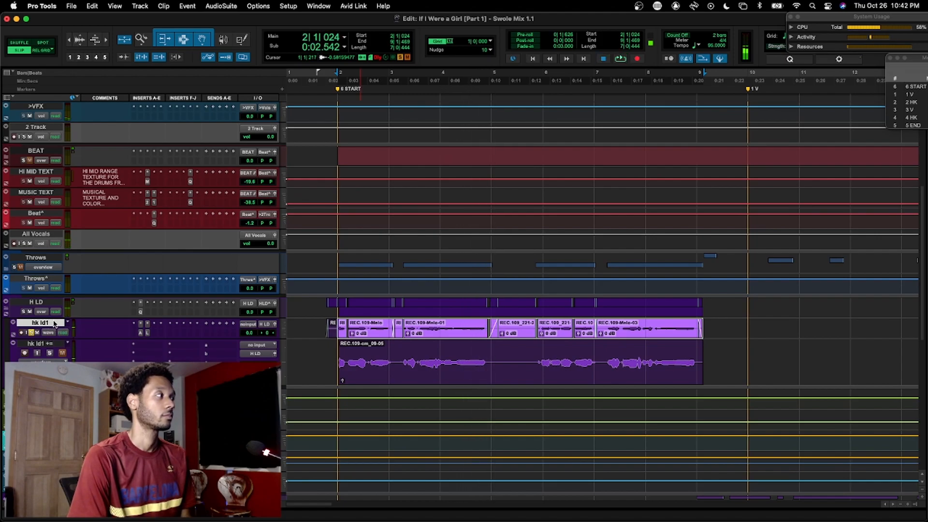
# Make the original hk ld1 track inactive and hide it, leaving the H LD folder selected
pyautogui.rightClick(56, 323)
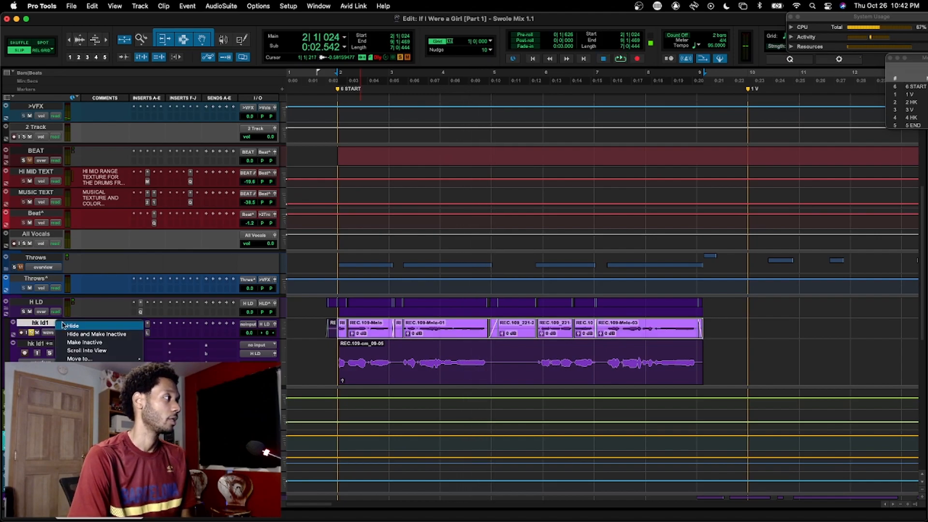
pyautogui.click(85, 342)
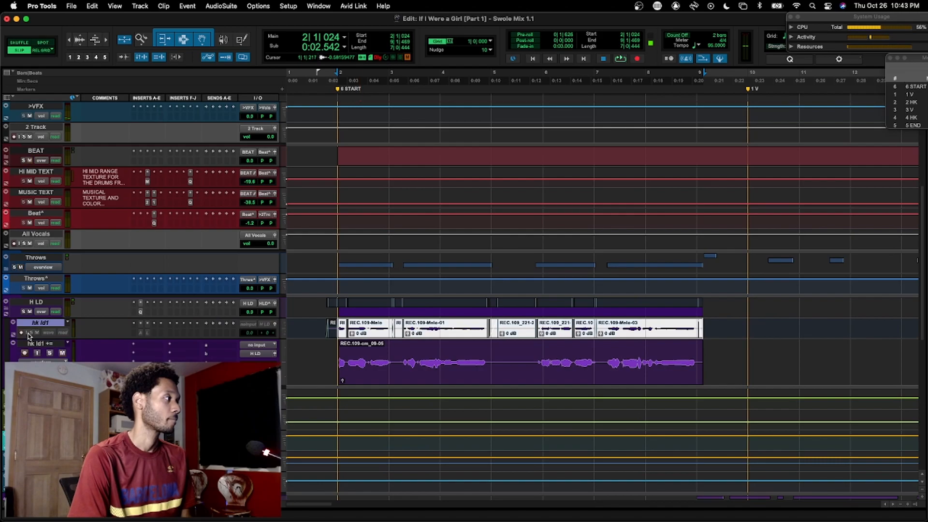
pyautogui.rightClick(38, 325)
pyautogui.click(63, 327)
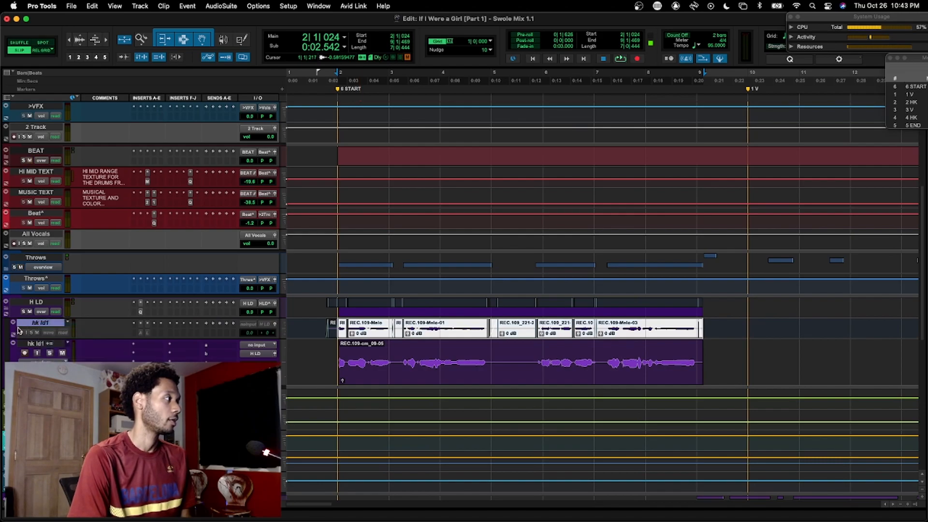
pyautogui.click(29, 303)
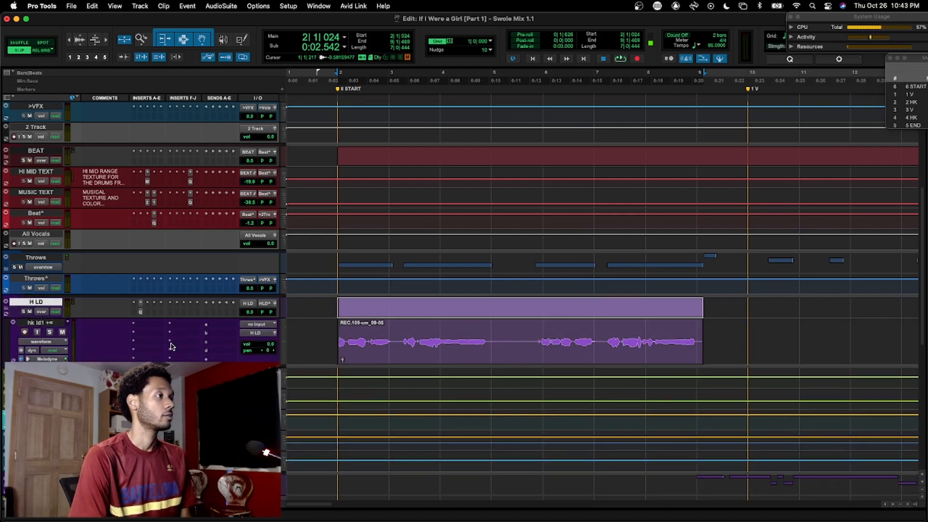
# Place the edit cursor just before 6 START on the remaining hk ld1 track and collapse the H LD folder
pyautogui.click(326, 333)
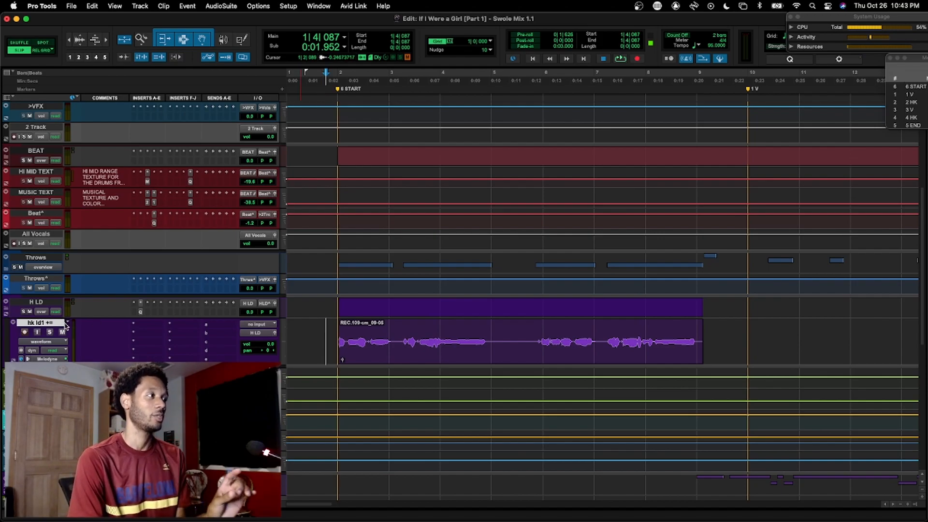
pyautogui.click(6, 311)
pyautogui.scroll(-5, 371, 382)
pyautogui.press('r')
pyautogui.press('r')
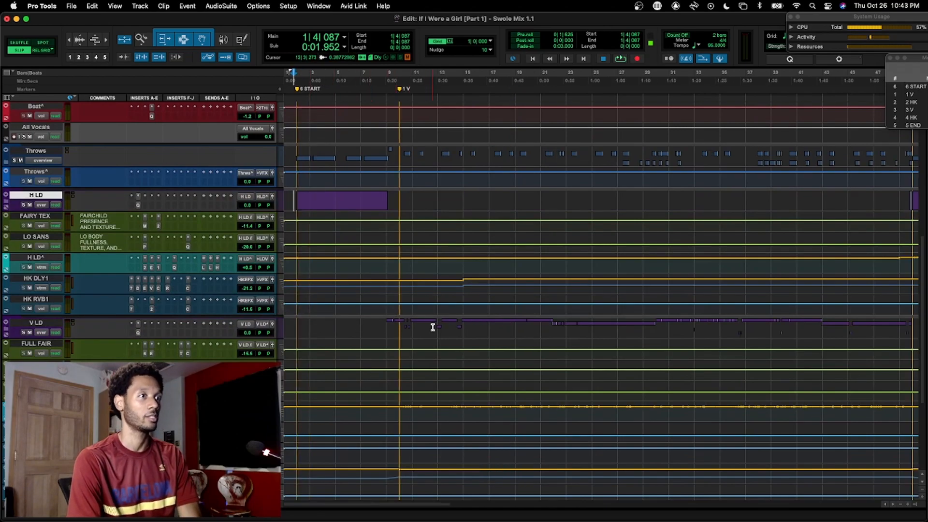
pyautogui.scroll(3, 421, 329)
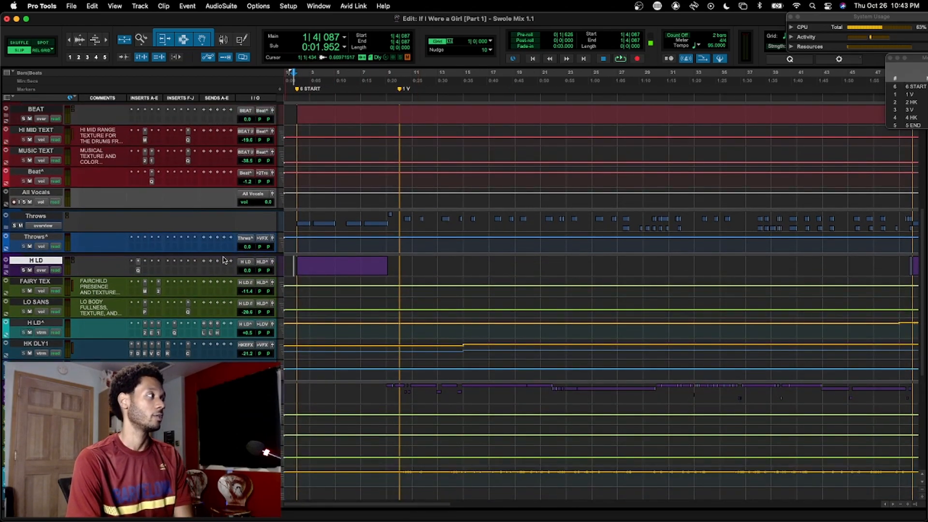
# Check the contents of the H LD folder and view the low-cut curve in its Pro-Q 3 insert
pyautogui.click(5, 267)
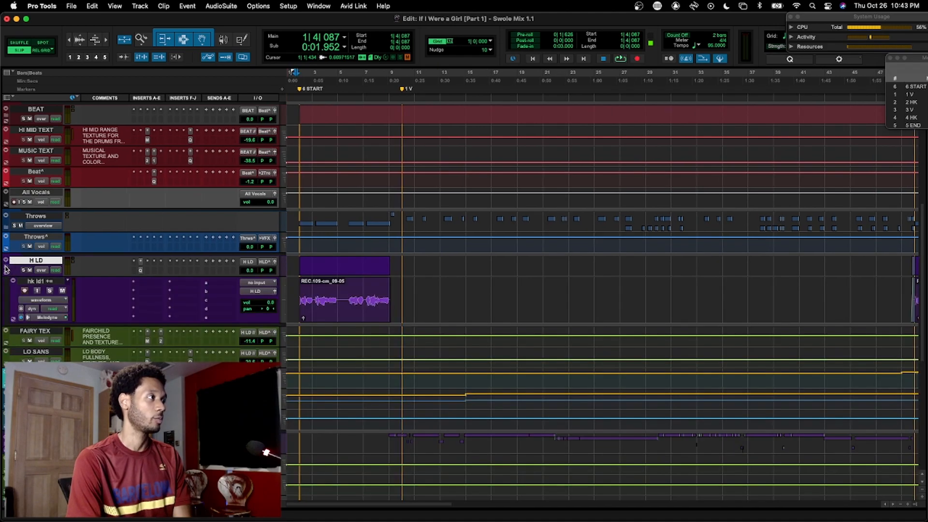
pyautogui.click(5, 267)
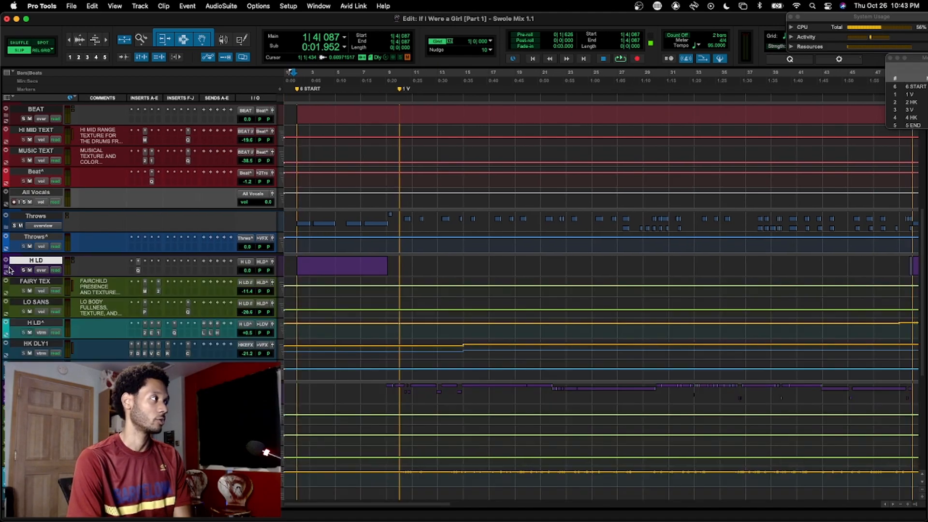
pyautogui.click(139, 271)
pyautogui.moveTo(374, 119); pyautogui.dragTo(555, 115)
pyautogui.scroll(-2, 302, 332)
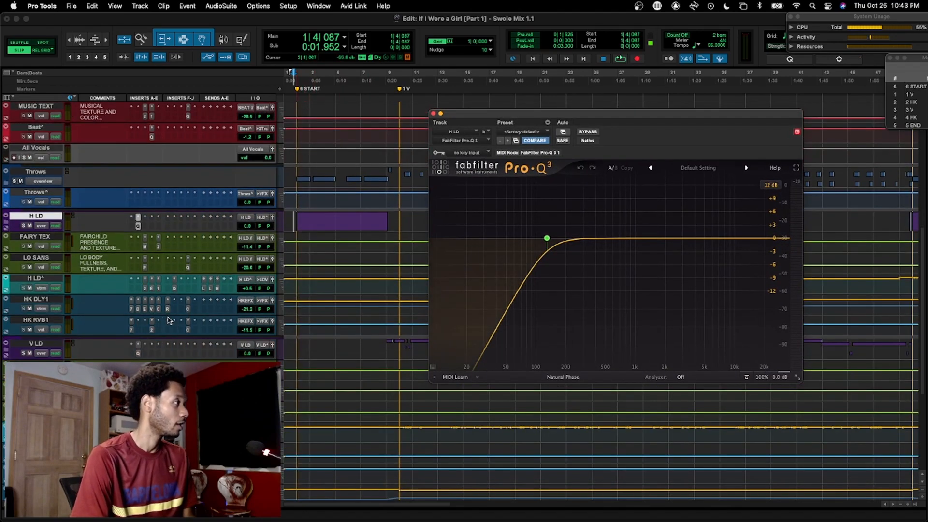
# Bypass all inserts on the H LD^ track and mute the FAIRY TEX and LO SANS texture tracks
pyautogui.click(145, 290)
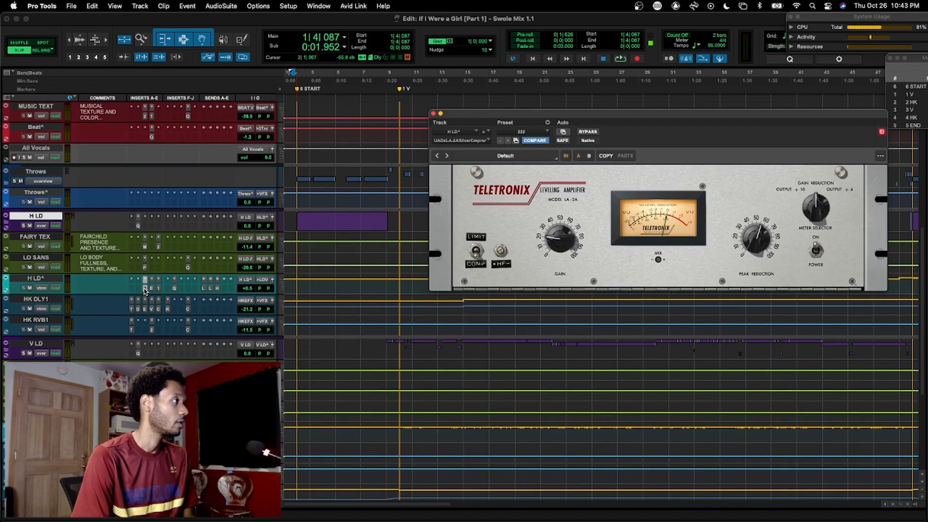
pyautogui.keyDown('super'); pyautogui.click(145, 290); pyautogui.keyUp('super')
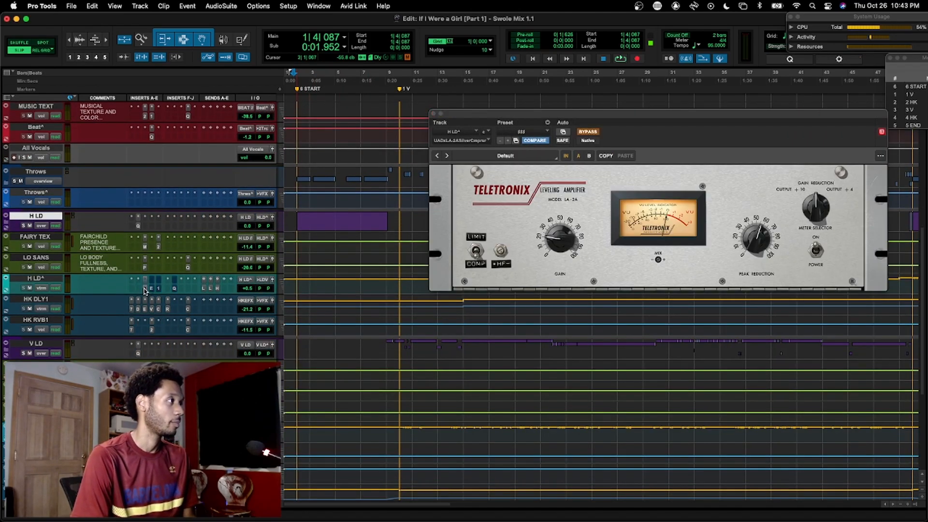
pyautogui.click(37, 259)
pyautogui.hotkey('shift', 'm')
# Select the opening hook on H LD from bar 2 to bar 9 in Grid mode, audition it, and close the LA-2A window
pyautogui.moveTo(296, 221); pyautogui.dragTo(376, 222)
pyautogui.press('F4')
pyautogui.moveTo(299, 216); pyautogui.dragTo(386, 225)
pyautogui.press('space')
pyautogui.press('space')
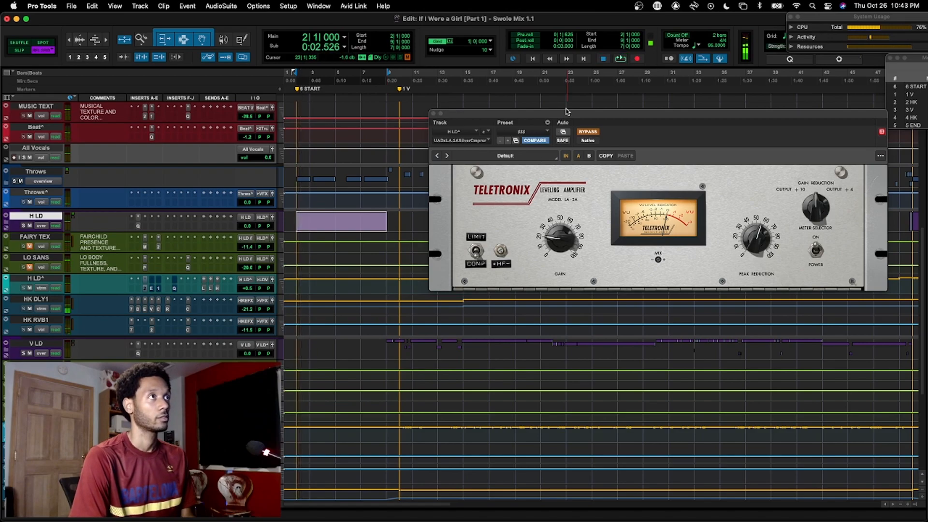
pyautogui.click(433, 114)
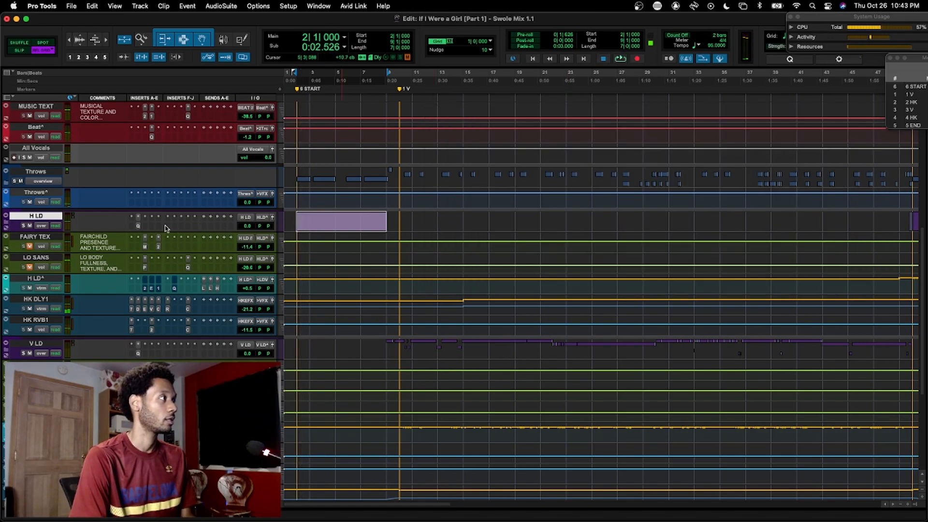
# Open the Pro-Q 3 insert on H LD, save the session and start playback of the selected hook
pyautogui.click(138, 217)
pyautogui.moveTo(564, 117); pyautogui.dragTo(584, 122)
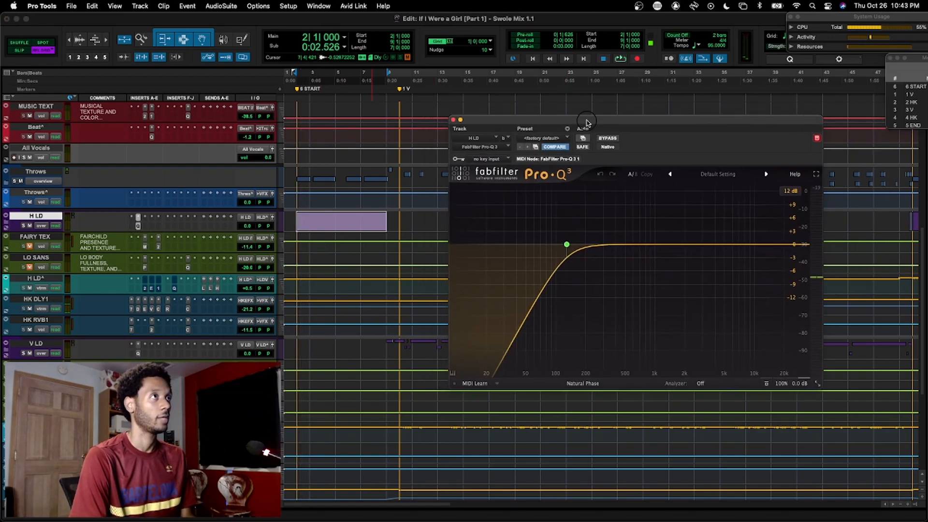
pyautogui.press('super+s')
pyautogui.press('space')
pyautogui.press('t')
pyautogui.press('t')
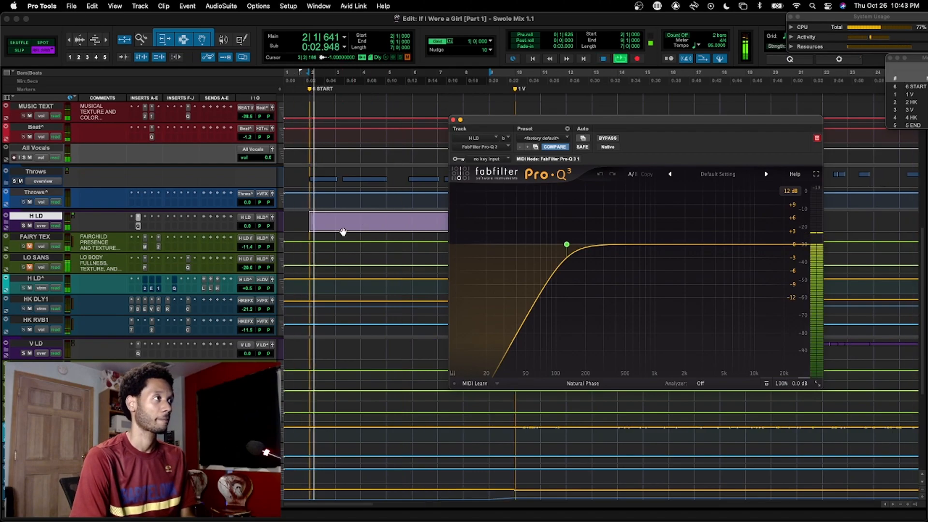
# Compare the H LD hook with Pro-Q 3 bypassed and enabled during playback, stopping with the EQ enabled
pyautogui.moveTo(516, 120); pyautogui.dragTo(534, 201)
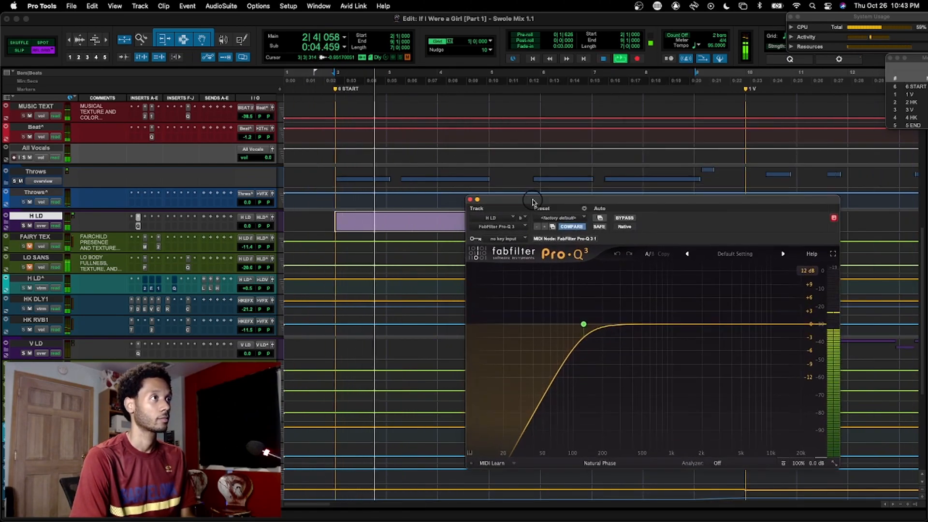
pyautogui.click(625, 219)
pyautogui.moveTo(627, 200); pyautogui.dragTo(682, 161)
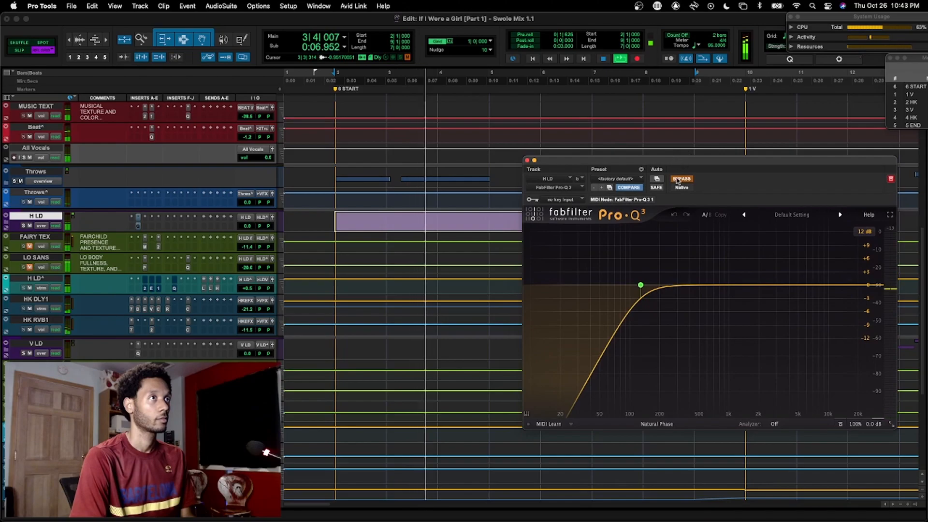
pyautogui.click(678, 180)
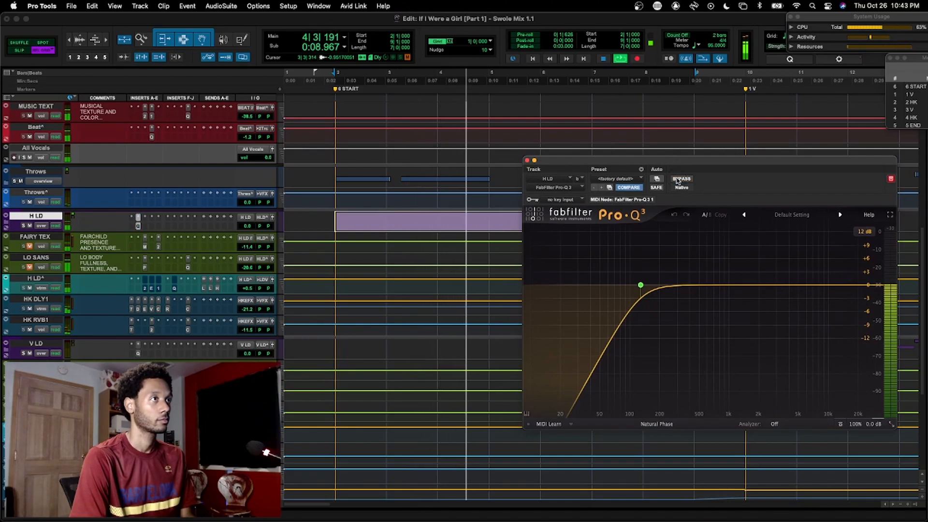
pyautogui.click(677, 180)
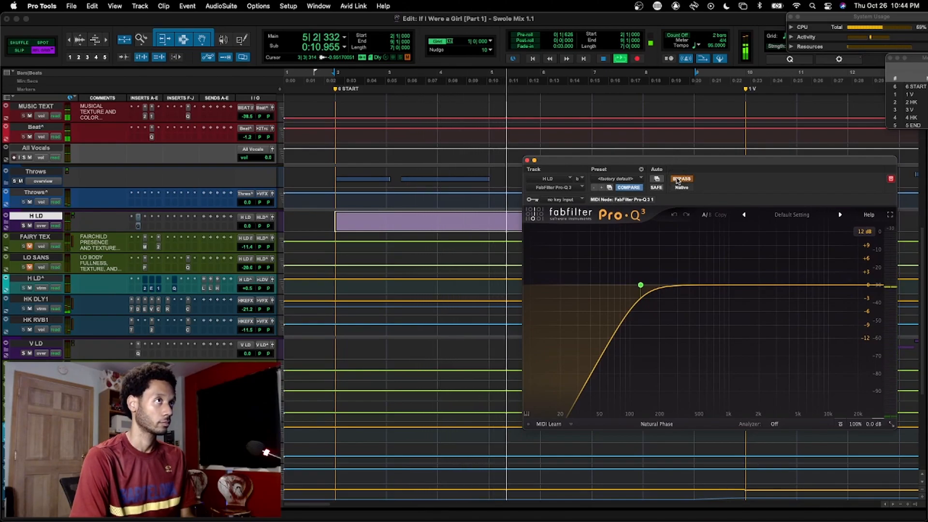
pyautogui.moveTo(677, 165); pyautogui.dragTo(632, 166)
pyautogui.click(635, 180)
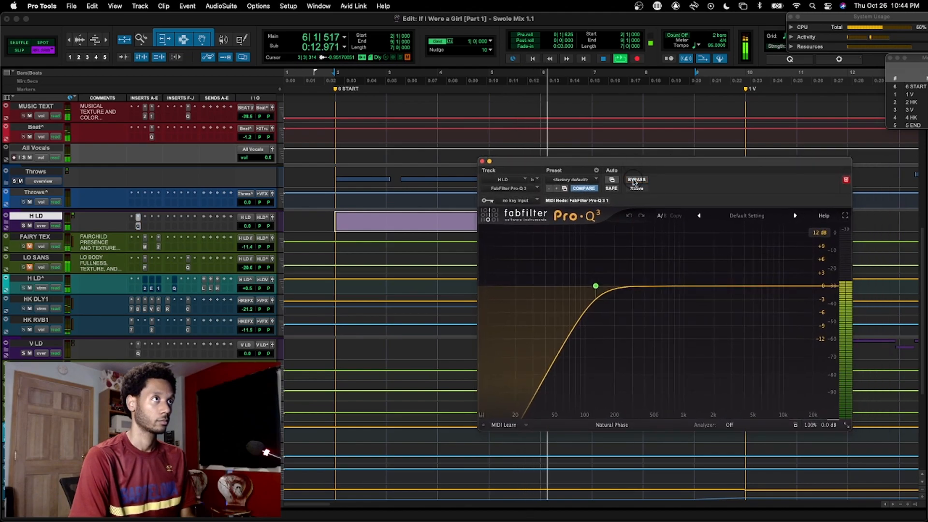
pyautogui.click(635, 180)
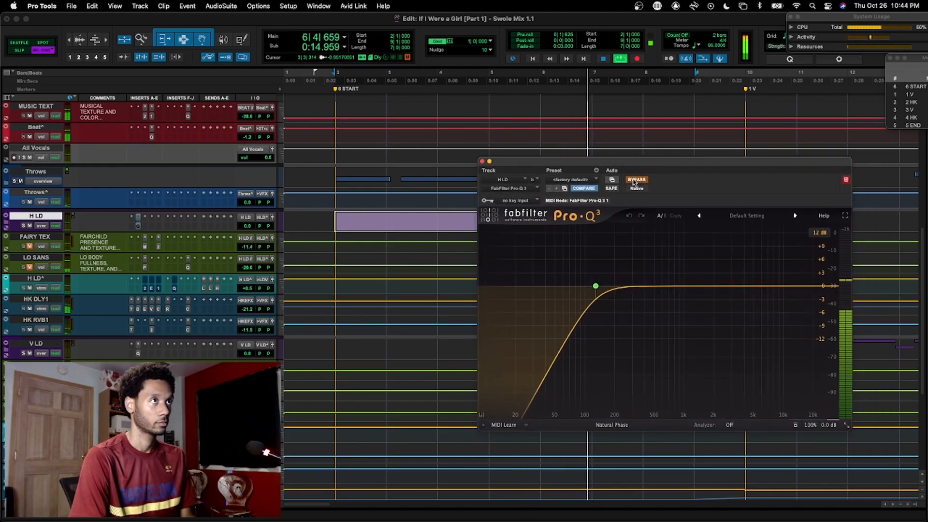
pyautogui.click(635, 181)
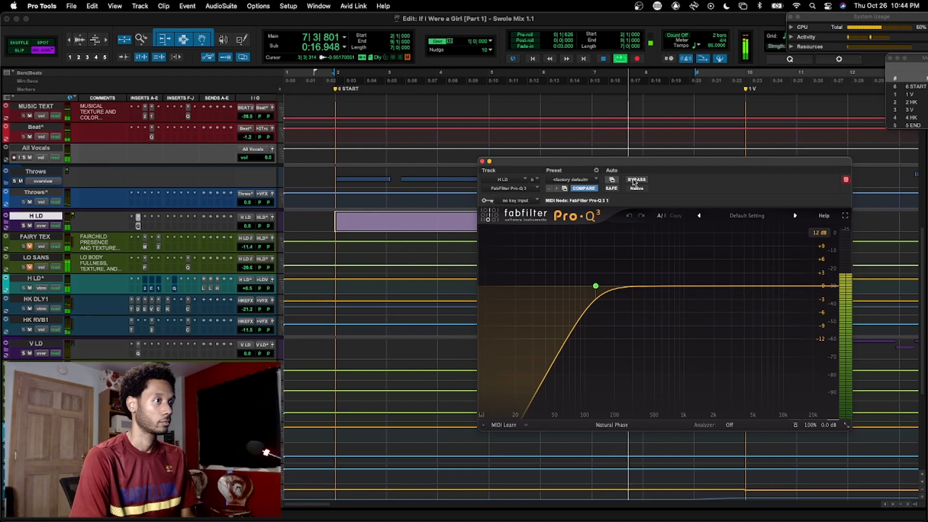
pyautogui.press('space')
# Set the spectrum analyzer of the H LD Pro-Q 3 to Pre+Post
pyautogui.click(730, 425)
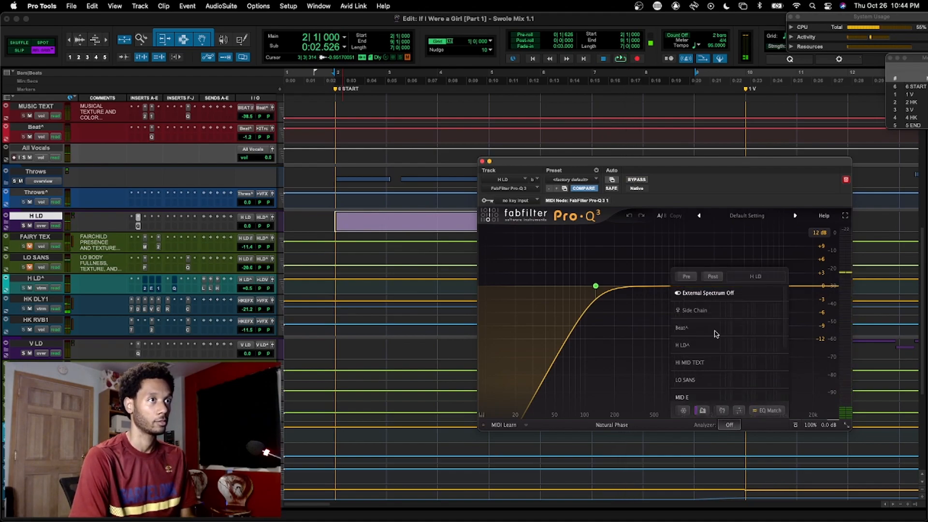
pyautogui.click(713, 277)
pyautogui.moveTo(706, 177); pyautogui.dragTo(751, 182)
pyautogui.click(773, 432)
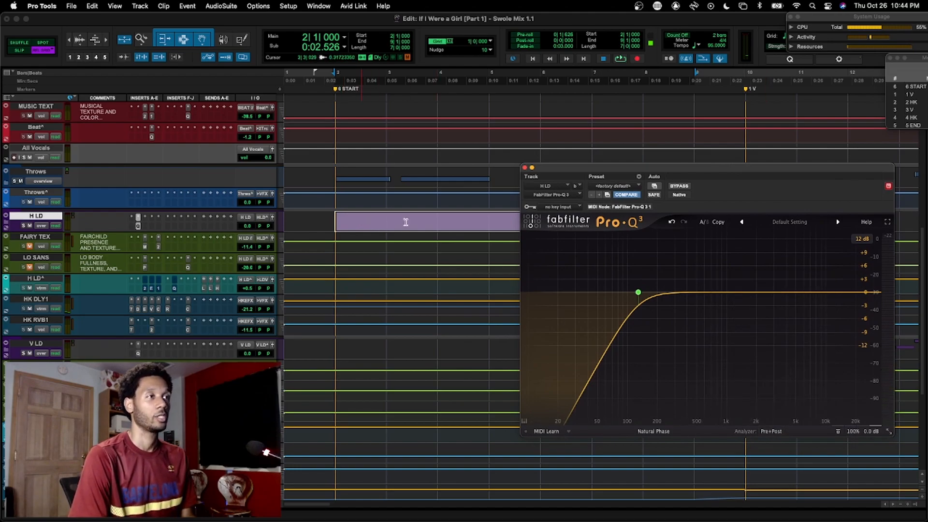
# Play the hook again and compare the analyzer spectrum with Pro-Q 3 bypassed and enabled, then close the plug-in
pyautogui.press('space')
pyautogui.click(678, 187)
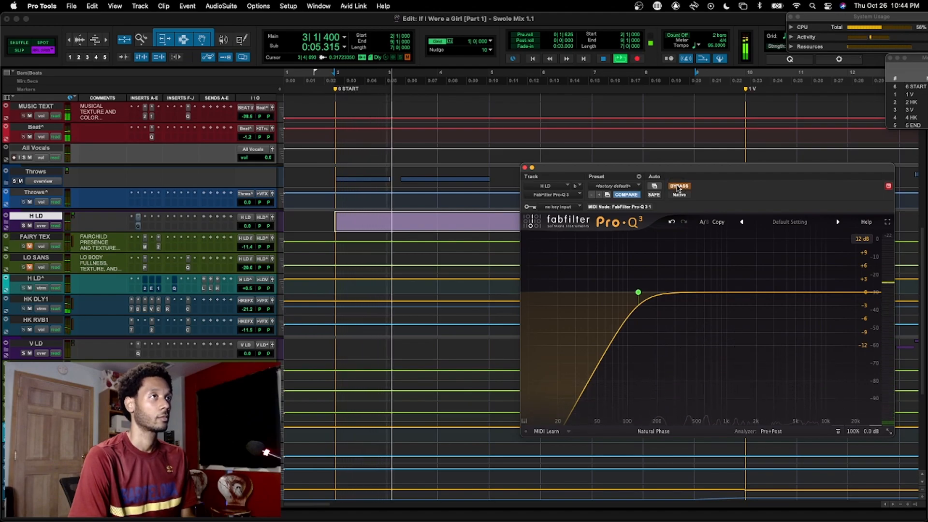
pyautogui.click(678, 187)
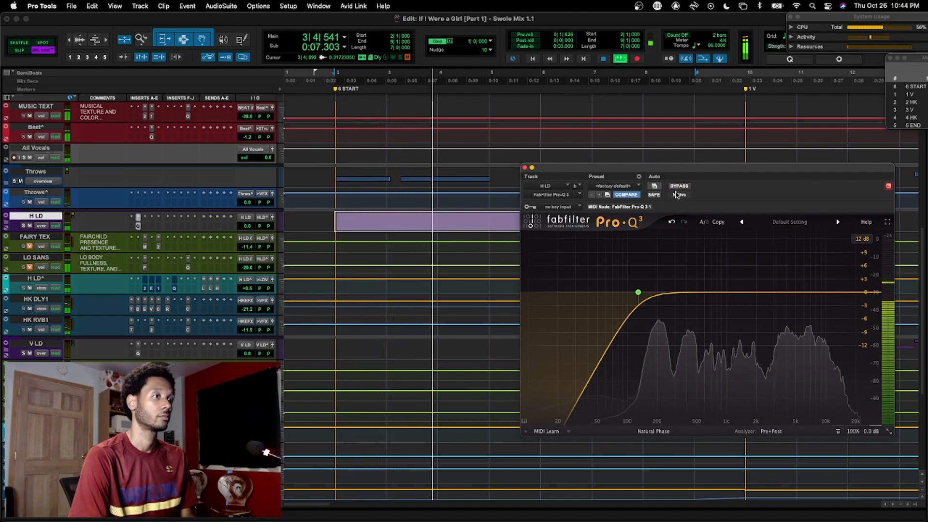
pyautogui.press('space')
pyautogui.click(524, 167)
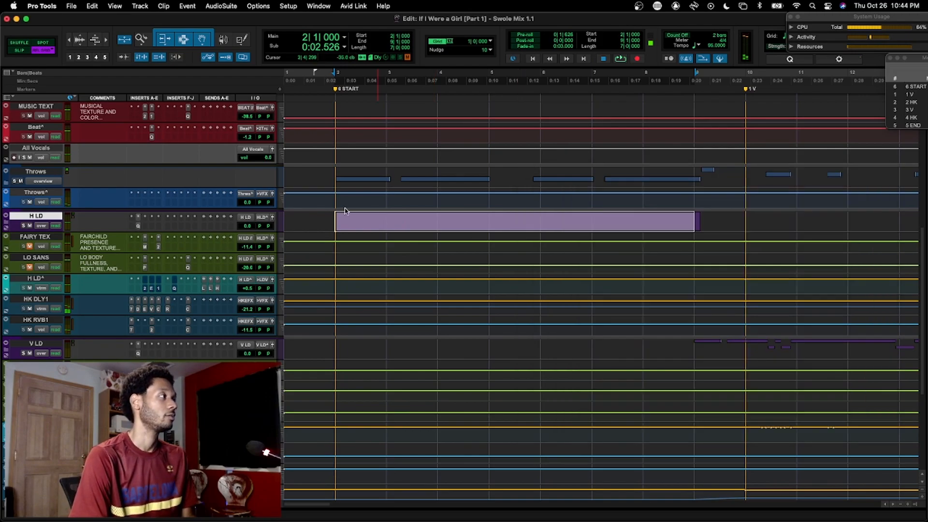
# Examine the low-cut band in the H LD Pro-Q 3 and compare it with the EQ bands in the V LD Pro-Q 3
pyautogui.click(138, 226)
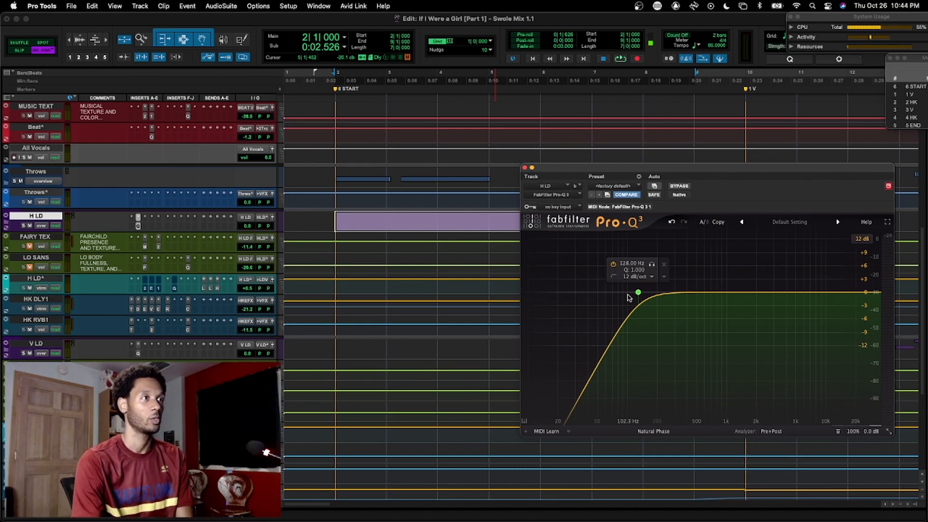
pyautogui.click(139, 356)
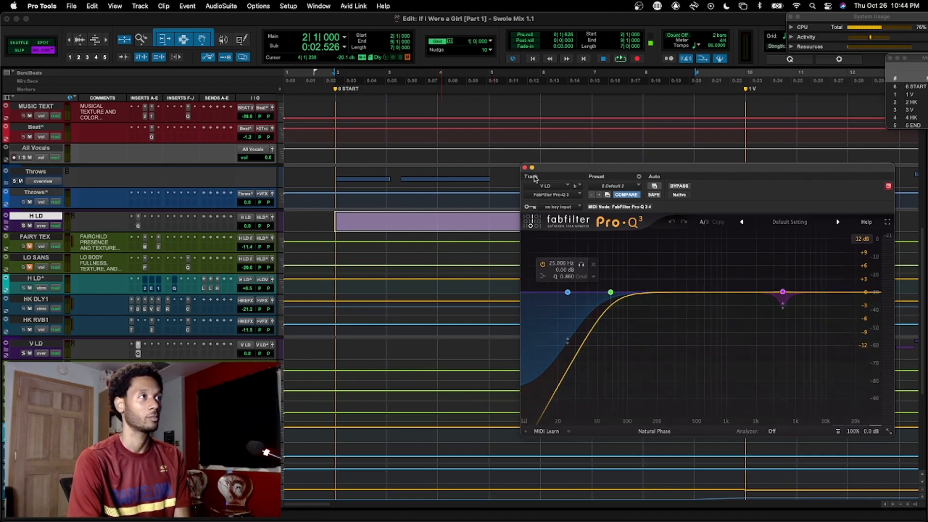
pyautogui.moveTo(611, 294)
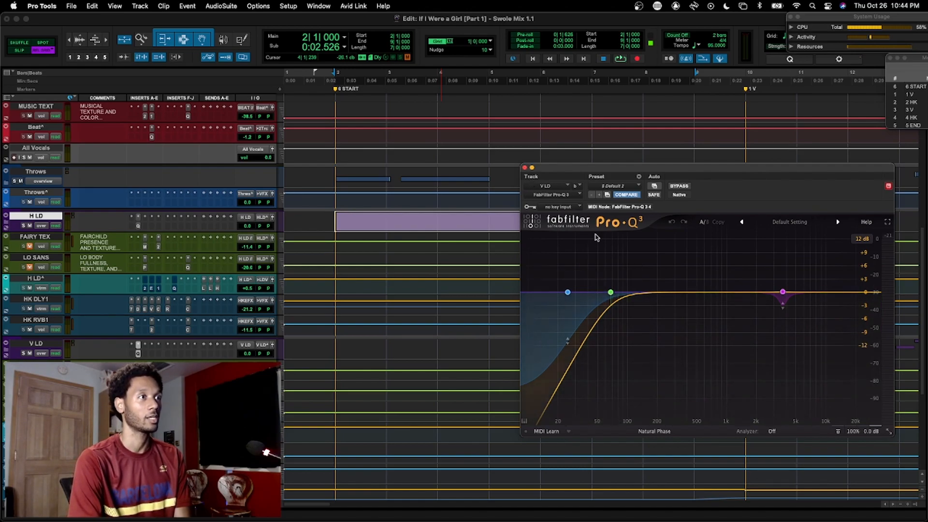
pyautogui.click(526, 169)
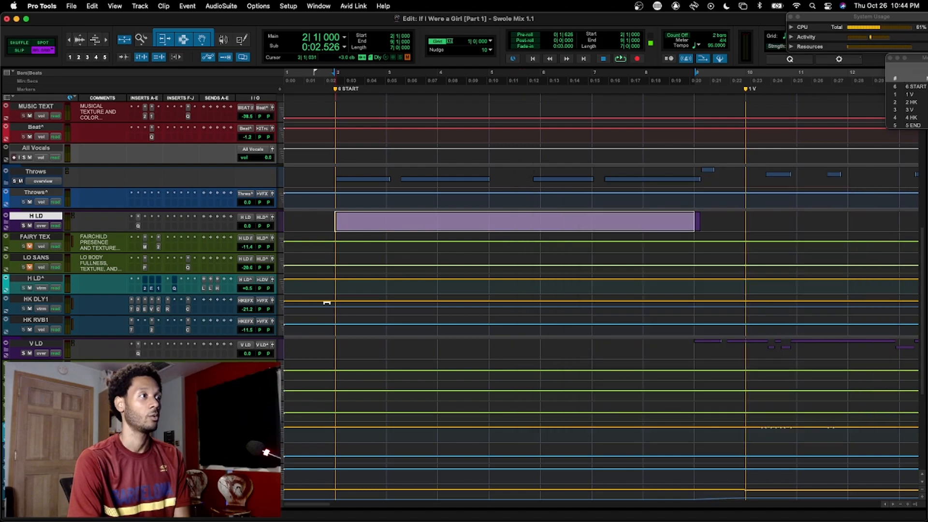
pyautogui.click(138, 226)
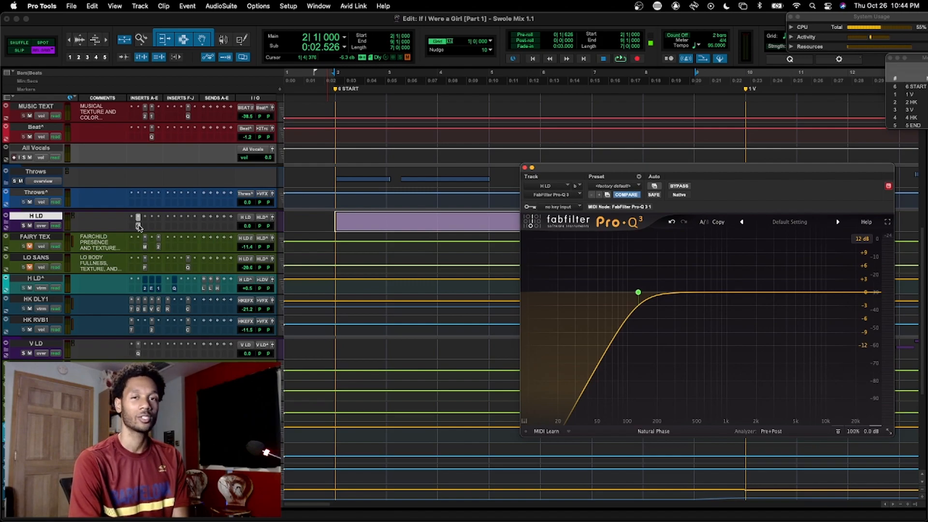
pyautogui.click(139, 226)
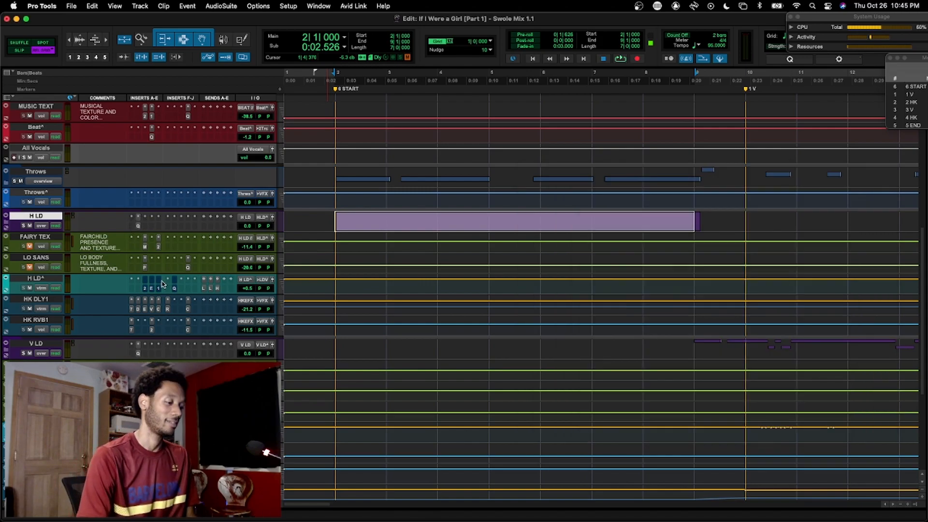
# Switch to the Mix window and bring the H LD^ channel strip and its inserts into clear view
pyautogui.press('super+equal')
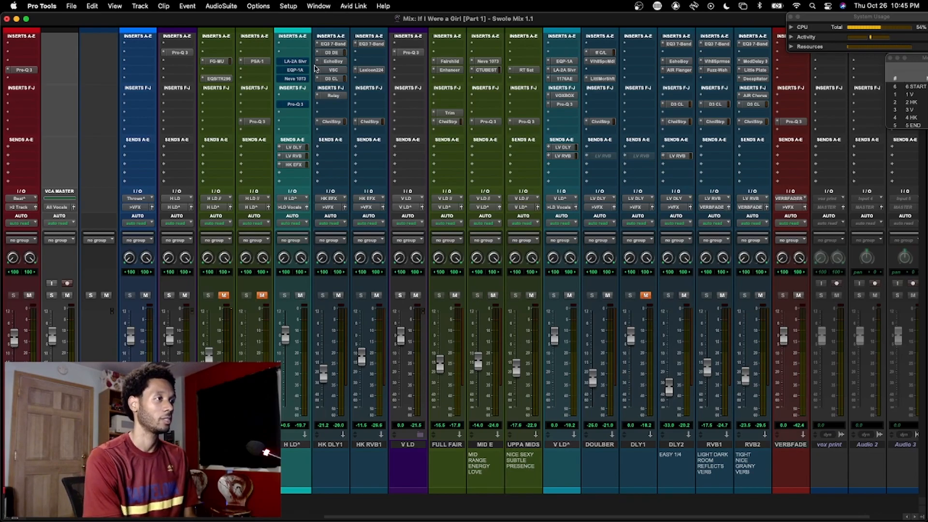
pyautogui.press('super+equal')
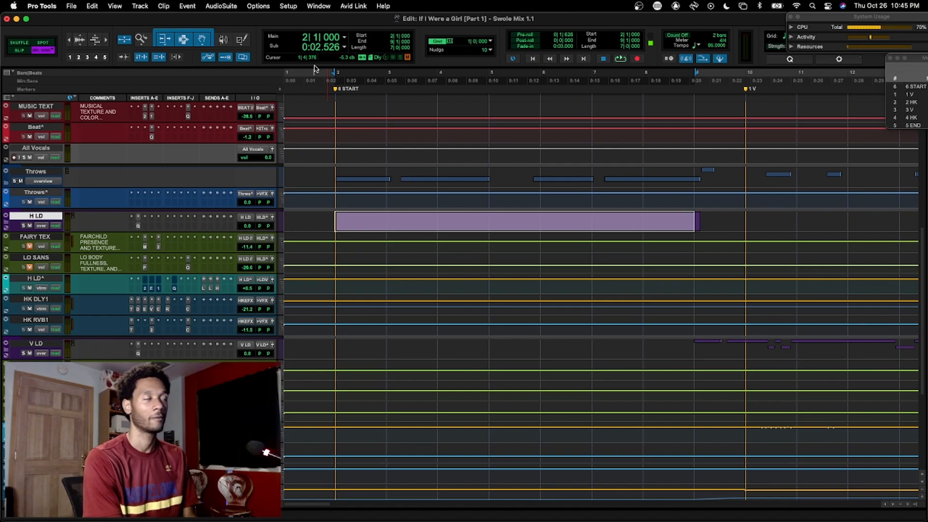
pyautogui.press('super+equal')
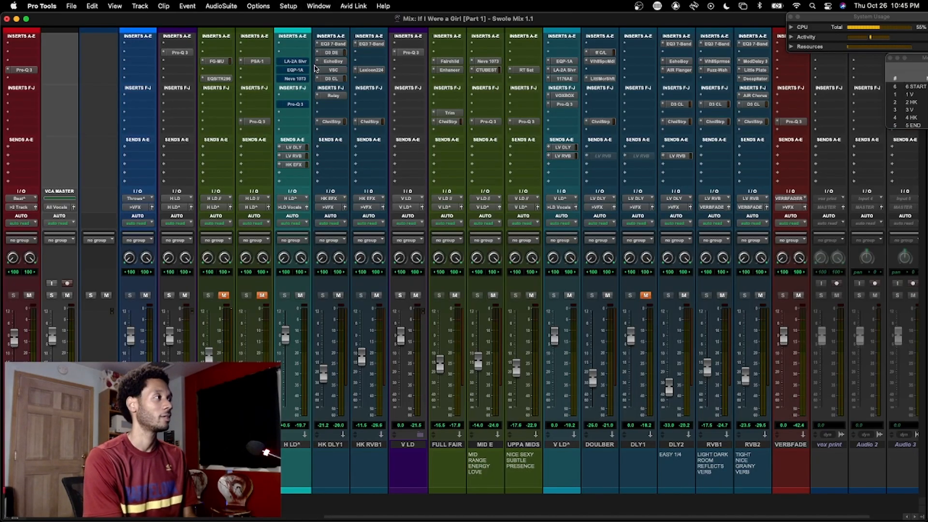
pyautogui.hscroll(-3, 443, 76)
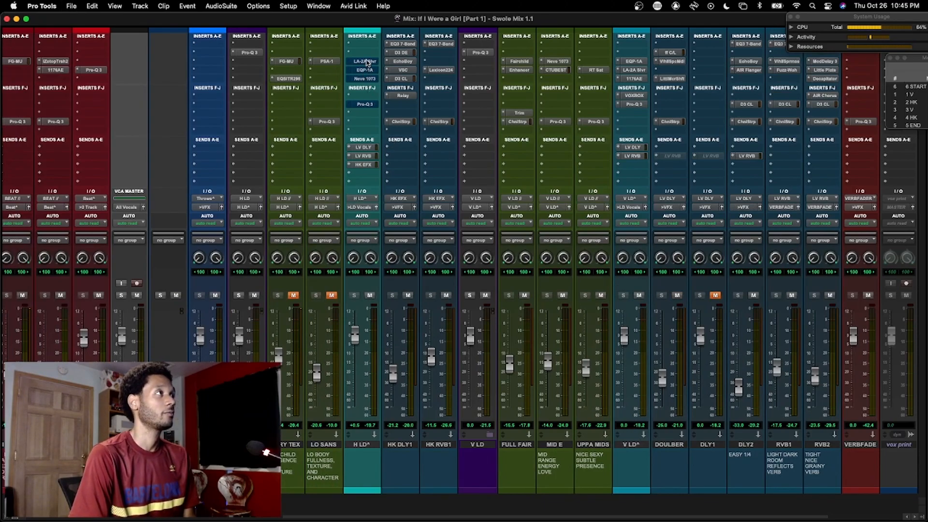
# Check the running recording in OBS, and place the KeyCastr keystroke display over the Mix window
pyautogui.moveTo(534, 503)
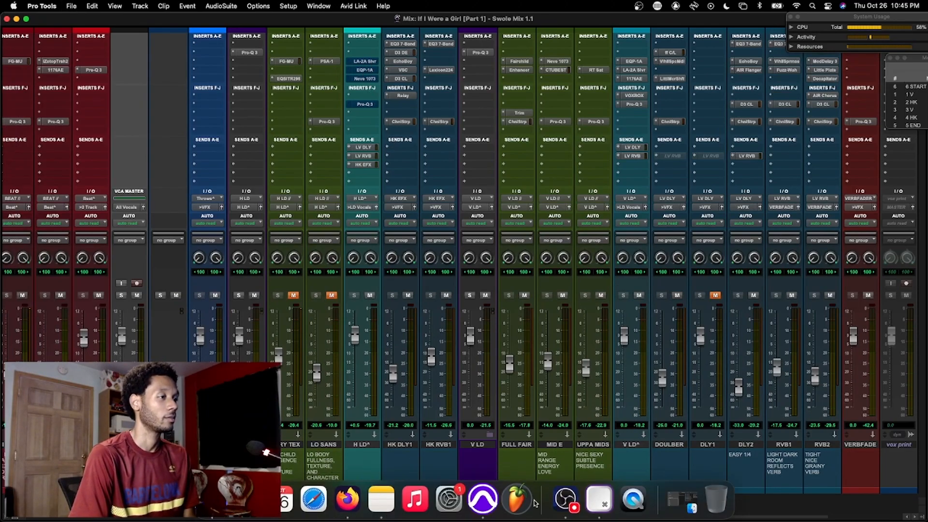
pyautogui.click(564, 502)
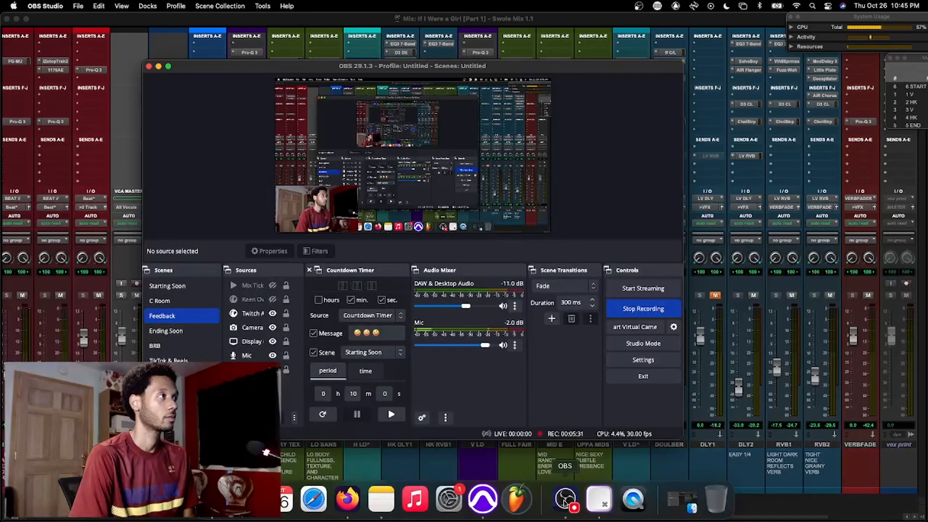
pyautogui.click(558, 21)
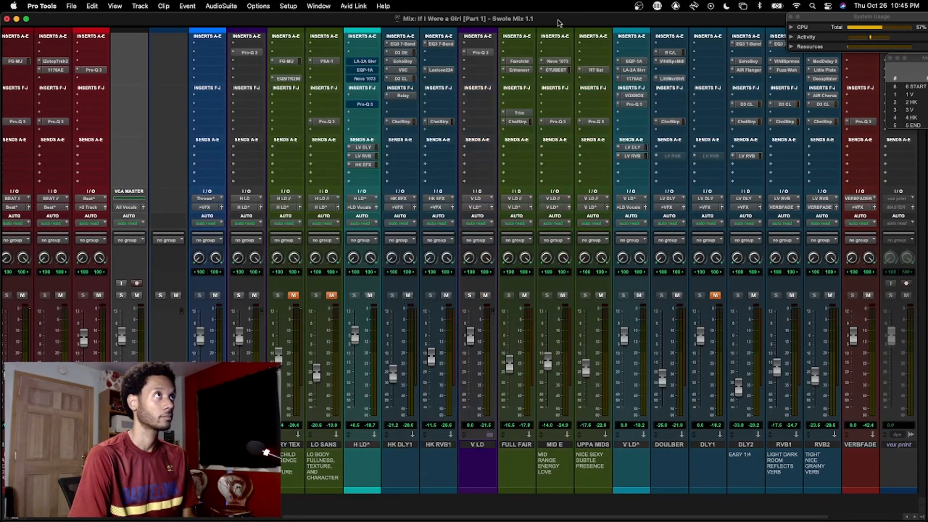
pyautogui.moveTo(75, 485); pyautogui.dragTo(886, 473)
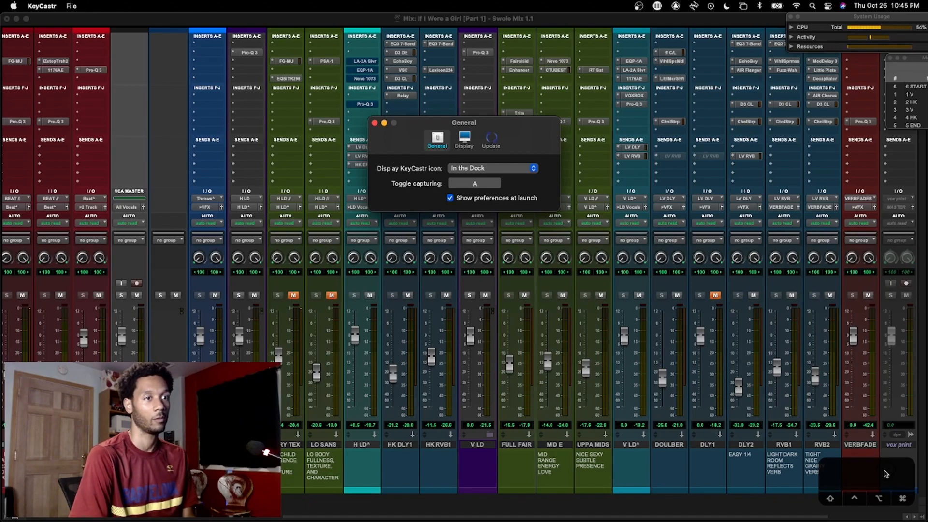
# Put away the KeyCastr preferences window and test the keystroke display with modifier combinations
pyautogui.click(384, 124)
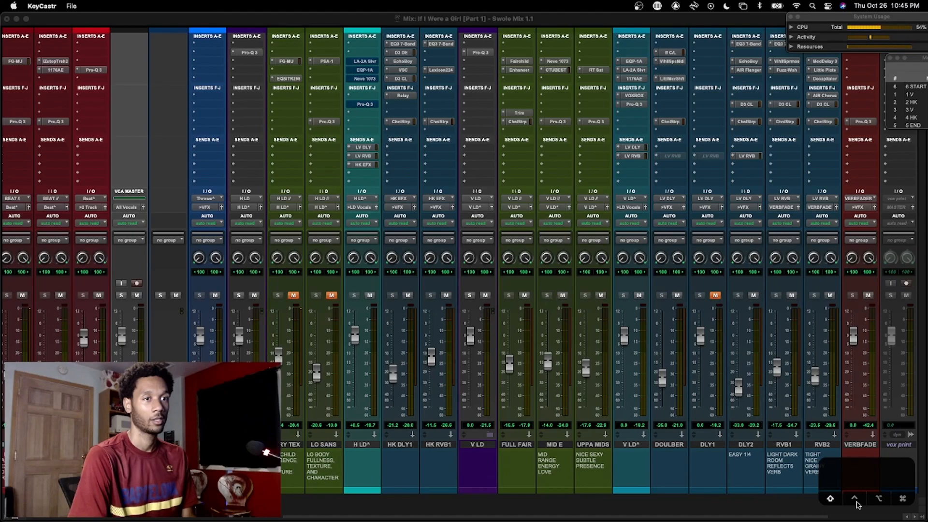
pyautogui.press('super+s')
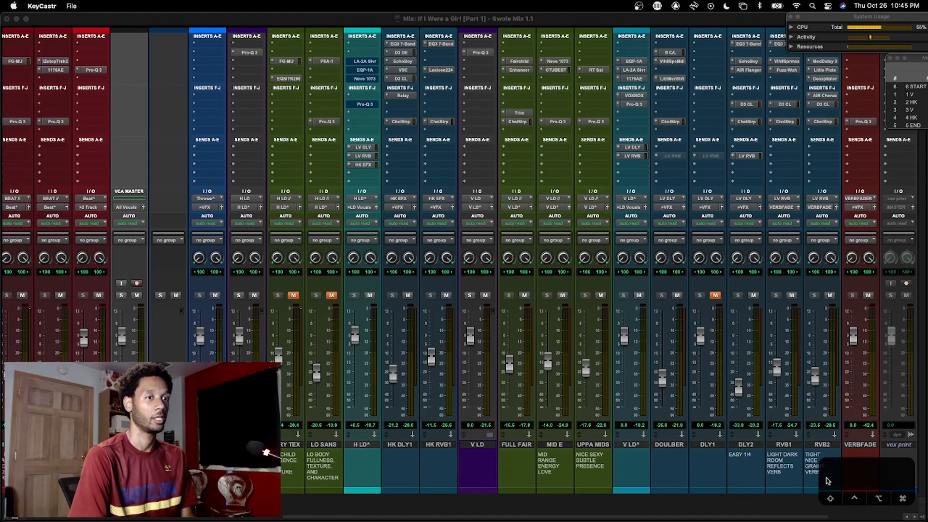
pyautogui.press('shift+super+s')
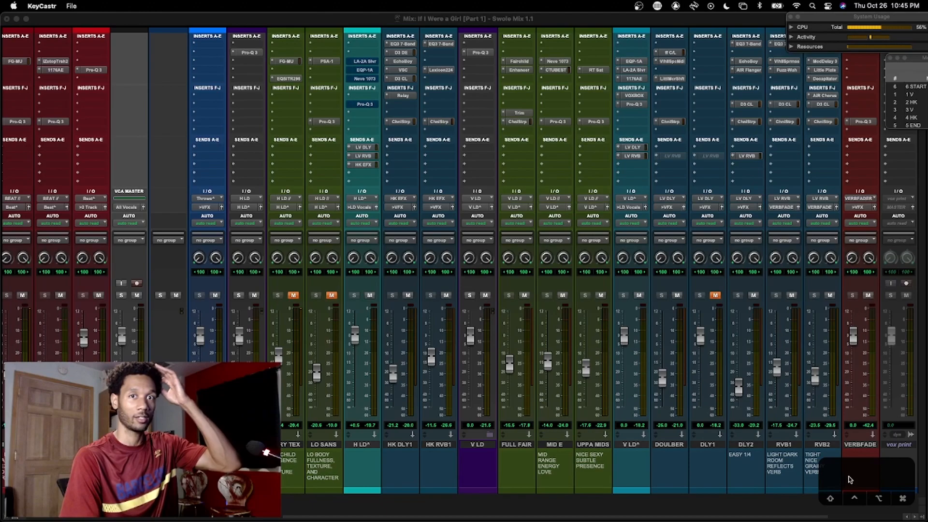
# Open the LA-2A Silver compressor on H LD^ and look through the Dynamics plug-ins for the other UADx LA-2A versions
pyautogui.click(364, 62)
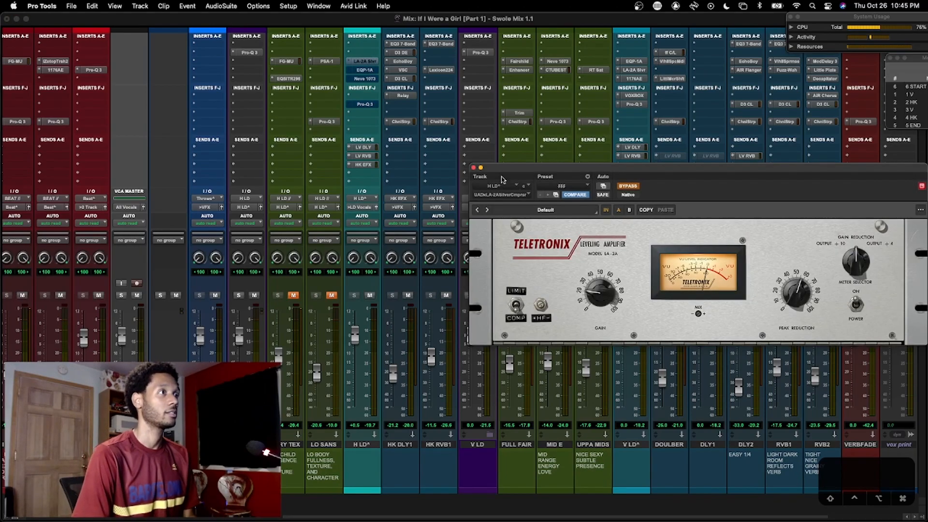
pyautogui.moveTo(570, 168); pyautogui.dragTo(417, 193)
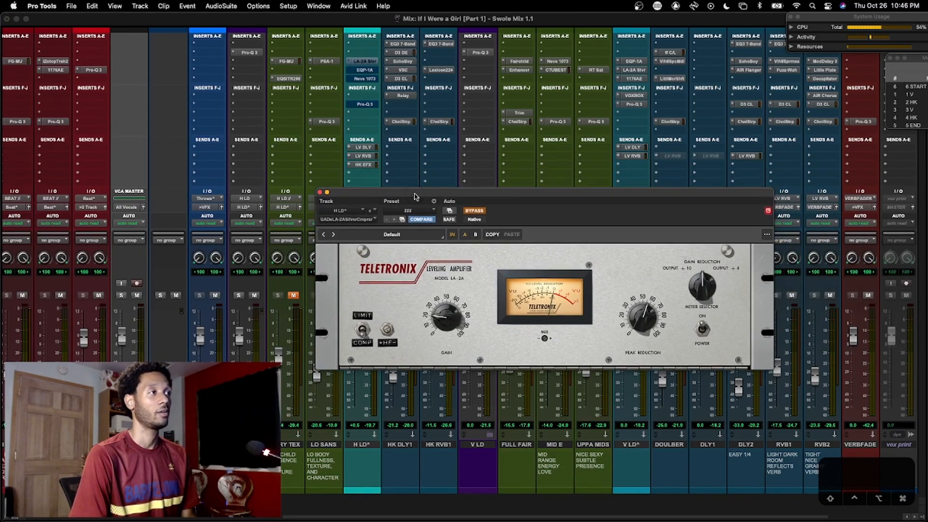
pyautogui.click(365, 220)
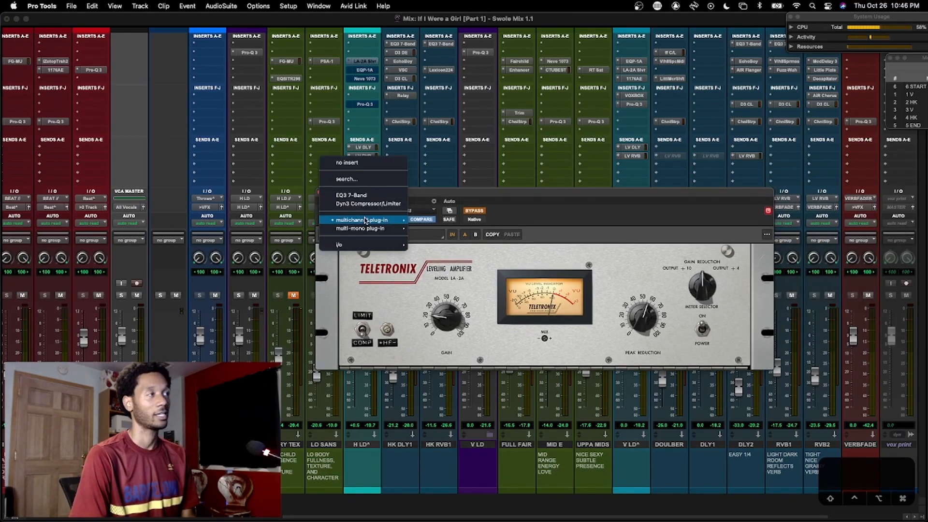
pyautogui.click(616, 194)
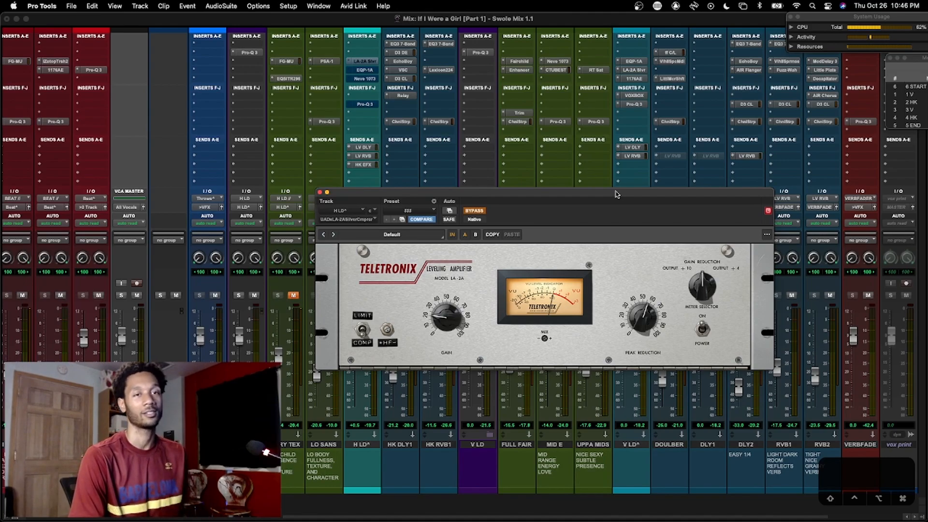
pyautogui.moveTo(616, 194); pyautogui.dragTo(594, 211)
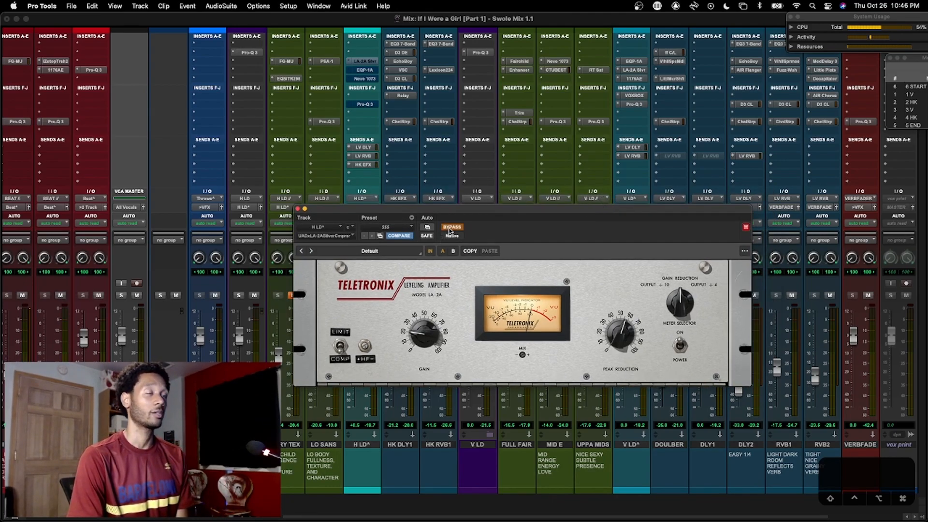
pyautogui.click(342, 238)
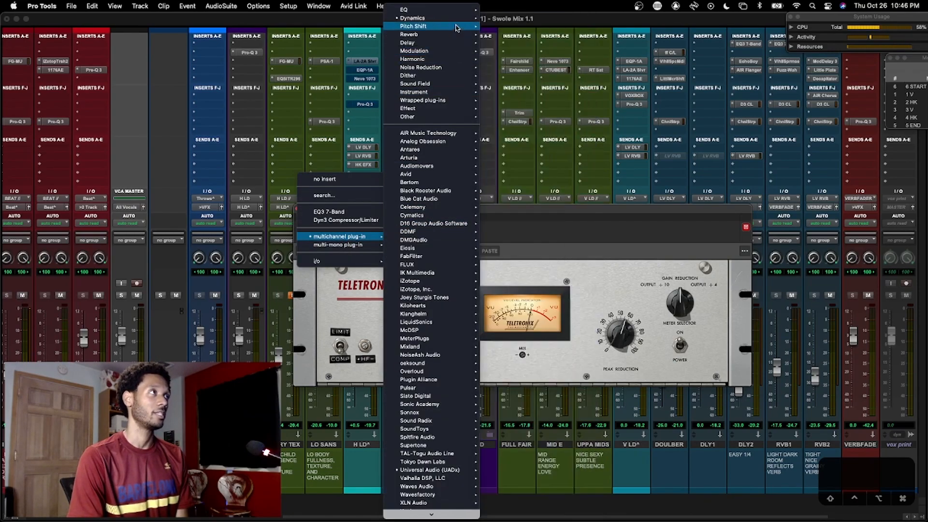
pyautogui.moveTo(436, 17)
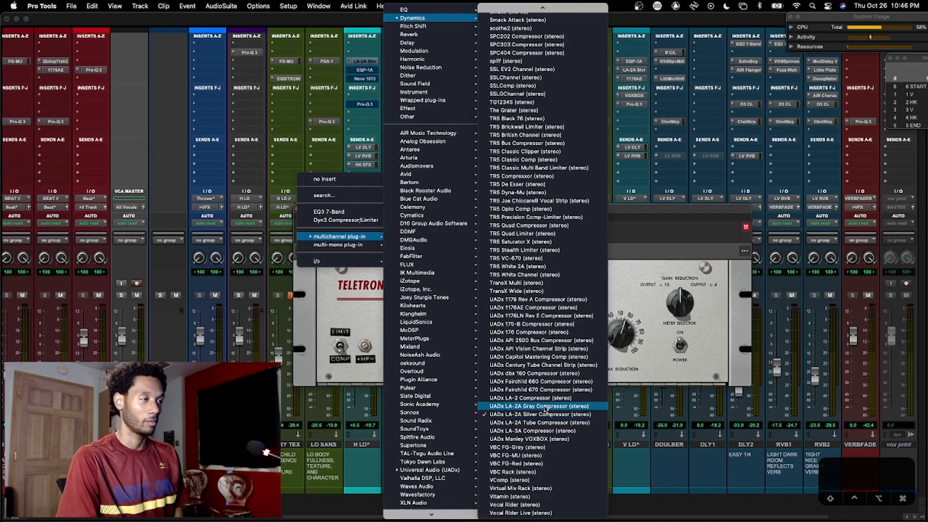
pyautogui.click(689, 212)
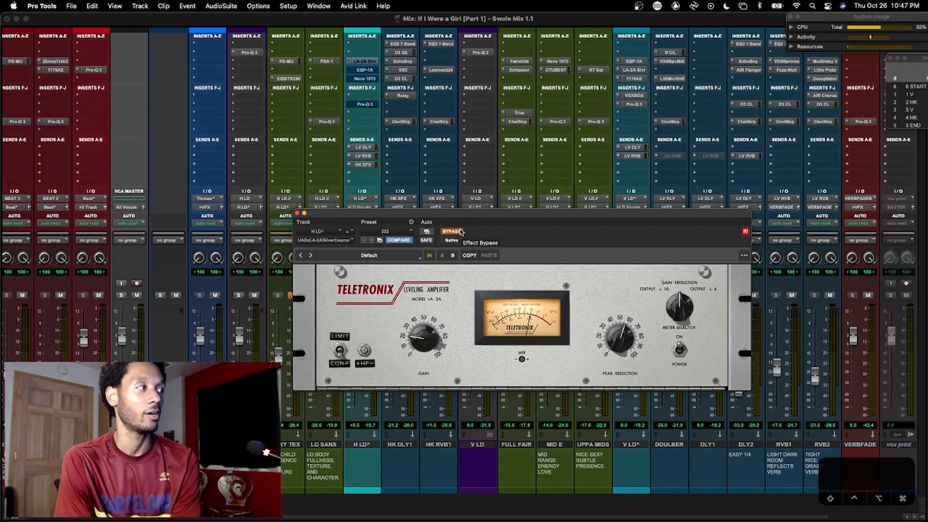
# Play the hook and compare the H LD^ vocal with the LA-2A Silver compressor enabled and bypassed
pyautogui.press('space')
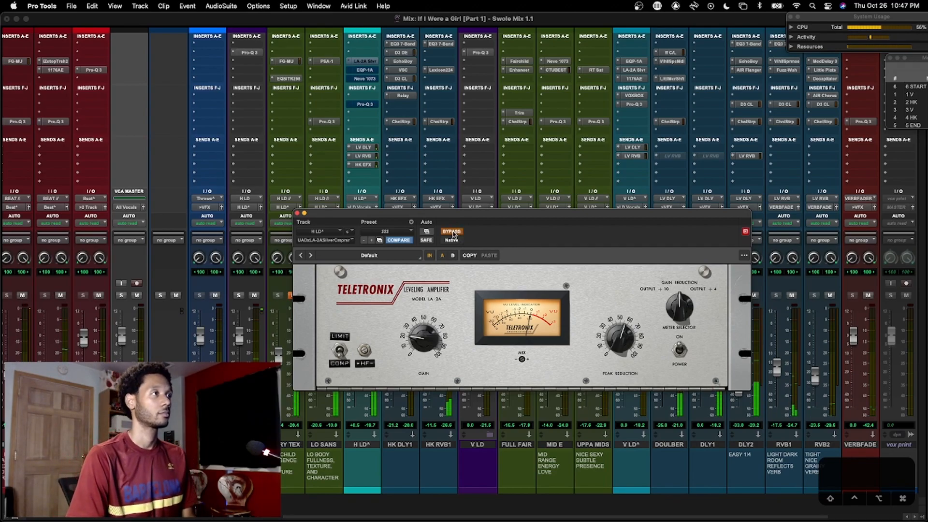
pyautogui.click(453, 234)
pyautogui.moveTo(455, 215); pyautogui.dragTo(454, 207)
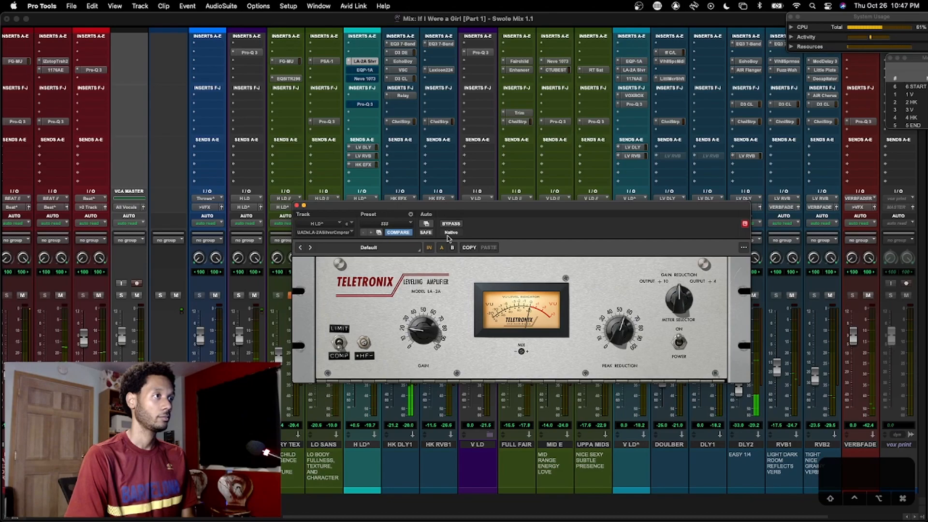
pyautogui.click(451, 224)
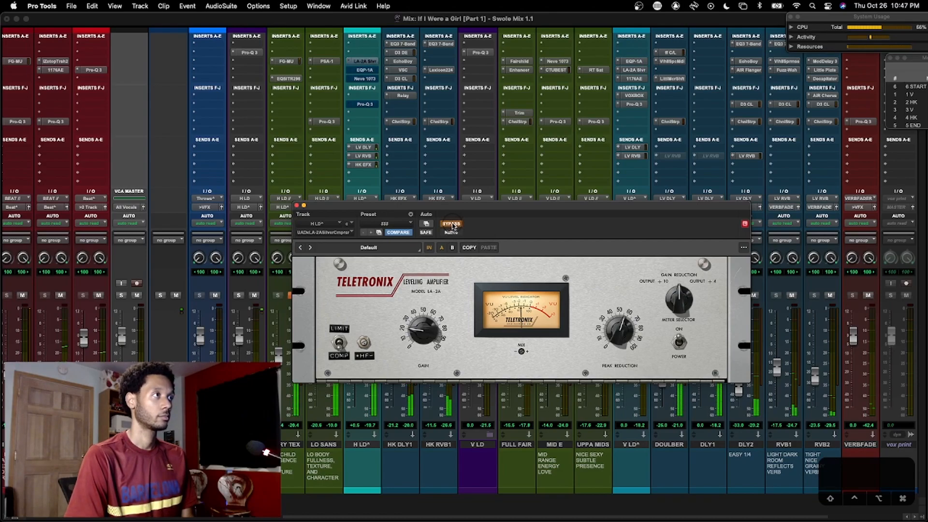
pyautogui.click(452, 225)
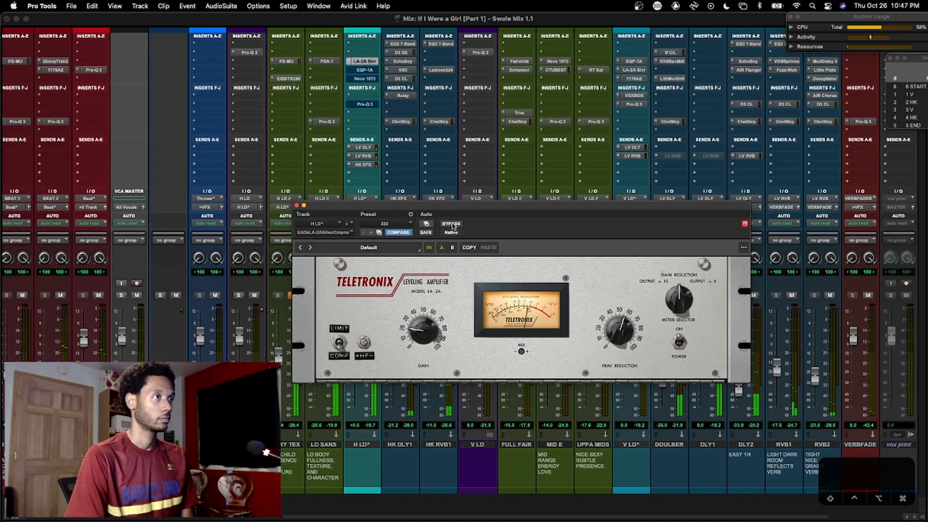
pyautogui.click(452, 225)
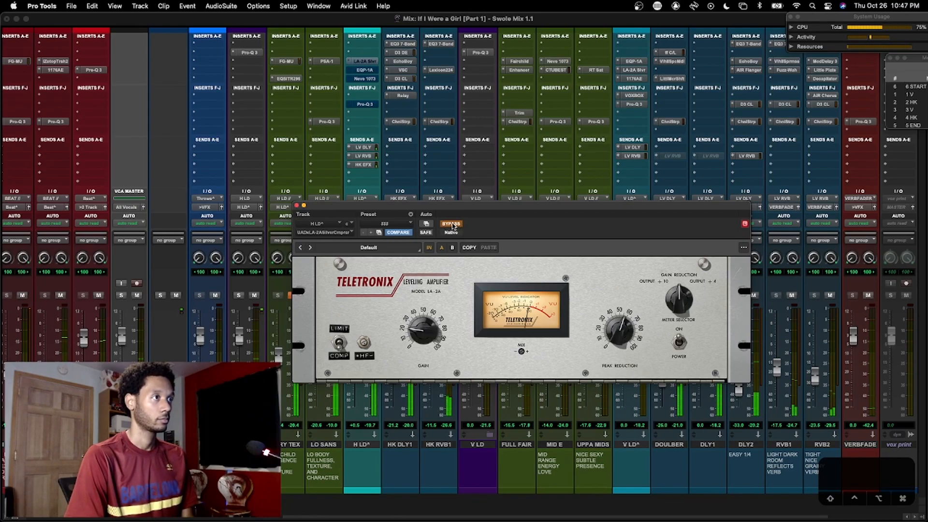
pyautogui.click(452, 224)
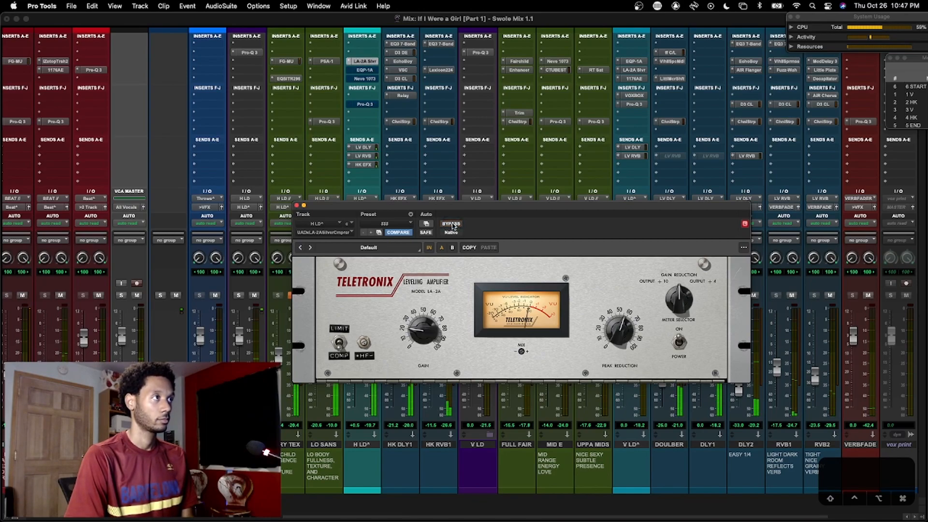
pyautogui.click(452, 224)
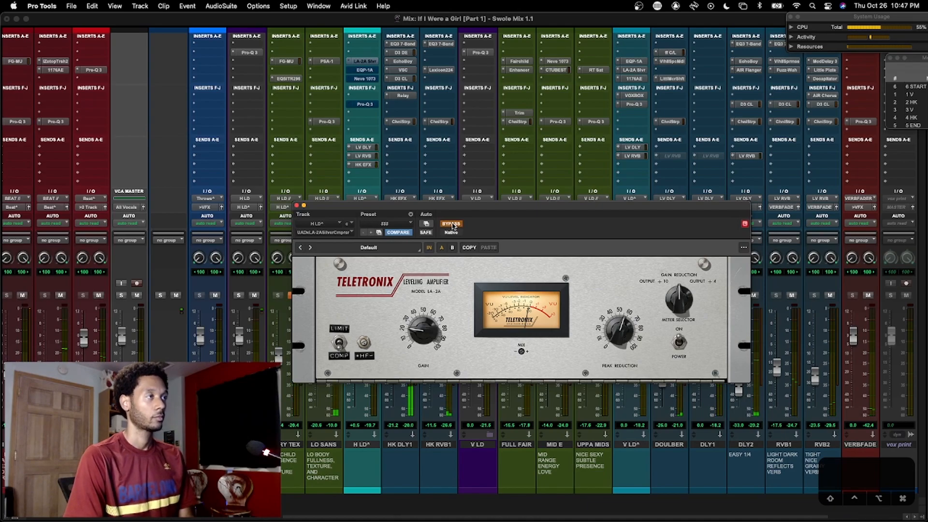
pyautogui.click(452, 224)
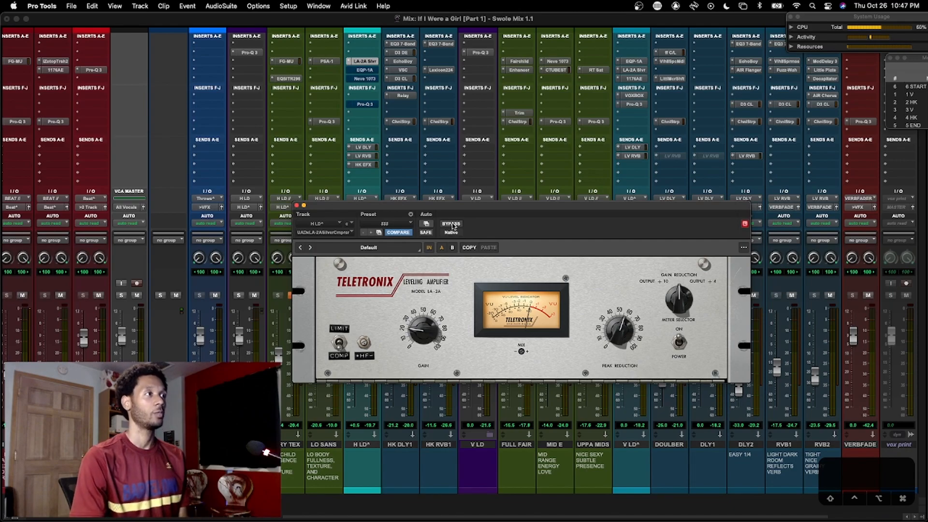
pyautogui.click(452, 224)
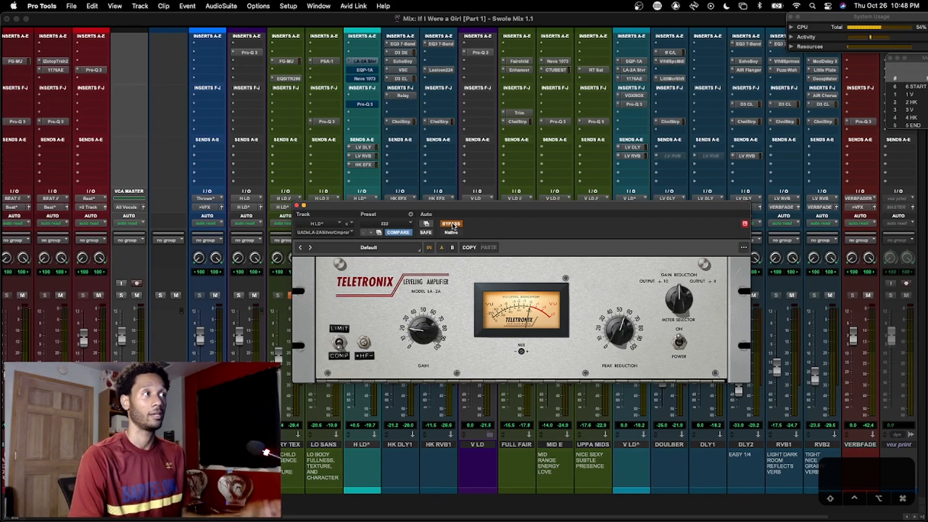
# Replay the hook for another bypass comparison of the LA-2A Silver, and leave the compressor enabled on H LD^
pyautogui.press('space')
pyautogui.click(452, 224)
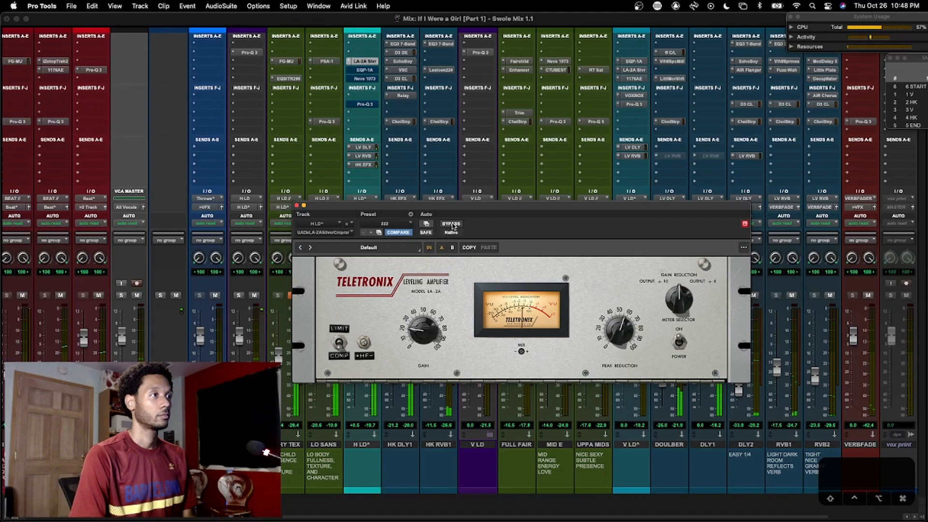
pyautogui.click(452, 224)
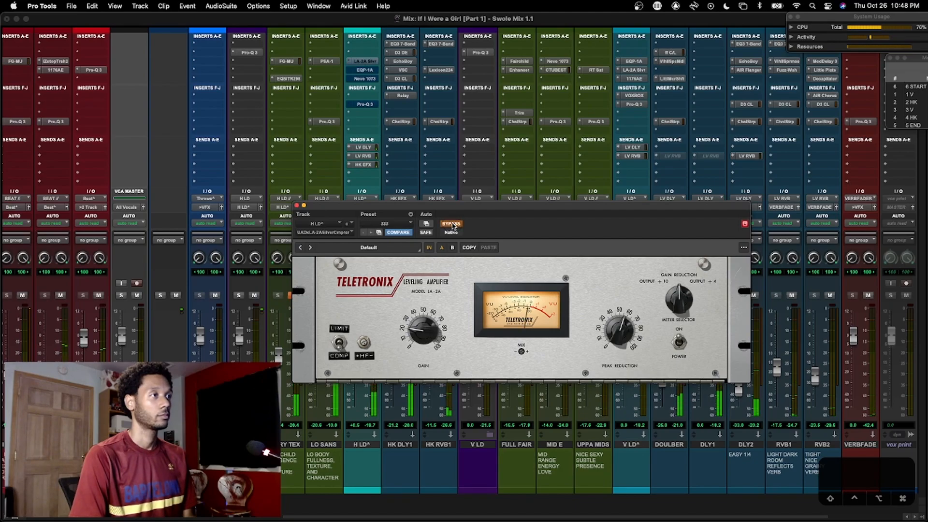
pyautogui.click(452, 223)
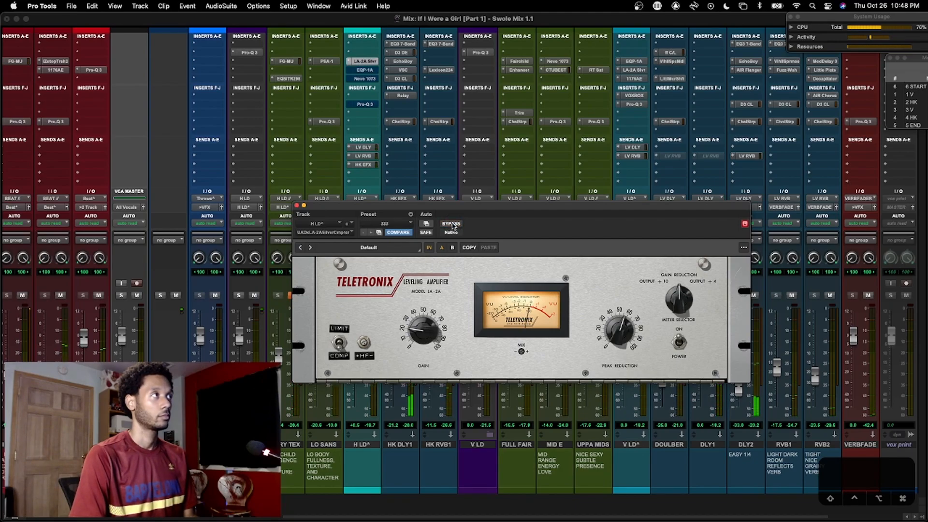
# Open the Pultec EQP-1A on H LD^ and examine its low- and high-frequency boost and attenuation settings
pyautogui.click(365, 70)
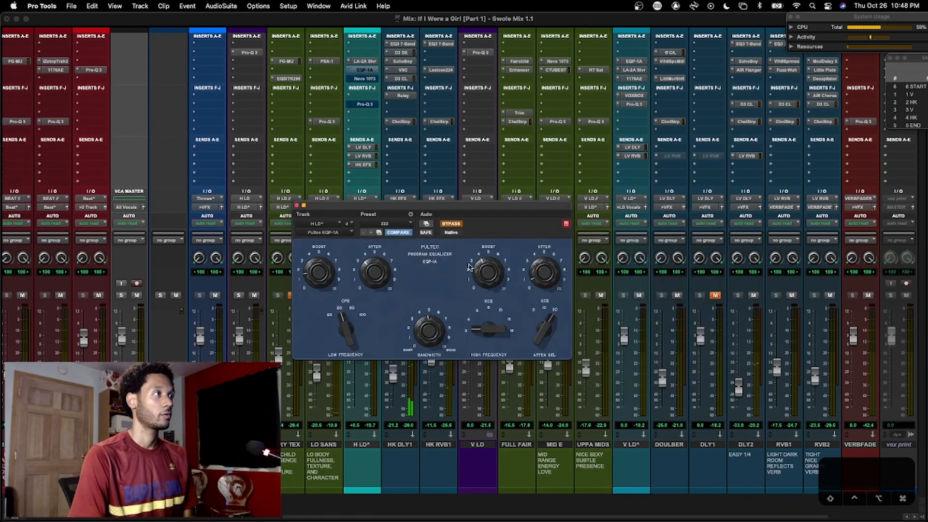
pyautogui.moveTo(466, 210); pyautogui.dragTo(468, 213)
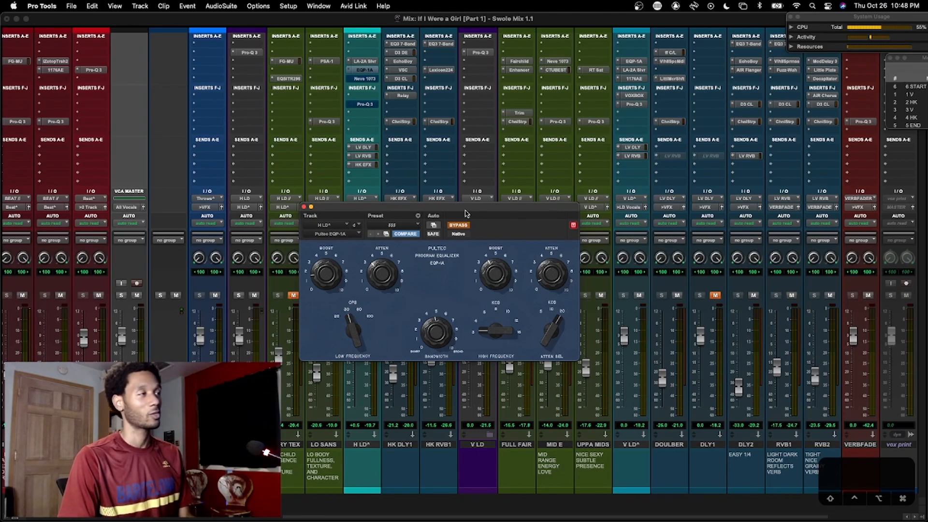
pyautogui.moveTo(464, 213); pyautogui.dragTo(463, 214)
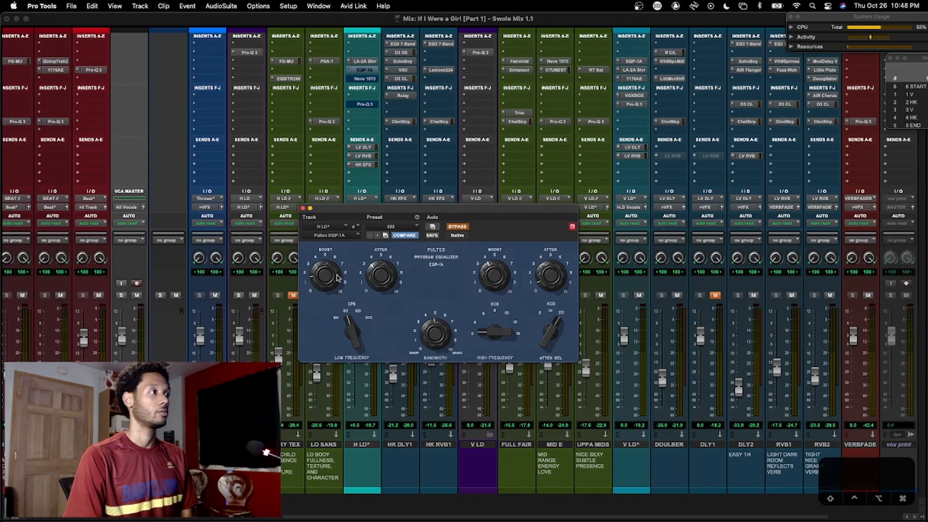
pyautogui.moveTo(432, 212); pyautogui.dragTo(432, 216)
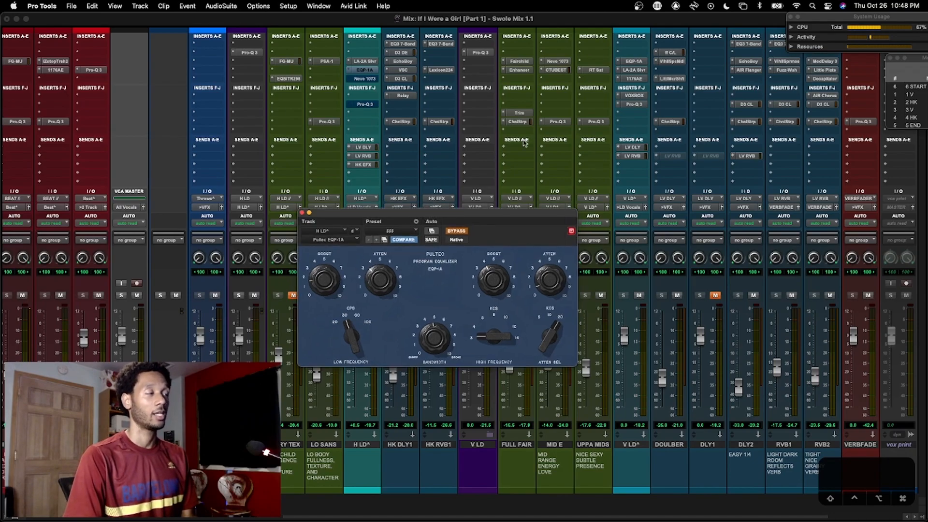
pyautogui.moveTo(497, 216); pyautogui.dragTo(501, 207)
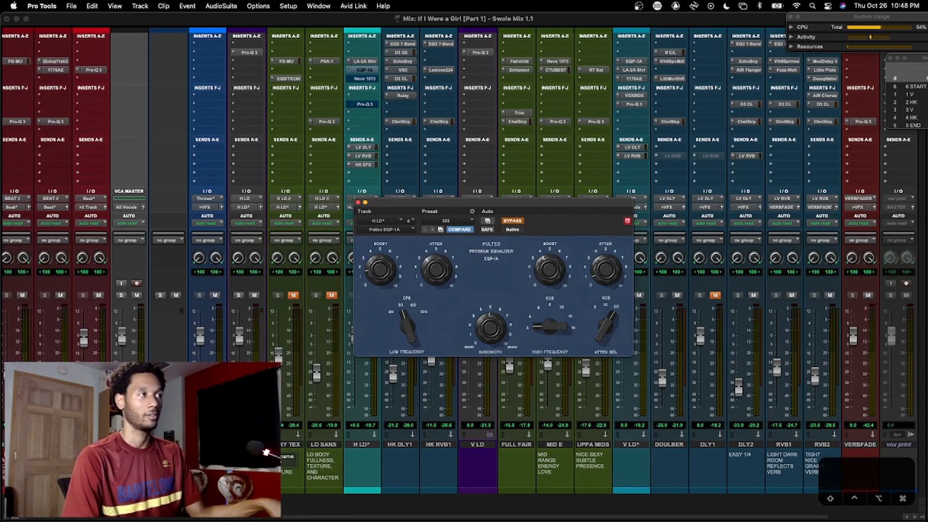
pyautogui.moveTo(486, 199); pyautogui.dragTo(454, 206)
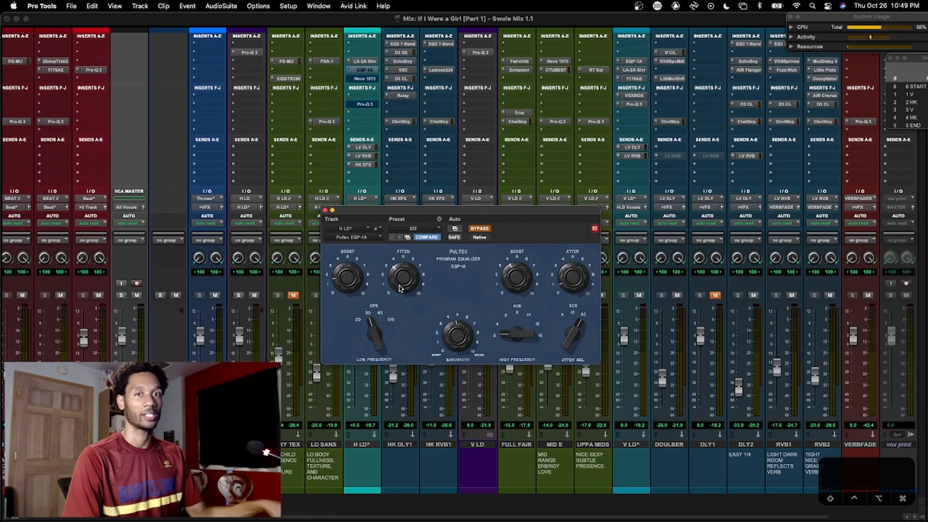
pyautogui.moveTo(453, 213); pyautogui.dragTo(448, 215)
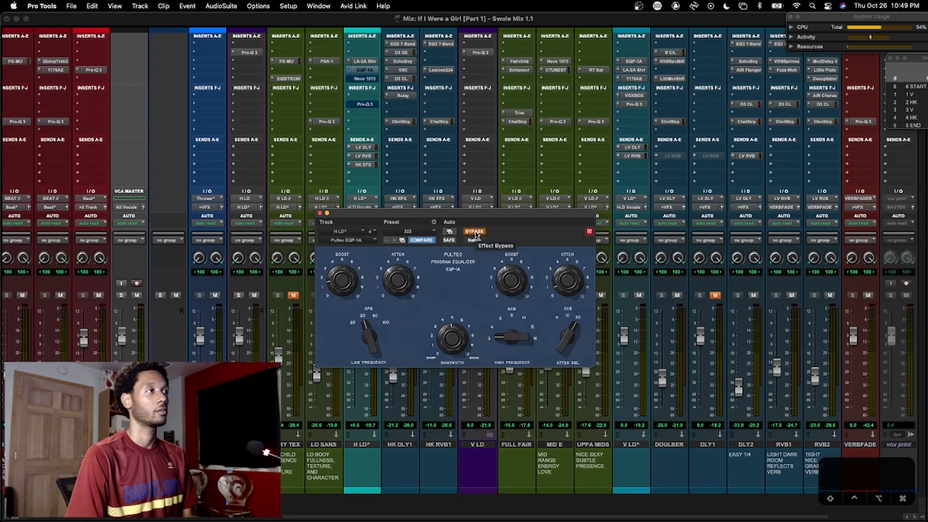
# Play the hook and compare the H LD^ vocal with the Pultec EQP-1A enabled and bypassed, leaving it enabled
pyautogui.press('space')
pyautogui.moveTo(473, 225); pyautogui.dragTo(471, 215)
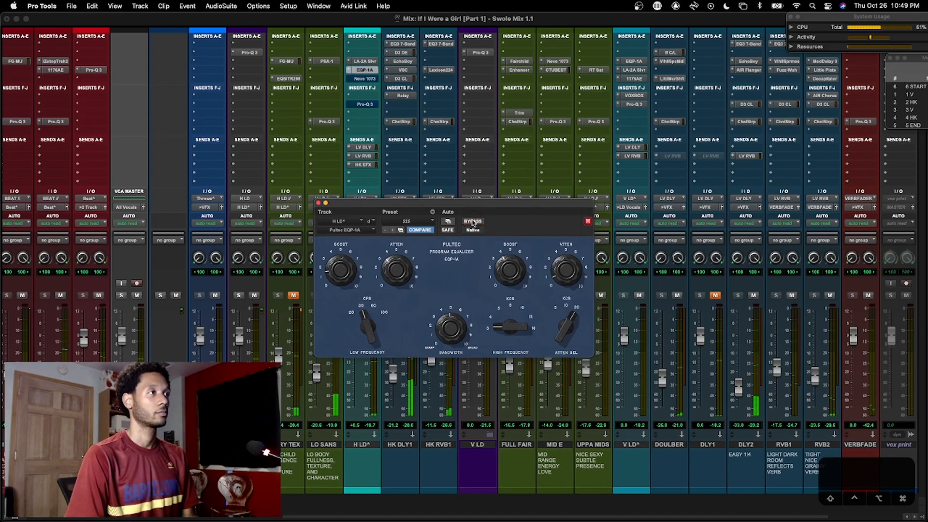
pyautogui.click(472, 221)
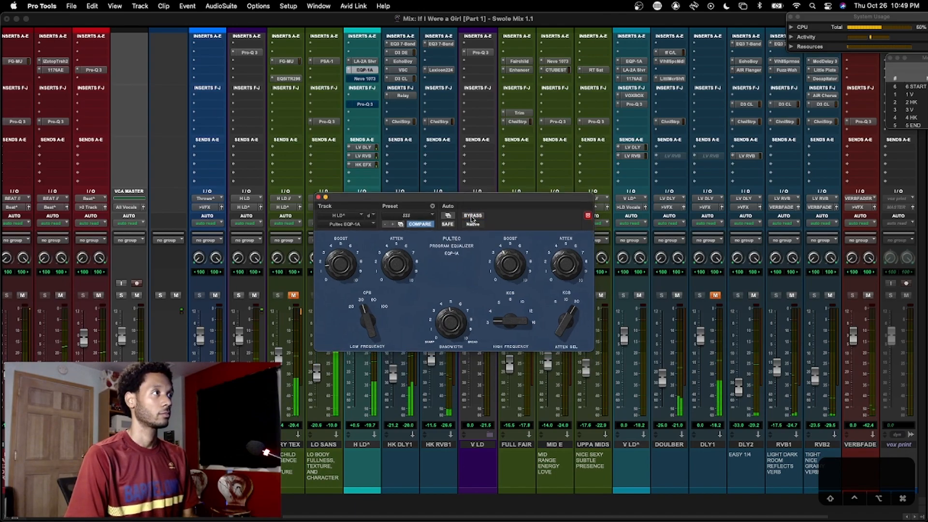
pyautogui.click(472, 217)
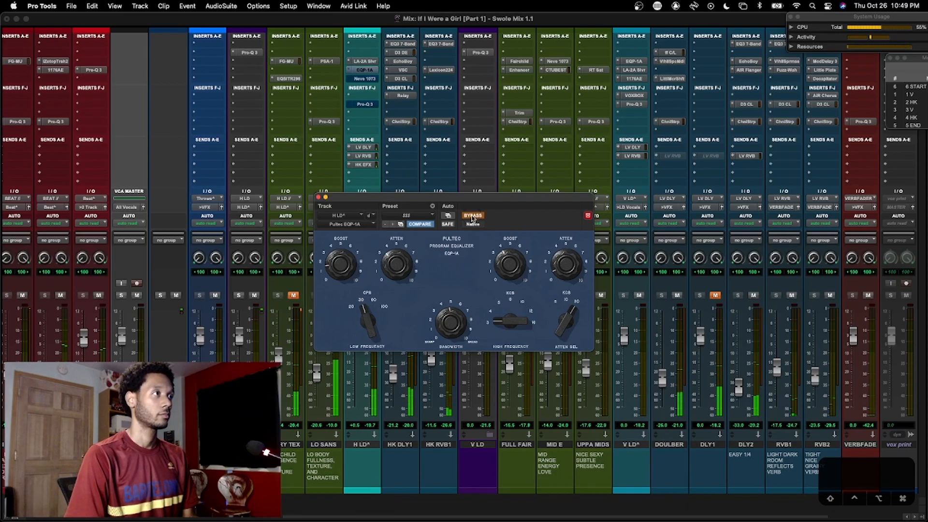
pyautogui.click(472, 217)
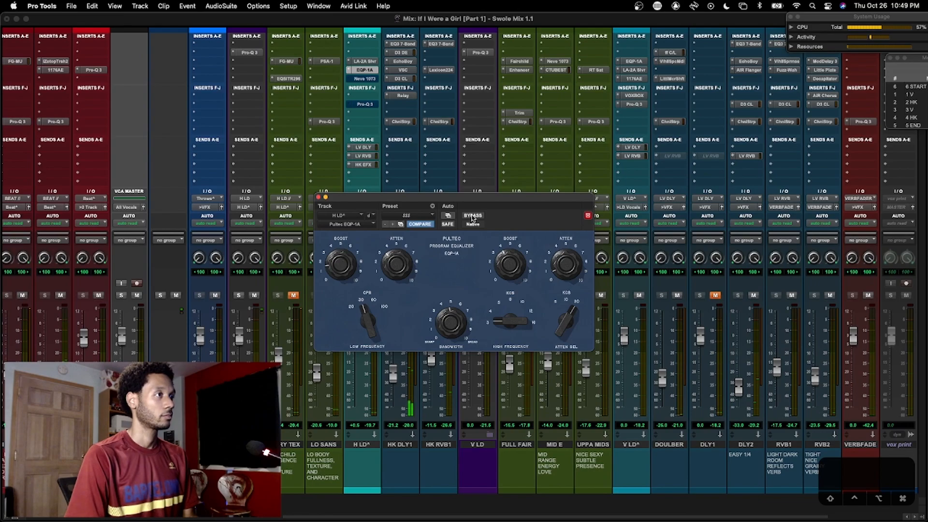
pyautogui.click(473, 217)
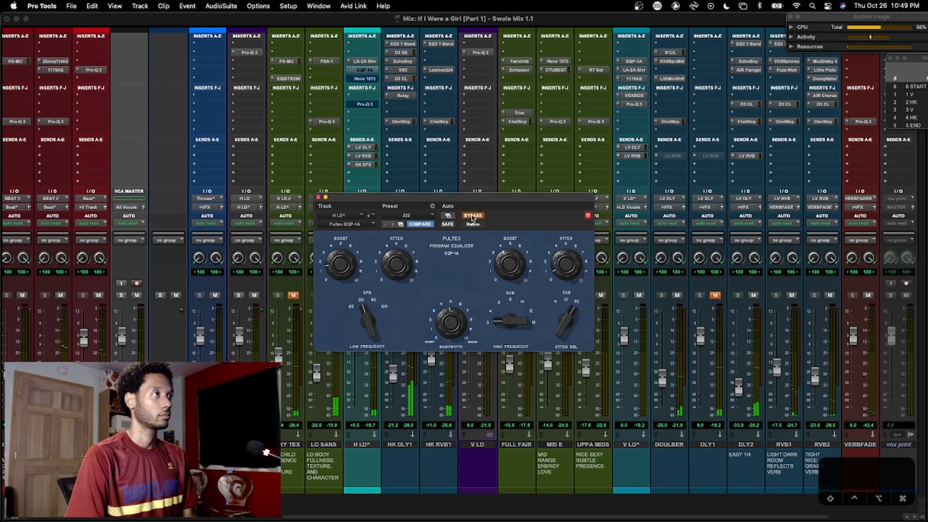
pyautogui.click(473, 217)
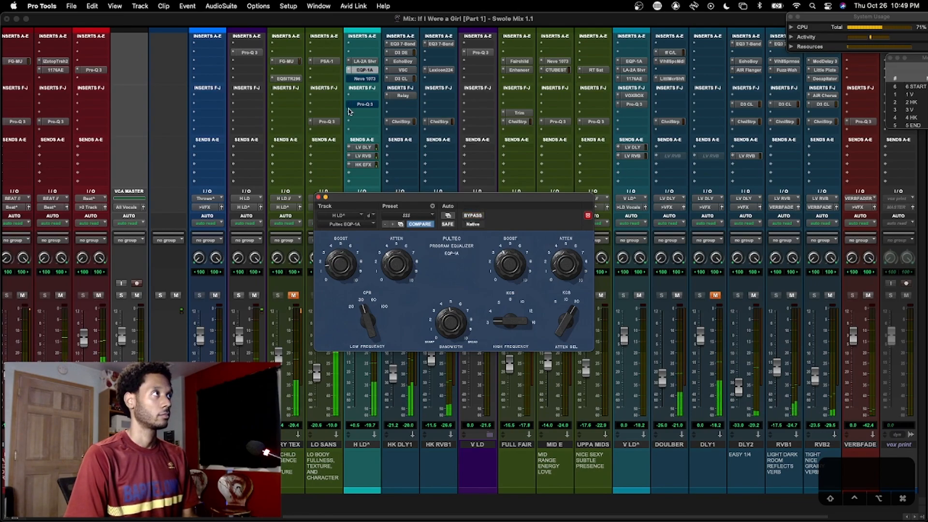
# Open the Neve 1073 on H LD^ and examine its settings, switching back to the Pultec EQP-1A for reference
pyautogui.click(369, 80)
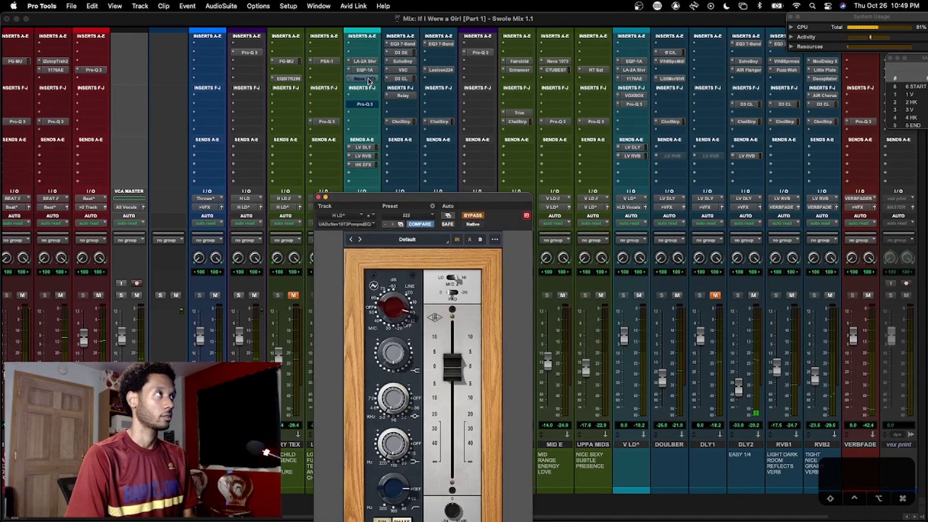
pyautogui.moveTo(434, 197); pyautogui.dragTo(535, 94)
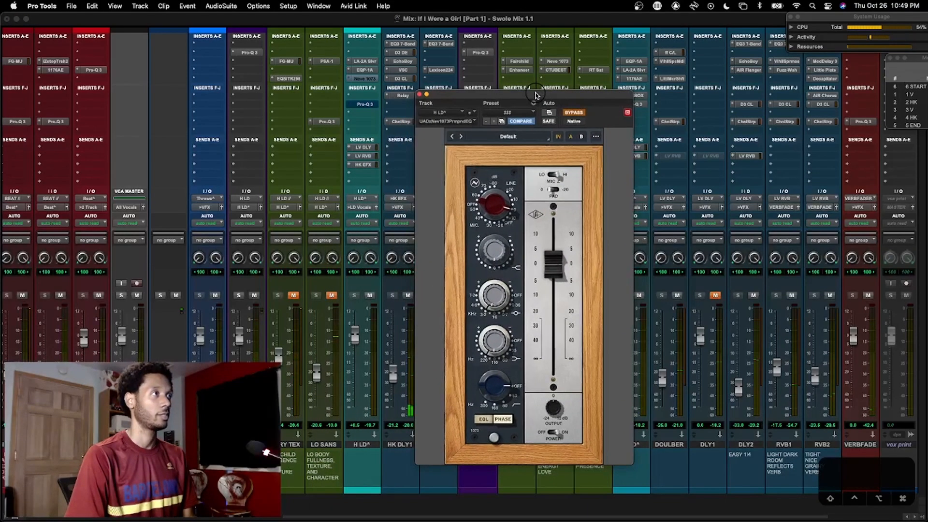
pyautogui.click(366, 70)
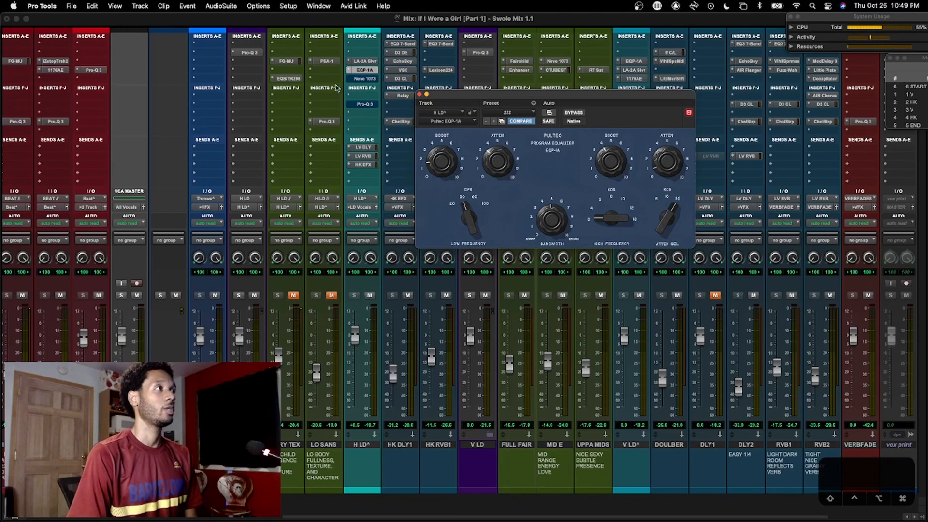
pyautogui.click(365, 78)
pyautogui.moveTo(520, 99); pyautogui.dragTo(538, 92)
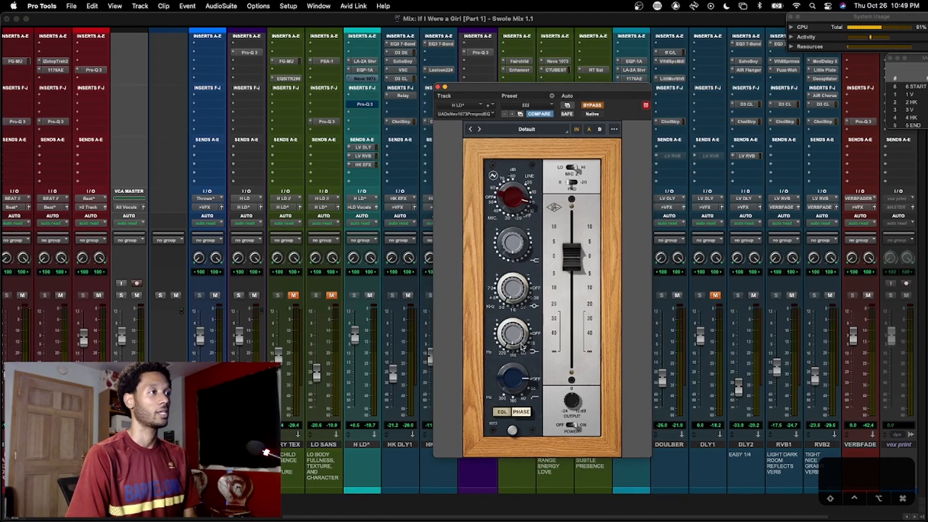
pyautogui.click(365, 70)
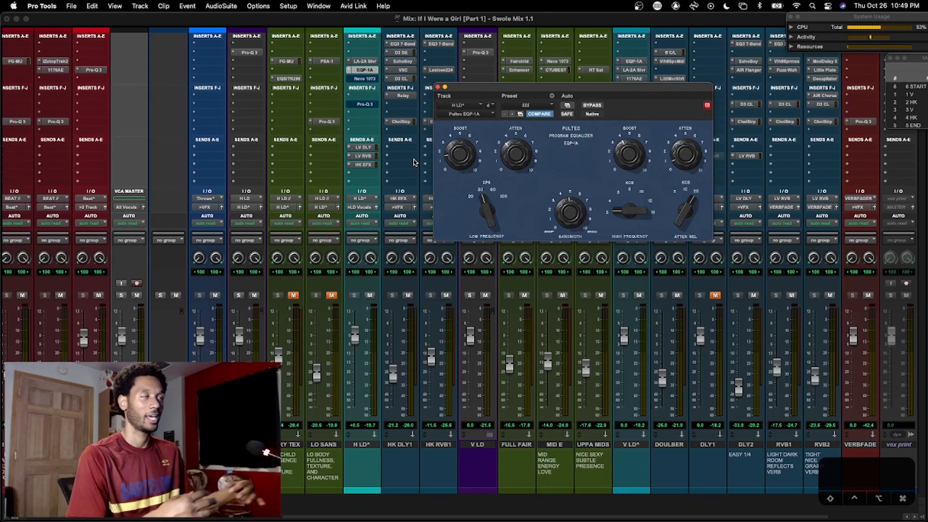
pyautogui.click(364, 78)
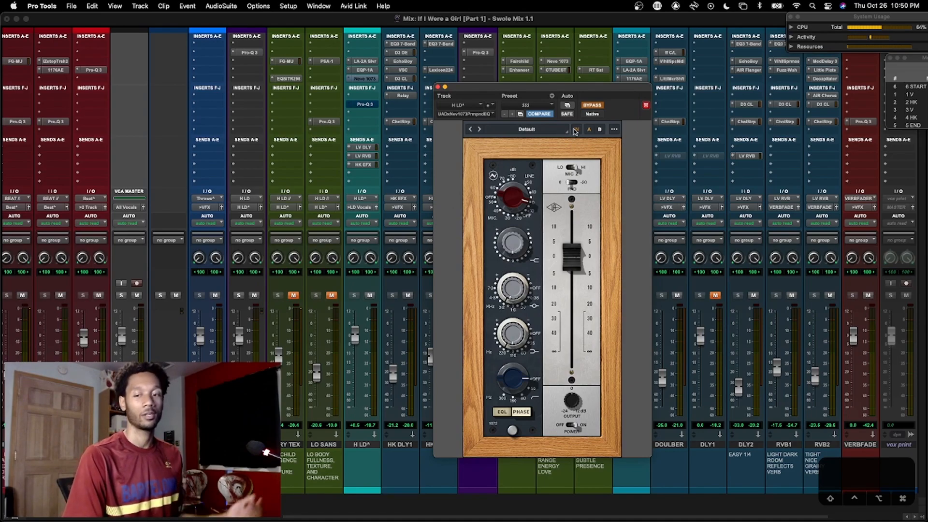
# Compare the H LD^ vocal with the Neve 1073 enabled and bypassed during playback, leave it enabled and close its window
pyautogui.click(591, 106)
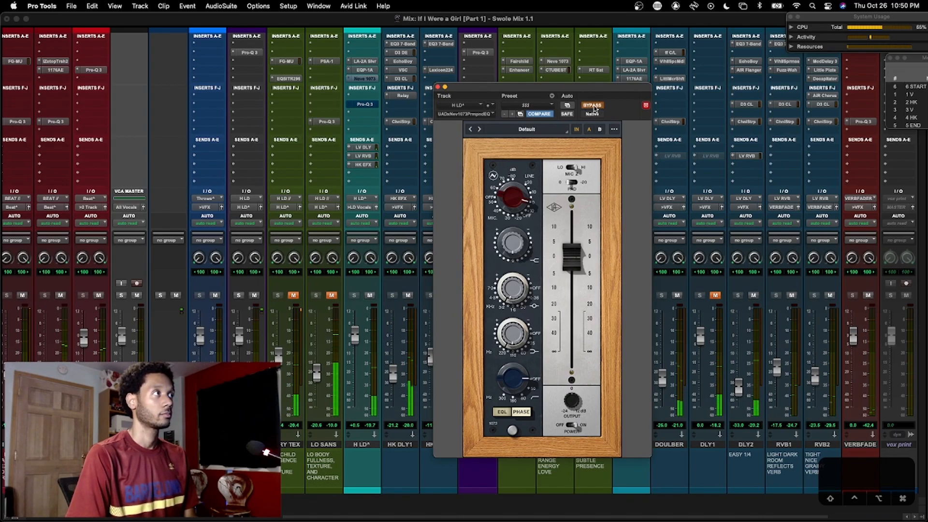
pyautogui.click(593, 105)
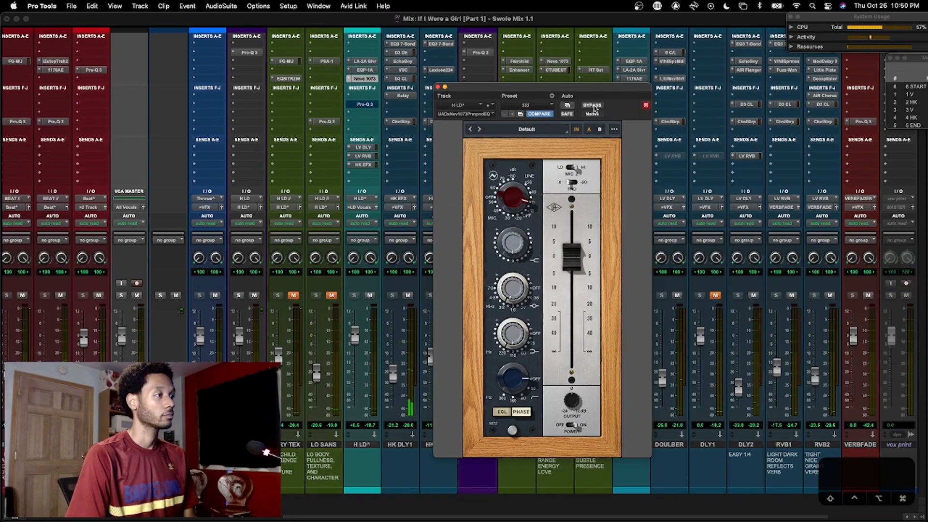
pyautogui.click(594, 107)
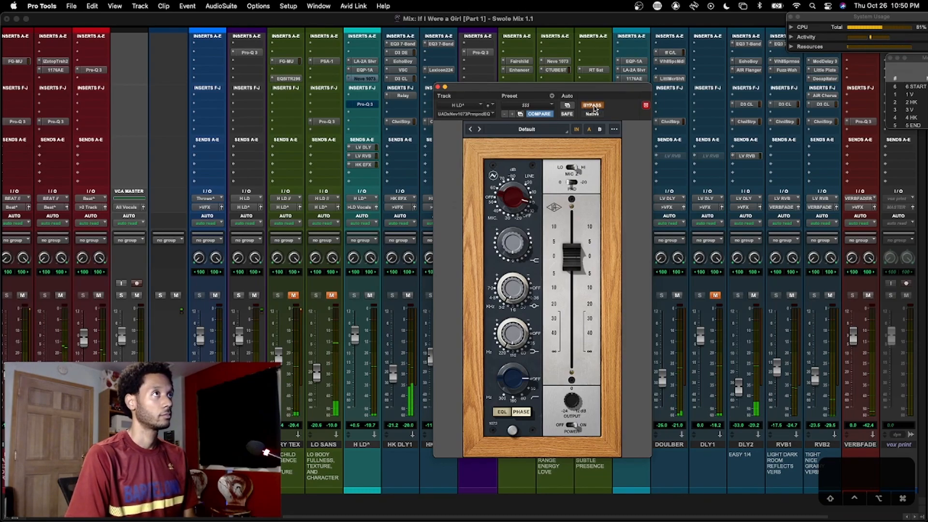
pyautogui.click(594, 107)
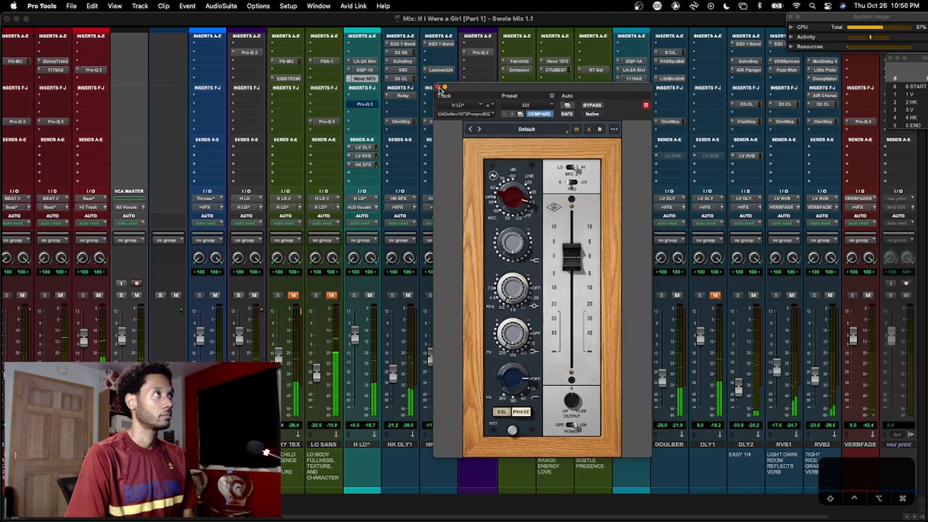
pyautogui.click(595, 107)
pyautogui.click(596, 106)
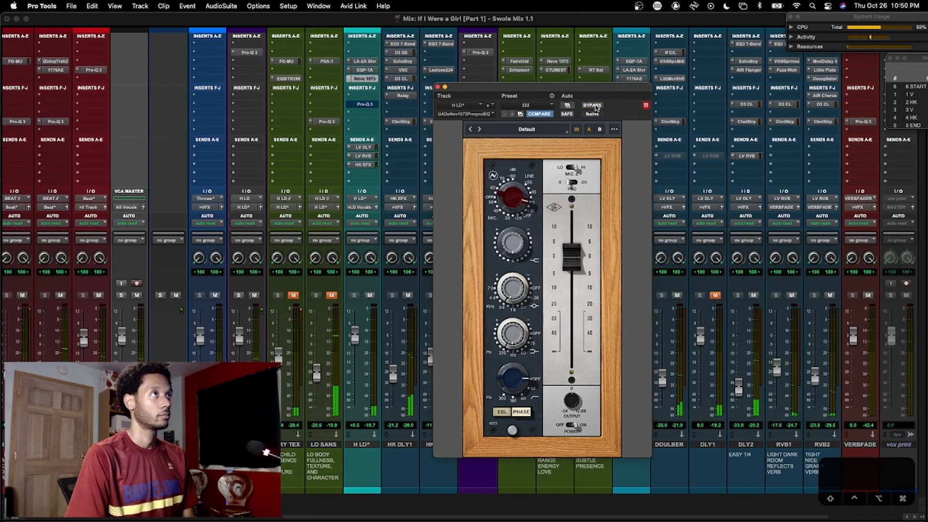
pyautogui.click(438, 88)
# Open the Pro-Q 3 on H LD^ and examine its low, mid and high bands, including their dynamic range and threshold settings
pyautogui.click(364, 104)
pyautogui.moveTo(606, 88); pyautogui.dragTo(575, 119)
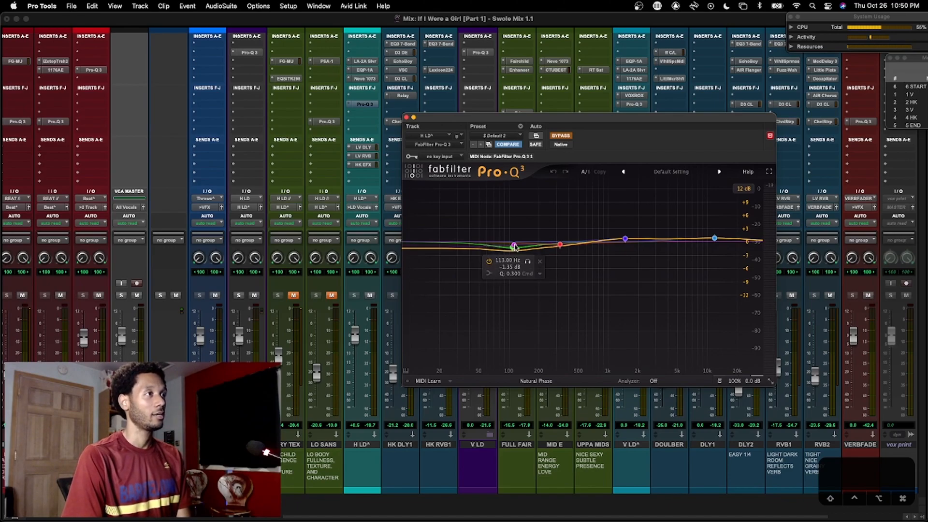
pyautogui.click(560, 246)
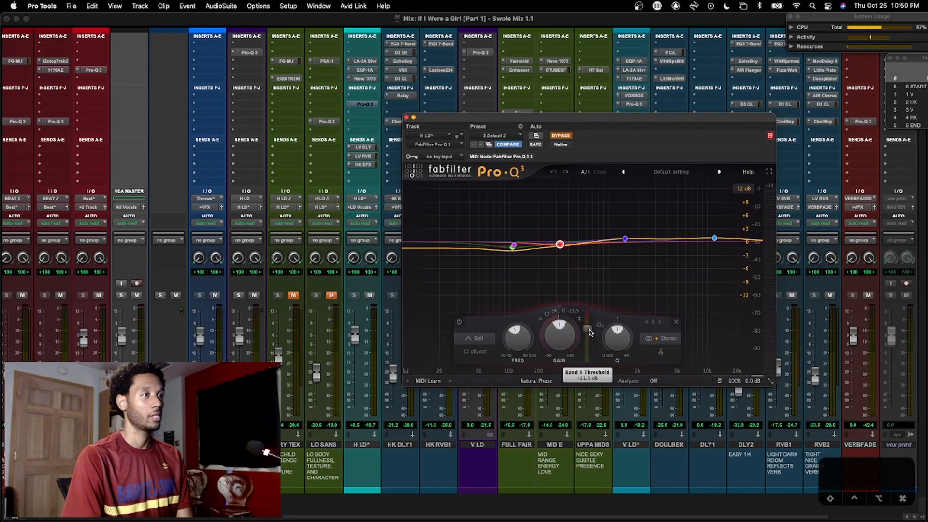
pyautogui.click(626, 238)
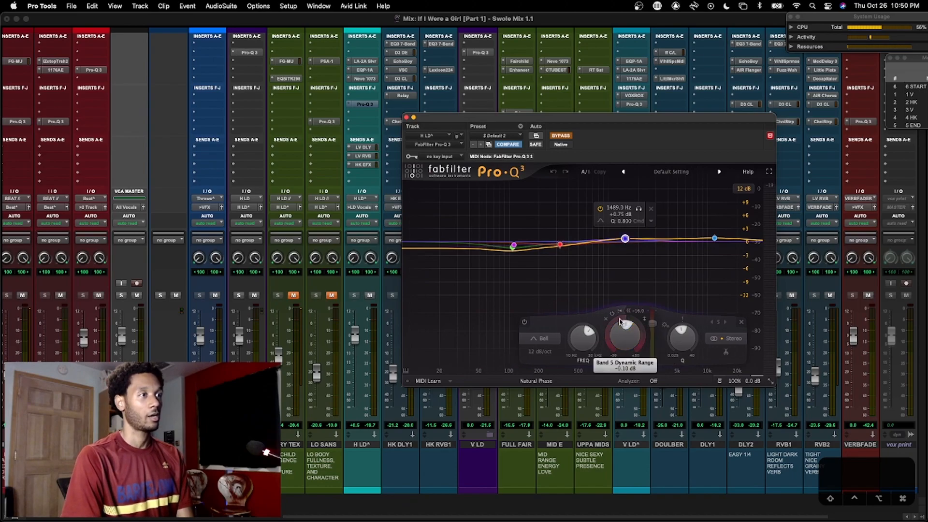
pyautogui.moveTo(623, 319)
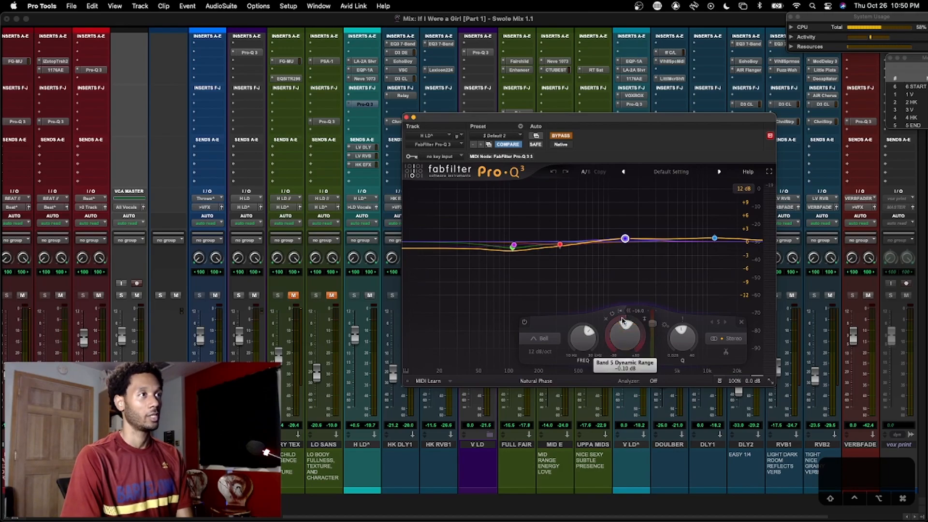
pyautogui.moveTo(625, 240)
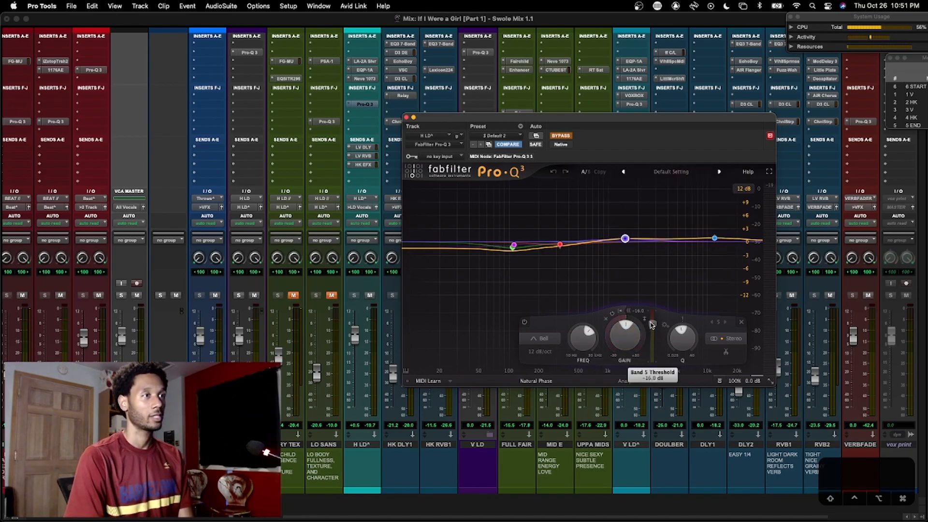
pyautogui.moveTo(637, 225)
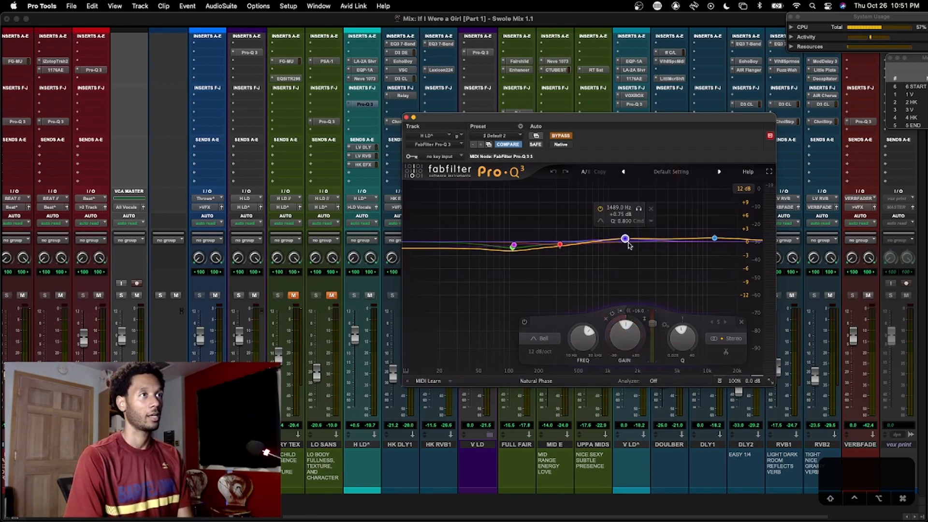
pyautogui.click(716, 242)
pyautogui.moveTo(639, 323)
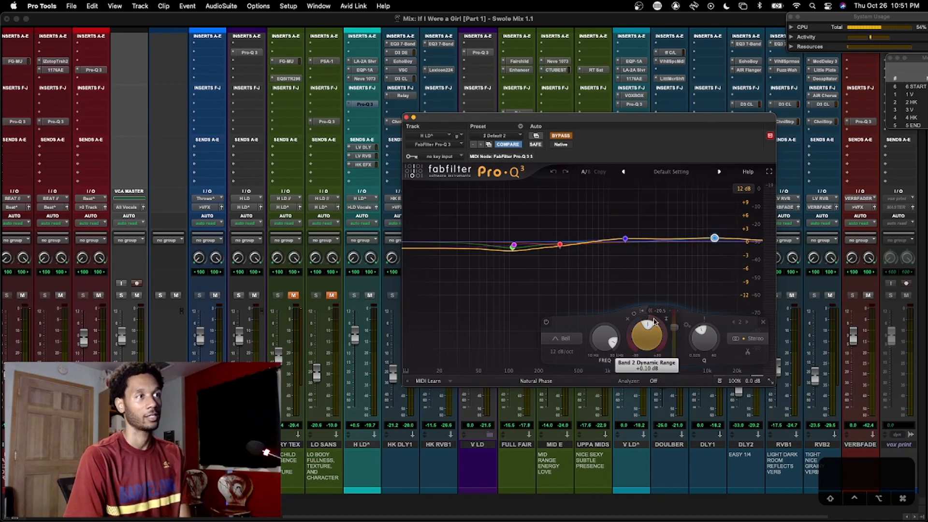
pyautogui.moveTo(672, 330)
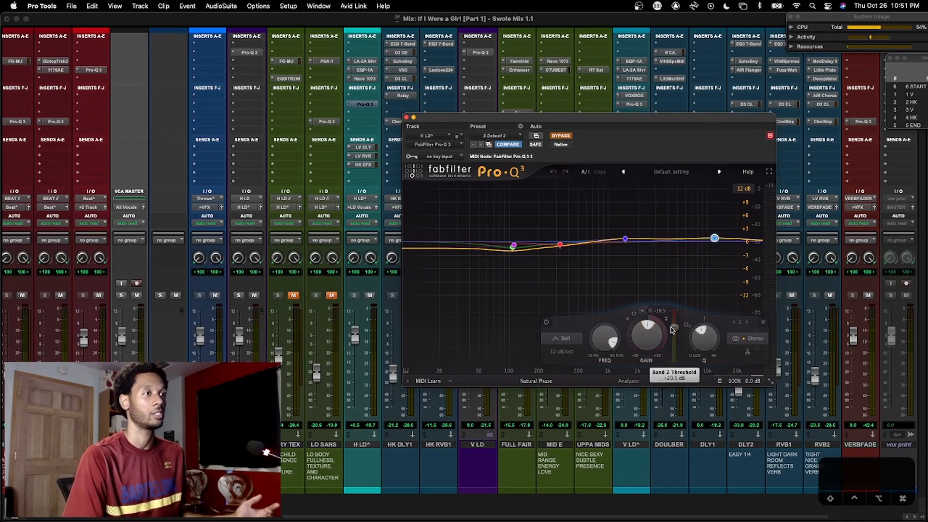
# Compare the H LD^ vocal with the Pro-Q 3 enabled and bypassed during playback, leaving the EQ enabled
pyautogui.moveTo(568, 118); pyautogui.dragTo(545, 135)
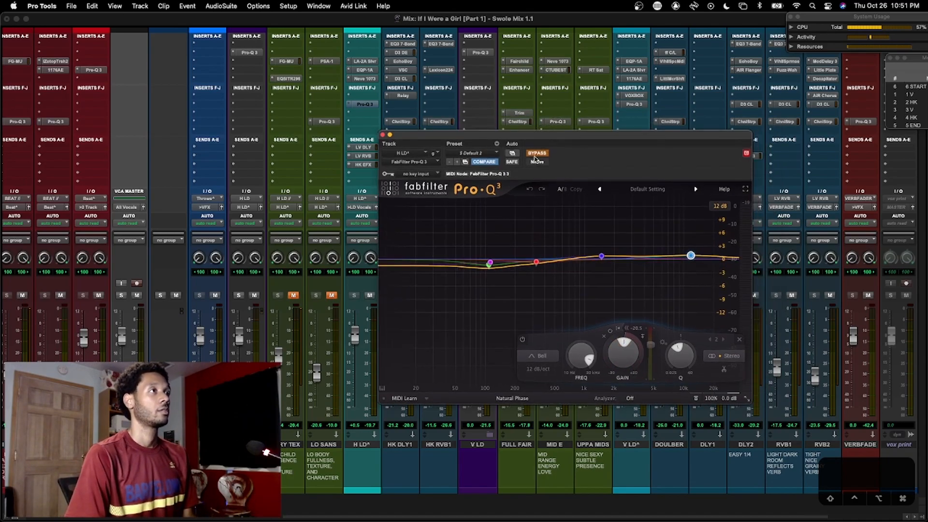
pyautogui.moveTo(599, 259)
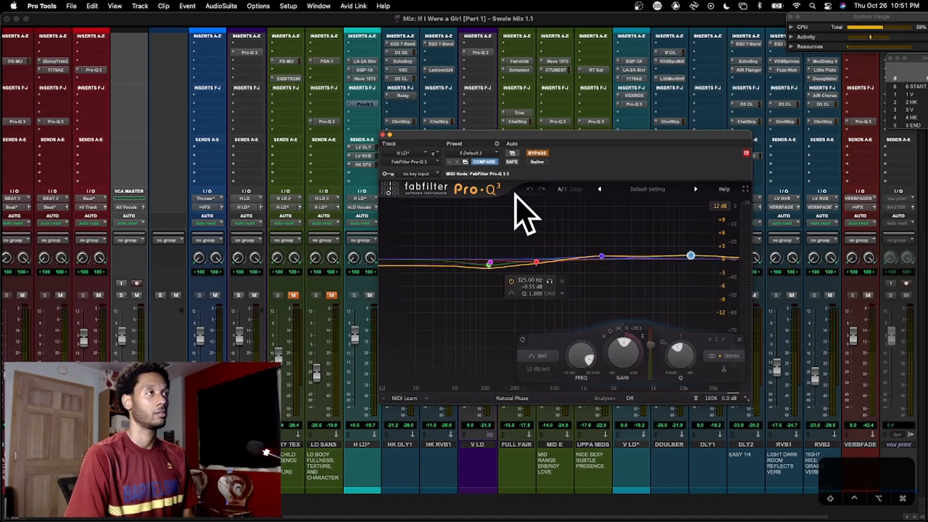
pyautogui.click(537, 154)
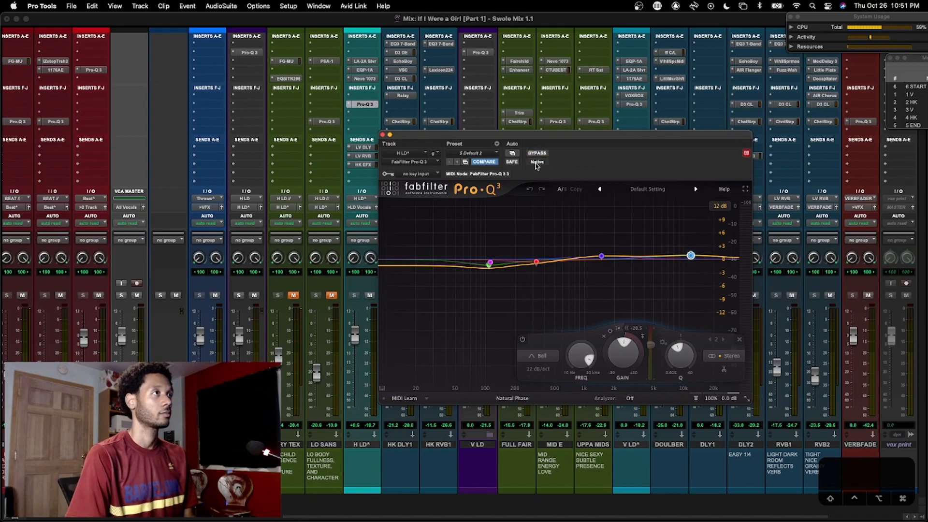
pyautogui.moveTo(534, 135); pyautogui.dragTo(521, 127)
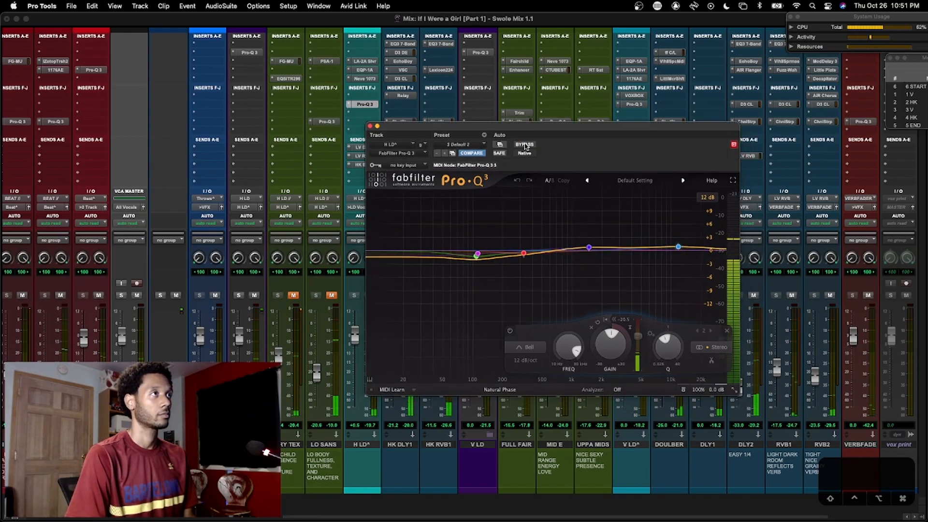
pyautogui.click(526, 145)
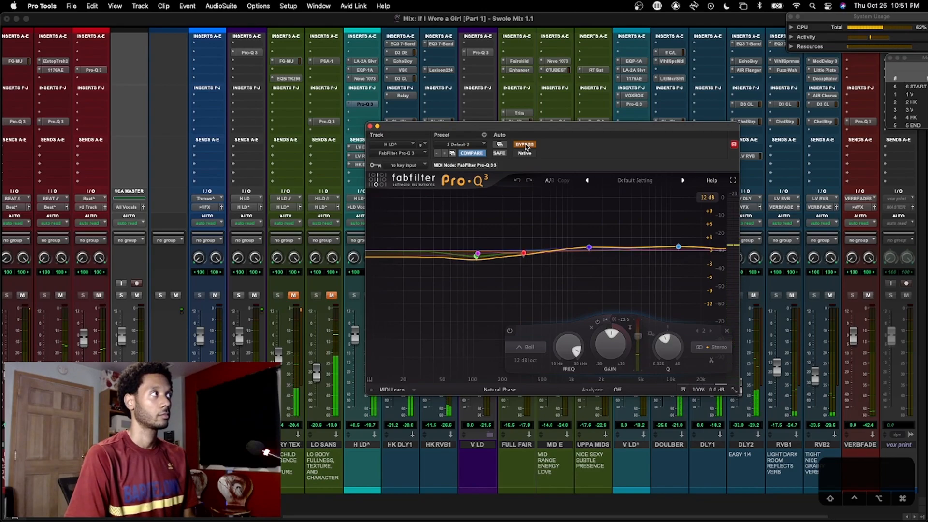
pyautogui.click(526, 145)
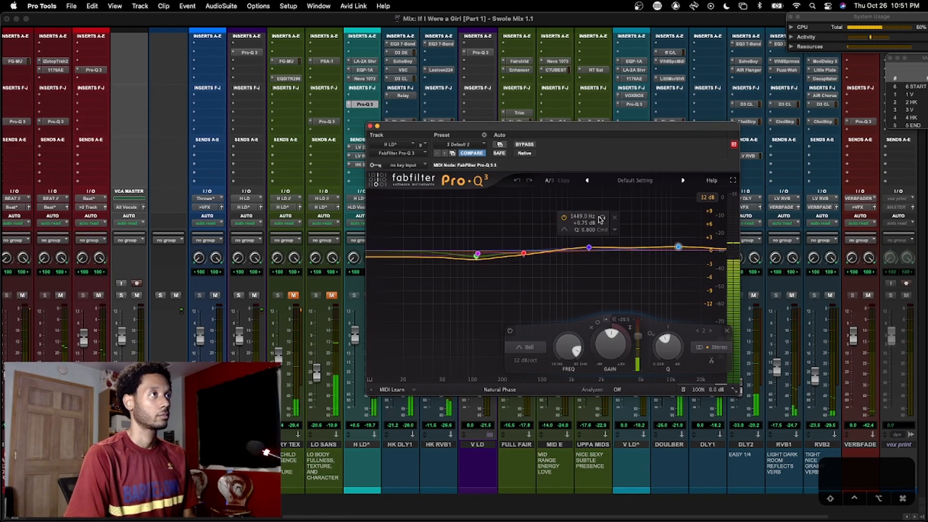
pyautogui.click(526, 145)
pyautogui.click(526, 145)
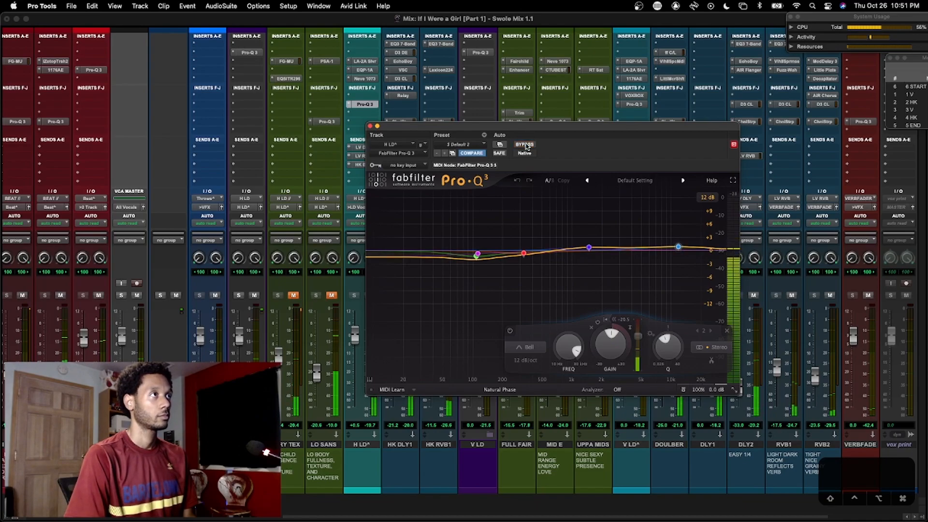
# Compare the H LD^ vocal with Pro-Q 3's 1489 Hz and 11850 Hz bands disabled and enabled, leave both enabled and close the EQ
pyautogui.keyDown('alt'); pyautogui.click(589, 249); pyautogui.keyUp('alt')
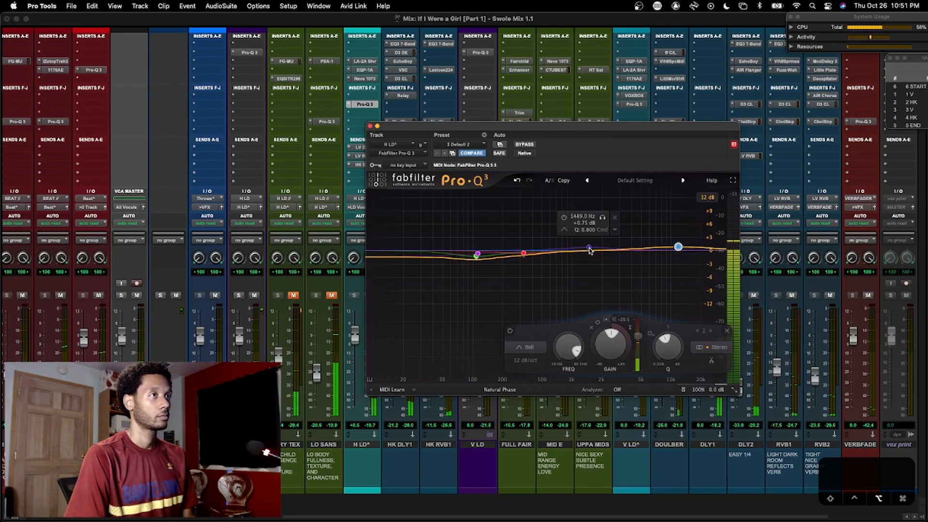
pyautogui.keyDown('alt'); pyautogui.click(589, 249); pyautogui.keyUp('alt')
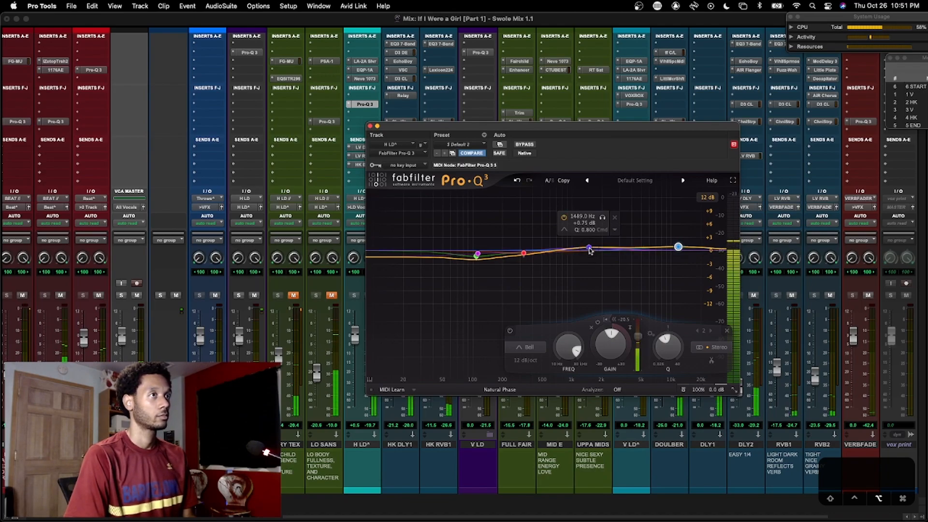
pyautogui.keyDown('alt'); pyautogui.click(679, 248); pyautogui.keyUp('alt')
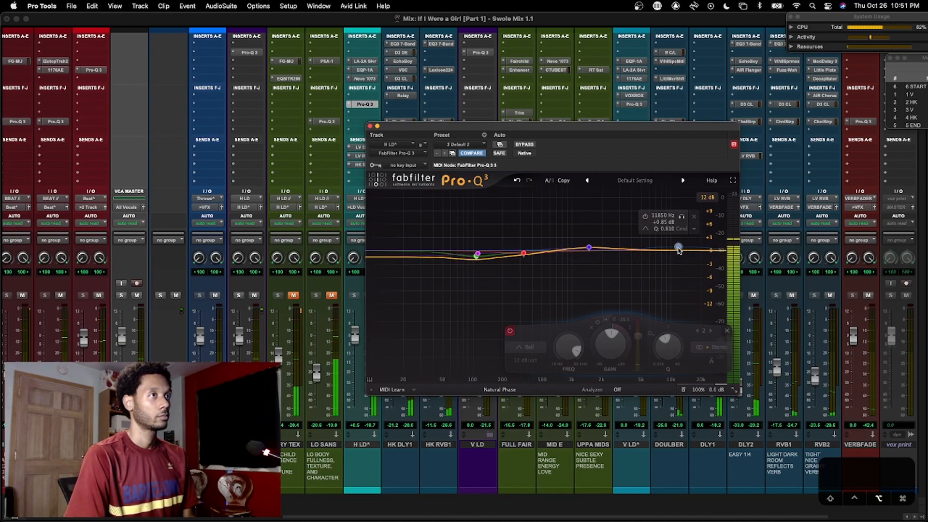
pyautogui.keyDown('alt'); pyautogui.click(679, 248); pyautogui.keyUp('alt')
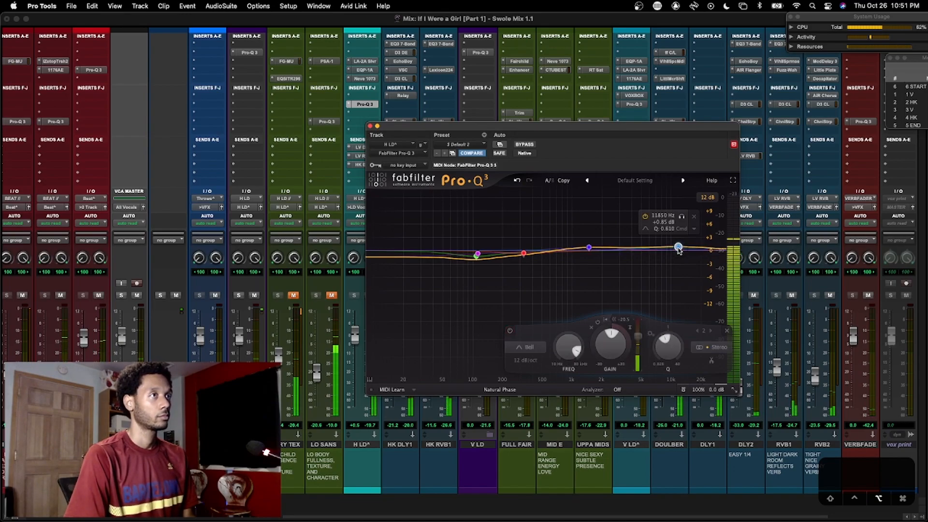
pyautogui.click(598, 322)
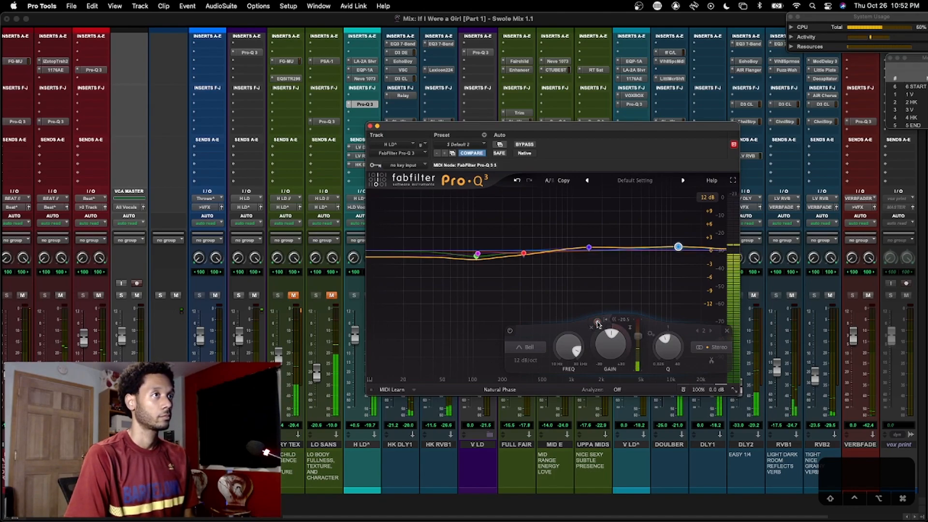
pyautogui.click(598, 325)
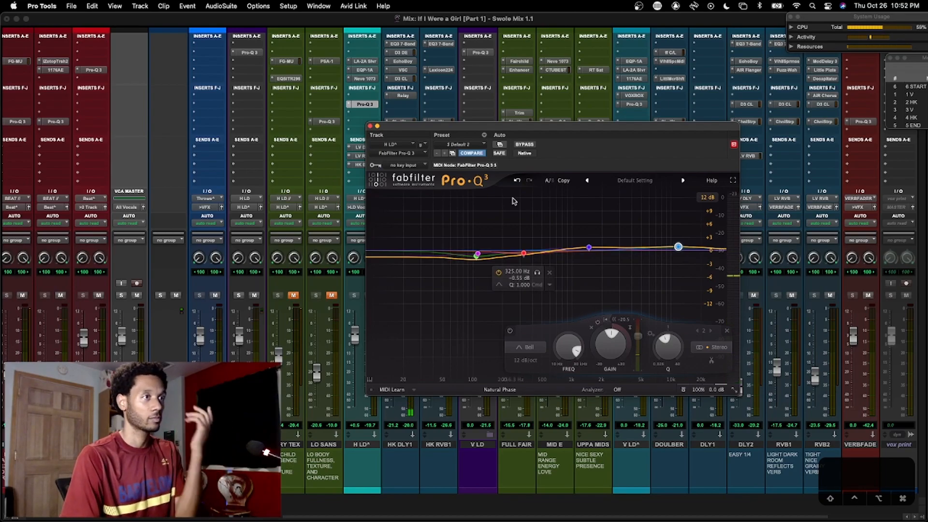
pyautogui.click(370, 126)
# Examine the names and comments of the parallel and effects tracks across the mixer, from FAIRY TEX to RVB2
pyautogui.hscroll(-2, 370, 167)
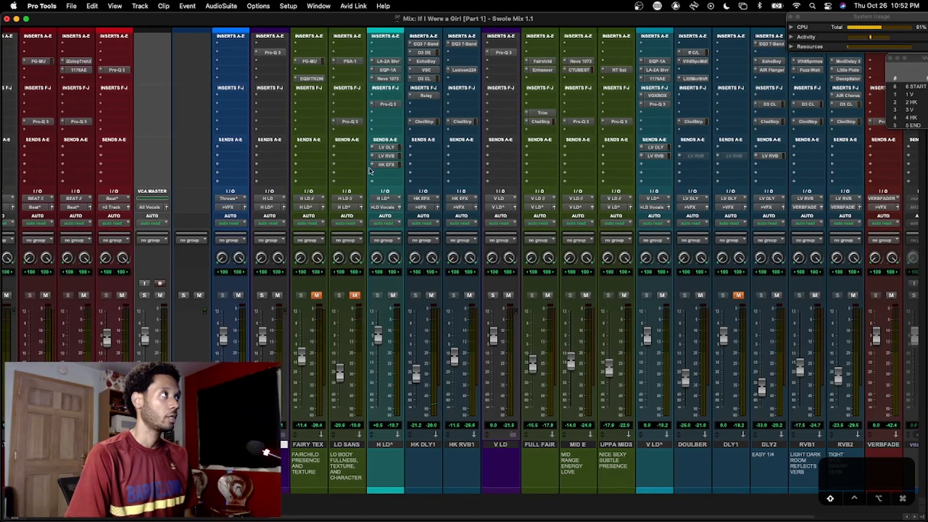
pyautogui.click(309, 444)
pyautogui.hscroll(-1, 308, 447)
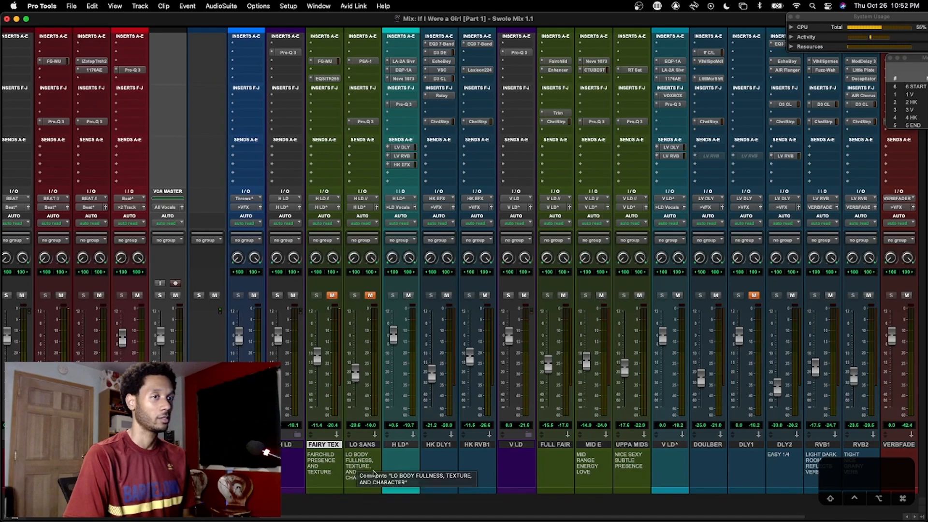
pyautogui.hscroll(5, 374, 473)
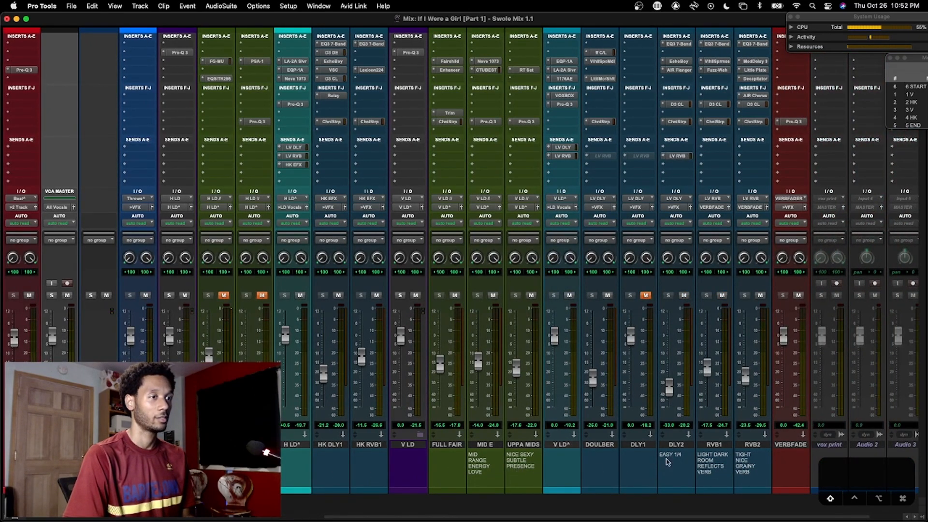
pyautogui.hscroll(3, 708, 466)
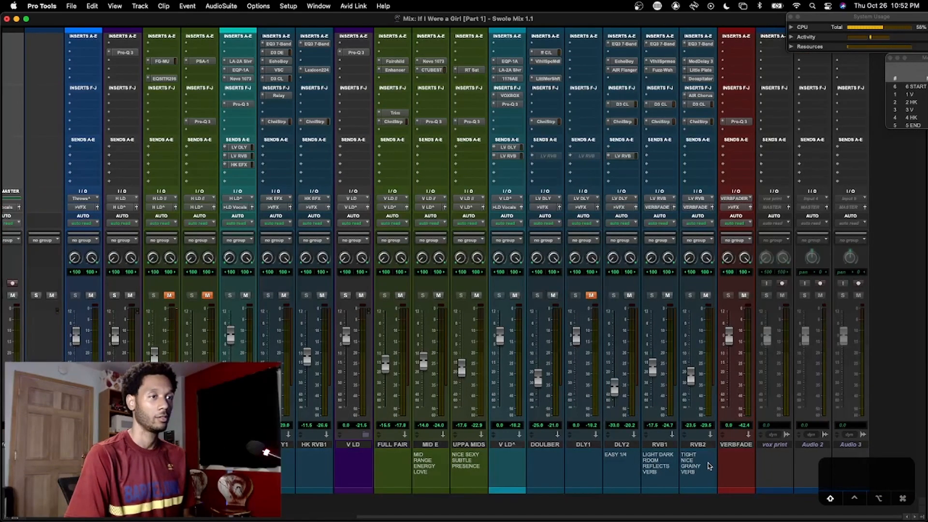
pyautogui.hscroll(-4, 716, 471)
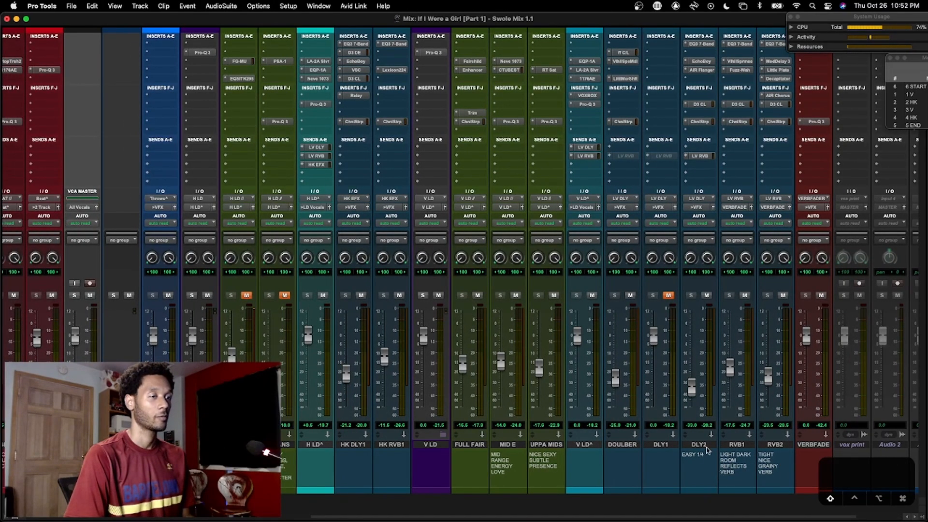
pyautogui.hscroll(-4, 606, 448)
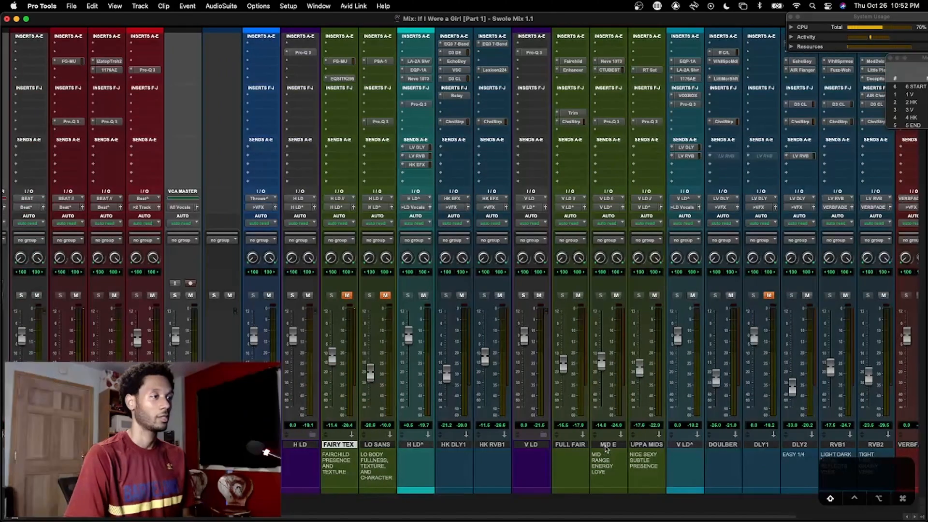
pyautogui.hscroll(3, 788, 464)
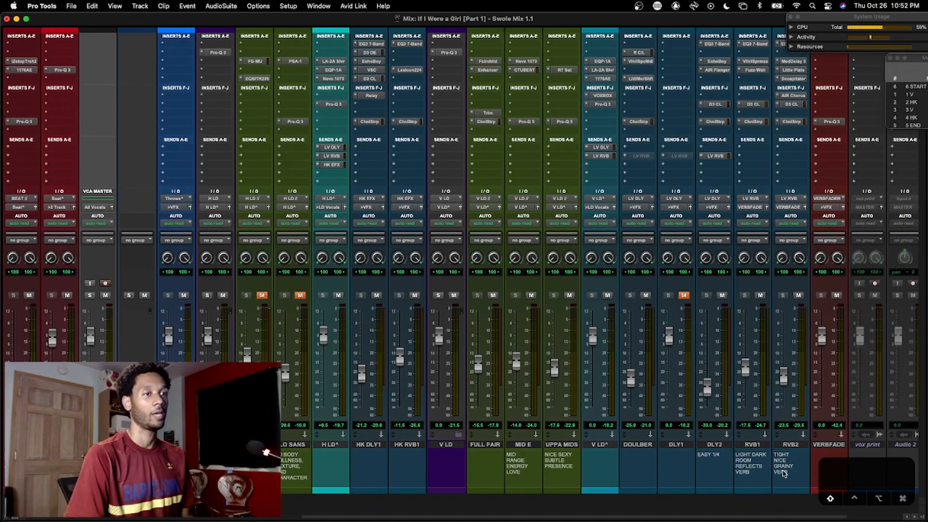
pyautogui.hscroll(-6, 737, 475)
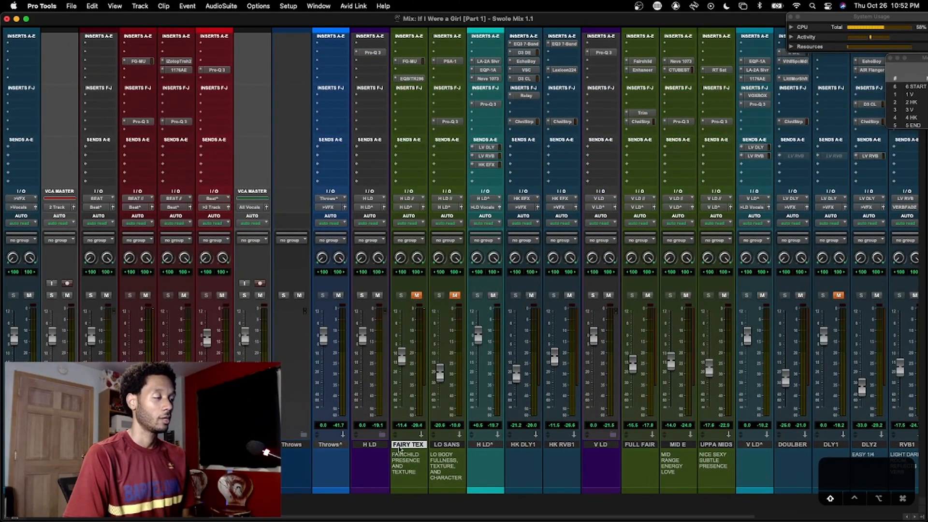
# Select the LO SANS and FAIRY TEX tracks together, and switch the selection to the H LD track
pyautogui.click(452, 446)
pyautogui.keyDown('shift'); pyautogui.click(410, 445); pyautogui.keyUp('shift')
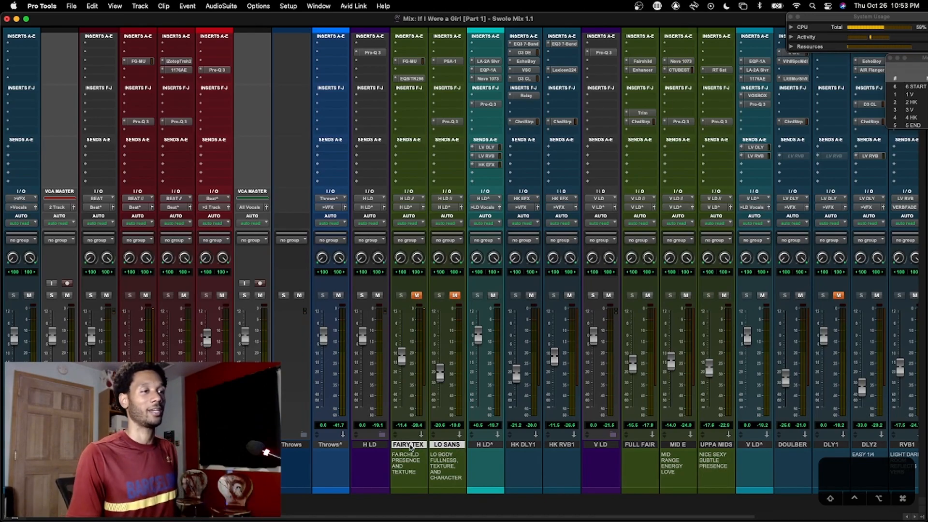
pyautogui.click(386, 444)
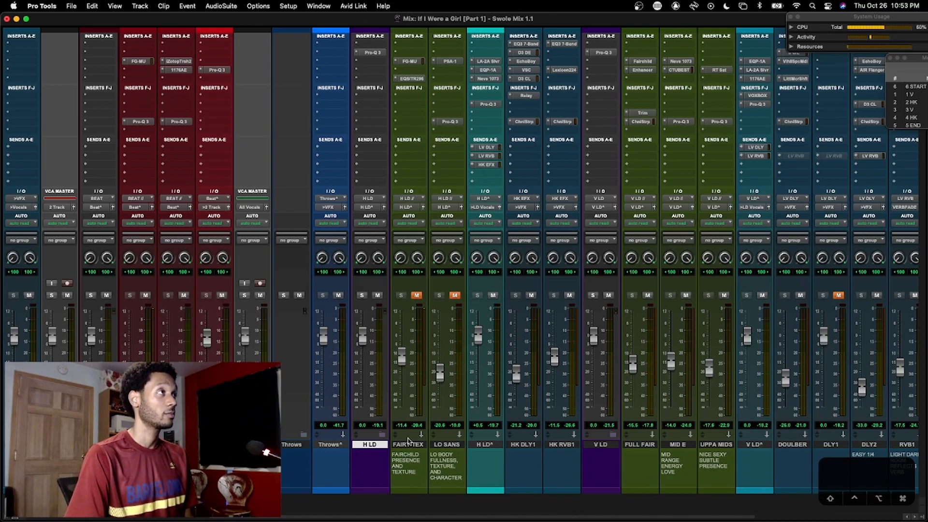
# Open the FG-MU compressor on FAIRY TEX, examine its settings and close its window
pyautogui.click(408, 61)
pyautogui.moveTo(513, 132); pyautogui.dragTo(473, 135)
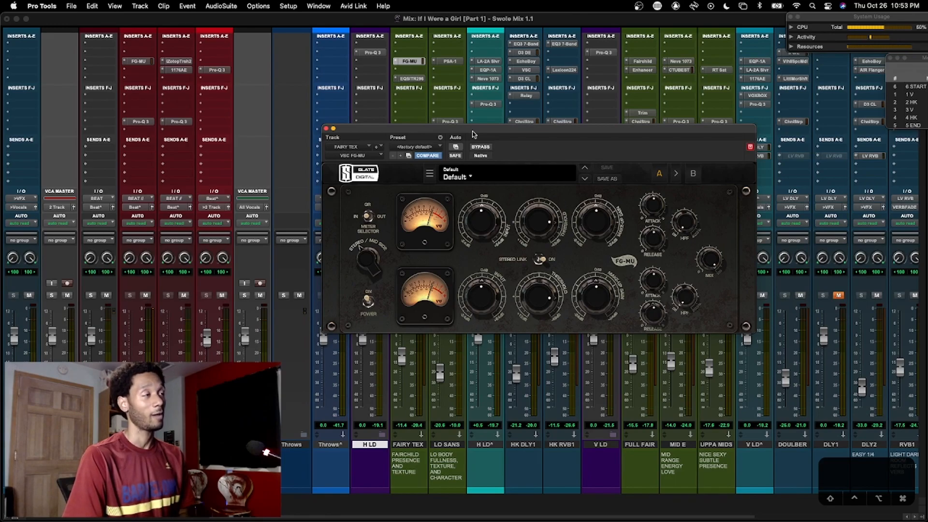
pyautogui.moveTo(472, 134); pyautogui.dragTo(458, 143)
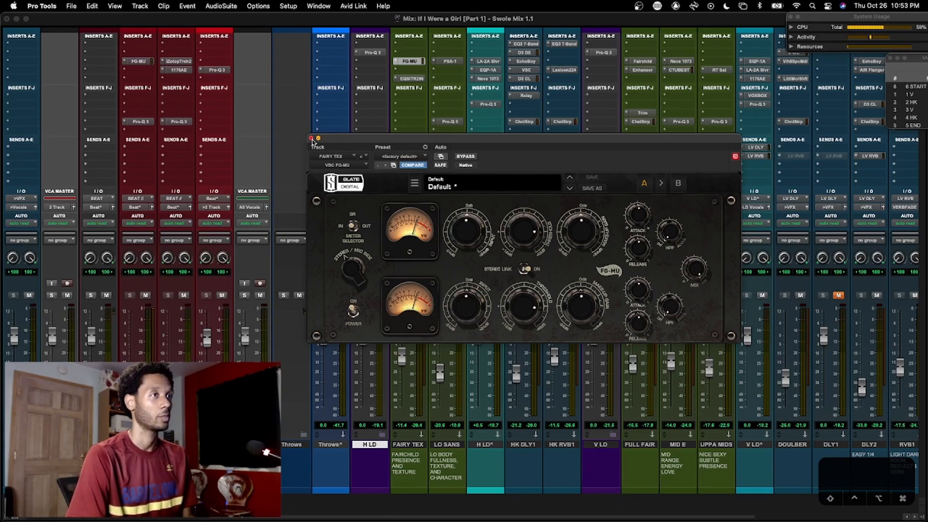
pyautogui.click(312, 139)
# Open the EQ SITRAL-295 on FAIRY TEX and examine its settings, switching to the FG-MU for reference, and close its window
pyautogui.click(415, 79)
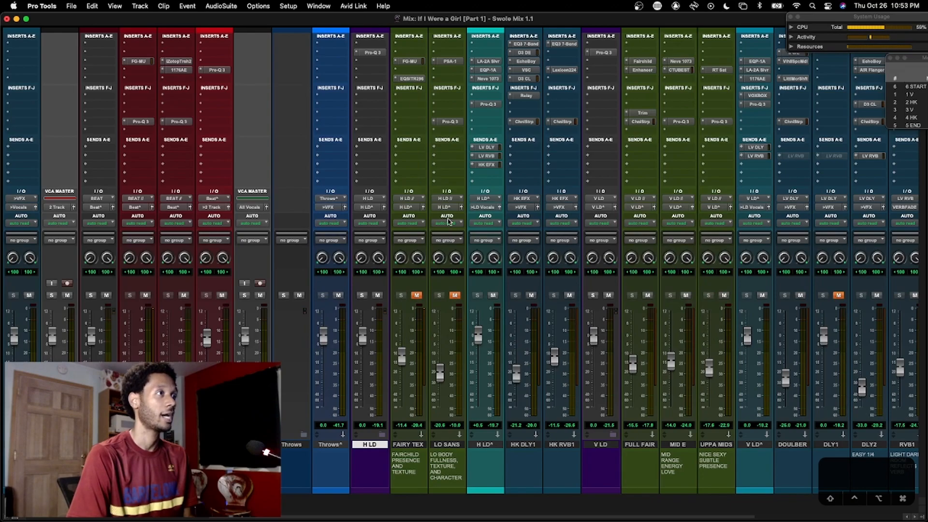
pyautogui.moveTo(533, 141); pyautogui.dragTo(532, 165)
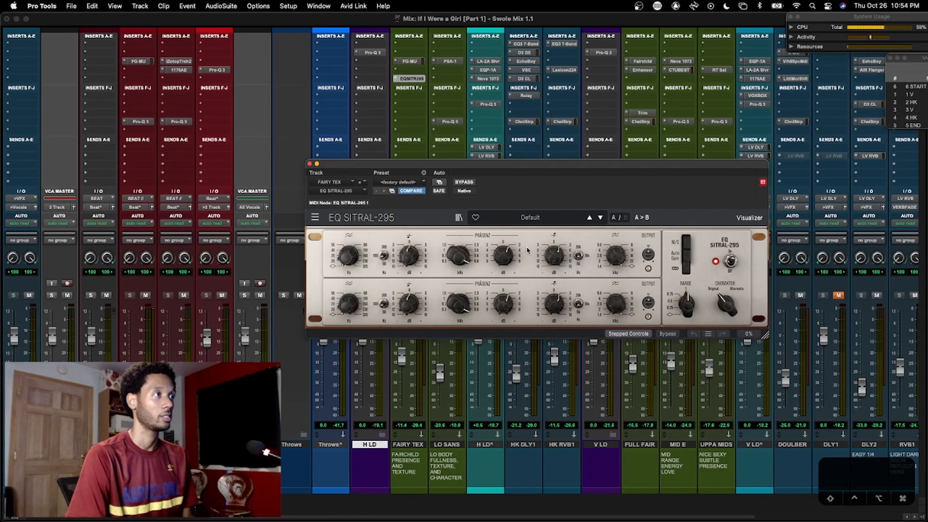
pyautogui.moveTo(391, 165); pyautogui.dragTo(532, 151)
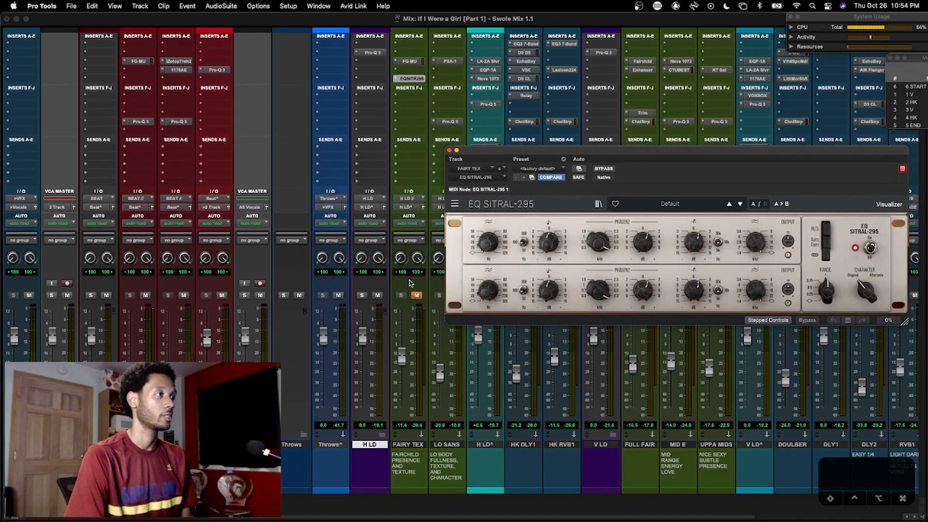
pyautogui.click(410, 61)
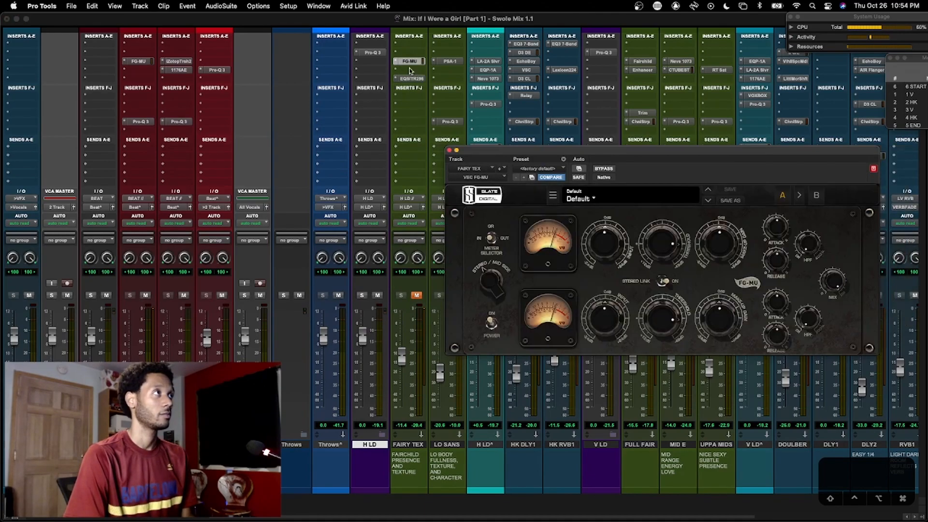
pyautogui.click(413, 80)
pyautogui.moveTo(639, 148); pyautogui.dragTo(533, 158)
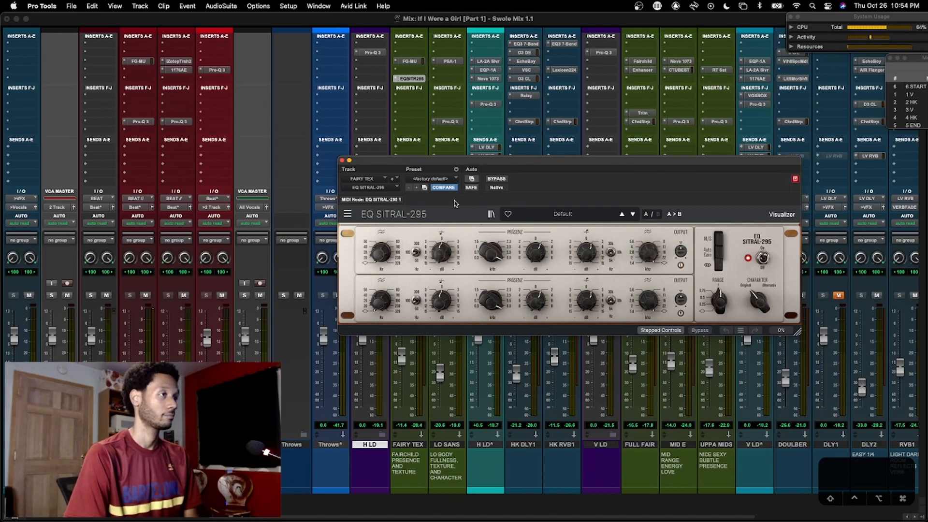
pyautogui.click(343, 160)
# Compare the hook vocal with FAIRY TEX unmuted and muted during playback, leaving the track unmuted
pyautogui.click(417, 295)
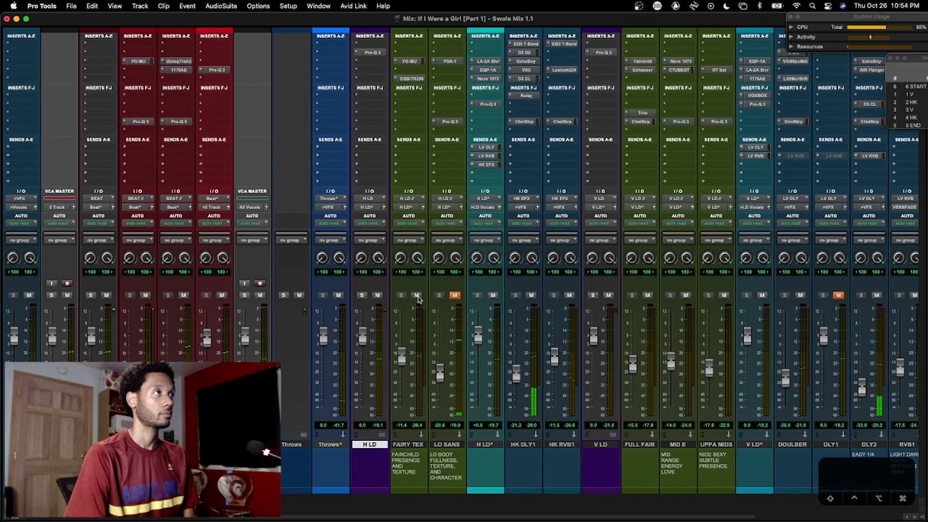
pyautogui.click(417, 295)
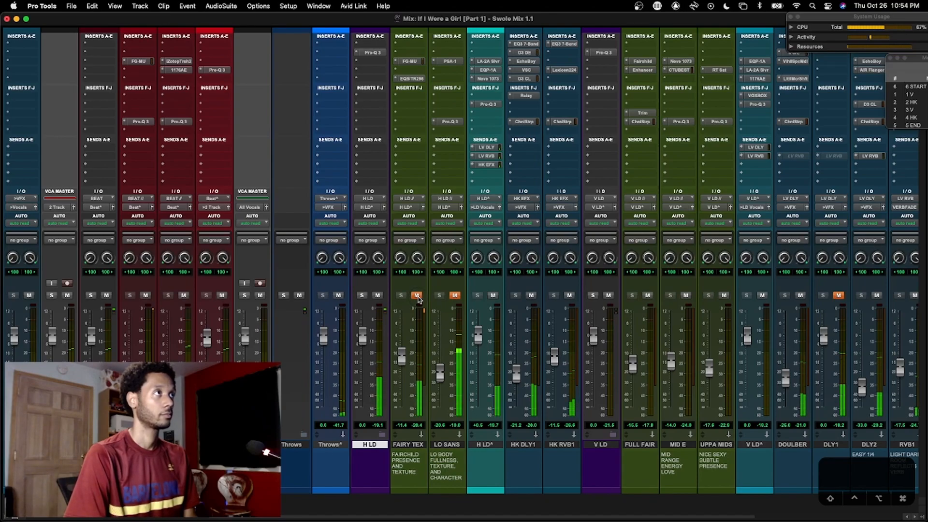
pyautogui.click(417, 296)
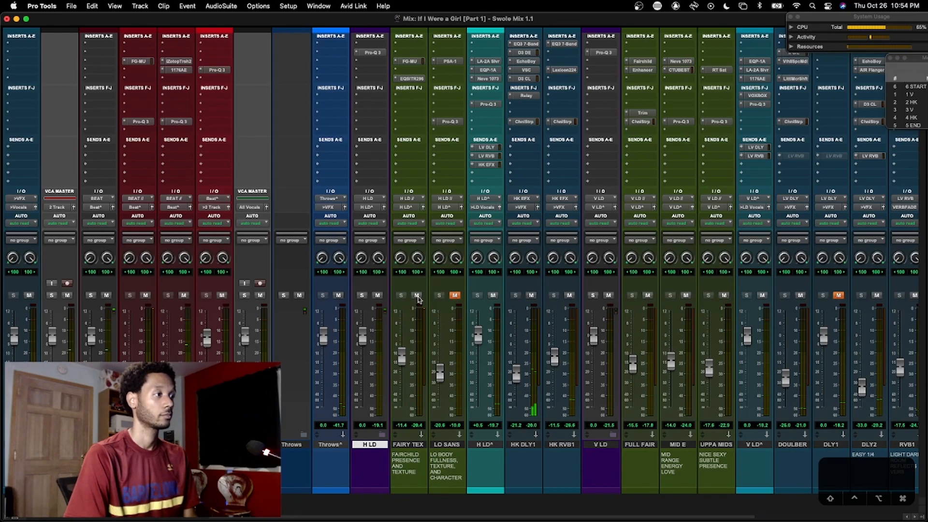
pyautogui.click(417, 295)
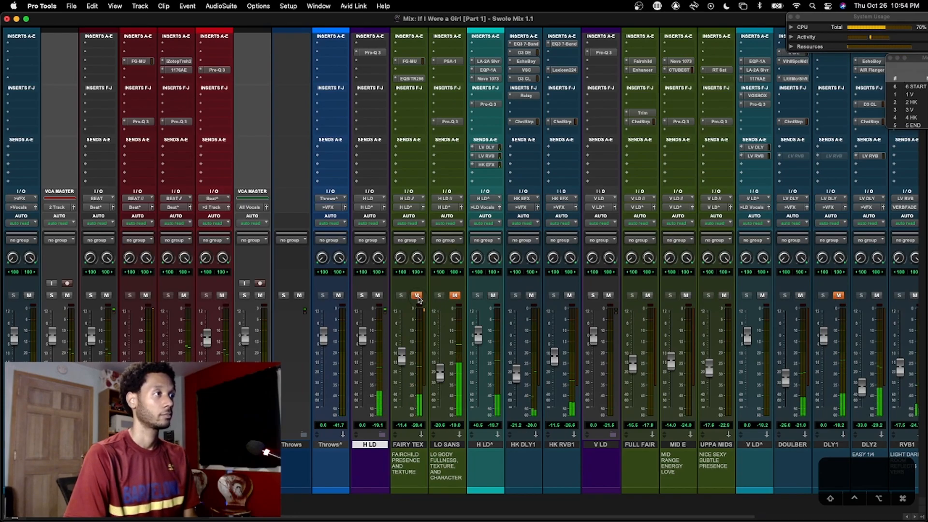
pyautogui.click(418, 296)
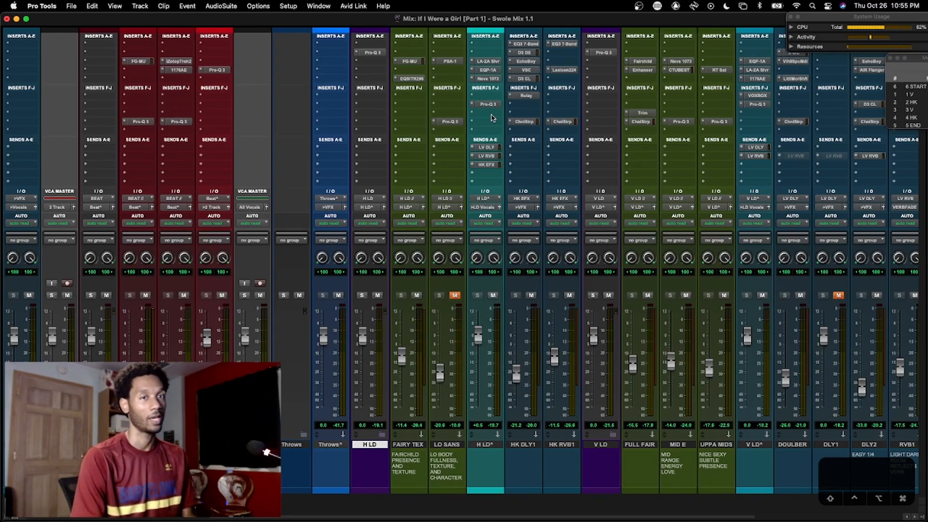
# Open the EQ3 7-Band on HK DLY1, examine its high-pass and low-pass filter settings, and close its window
pyautogui.hscroll(3, 492, 118)
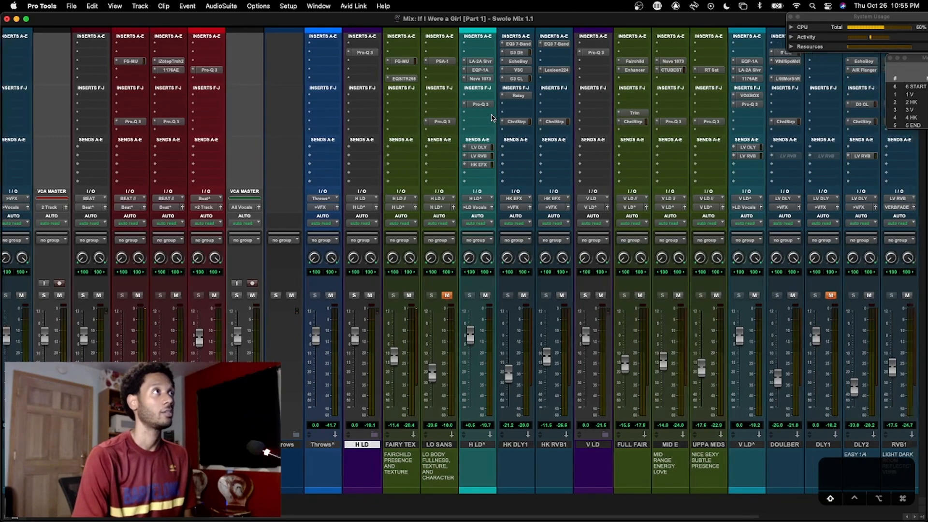
pyautogui.click(498, 45)
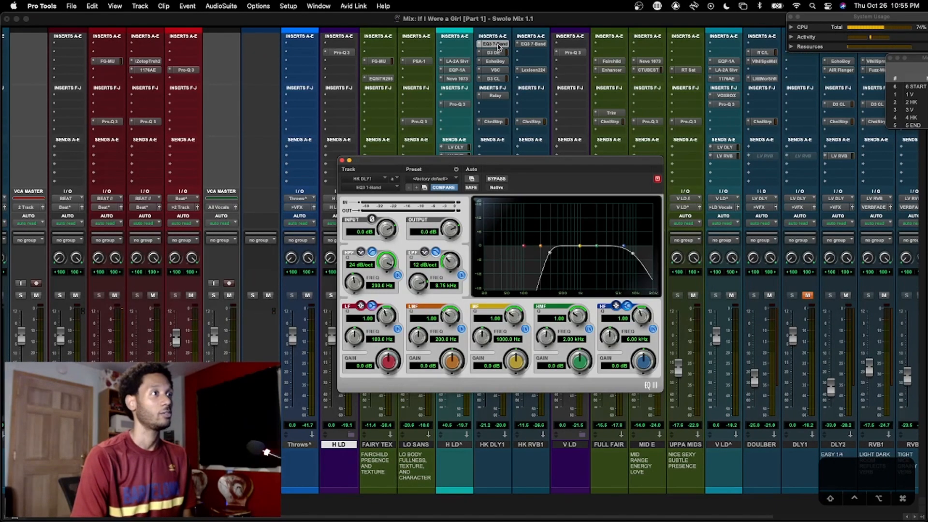
pyautogui.click(498, 45)
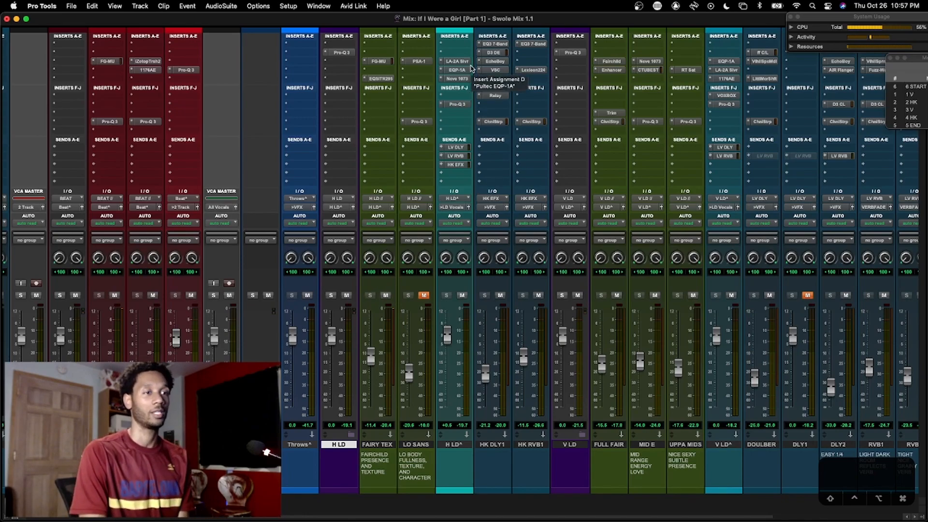
pyautogui.click(492, 44)
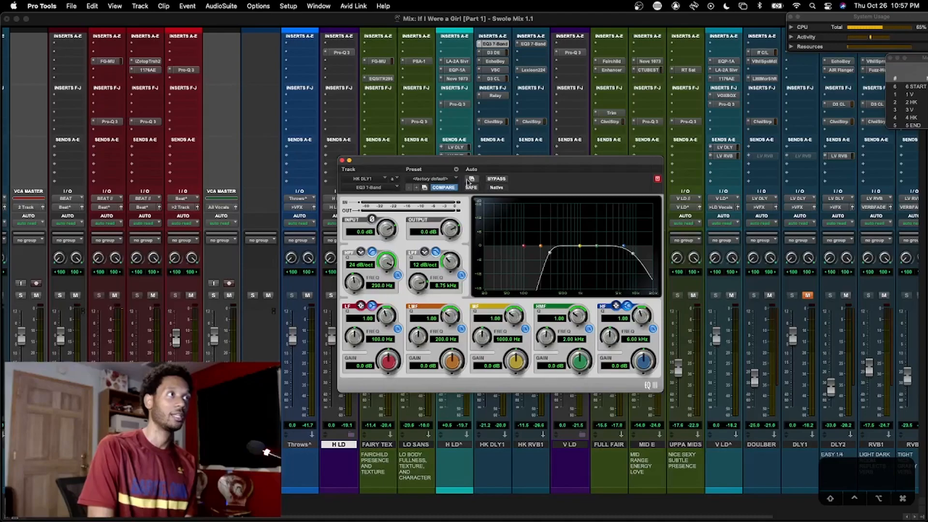
pyautogui.click(342, 161)
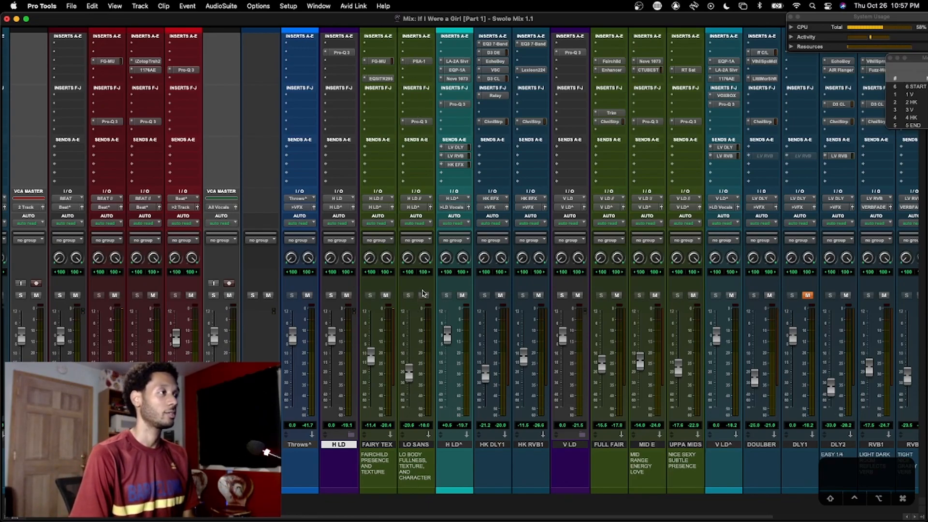
# Open the SansAmp PSA-1 on LO SANS, move its window clear of the track's inserts and examine its knob settings
pyautogui.click(420, 61)
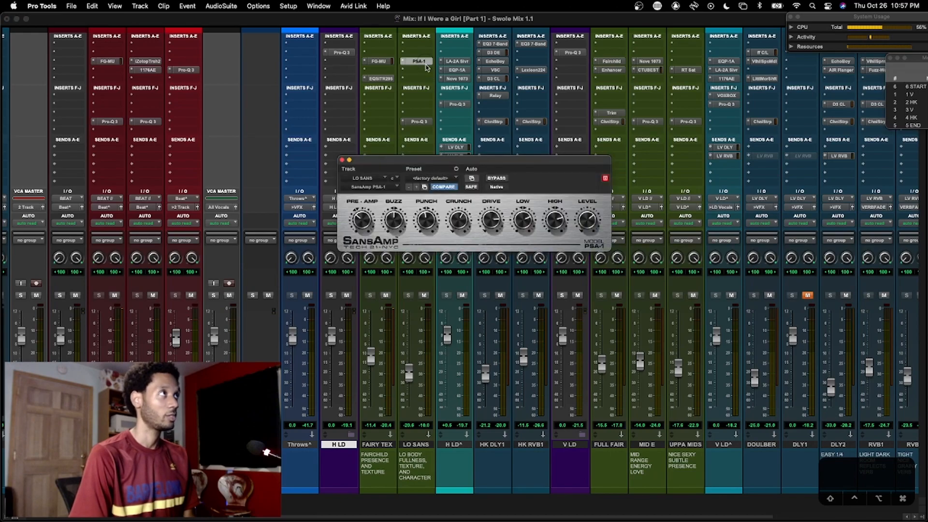
pyautogui.moveTo(460, 154); pyautogui.dragTo(456, 178)
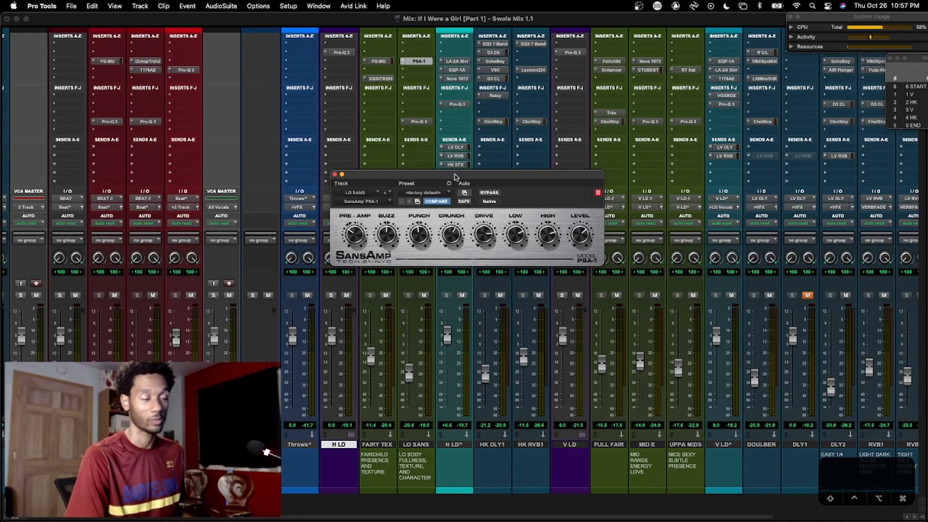
pyautogui.moveTo(454, 176); pyautogui.dragTo(551, 160)
# Examine both filter bands of the Pro-Q 3 on LO SANS, switching to the PSA-1 for reference, and close the plug-in window
pyautogui.click(416, 121)
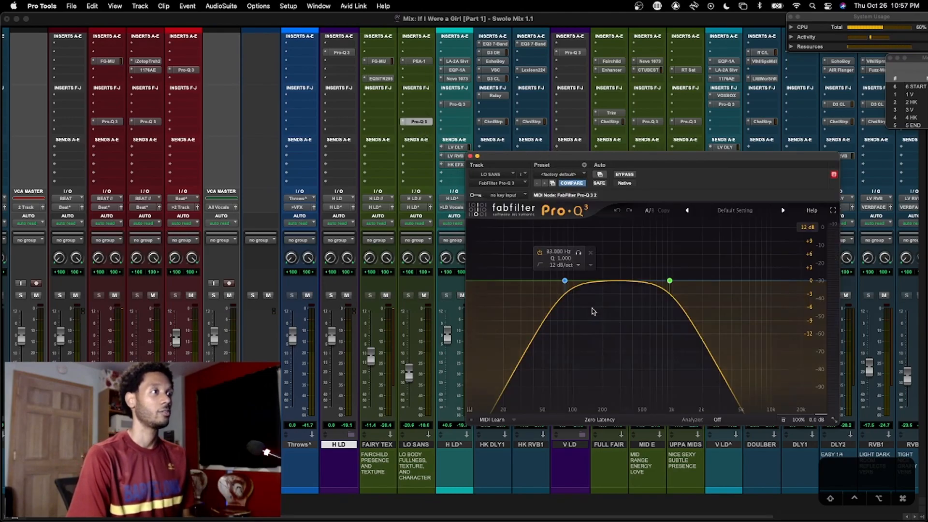
pyautogui.click(669, 280)
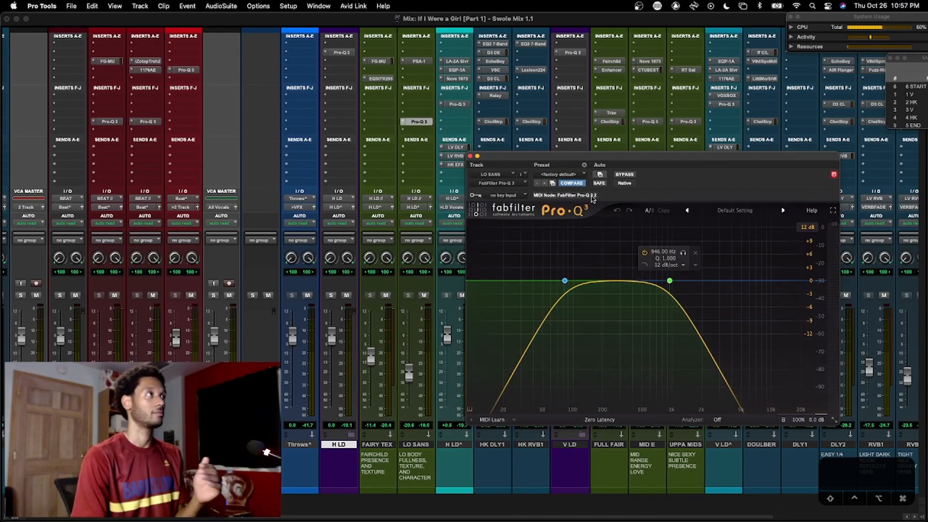
pyautogui.click(419, 61)
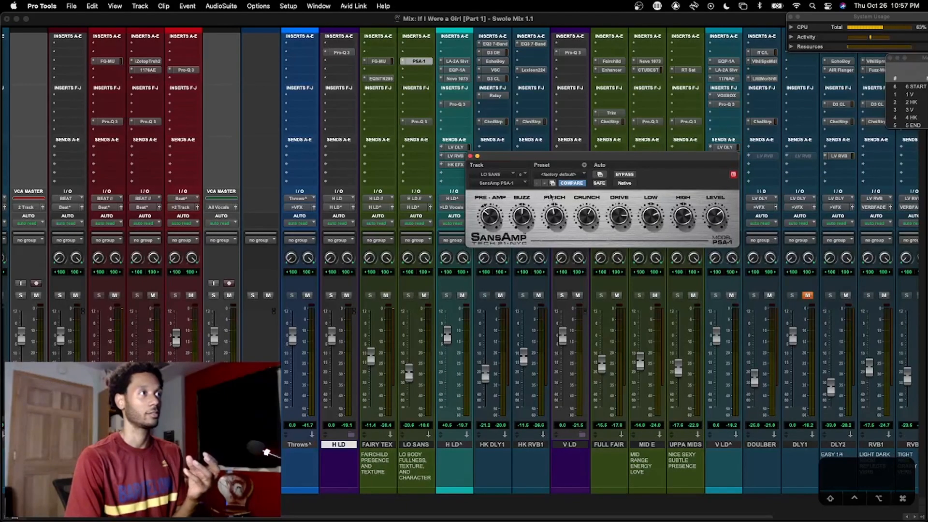
pyautogui.click(412, 123)
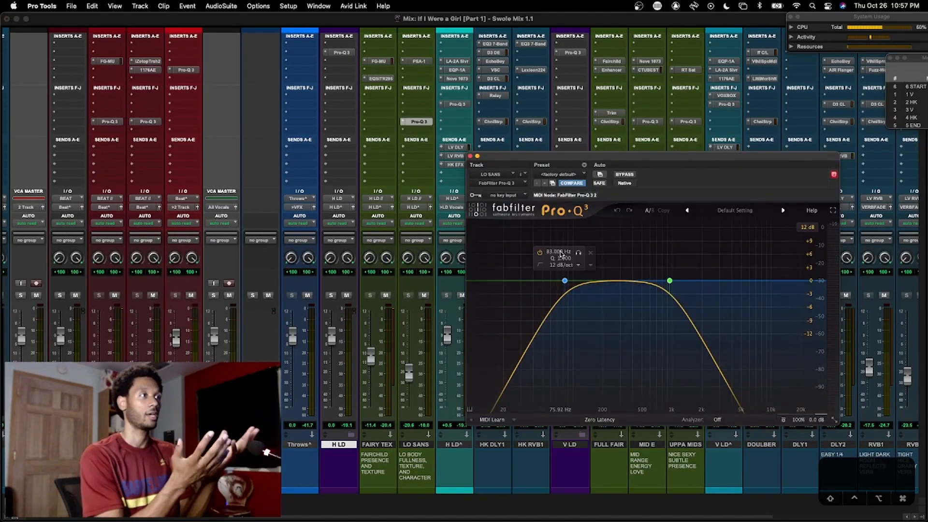
pyautogui.click(427, 61)
pyautogui.click(426, 62)
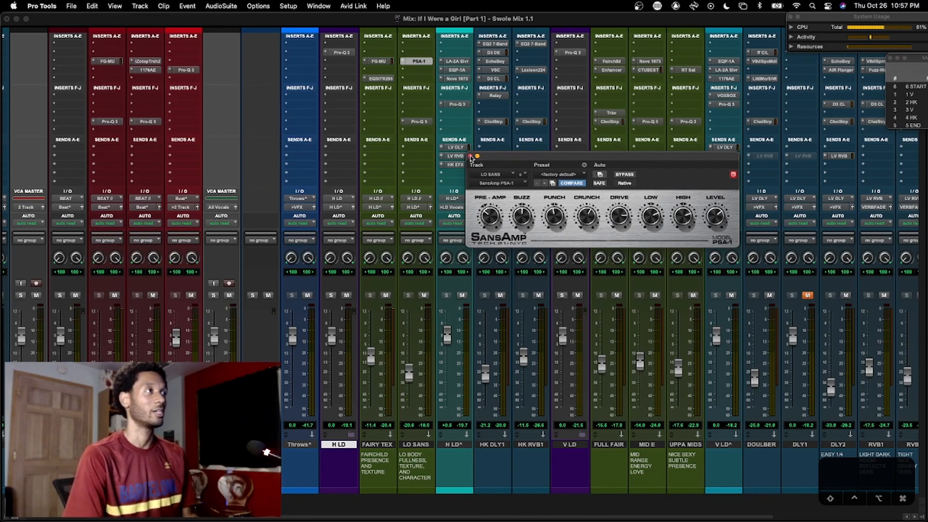
pyautogui.click(470, 156)
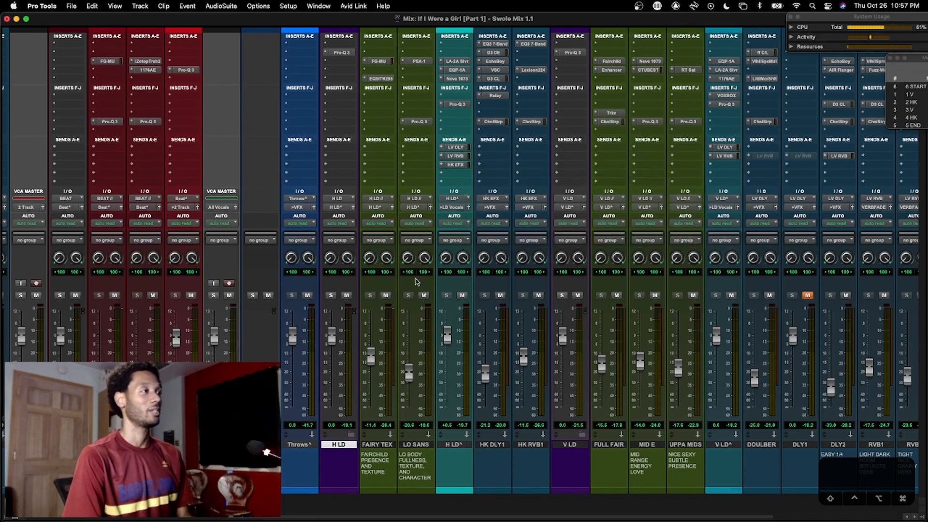
# Mute LO SANS, examine the Pultec EQP-1A and Pro-Q 3 on H LD^, and close the plug-in window
pyautogui.click(424, 296)
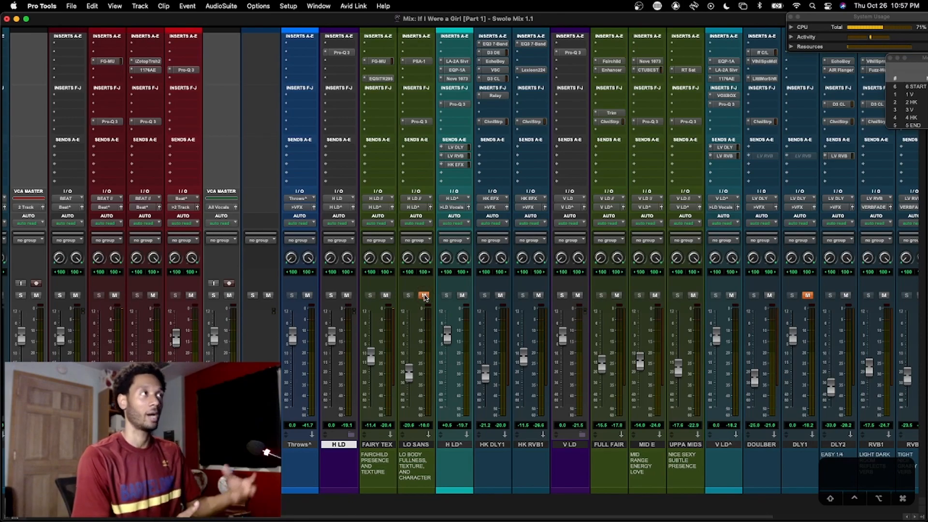
pyautogui.click(448, 71)
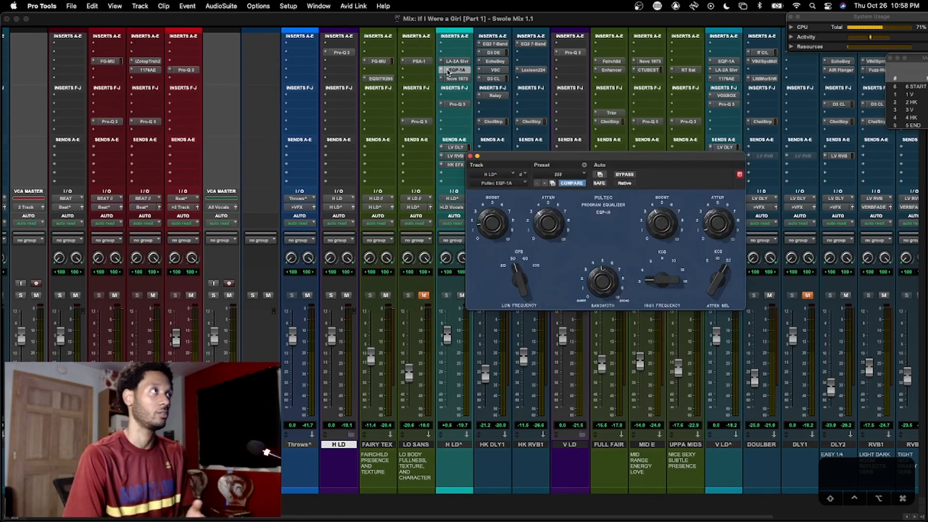
pyautogui.click(457, 105)
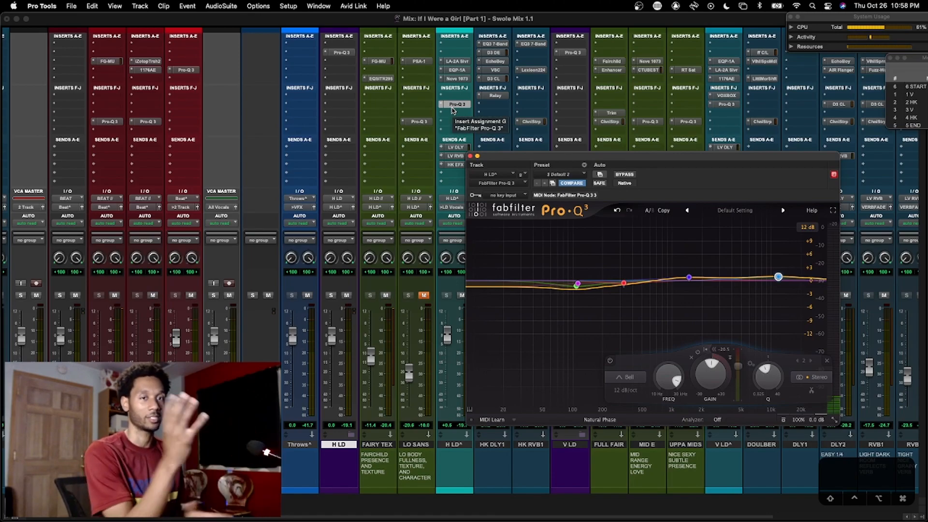
pyautogui.click(470, 156)
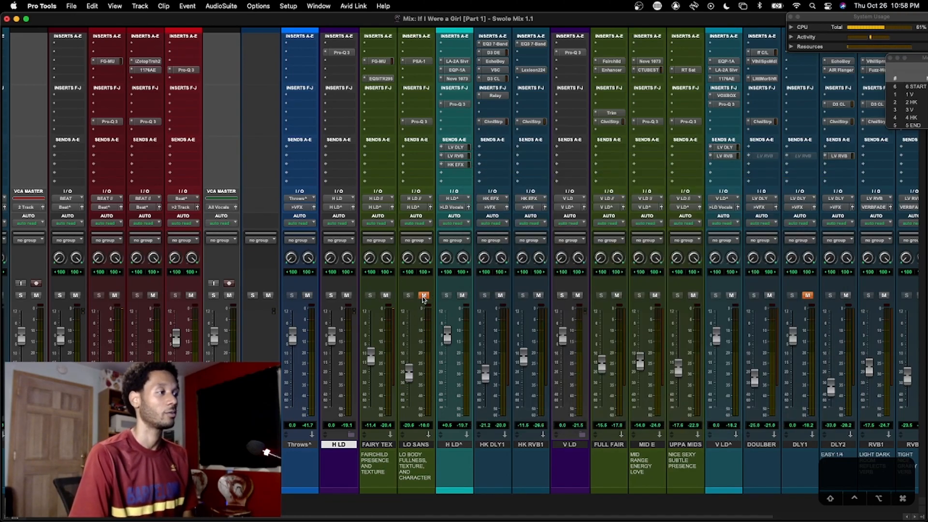
# Compare the hook vocal with LO SANS unmuted and muted during playback, leaving the track unmuted
pyautogui.press('space')
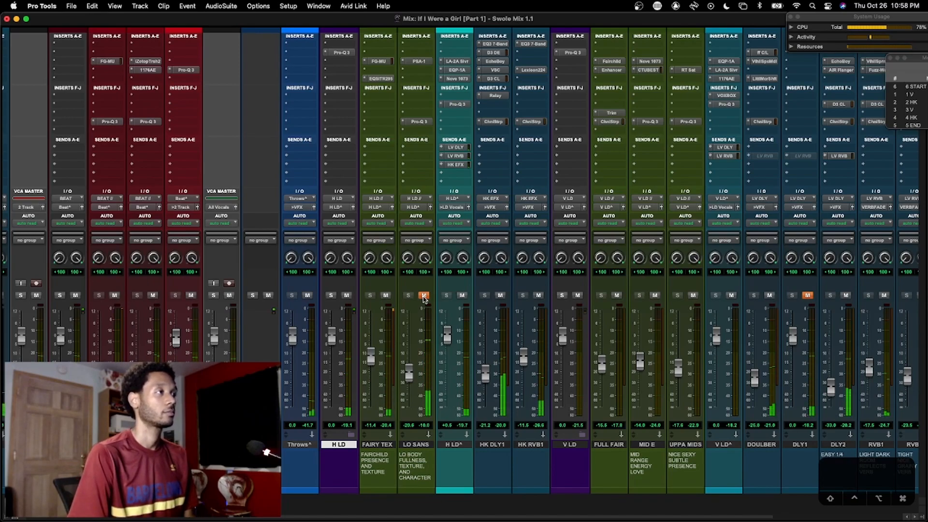
pyautogui.click(424, 296)
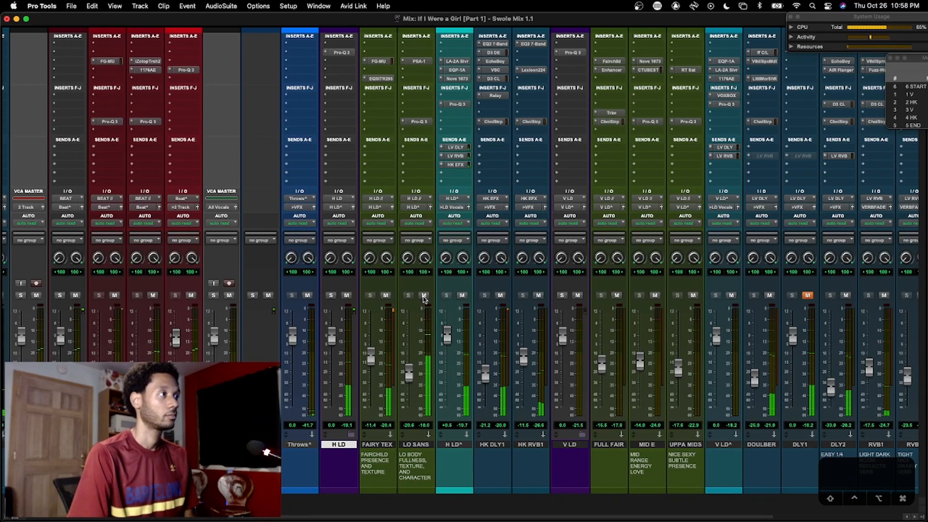
pyautogui.click(424, 295)
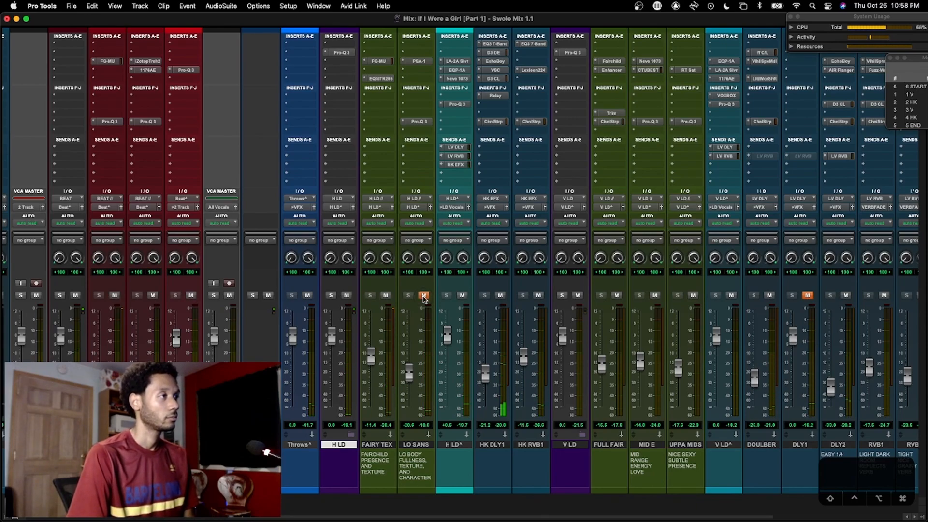
pyautogui.click(424, 295)
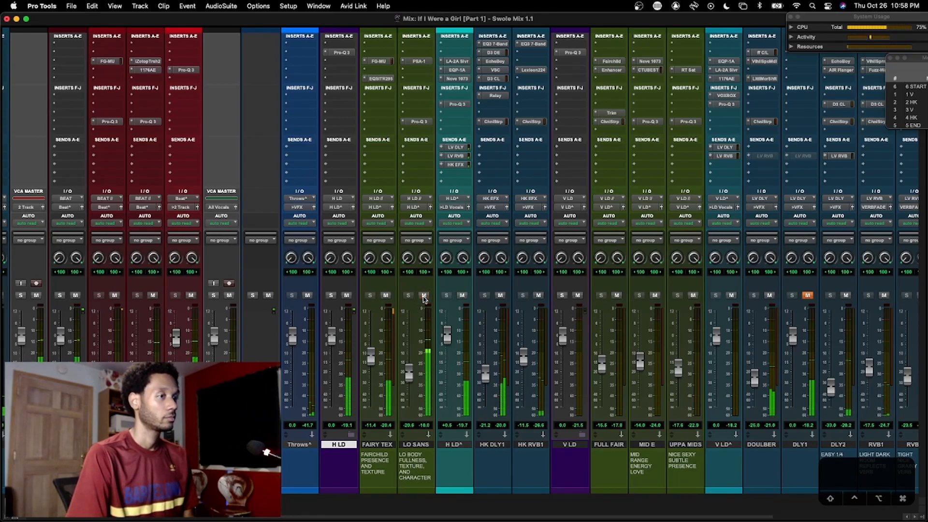
pyautogui.click(424, 295)
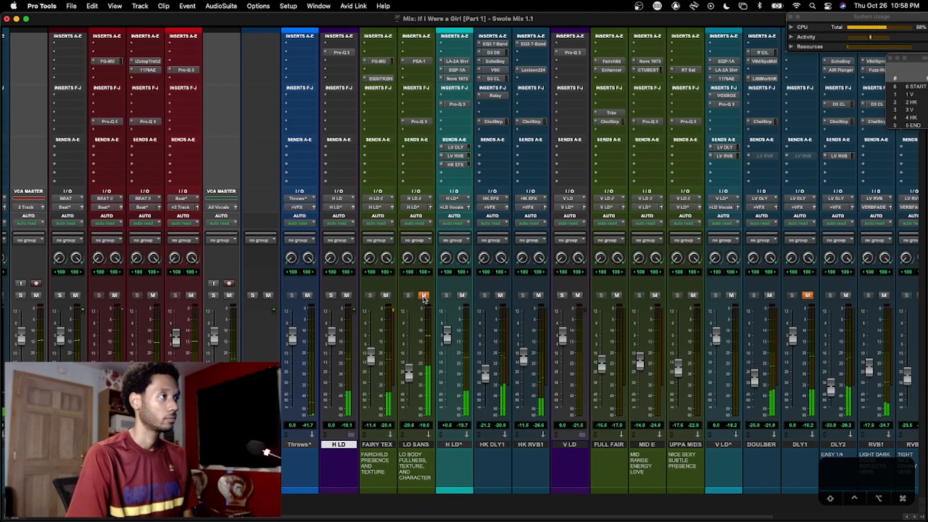
pyautogui.click(424, 295)
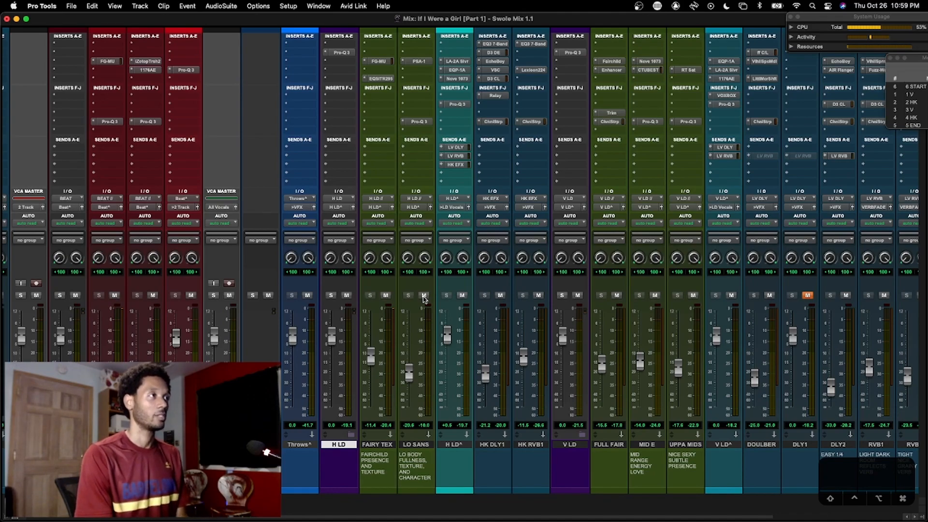
# Review the SansAmp PSA-1 and the Pro-Q 3 on LO SANS once more and close the plug-in window
pyautogui.click(419, 62)
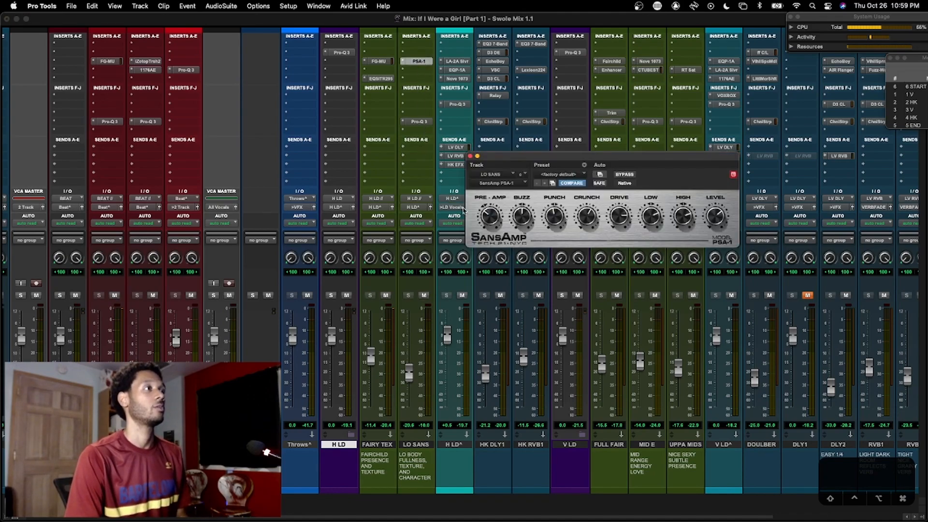
pyautogui.moveTo(532, 161); pyautogui.dragTo(522, 161)
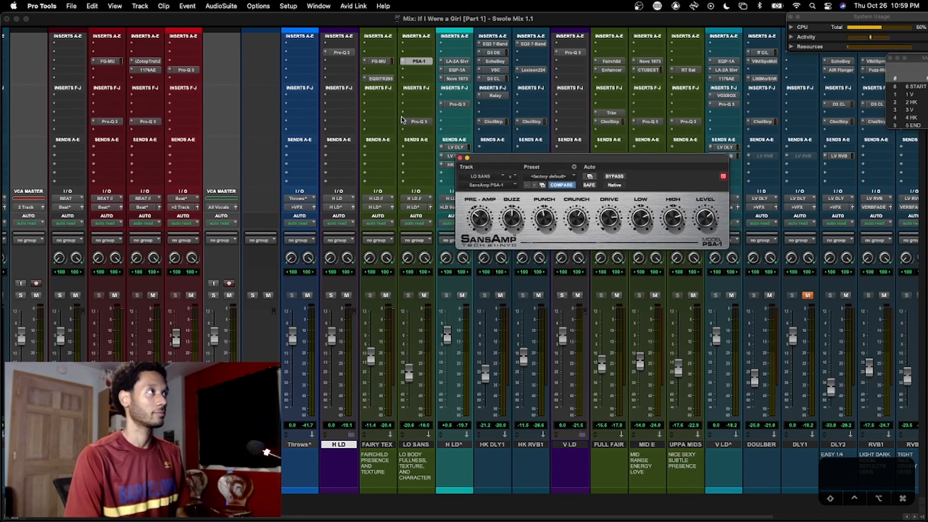
pyautogui.click(419, 122)
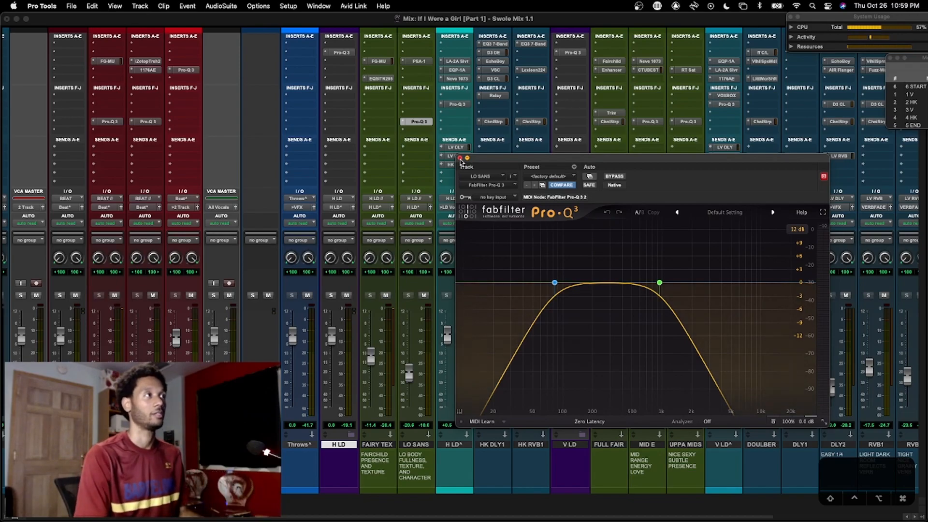
pyautogui.click(460, 159)
pyautogui.click(454, 156)
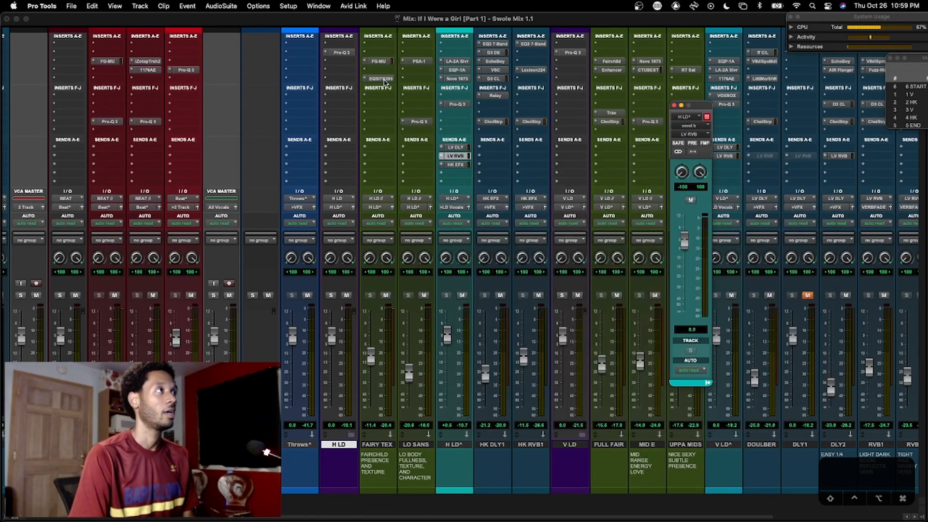
# Open the LA-2A Silver on H LD^, examine its settings, and switch to the track's Pultec EQP-1A to inspect its knobs
pyautogui.click(457, 62)
pyautogui.moveTo(534, 160); pyautogui.dragTo(393, 187)
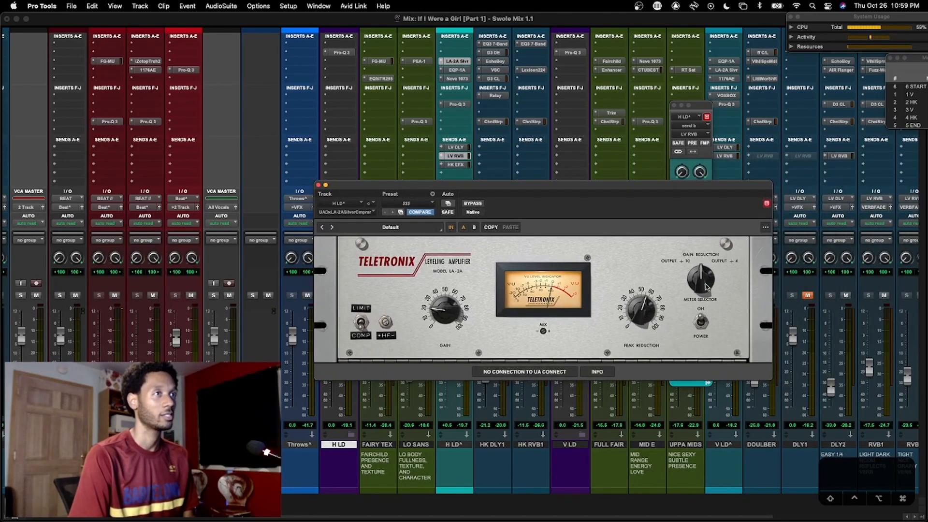
pyautogui.click(458, 70)
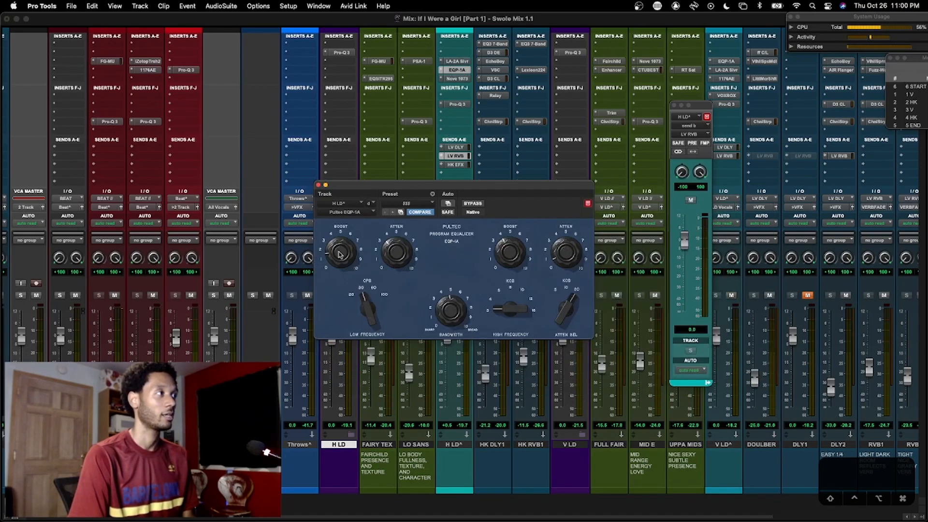
# Open the EchoBoy on HK DLY1, reposition its window and inspect its Groove setting
pyautogui.click(502, 62)
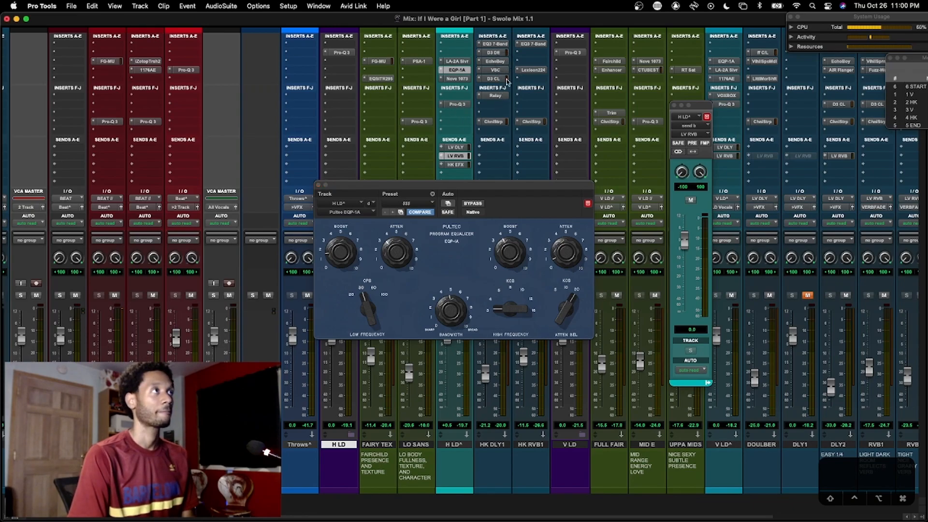
pyautogui.moveTo(532, 189); pyautogui.dragTo(486, 194)
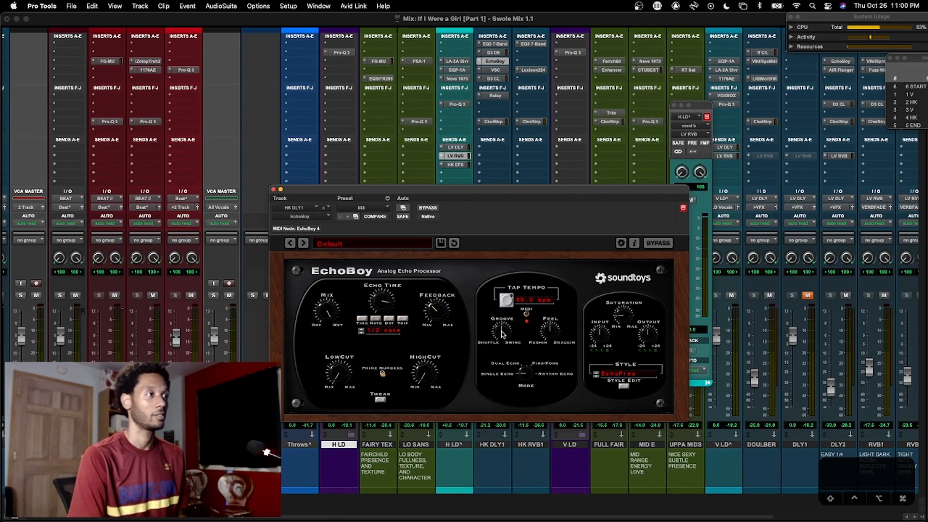
pyautogui.moveTo(506, 323)
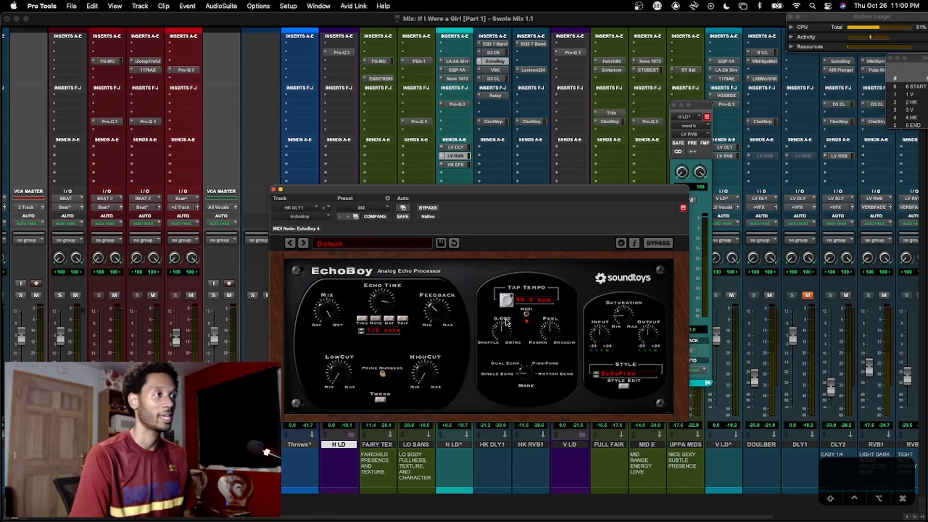
# Try small Groove adjustments in the EchoBoy on HK DLY1, reset Groove to its default after each one, and close the window
pyautogui.moveTo(501, 332)
pyautogui.mouseDown()
pyautogui.moveTo(501, 361)
pyautogui.moveTo(496, 319)
pyautogui.moveTo(508, 336)
pyautogui.mouseUp()
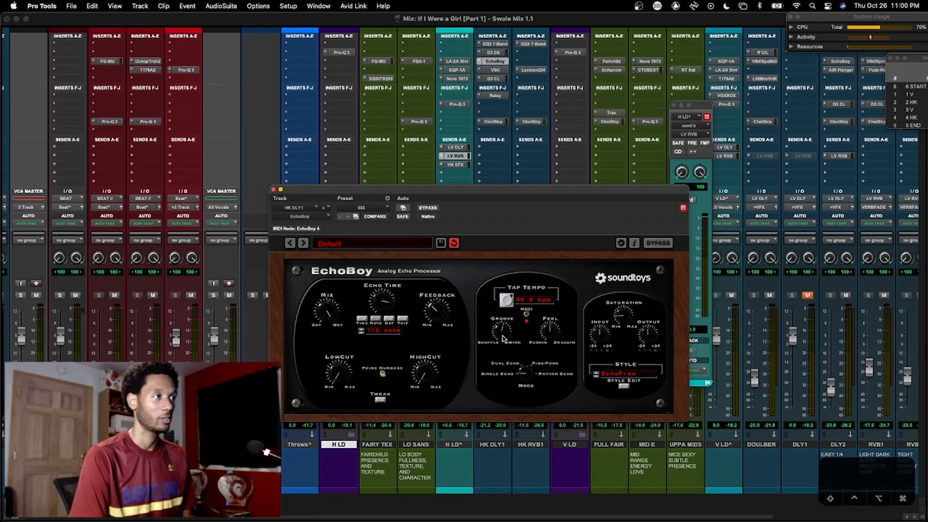
pyautogui.keyDown('alt'); pyautogui.click(502, 335); pyautogui.keyUp('alt')
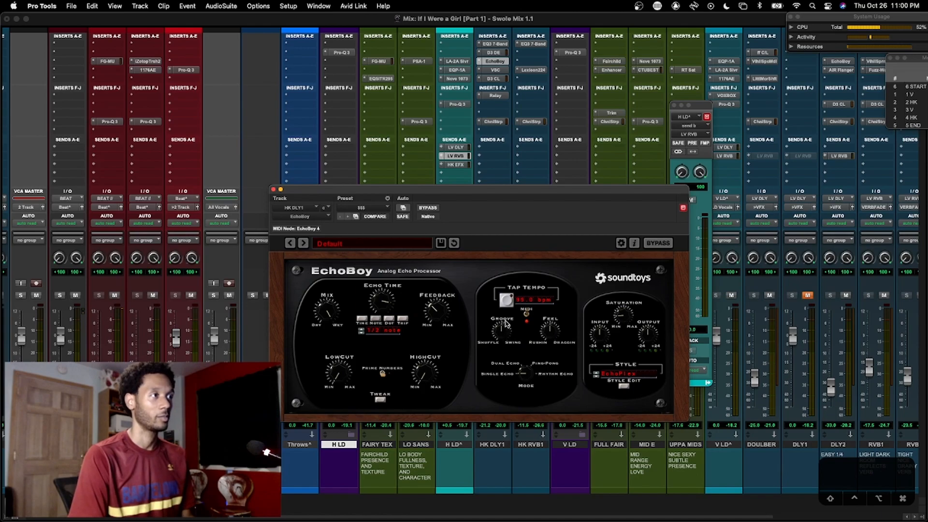
pyautogui.moveTo(506, 322); pyautogui.dragTo(506, 325)
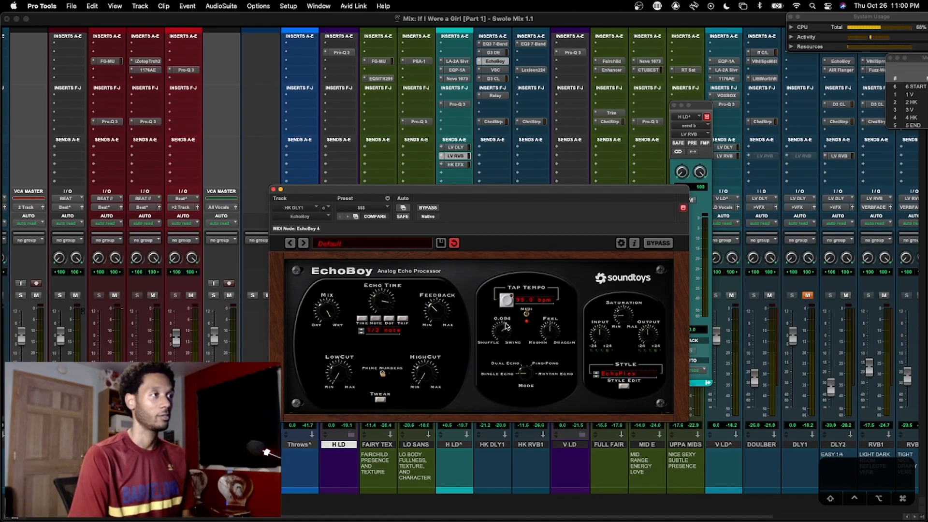
pyautogui.keyDown('alt'); pyautogui.click(507, 323); pyautogui.keyUp('alt')
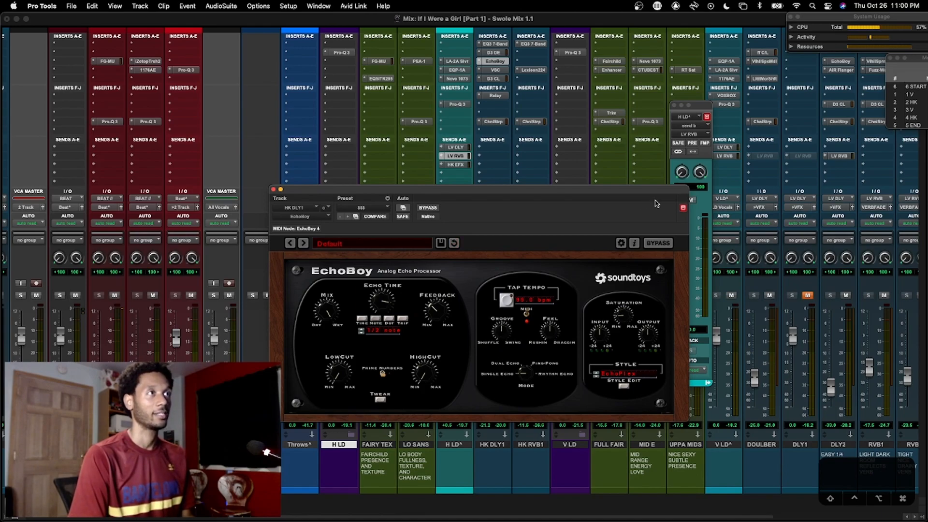
pyautogui.click(273, 189)
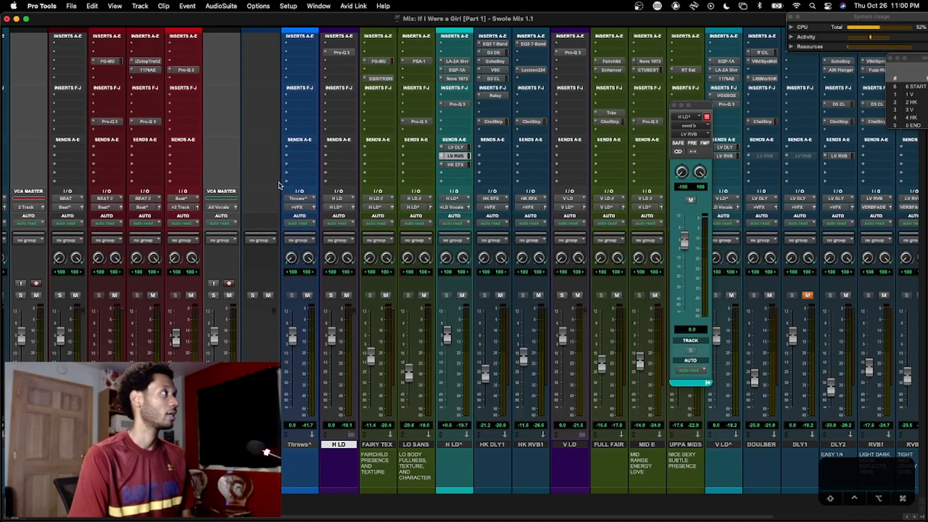
# Open the FG-MU compressor on the HI MID TEXT beat track to view its settings
pyautogui.hscroll(2, 279, 185)
pyautogui.hscroll(2, 279, 185)
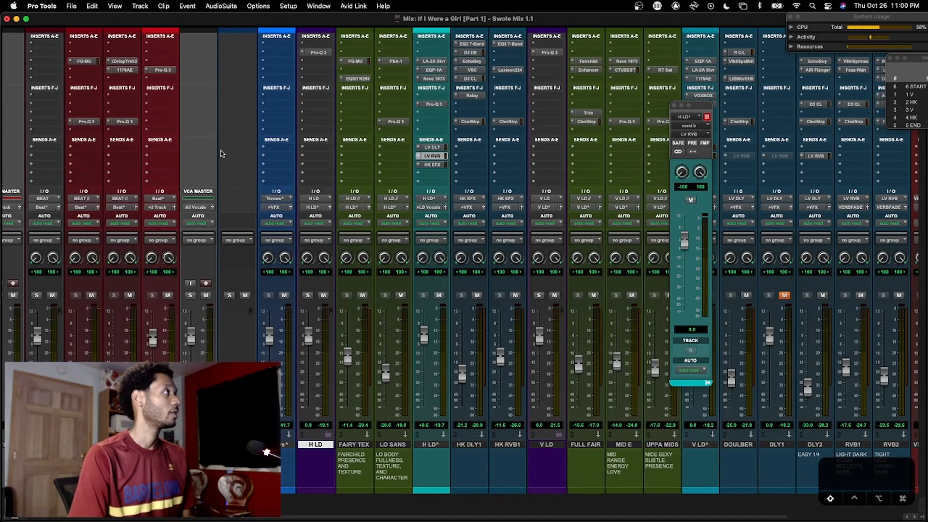
pyautogui.hscroll(5, 180, 135)
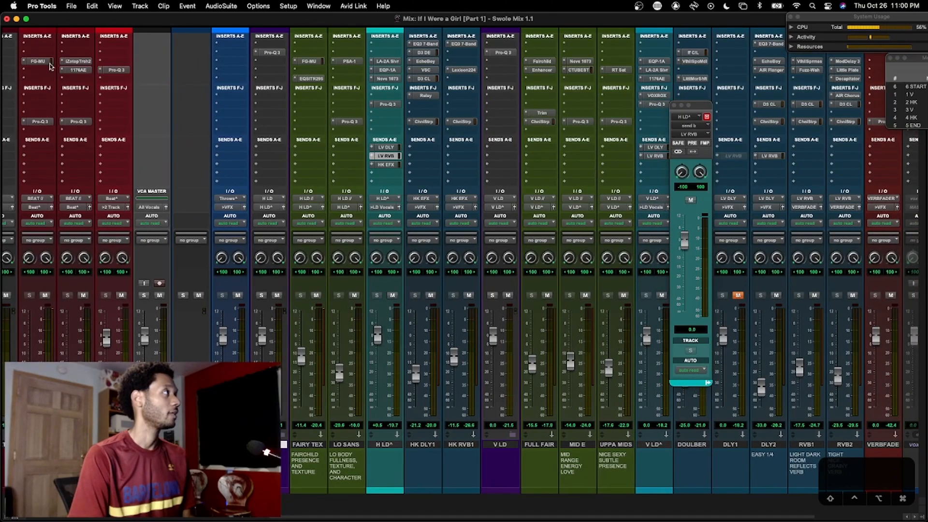
pyautogui.click(38, 62)
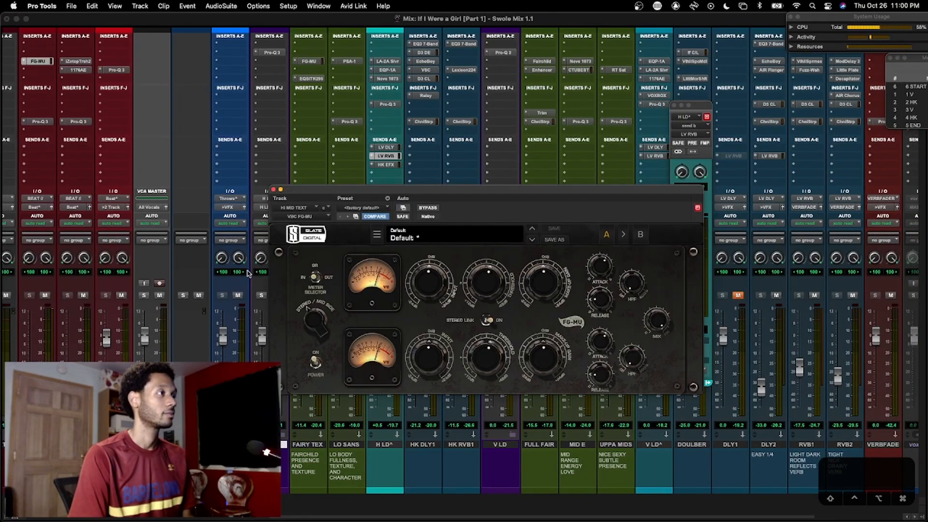
# Close the beat track's FG-MU, view the FG-MU settings on the FAIRY TEX track, and close that compressor
pyautogui.click(274, 190)
pyautogui.hscroll(5, 333, 145)
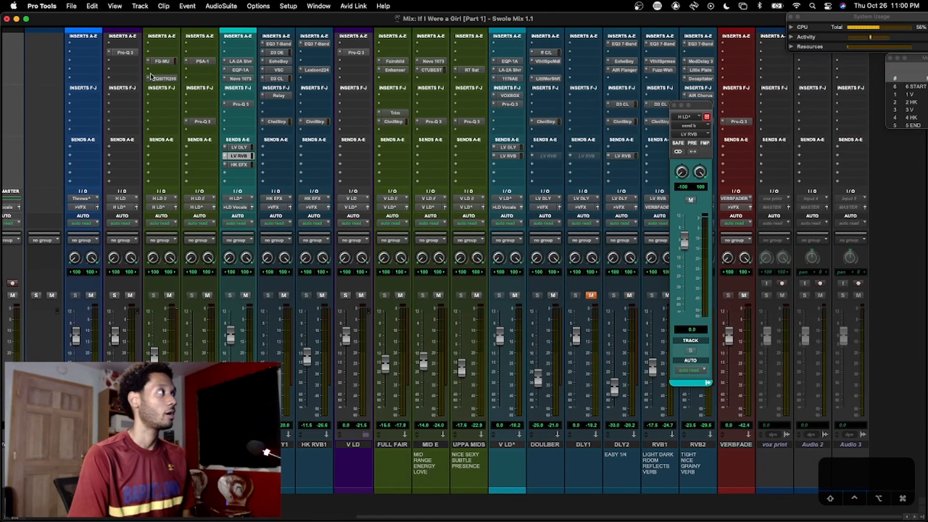
pyautogui.click(160, 61)
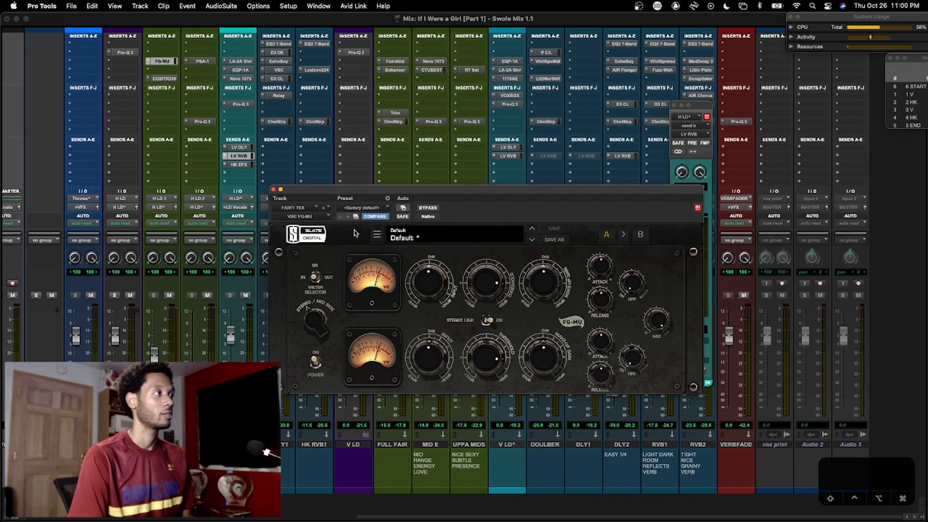
pyautogui.click(273, 190)
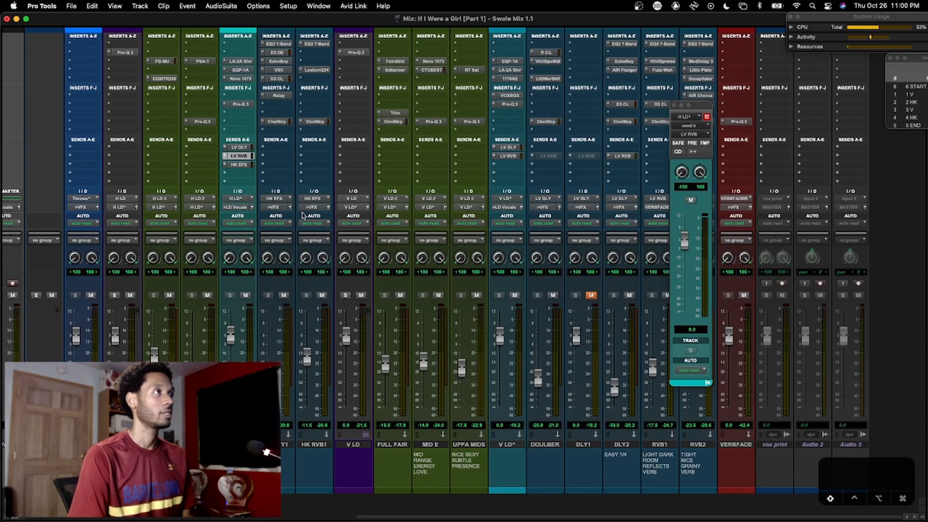
# View the Fairchild and the AIR Enhancer on the FULL FAIR track, closing each plugin window after inspection
pyautogui.click(401, 62)
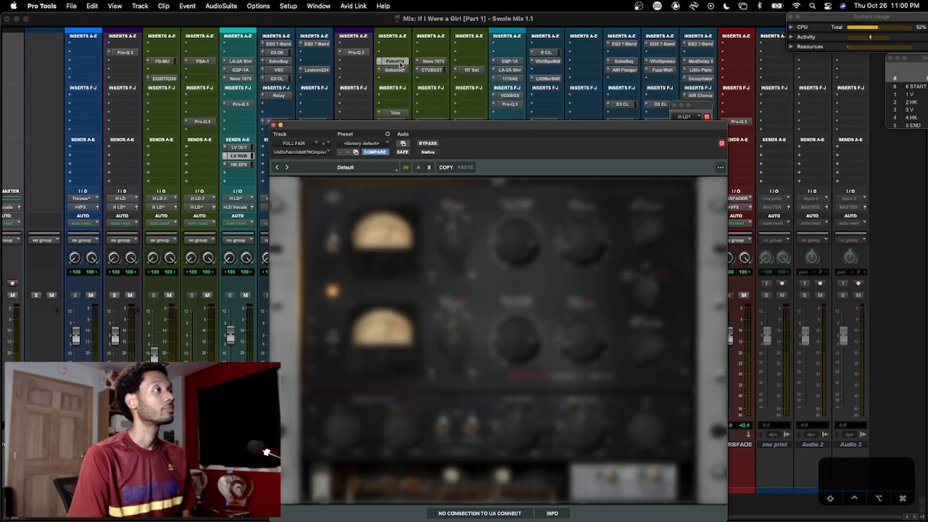
pyautogui.click(400, 62)
pyautogui.click(399, 71)
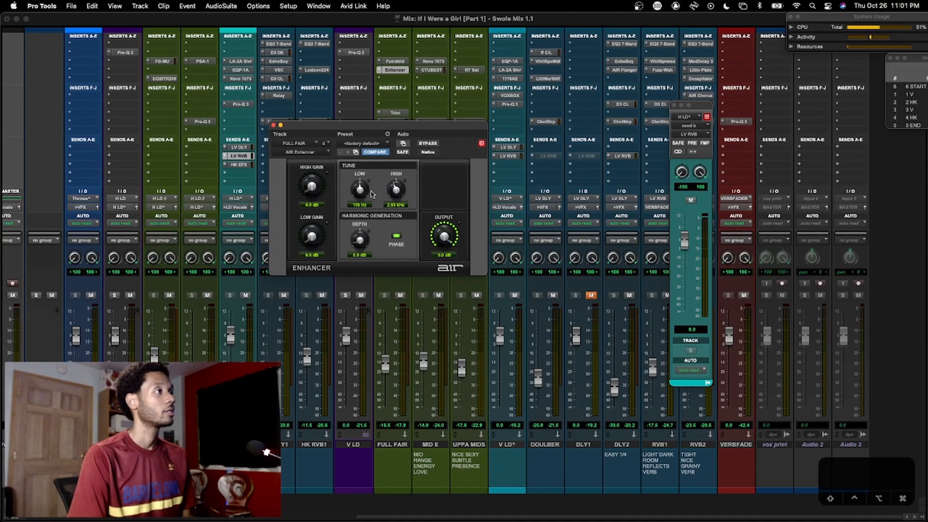
pyautogui.click(273, 125)
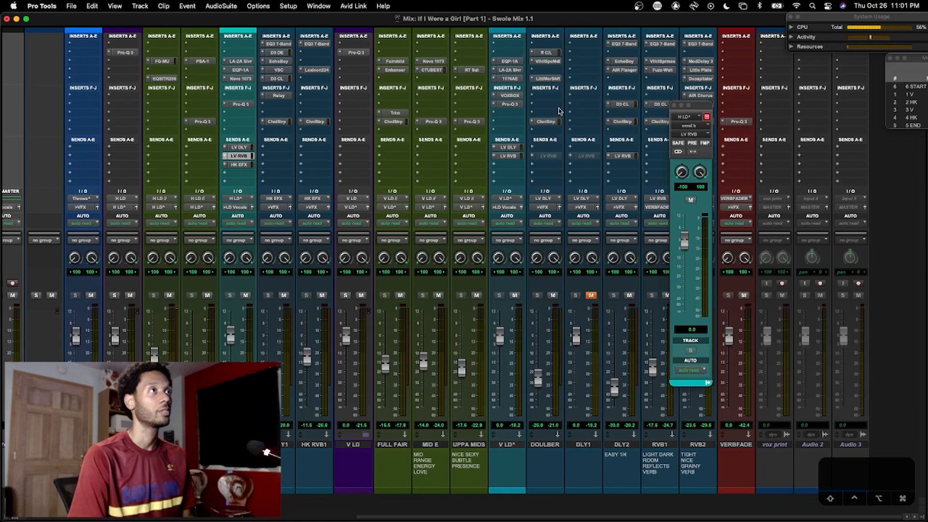
# Move the H LD^ send window aside, open the Virtual Mix Rack on the >2 Track bus and reposition its window
pyautogui.moveTo(703, 103); pyautogui.dragTo(782, 101)
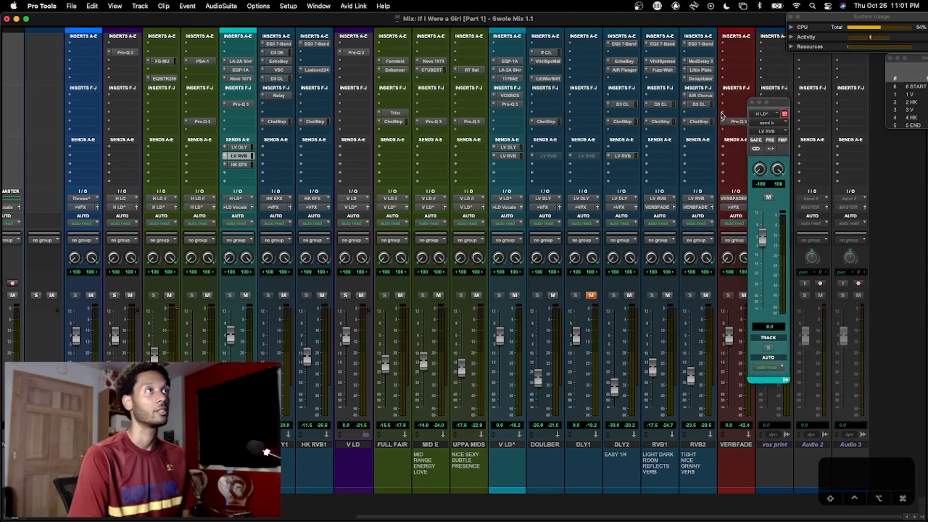
pyautogui.hscroll(-10, 717, 109)
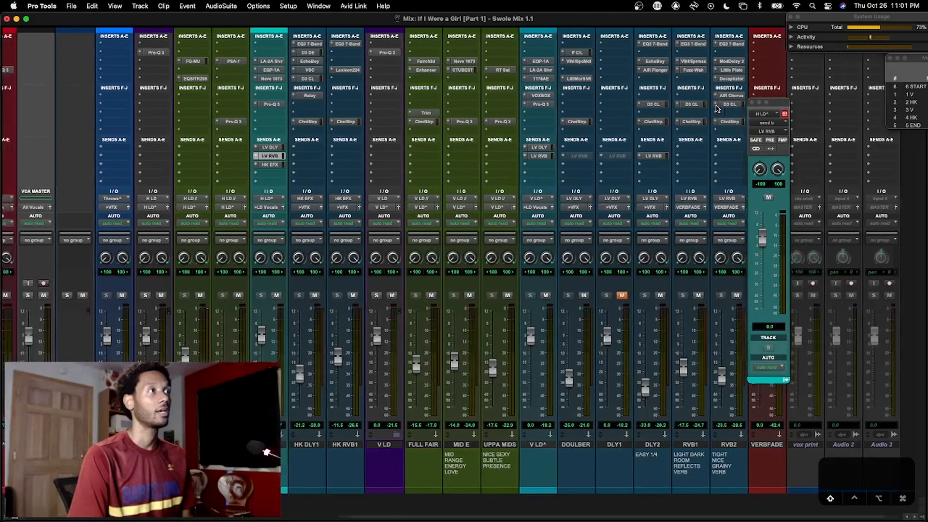
pyautogui.hscroll(-4, 717, 108)
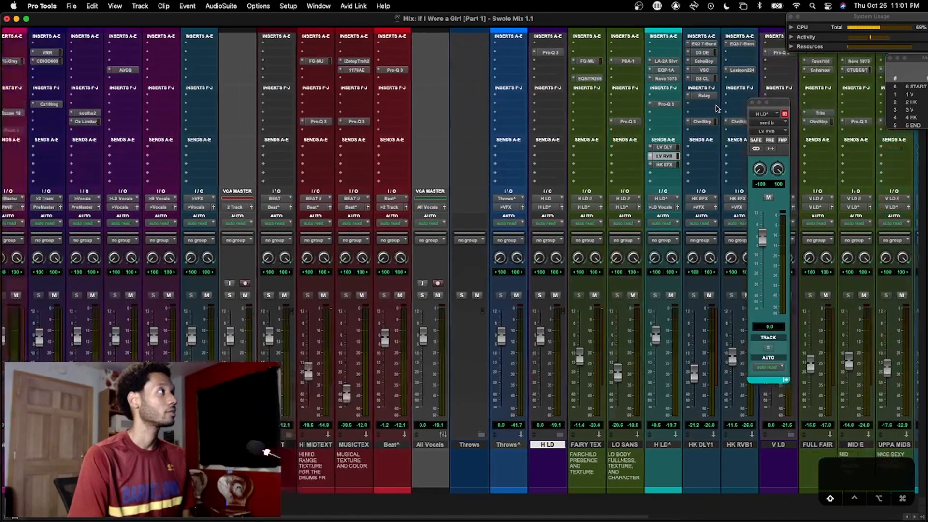
pyautogui.hscroll(-1, 717, 108)
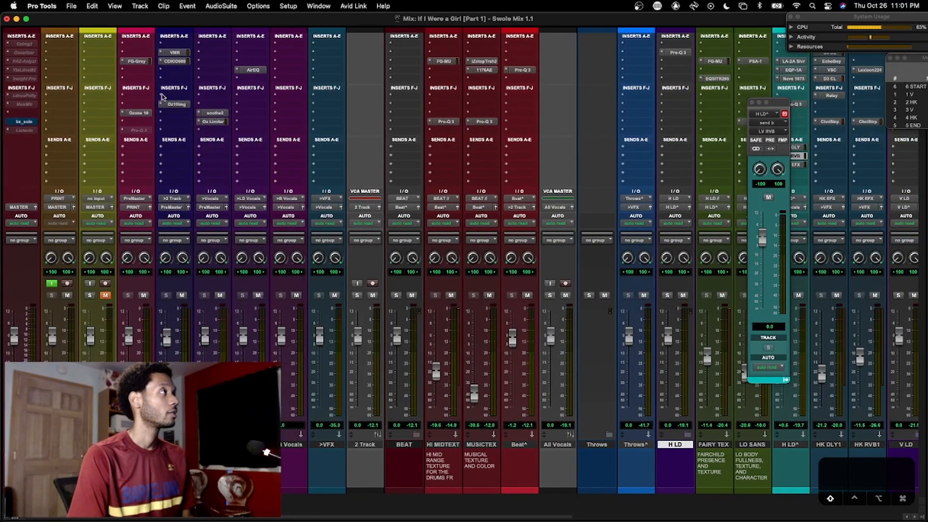
pyautogui.click(174, 53)
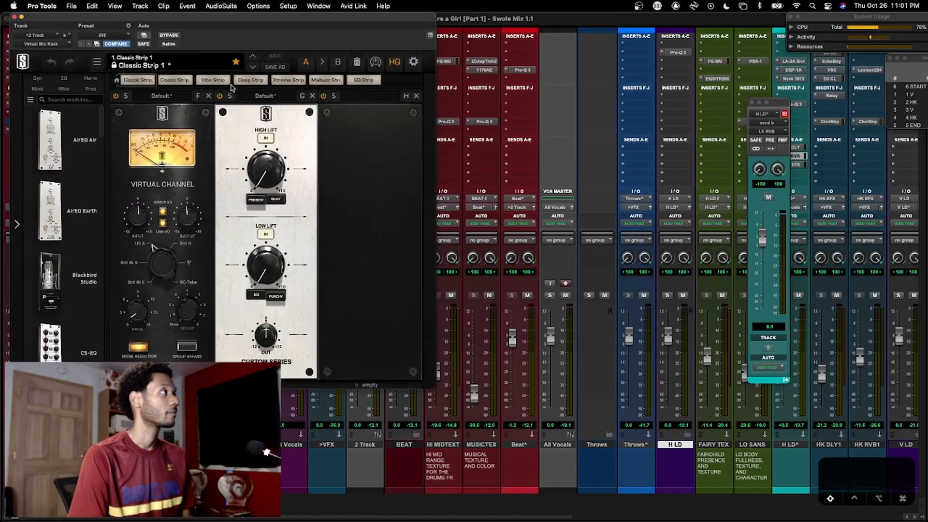
pyautogui.moveTo(261, 21); pyautogui.dragTo(316, 62)
# Add the FG-A equalizer module from the module browser to the empty third slot of the Virtual Mix Rack
pyautogui.moveTo(151, 167); pyautogui.dragTo(150, 269)
pyautogui.scroll(-3, 122, 253)
pyautogui.moveTo(98, 419); pyautogui.dragTo(399, 314)
# Boost the FG-A's high-frequency gain to about 2 dB and try fine adjustments between about 0.7 and 1.7 dB
pyautogui.moveTo(436, 191)
pyautogui.mouseDown()
pyautogui.moveTo(450, 166)
pyautogui.moveTo(446, 189)
pyautogui.mouseUp()
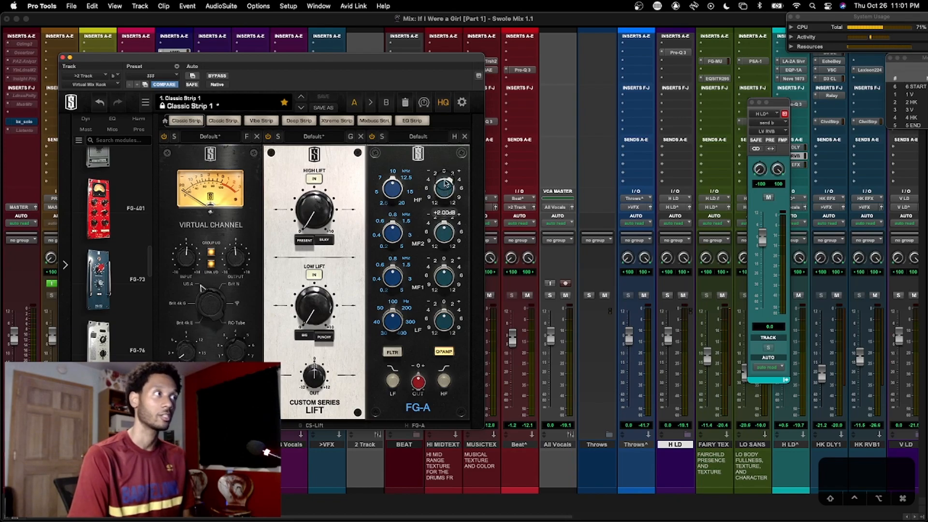
pyautogui.moveTo(448, 189); pyautogui.dragTo(446, 192)
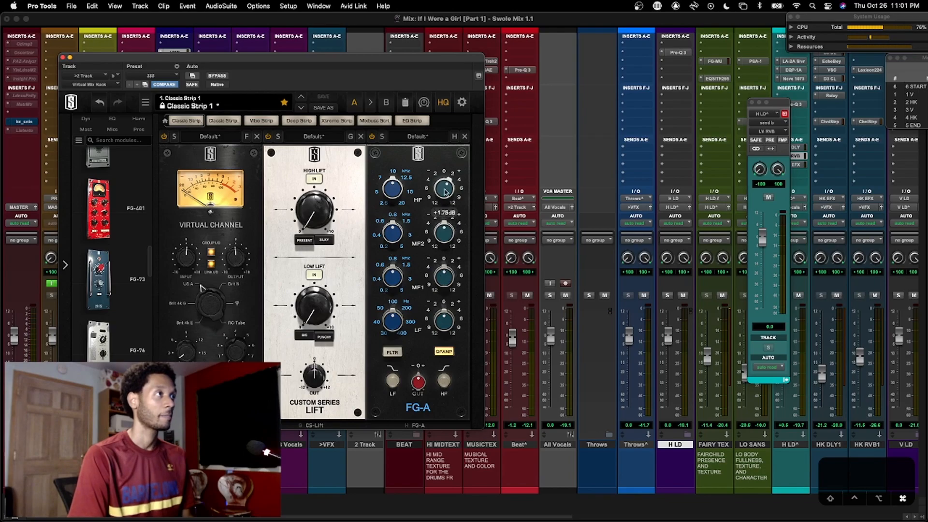
pyautogui.moveTo(447, 236); pyautogui.dragTo(444, 259)
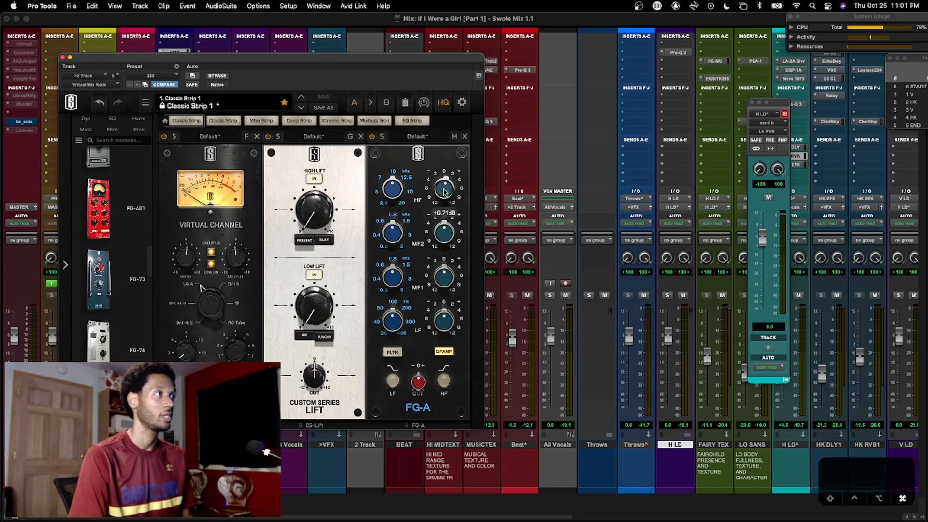
pyautogui.moveTo(444, 198); pyautogui.dragTo(445, 193)
pyautogui.moveTo(442, 191); pyautogui.dragTo(444, 190)
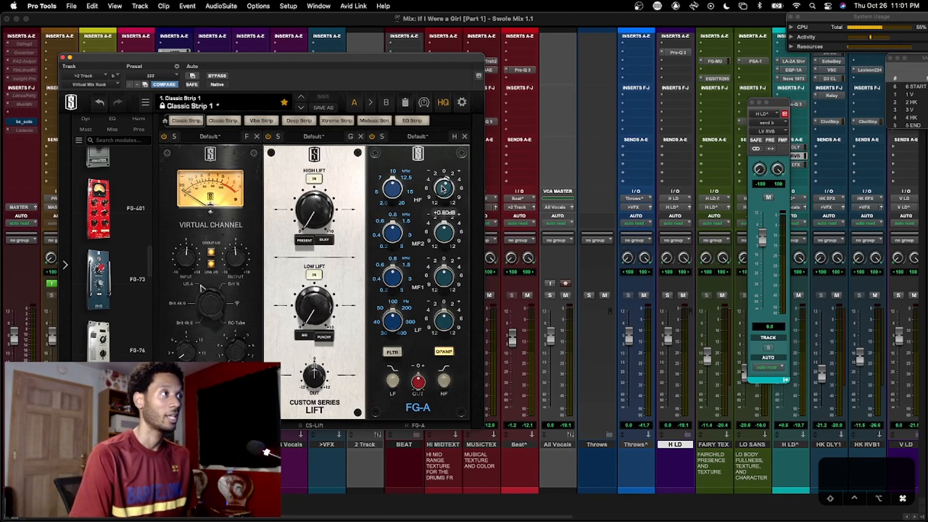
pyautogui.moveTo(444, 189); pyautogui.dragTo(443, 164)
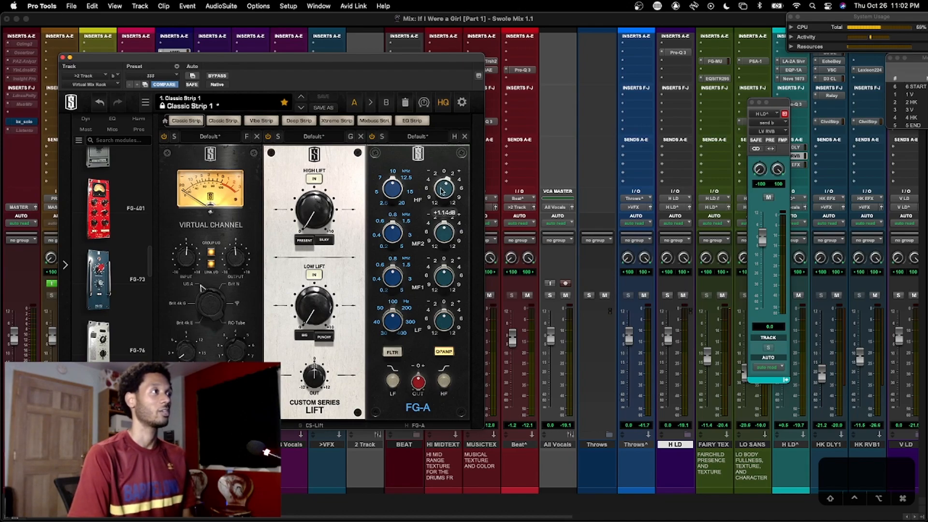
pyautogui.moveTo(443, 191)
pyautogui.mouseDown()
pyautogui.moveTo(450, 183)
pyautogui.moveTo(444, 189)
pyautogui.mouseUp()
# Remove the FG-A module from the rack's third slot and close the Virtual Mix Rack
pyautogui.click(462, 102)
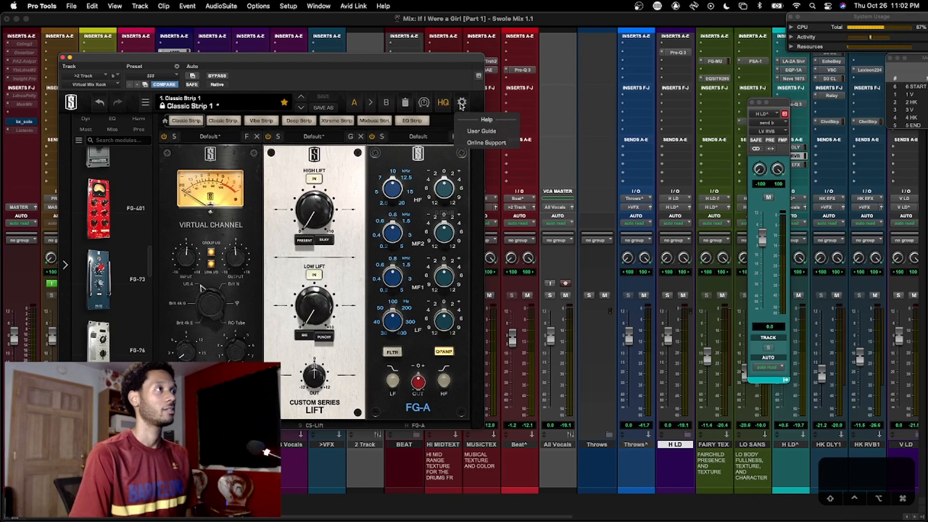
pyautogui.click(463, 103)
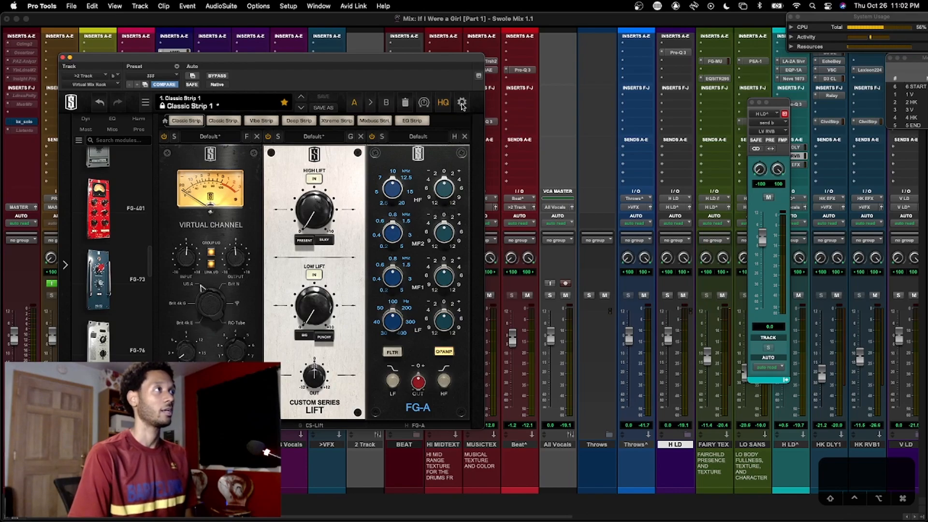
pyautogui.click(465, 137)
pyautogui.click(61, 57)
# Expand the H LD folder track to view the vocal track inside it, and collapse it again
pyautogui.hscroll(1, 150, 202)
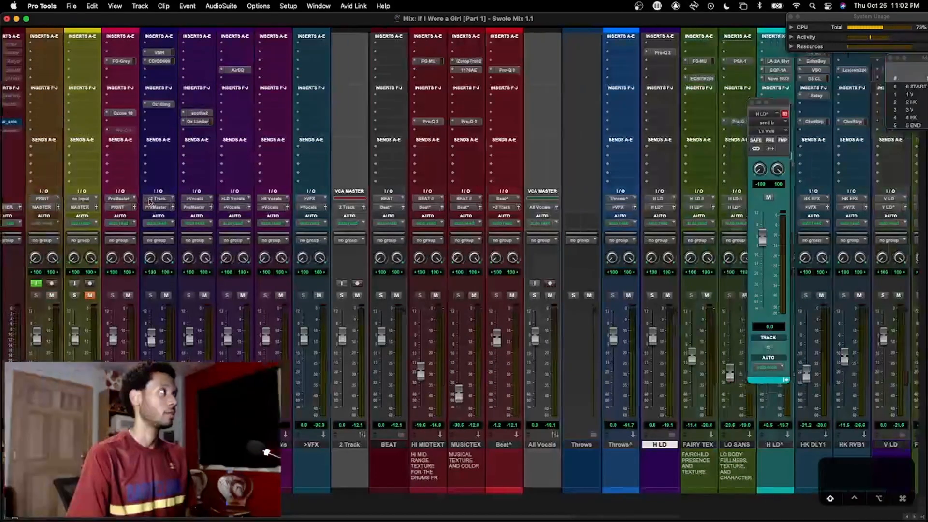
pyautogui.hscroll(10, 150, 202)
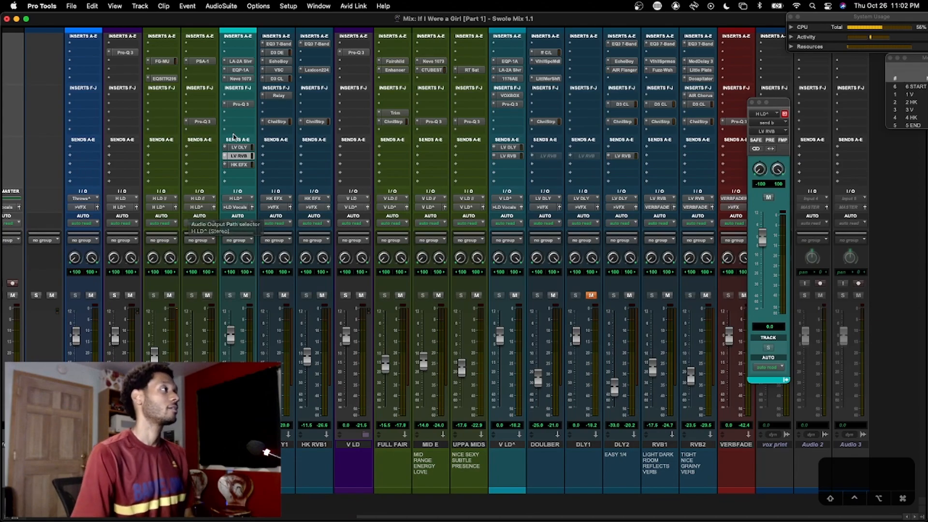
pyautogui.hscroll(-2, 232, 133)
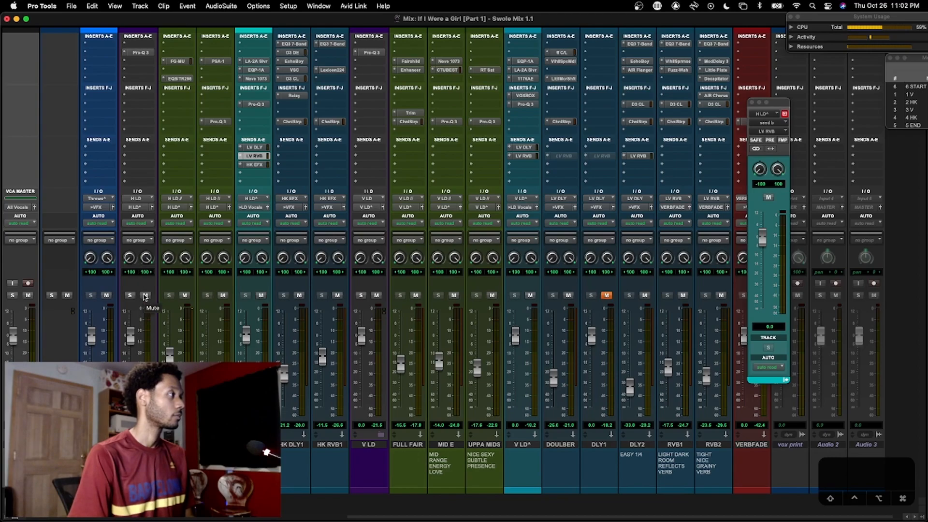
pyautogui.click(150, 435)
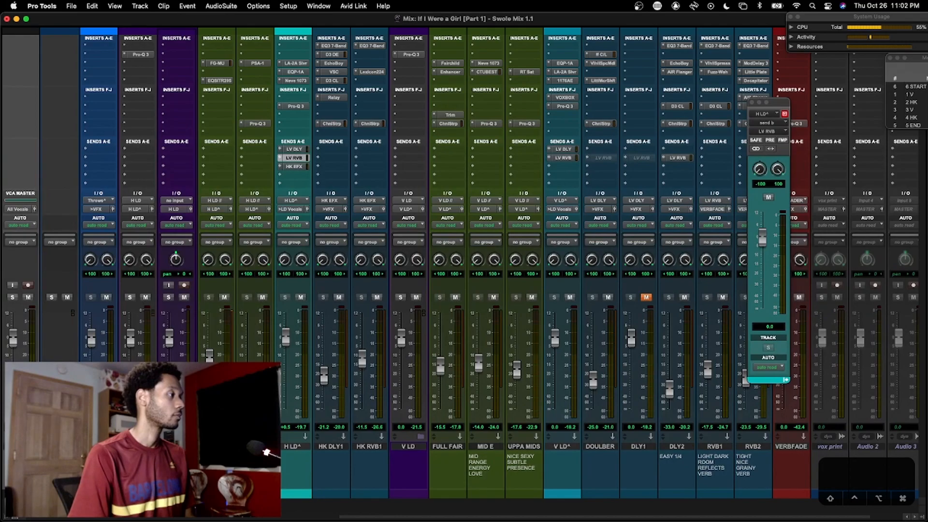
pyautogui.click(150, 437)
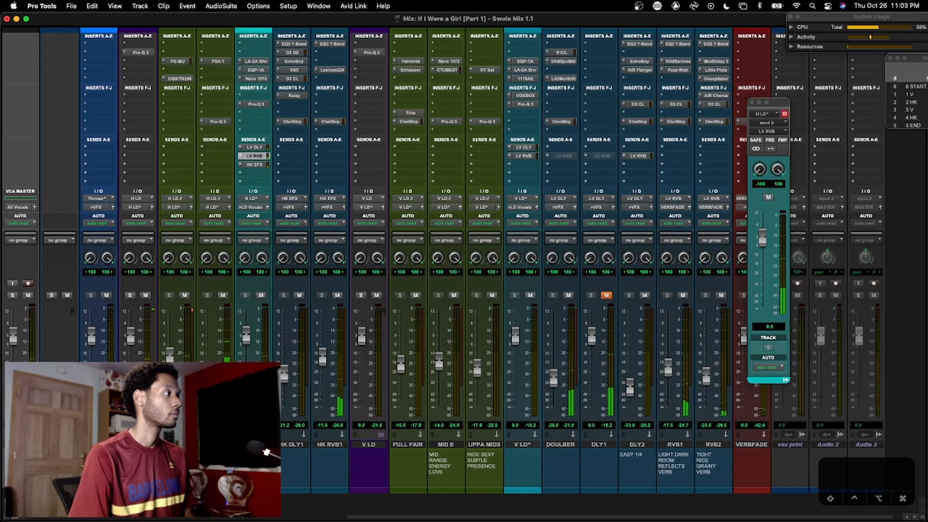
# Show the Sends F-J section for all tracks in the mixer
pyautogui.hscroll(-1, 401, 261)
pyautogui.hscroll(-3, 532, 261)
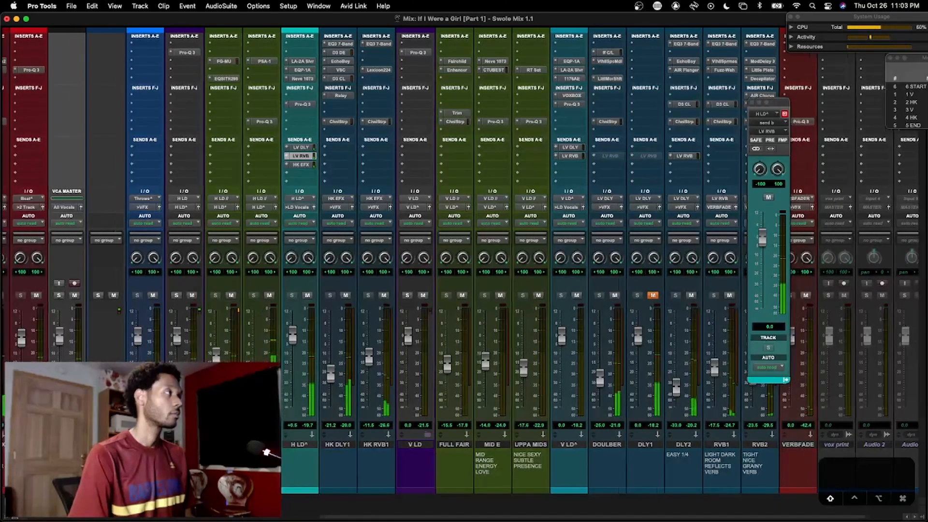
pyautogui.hscroll(-2, 264, 154)
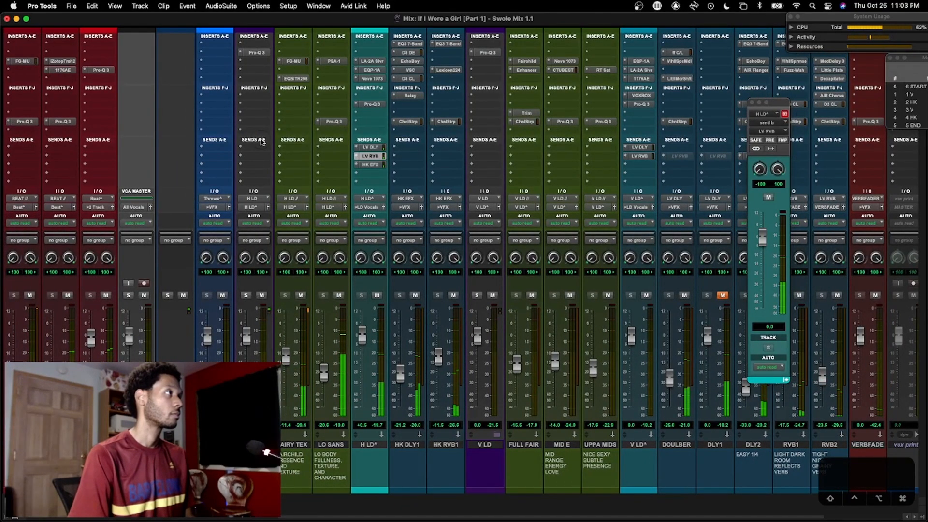
pyautogui.rightClick(255, 142)
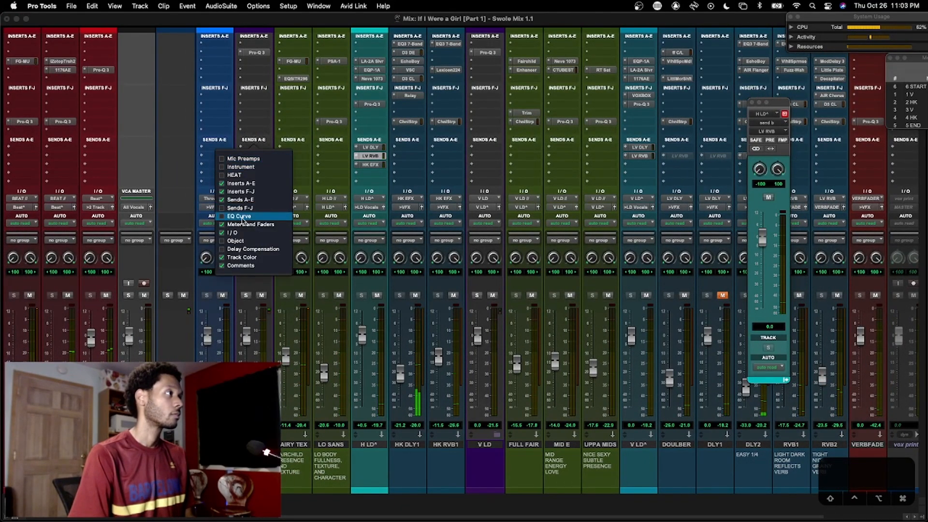
pyautogui.click(241, 208)
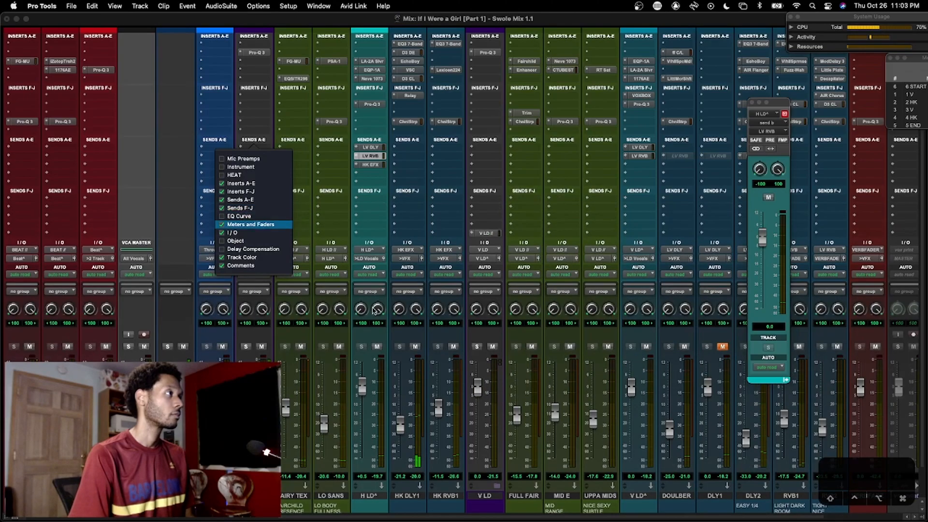
pyautogui.click(377, 387)
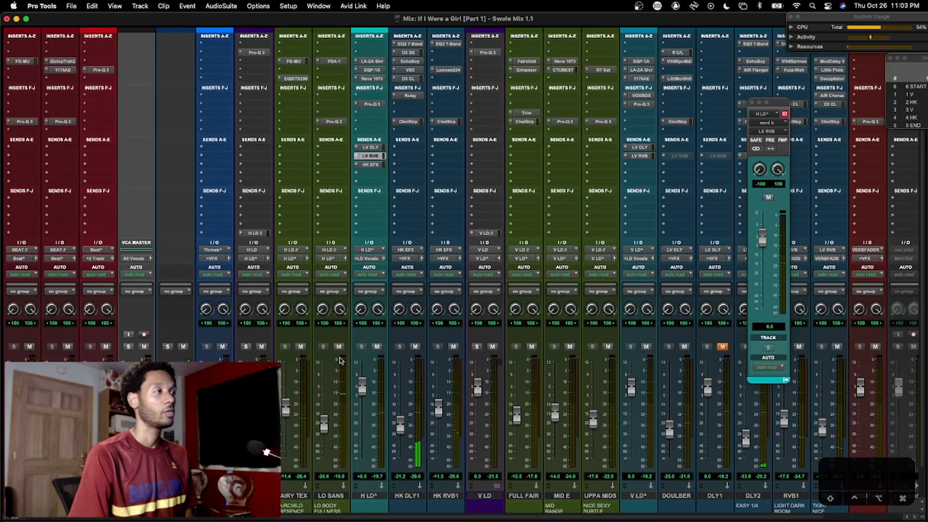
# Examine the parallel sends on the BEAT, H LD and V LD folder tracks and the buses they feed across the mixer
pyautogui.hscroll(-10, 340, 360)
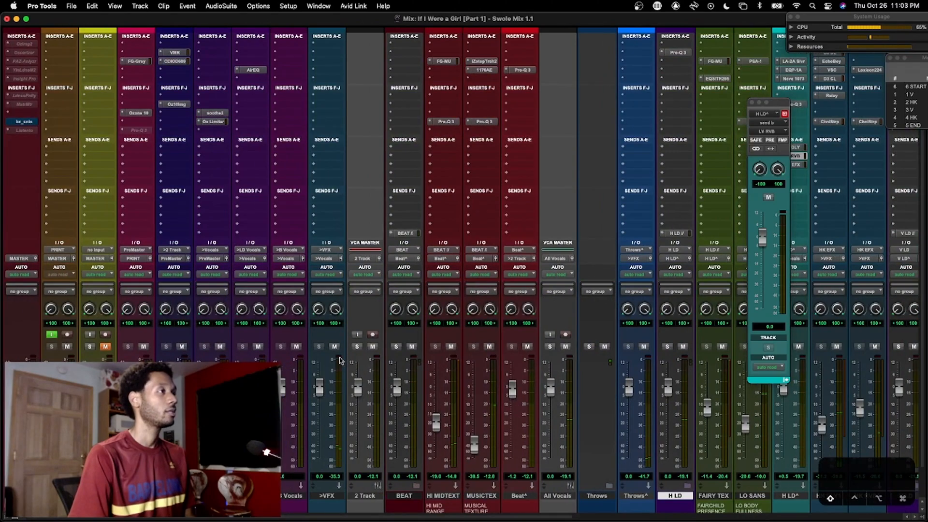
pyautogui.hscroll(12, 340, 360)
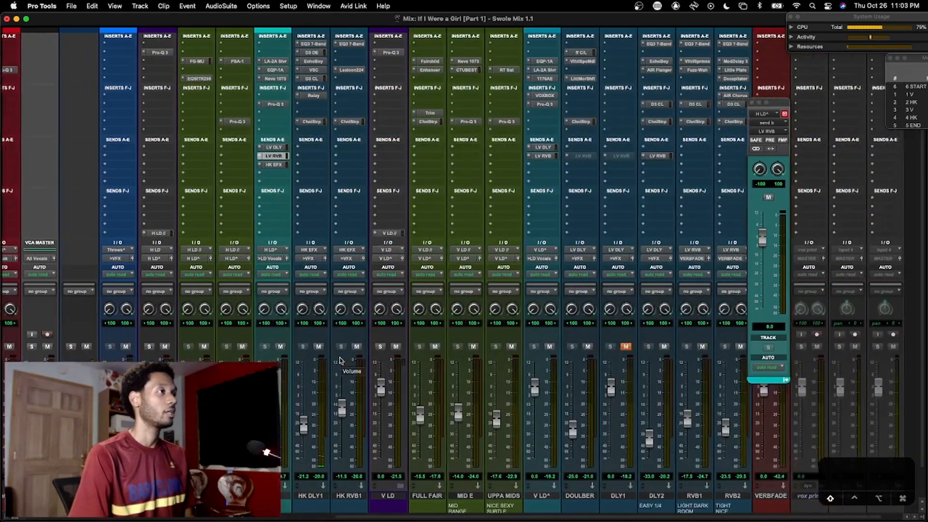
pyautogui.scroll(-3, 340, 360)
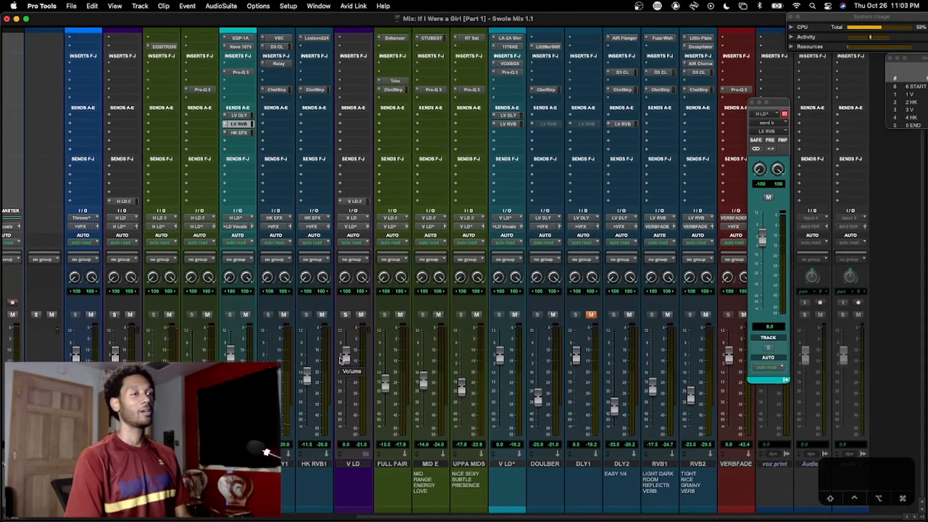
pyautogui.hscroll(-4, 340, 360)
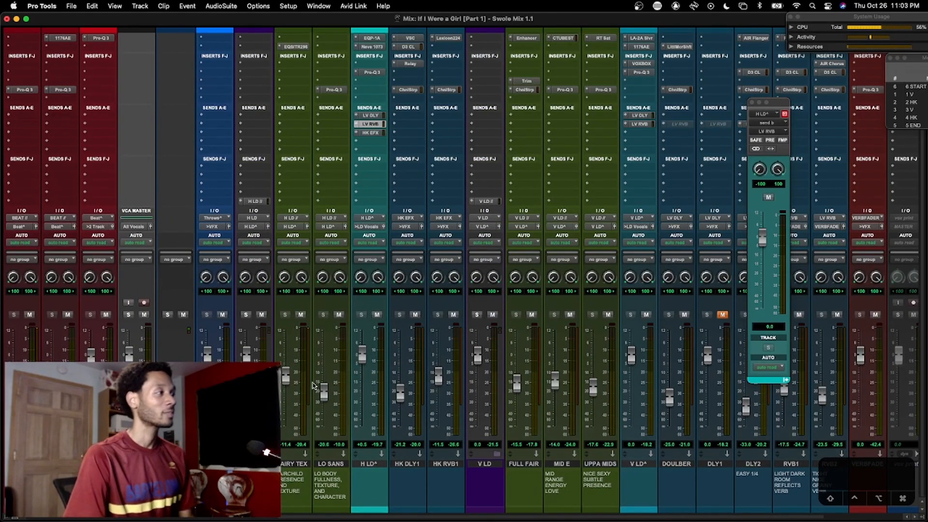
pyautogui.hscroll(-1, 305, 361)
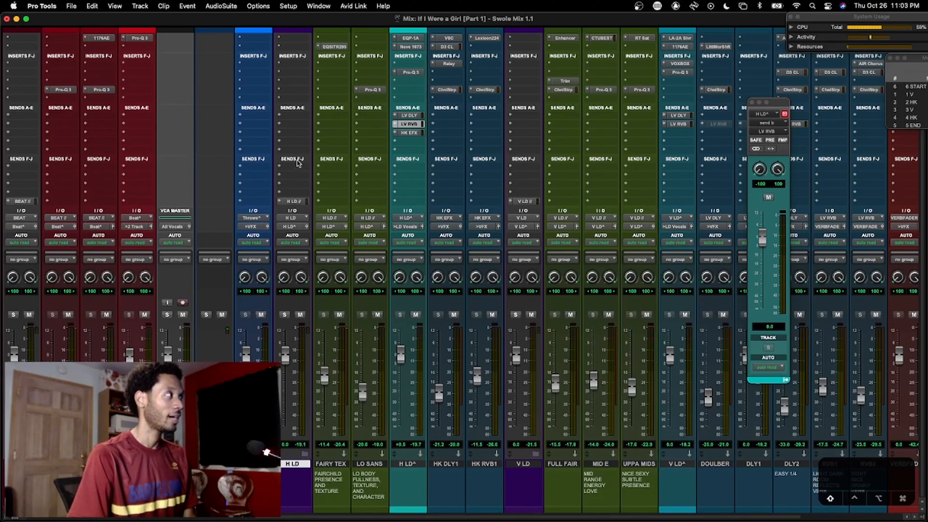
pyautogui.hscroll(-4, 298, 163)
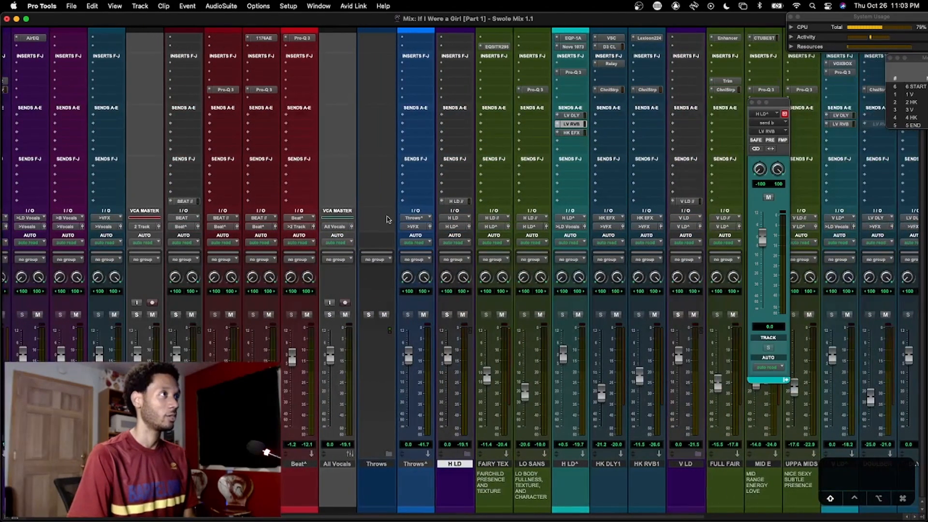
pyautogui.hscroll(3, 455, 209)
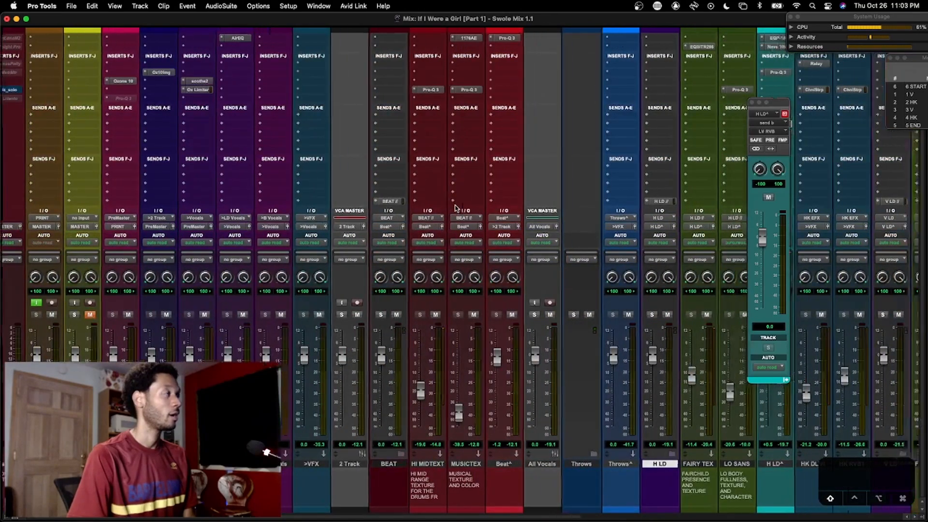
# Move the parallel sends on the H LD, V LD and BEAT folder tracks to the last slot of Sends A-E
pyautogui.scroll(2, 456, 207)
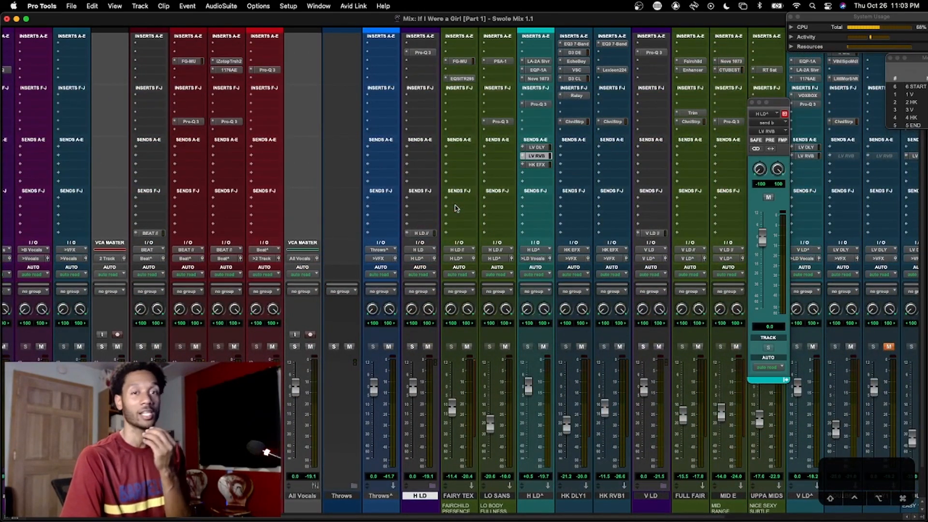
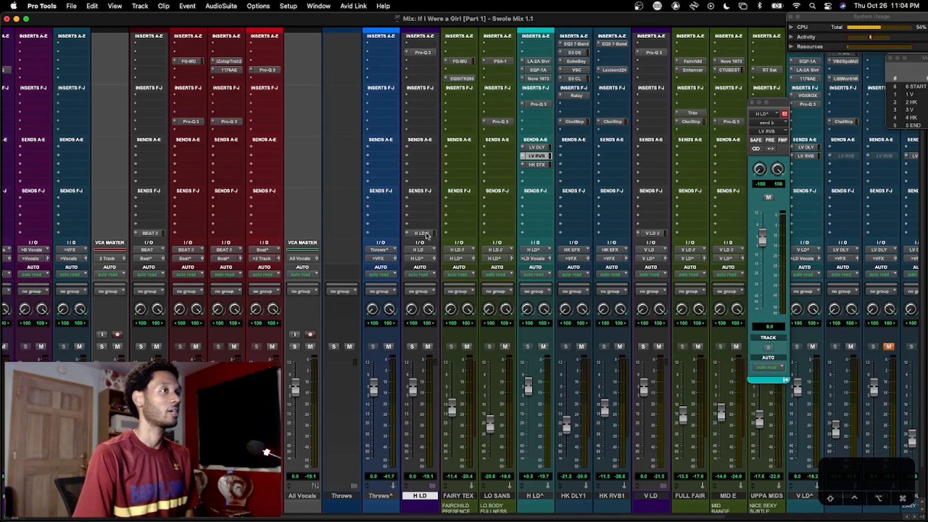
pyautogui.scroll(-2, 663, 234)
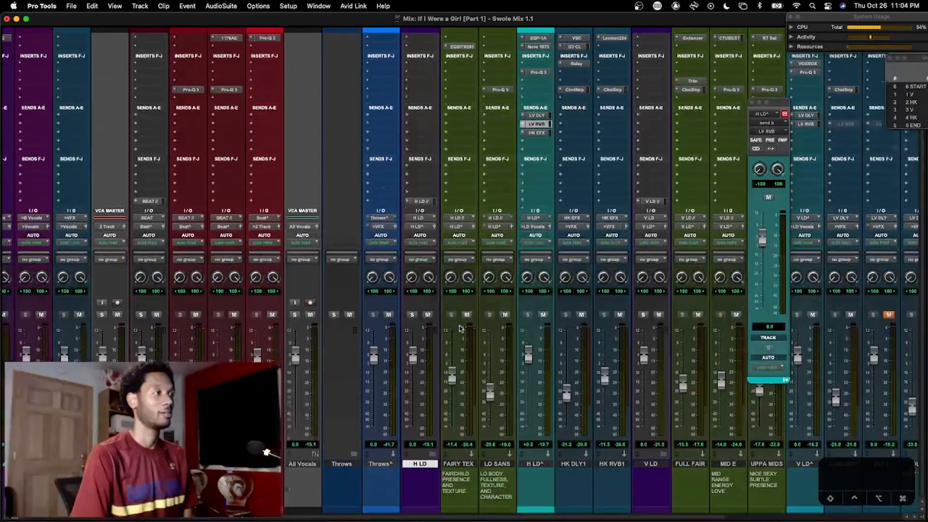
pyautogui.moveTo(421, 202); pyautogui.dragTo(421, 150)
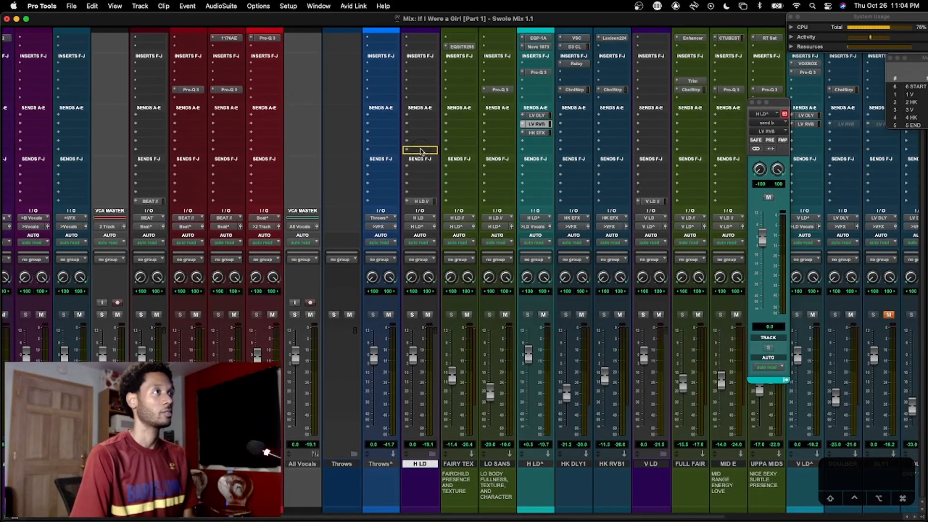
pyautogui.moveTo(655, 199); pyautogui.dragTo(652, 150)
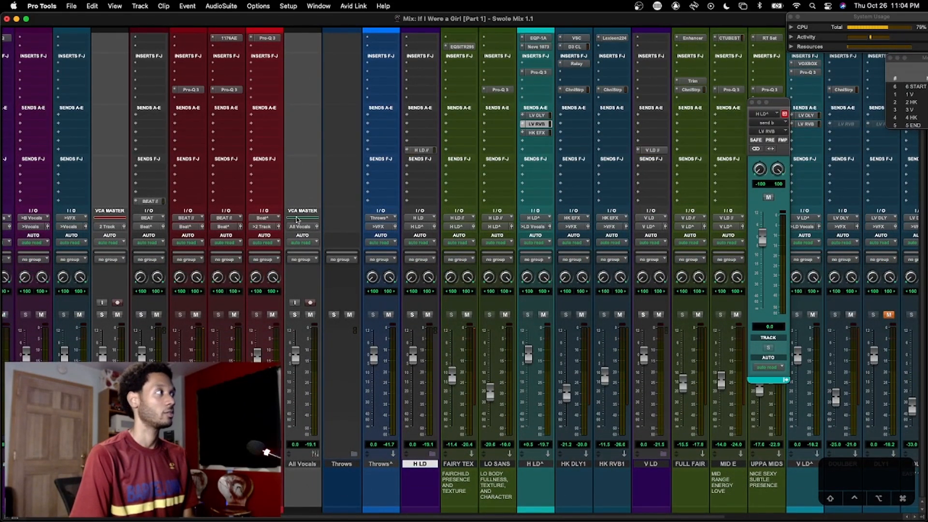
pyautogui.moveTo(149, 202); pyautogui.dragTo(147, 150)
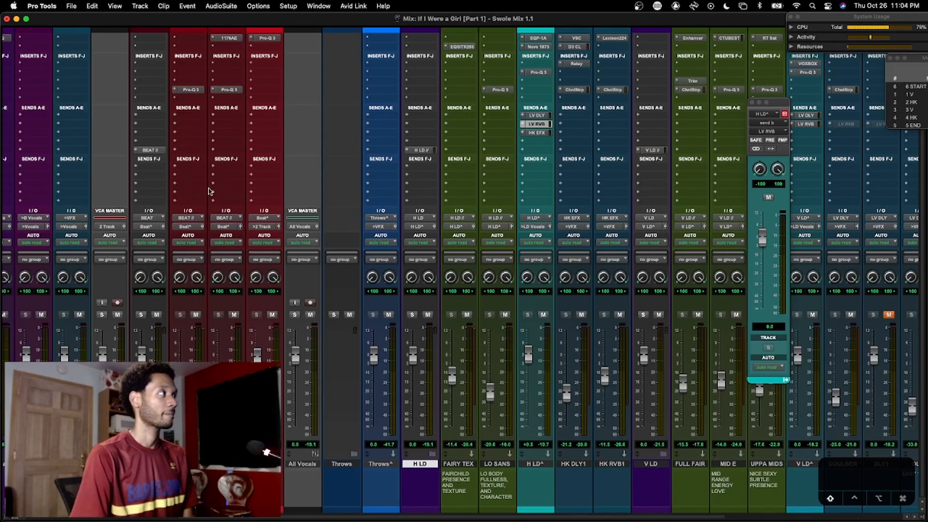
# Hide the Sends F-J section for all tracks in the mixer
pyautogui.hscroll(8, 209, 191)
pyautogui.hscroll(-14, 209, 191)
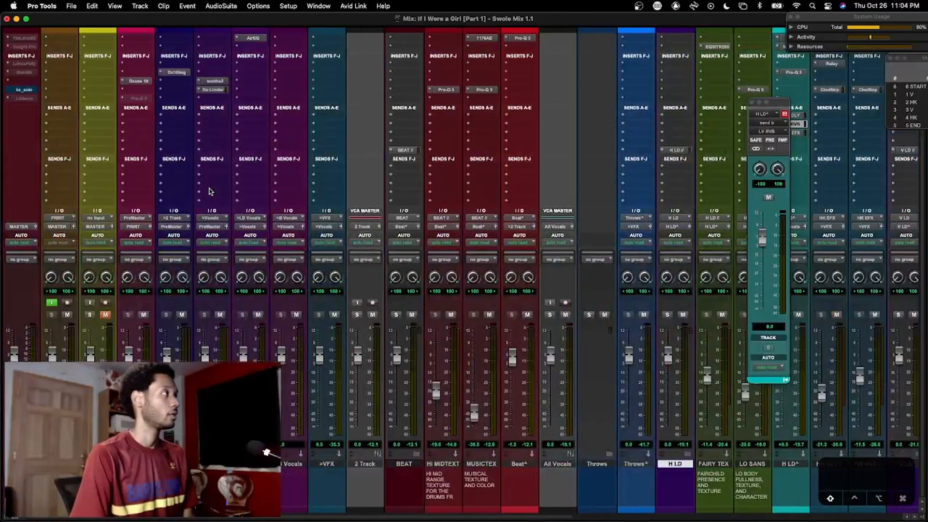
pyautogui.click(333, 161)
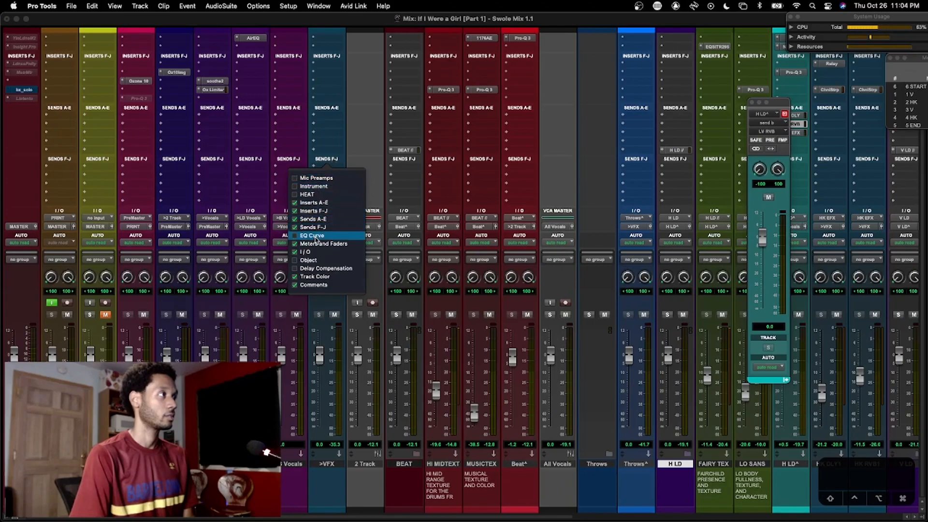
pyautogui.click(313, 227)
pyautogui.click(531, 364)
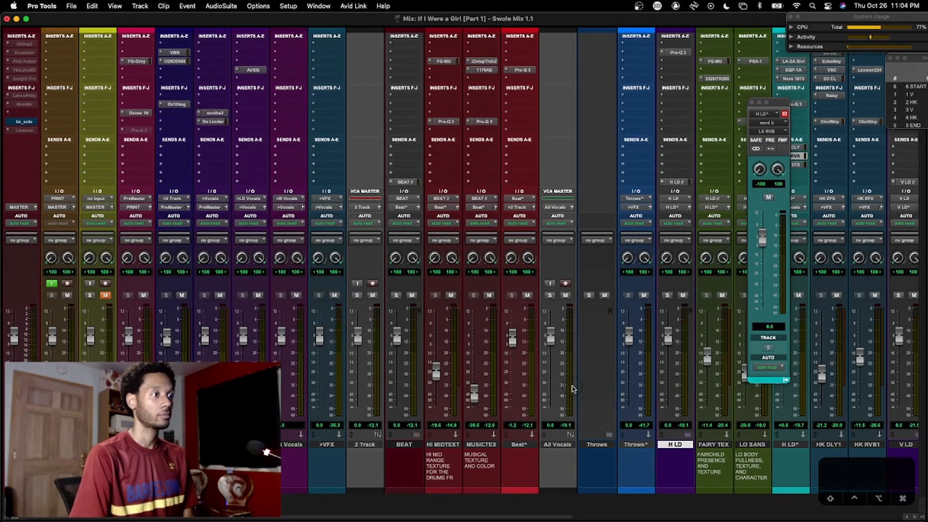
# Select the tracks from H LD through H LD^, play the song and toggle the mute on H LD's parallel send
pyautogui.hscroll(10, 573, 382)
pyautogui.hscroll(-2, 575, 378)
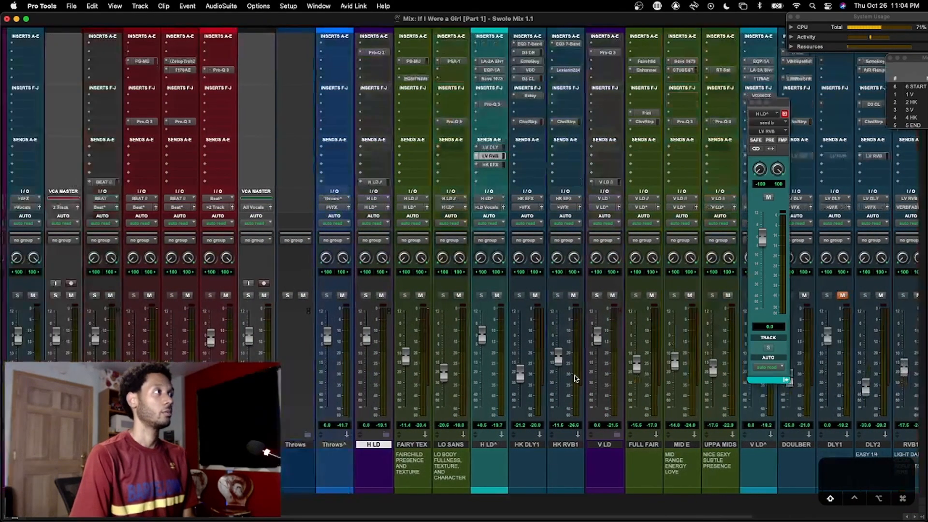
pyautogui.keyDown('shift'); pyautogui.click(490, 445); pyautogui.keyUp('shift')
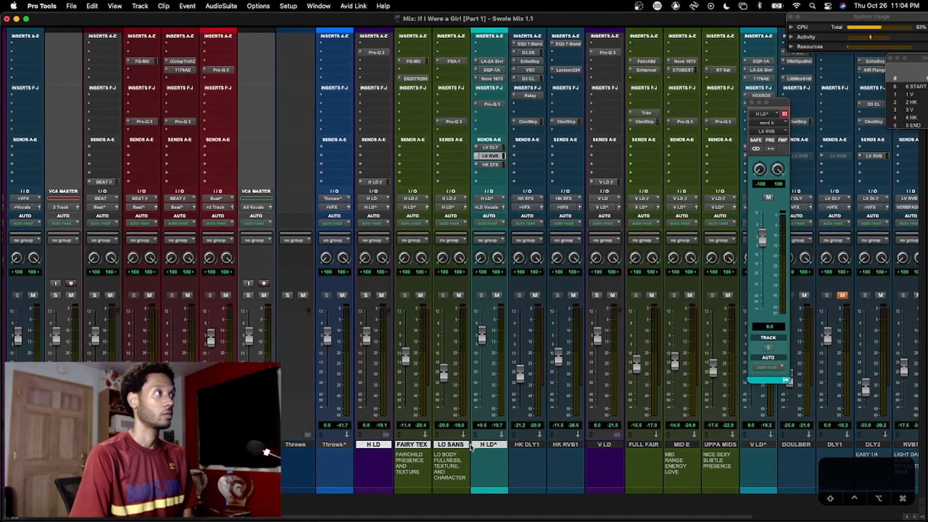
pyautogui.press('space')
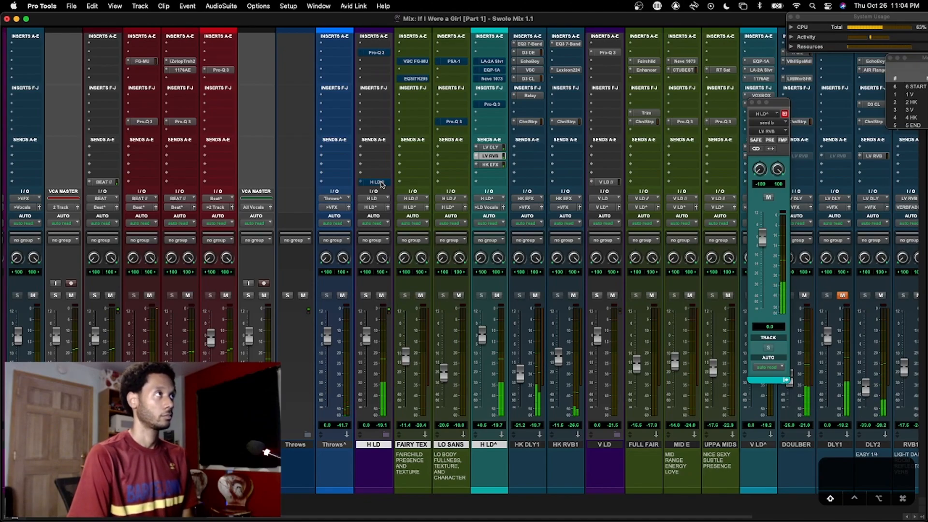
pyautogui.keyDown('ctrl'); pyautogui.keyDown('super'); pyautogui.click(377, 182); pyautogui.keyUp('super'); pyautogui.keyUp('ctrl')
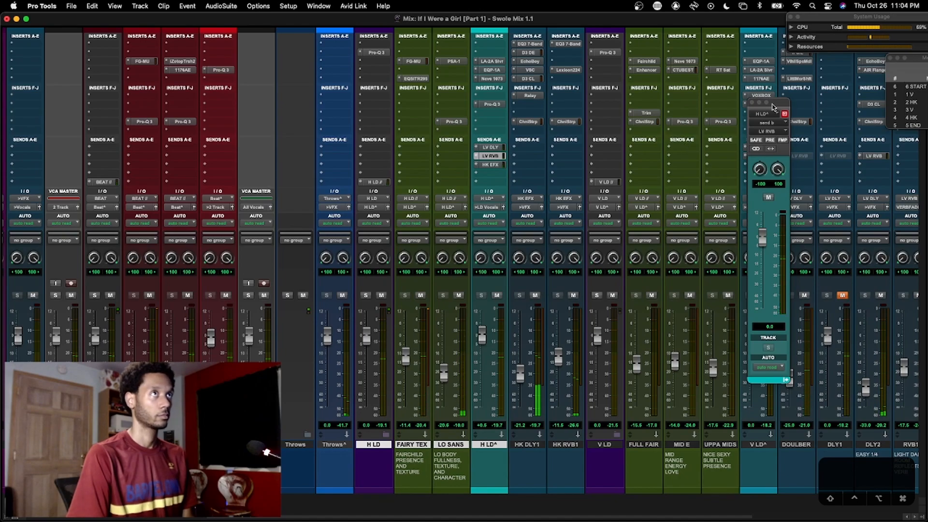
# Close the floating H LD^ send window and select the V LD folder track in the mixer
pyautogui.moveTo(772, 106); pyautogui.dragTo(725, 125)
pyautogui.click(705, 123)
pyautogui.hscroll(10, 647, 167)
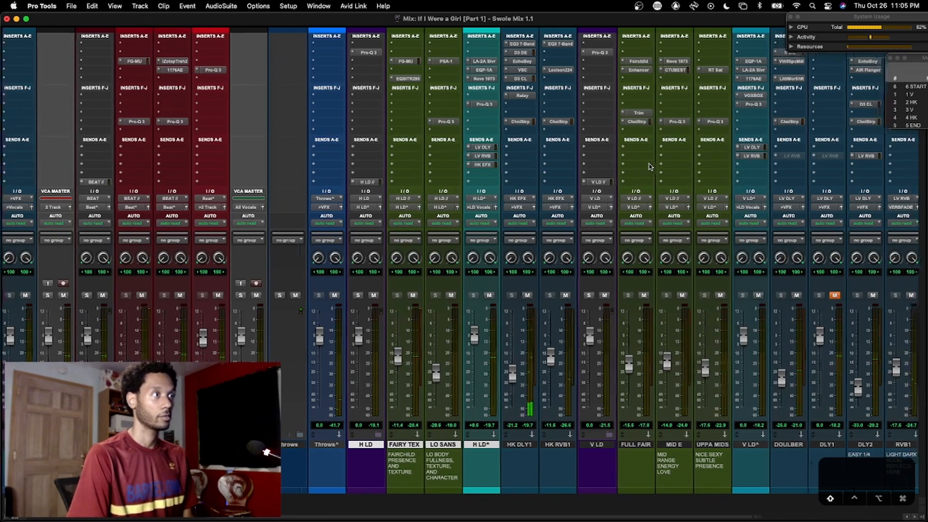
pyautogui.click(352, 445)
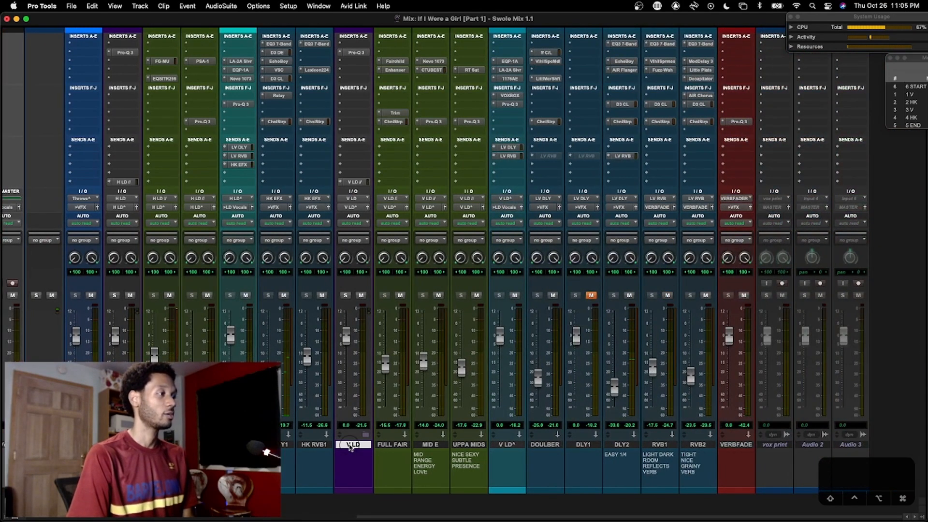
# Switch to the Edit window and expand the V LD folder track
pyautogui.press('super+equal')
pyautogui.press('super+bracketleft')
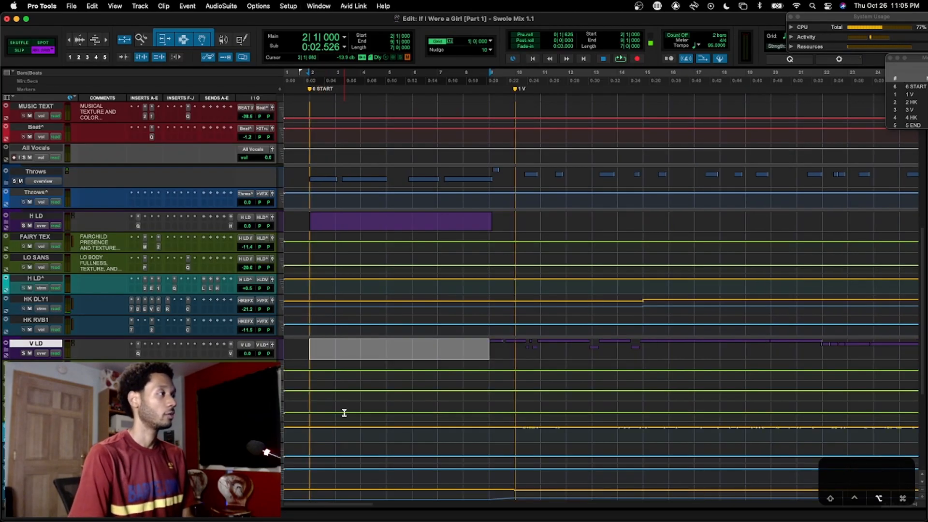
pyautogui.click(7, 352)
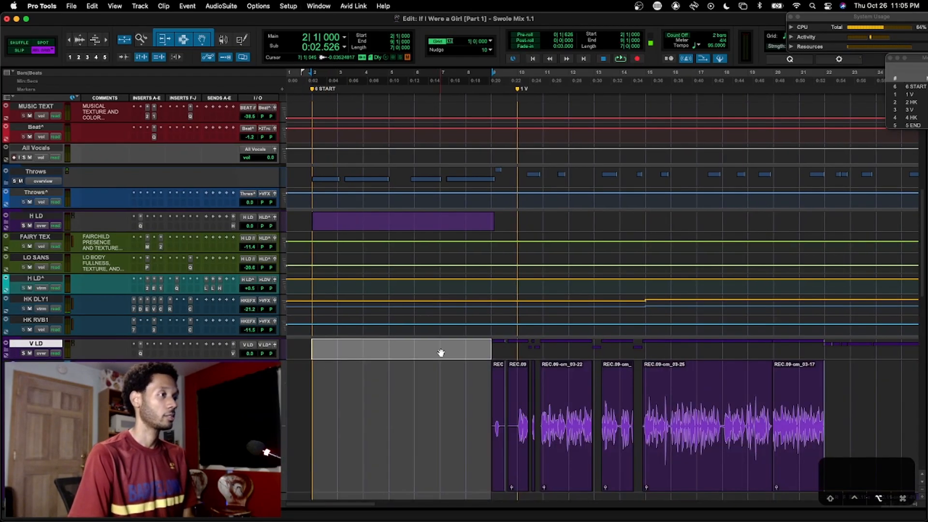
# Shrink the heights of the tracks inside the V LD folder and fit more of their clips into the timeline view
pyautogui.scroll(-5, 441, 353)
pyautogui.scroll(-12, 440, 351)
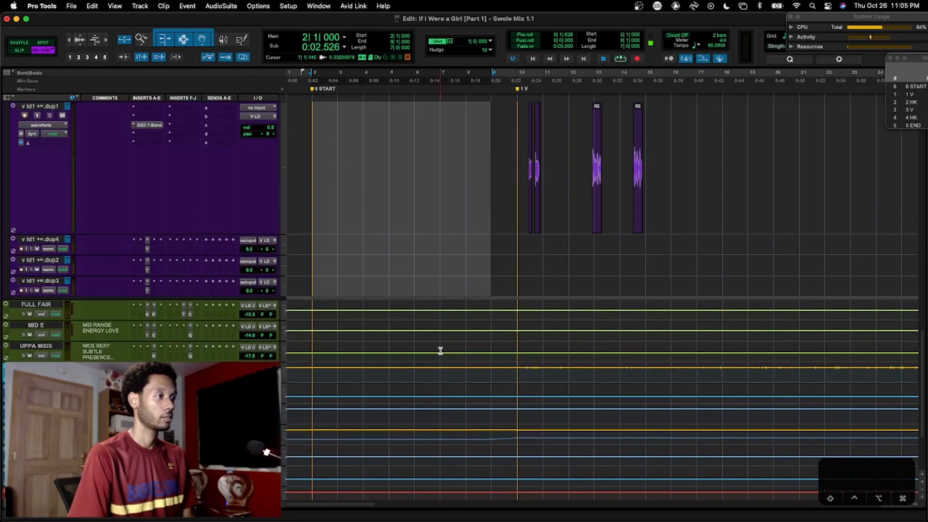
pyautogui.scroll(10, 440, 351)
pyautogui.moveTo(442, 191); pyautogui.dragTo(464, 414)
pyautogui.hotkey('ctrl', 'Down')
pyautogui.hotkey('ctrl', 'Down')
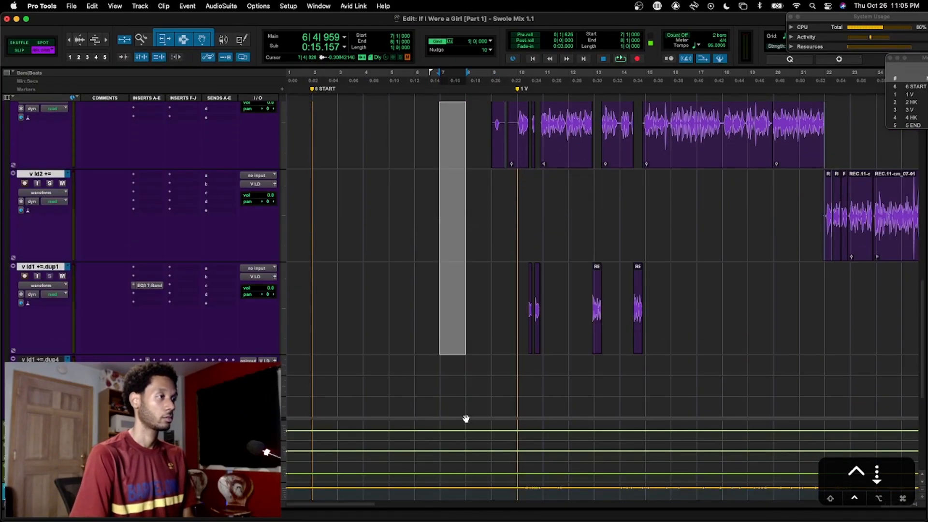
pyautogui.hotkey('ctrl', 'Down')
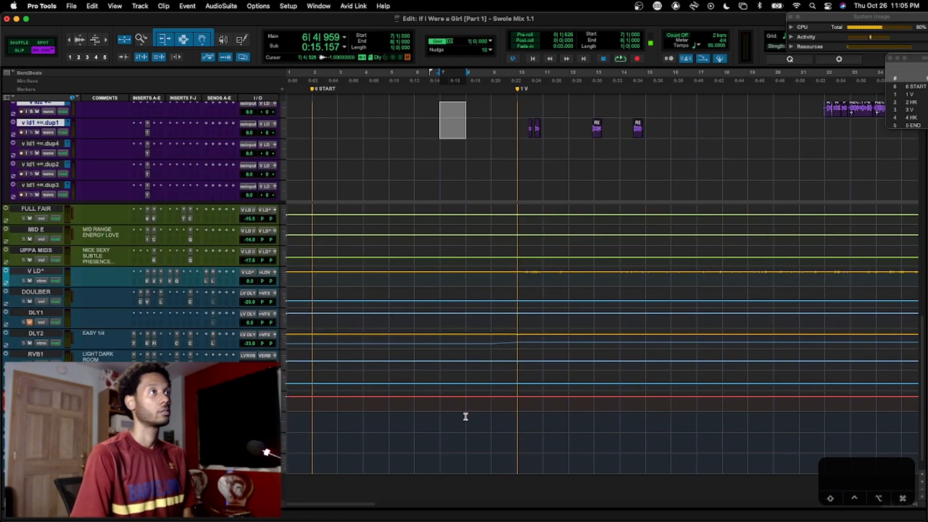
pyautogui.scroll(5, 465, 413)
pyautogui.scroll(-2, 466, 409)
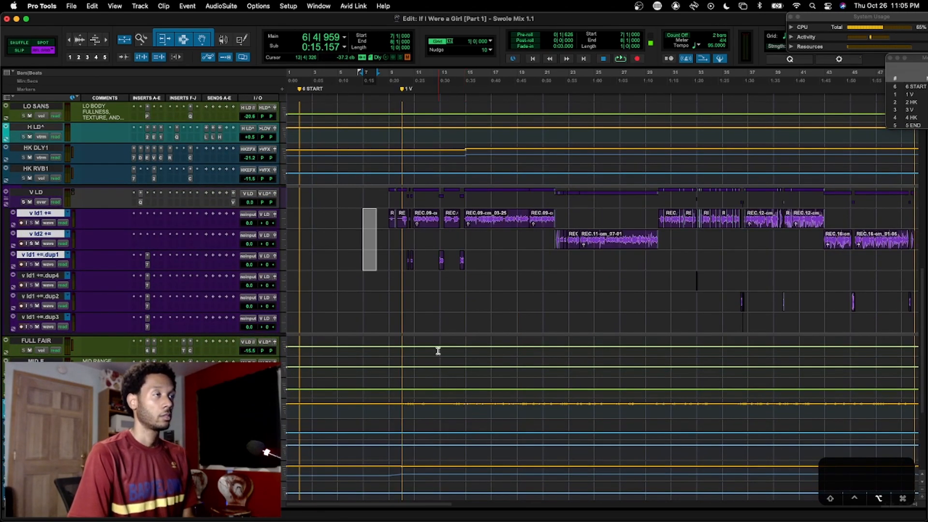
pyautogui.scroll(-1, 430, 319)
pyautogui.scroll(3, 429, 319)
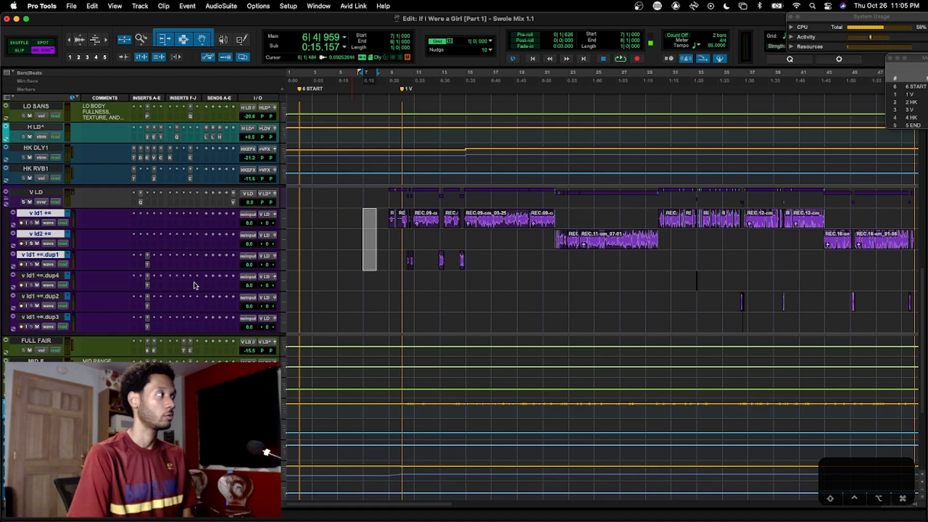
# Select the two bars before the 1 V marker across all V LD member tracks, and collapse and re-expand the folder
pyautogui.moveTo(379, 215); pyautogui.dragTo(396, 319)
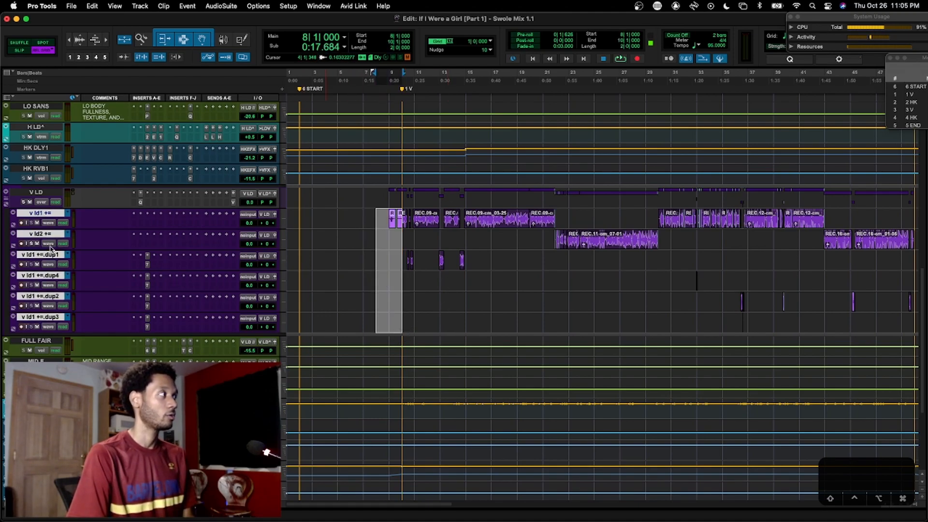
pyautogui.click(6, 202)
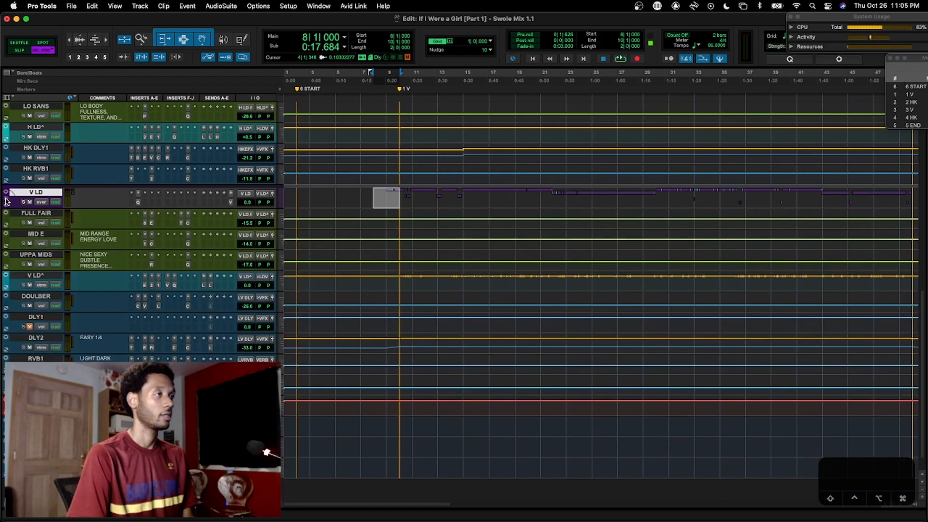
pyautogui.click(6, 201)
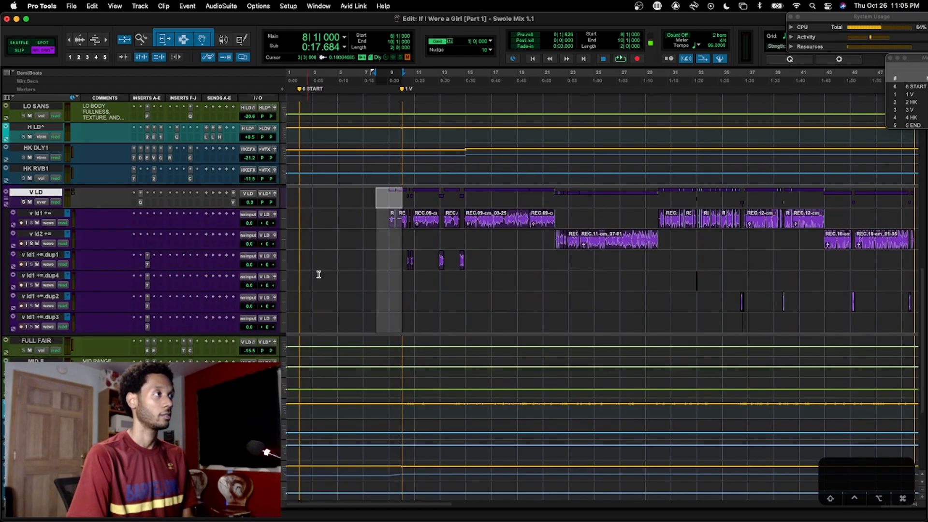
# Review the EQ3 7-Band settings on the four v ld1 duplicate tracks and close the plugin window
pyautogui.click(148, 266)
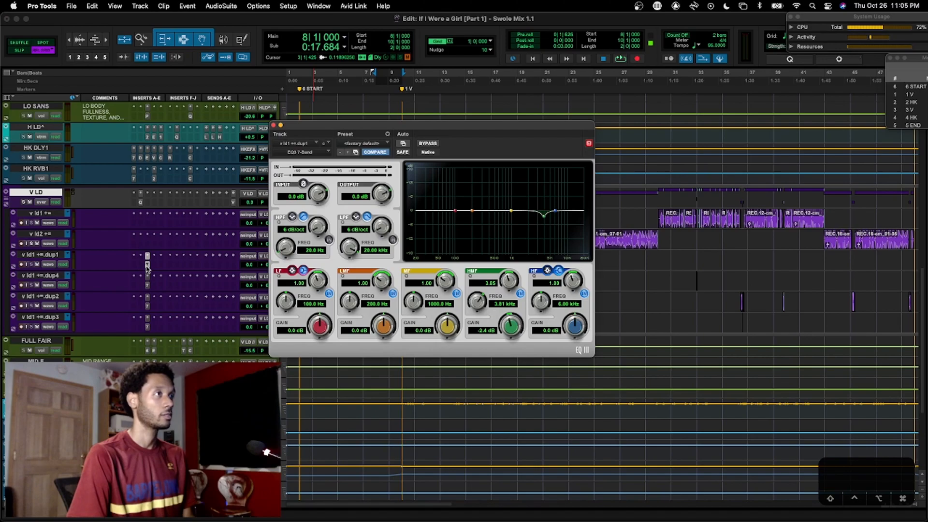
pyautogui.click(147, 285)
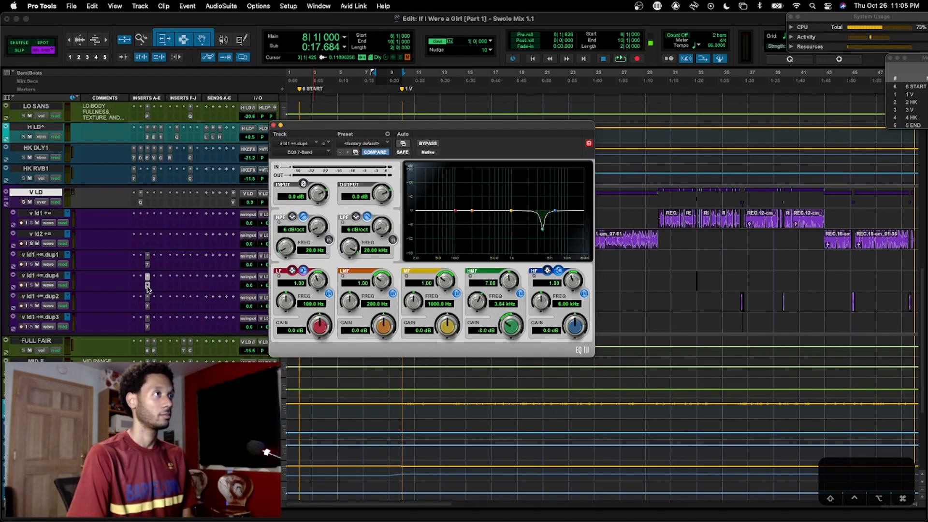
pyautogui.click(148, 306)
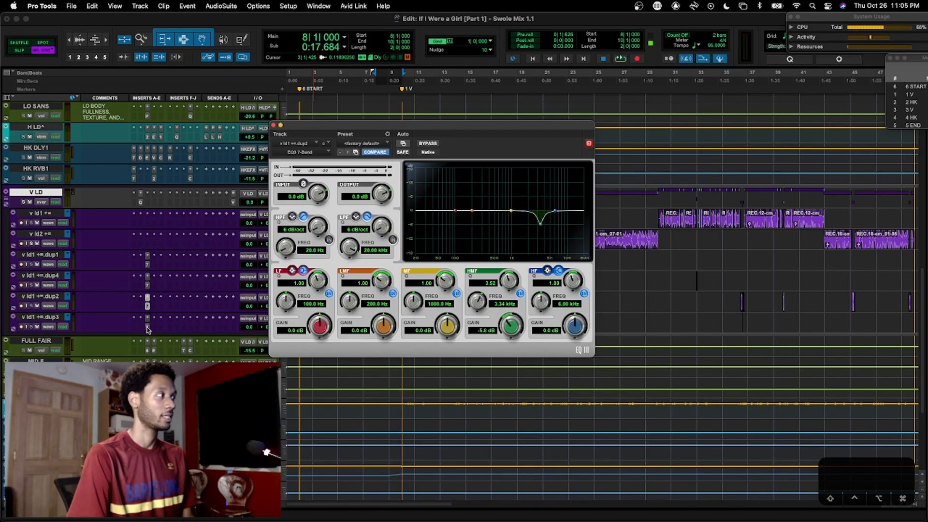
pyautogui.click(147, 328)
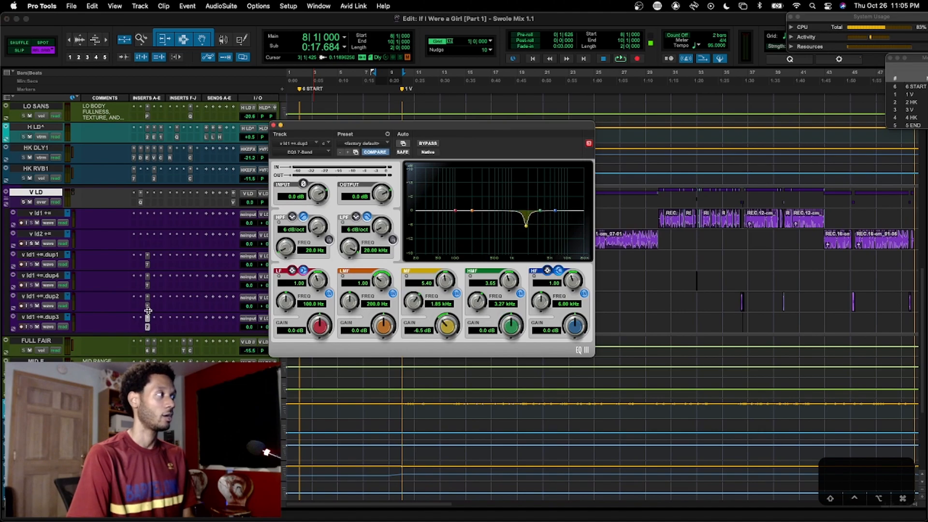
pyautogui.click(147, 307)
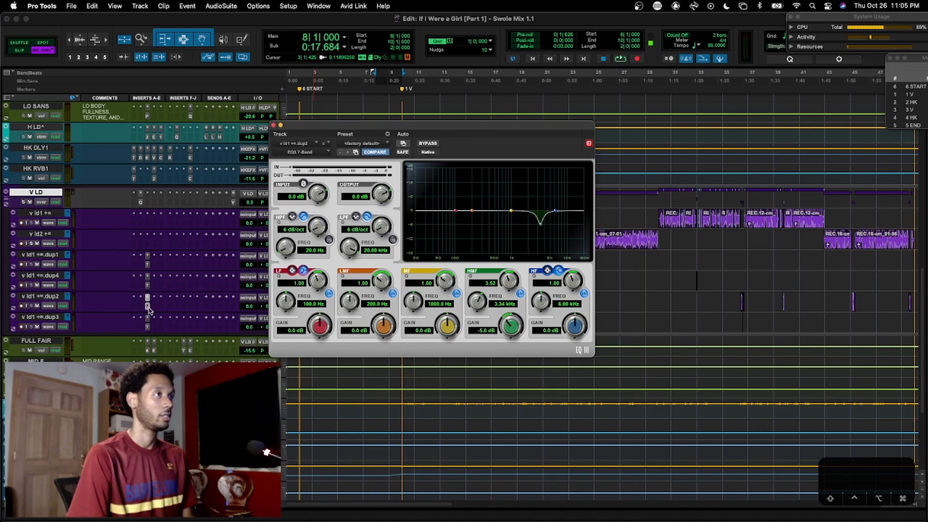
pyautogui.click(273, 125)
# Open the FabFilter Pro-Q 3 on the V LD folder track to view its curve, and close it
pyautogui.click(141, 203)
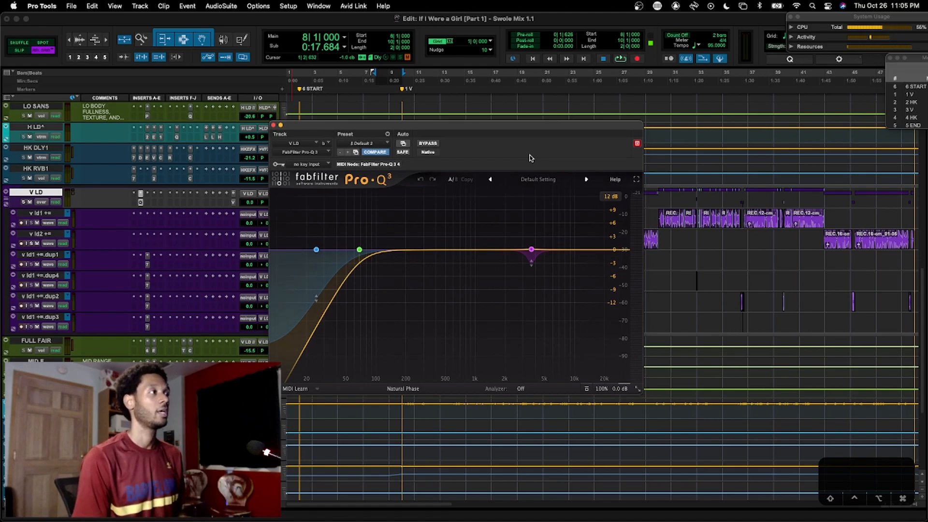
pyautogui.moveTo(515, 127); pyautogui.dragTo(546, 144)
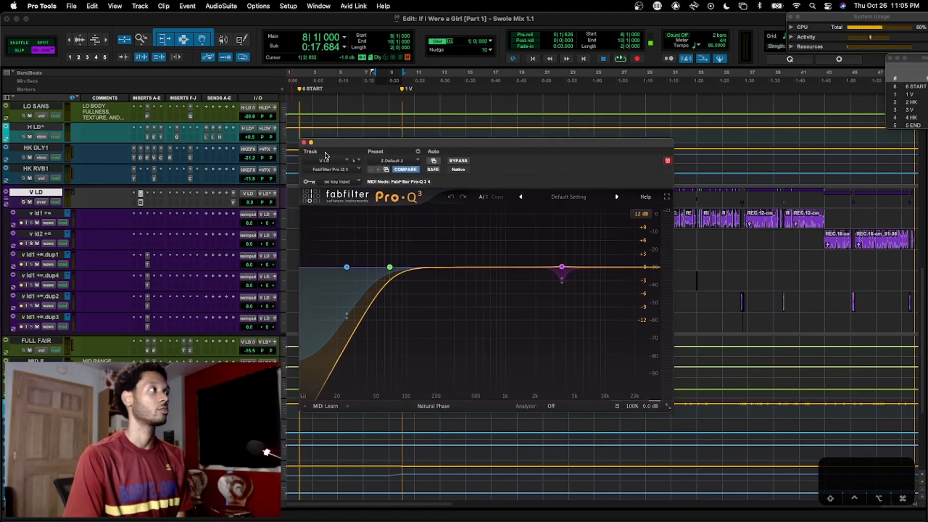
pyautogui.click(304, 142)
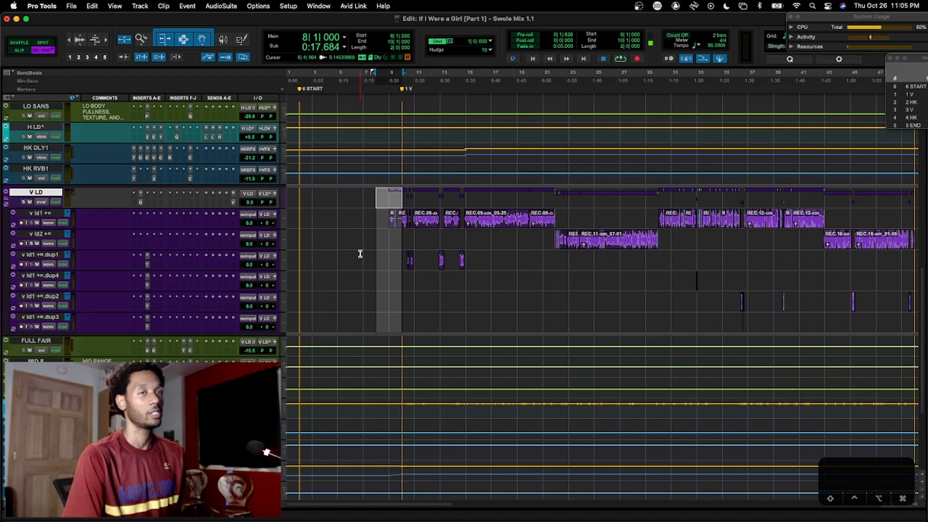
# Look over the V LD vocal clips along the timeline through the 5 END marker and return to the song's start
pyautogui.hscroll(3, 499, 272)
pyautogui.hscroll(10, 499, 272)
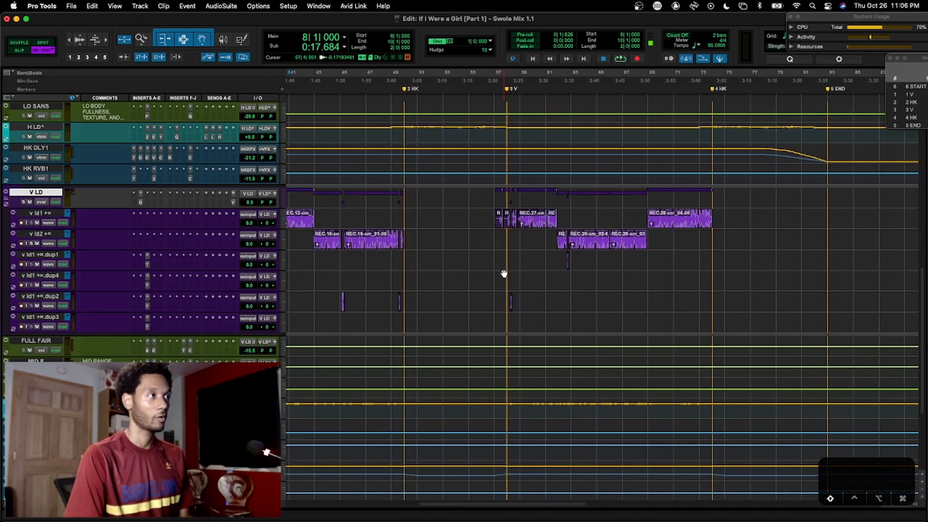
pyautogui.hscroll(-12, 504, 274)
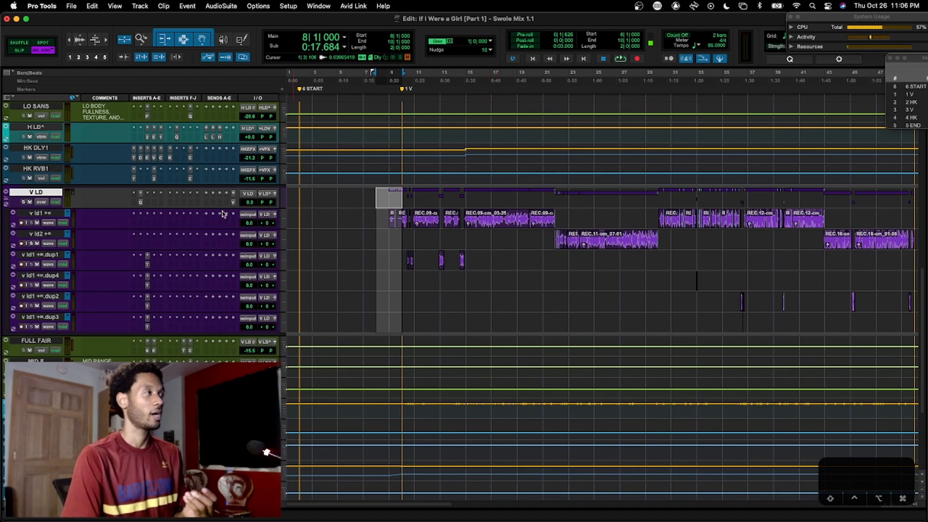
# Check the FabFilter Pro-Q 3 curve on the V LD folder track again and close the plugin window
pyautogui.click(141, 203)
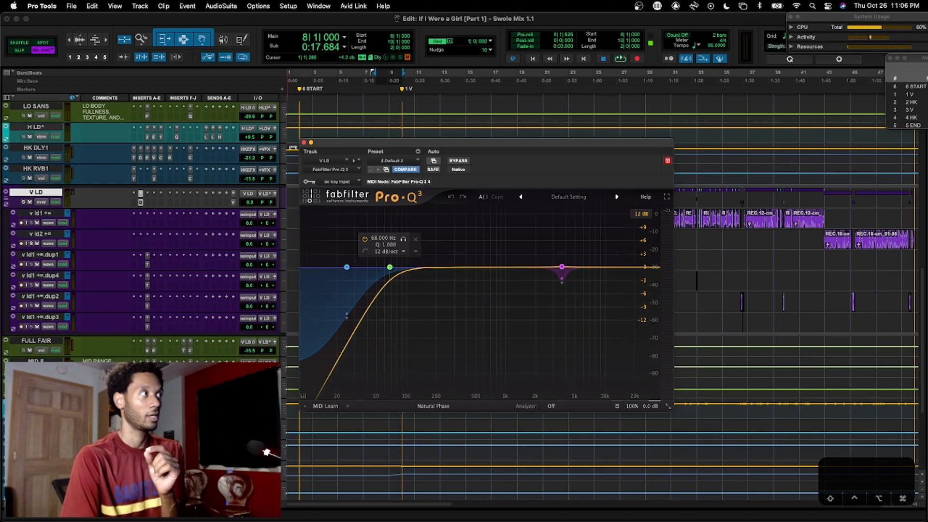
pyautogui.click(304, 143)
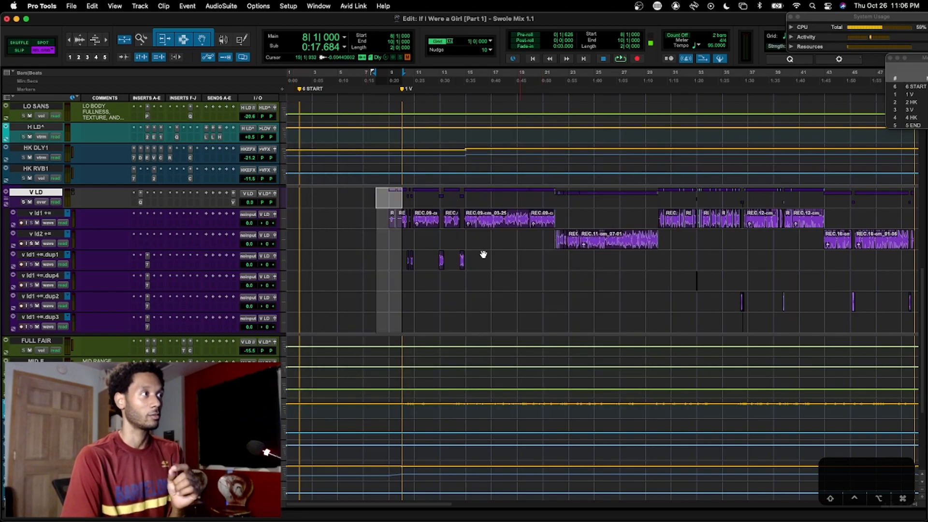
# Separate the portion of the v ld1 clip from 10|4|779 to 11|1|570, near bar 11, into its own clip
pyautogui.click(413, 239)
pyautogui.scroll(5, 414, 239)
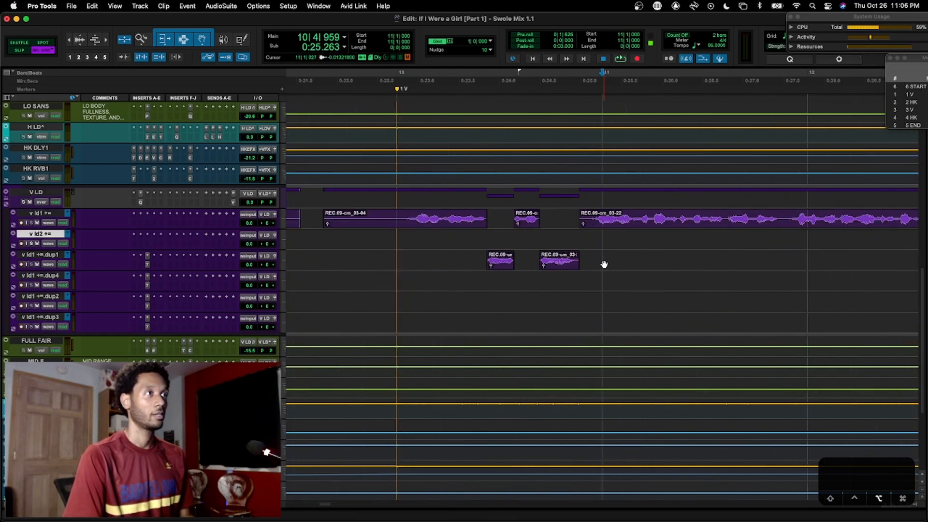
pyautogui.moveTo(591, 218); pyautogui.dragTo(602, 264)
pyautogui.press('super+e')
pyautogui.press('super+z')
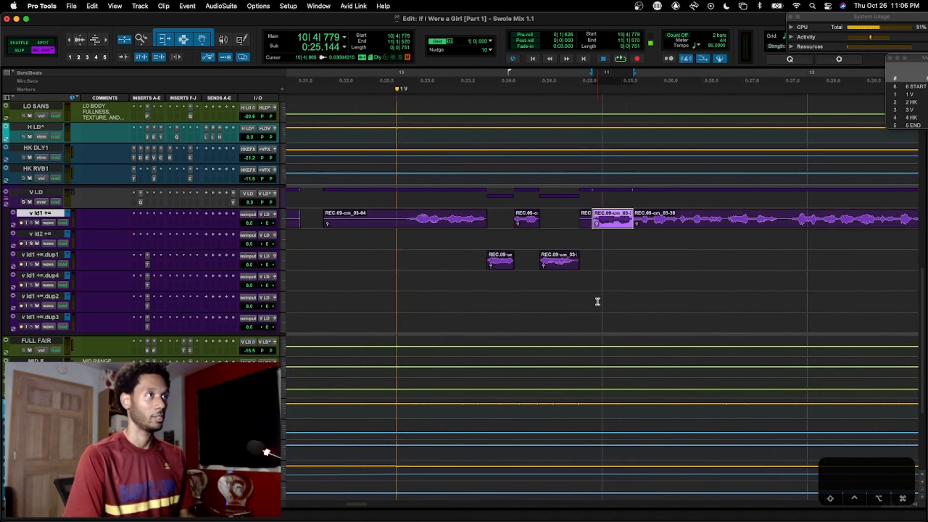
pyautogui.scroll(-2, 598, 302)
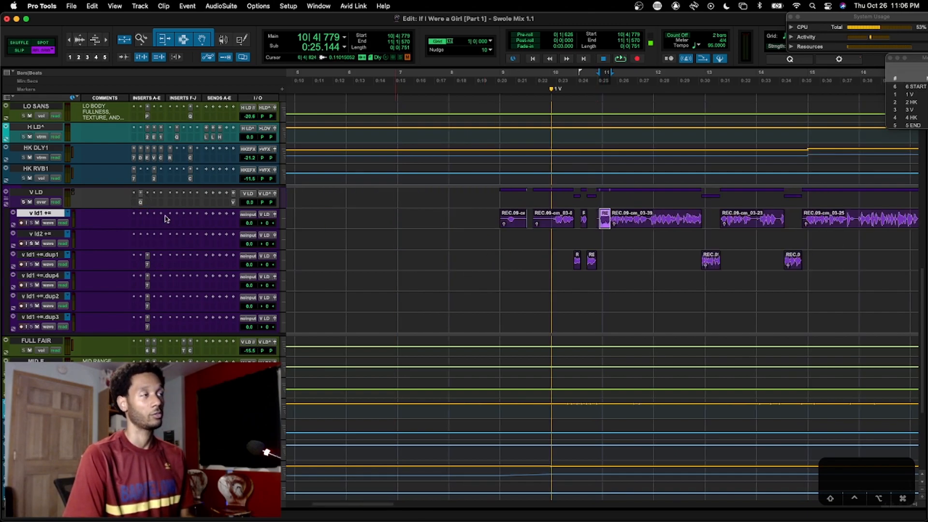
# View the Analyzer options in the V LD track's Pro-Q 3, and close the plugin
pyautogui.click(141, 202)
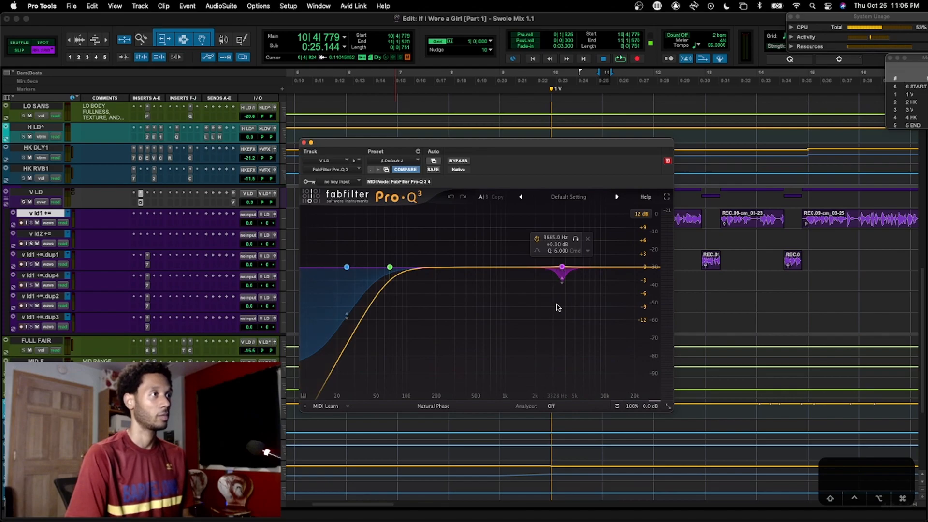
pyautogui.click(552, 406)
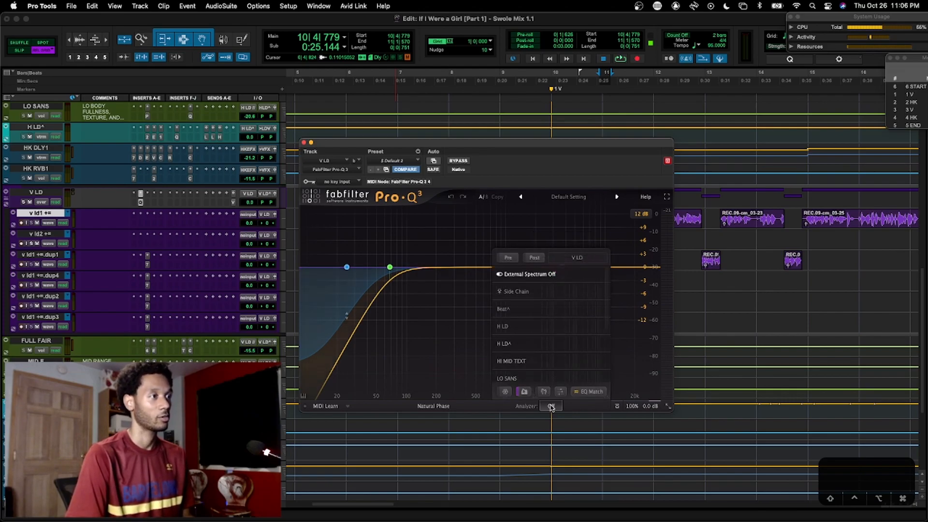
pyautogui.click(304, 142)
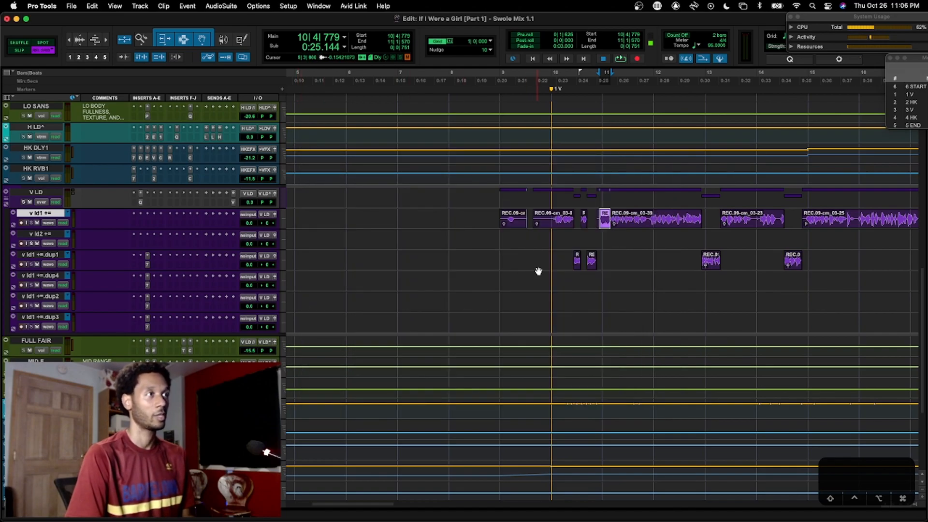
pyautogui.hscroll(2, 445, 273)
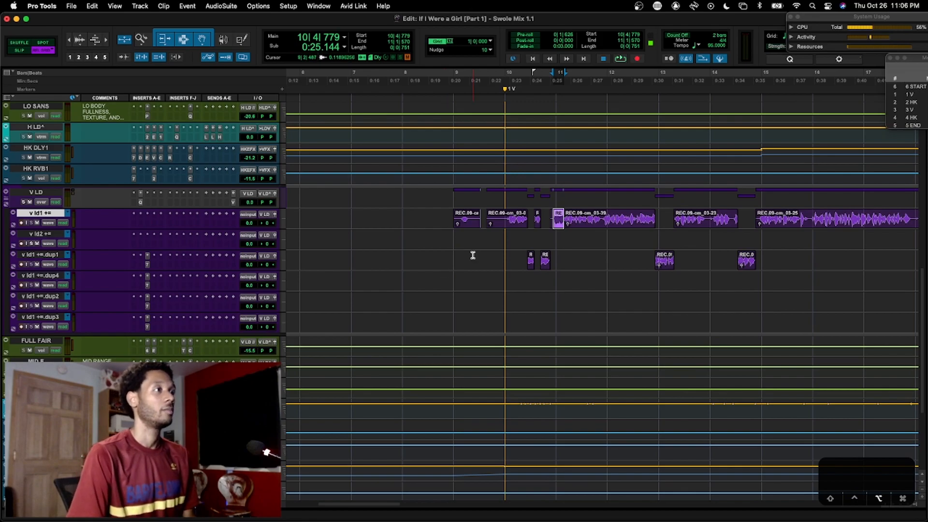
pyautogui.scroll(-2, 484, 259)
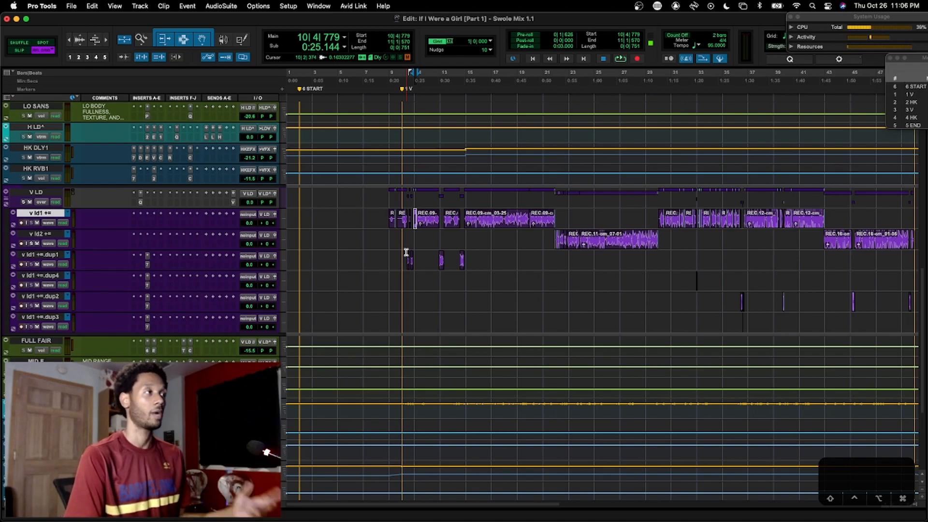
# Place the edit cursor at bar 9 on v ld2, and collapse and re-expand the V LD folder to view its clip overview
pyautogui.click(388, 234)
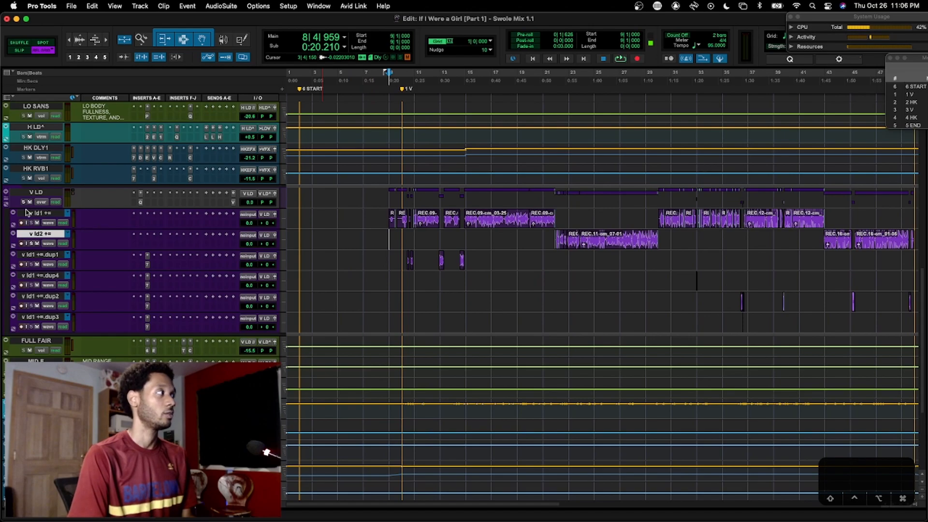
pyautogui.click(7, 199)
pyautogui.press('r')
pyautogui.press('r')
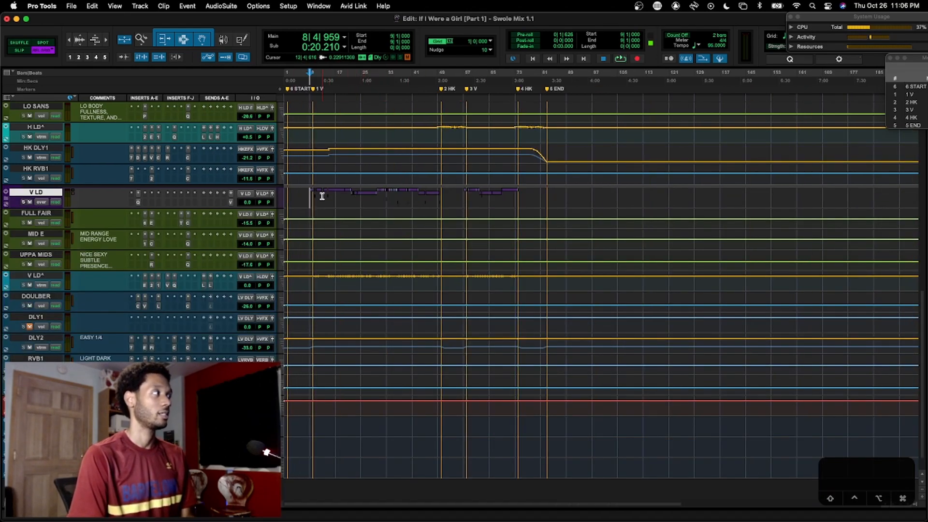
pyautogui.click(6, 199)
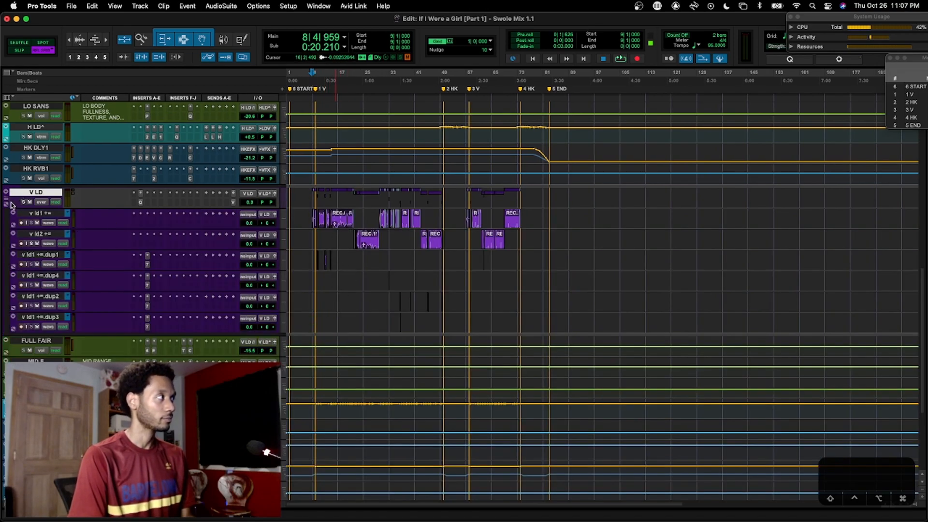
# Collapse the V LD folder track in the Mix window to view its simplified layout, and return to the Edit window
pyautogui.press('super+equal')
pyautogui.hscroll(2, 337, 330)
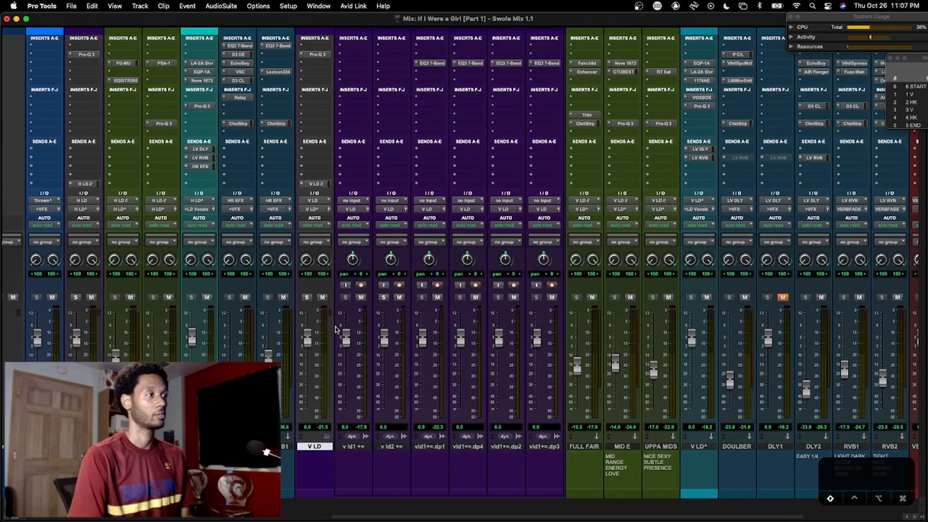
pyautogui.click(329, 436)
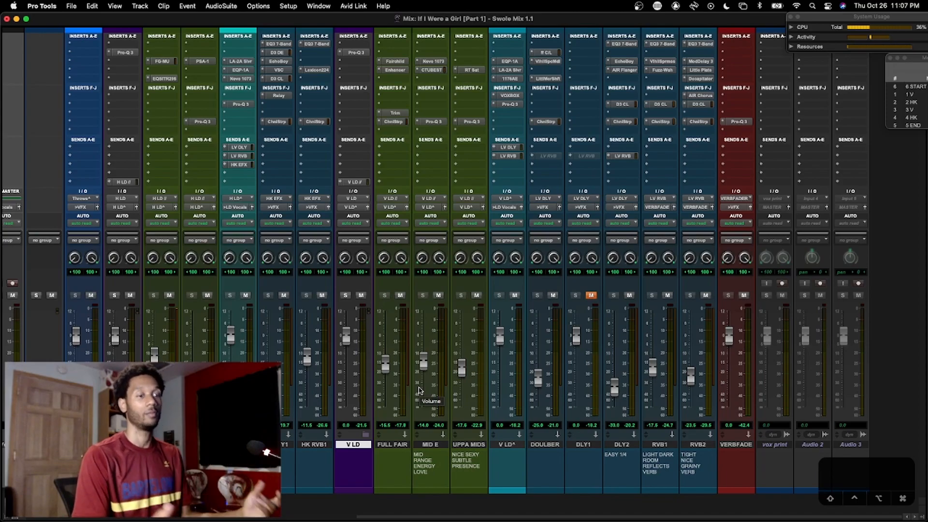
pyautogui.press('super+equal')
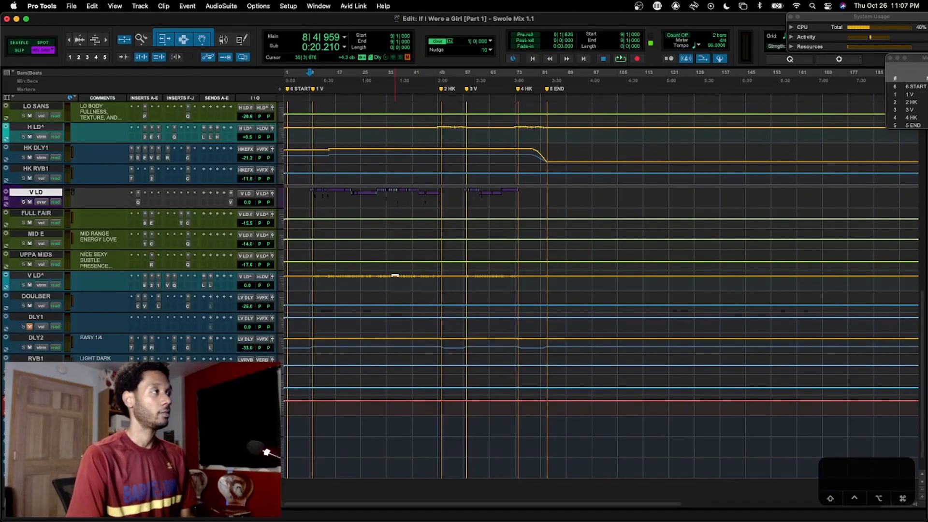
# Expand the V LD folder, and solo and loop-play the v ld1 dup1 clip around bar 13
pyautogui.press('super+bracketright')
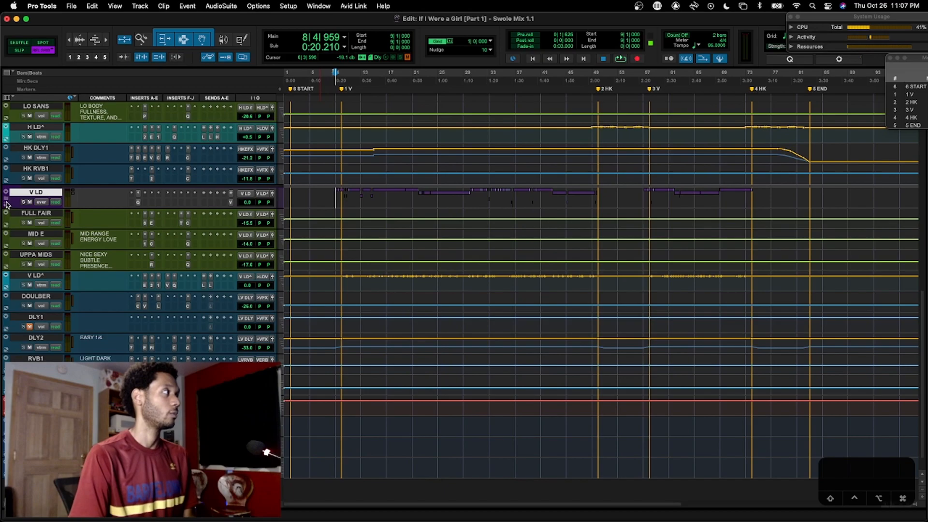
pyautogui.click(13, 203)
pyautogui.press('super+bracketright')
pyautogui.press('super+bracketright')
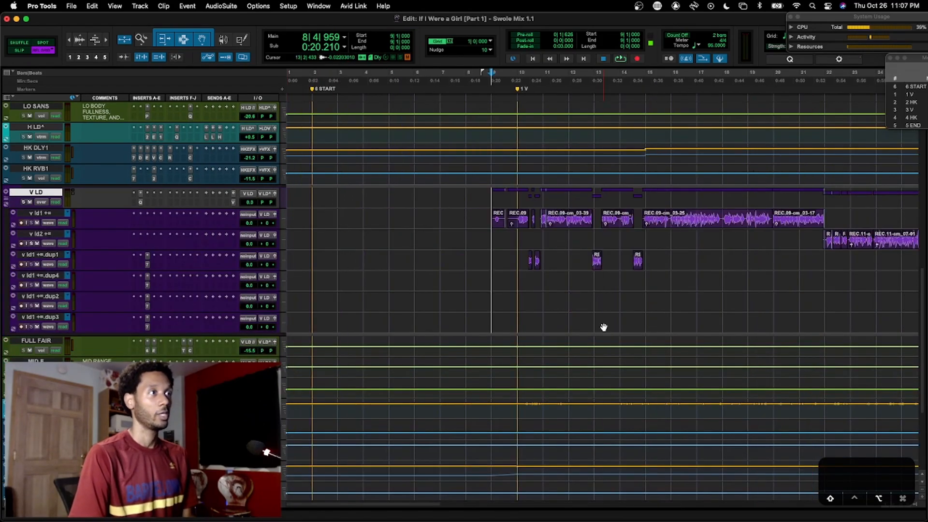
pyautogui.click(598, 267)
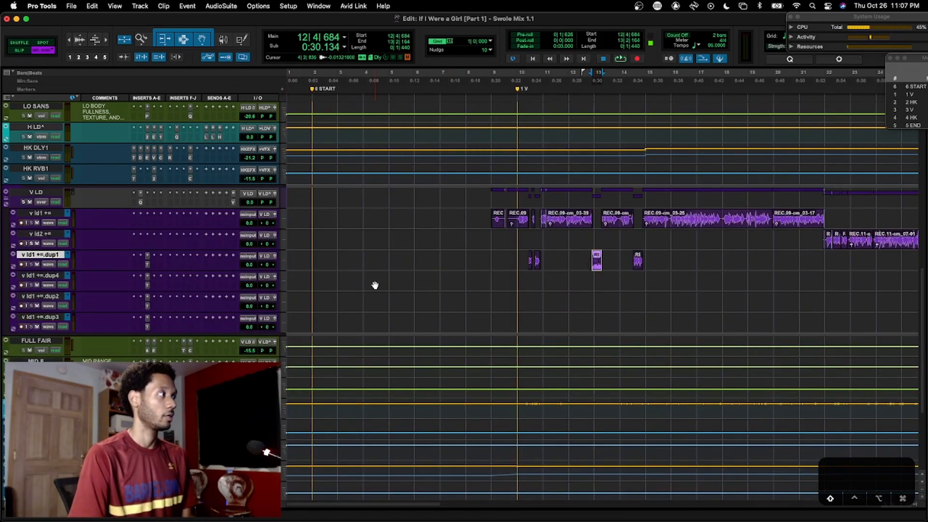
pyautogui.hotkey('shift', 's')
pyautogui.press('space')
# Set the HMF gain to -3.0 dB in the v ld1 dup1 track's EQ3 7-Band and stop playback
pyautogui.click(148, 264)
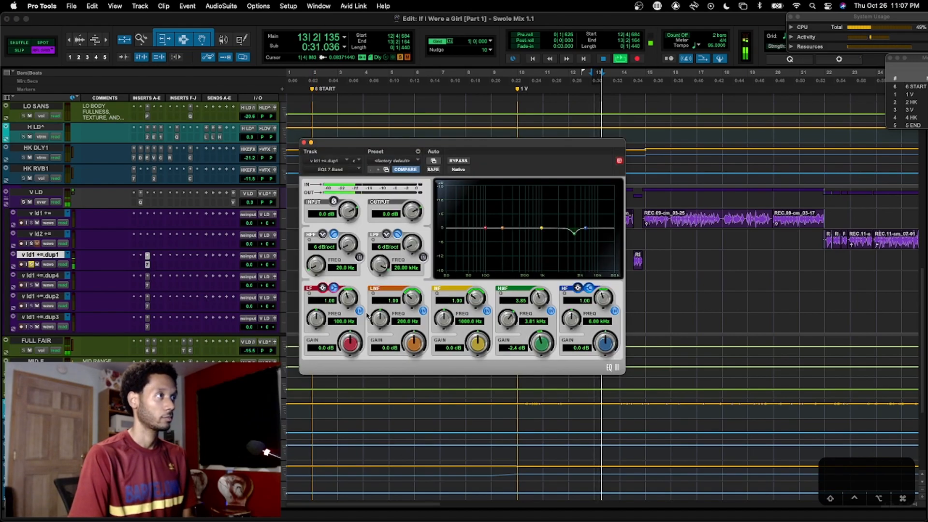
pyautogui.moveTo(542, 344)
pyautogui.mouseDown()
pyautogui.moveTo(545, 319)
pyautogui.moveTo(546, 354)
pyautogui.mouseUp()
pyautogui.press('space')
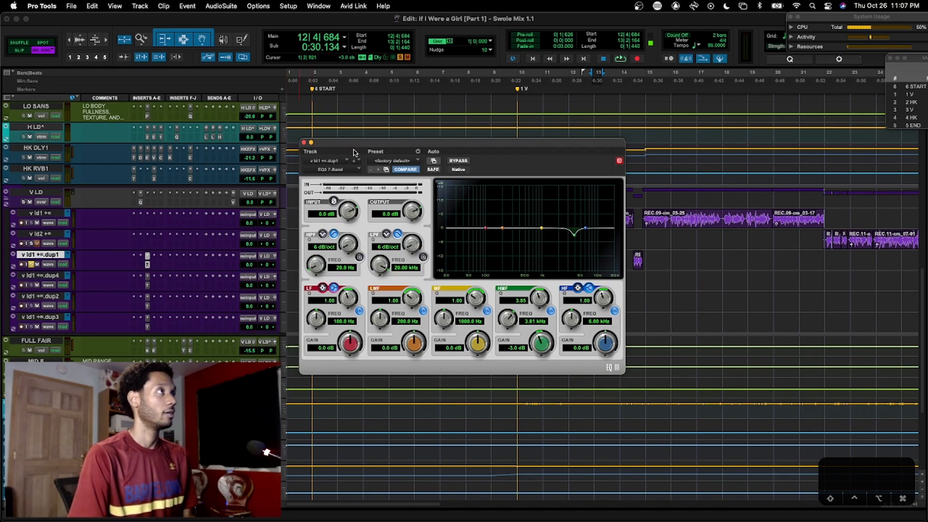
# Start saving the session under a new name, adding a space and an opening parenthesis after "Swole Mix 1.1"
pyautogui.moveTo(357, 146); pyautogui.dragTo(371, 176)
pyautogui.click(376, 24)
pyautogui.press('ctrl+super+s')
pyautogui.press('shift+super+s')
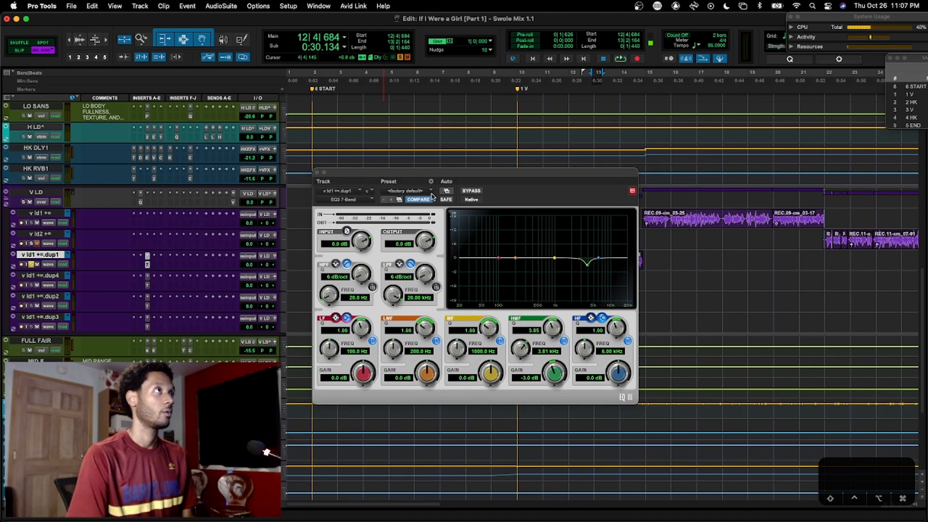
pyautogui.moveTo(533, 121); pyautogui.dragTo(593, 122)
pyautogui.doubleClick(542, 120)
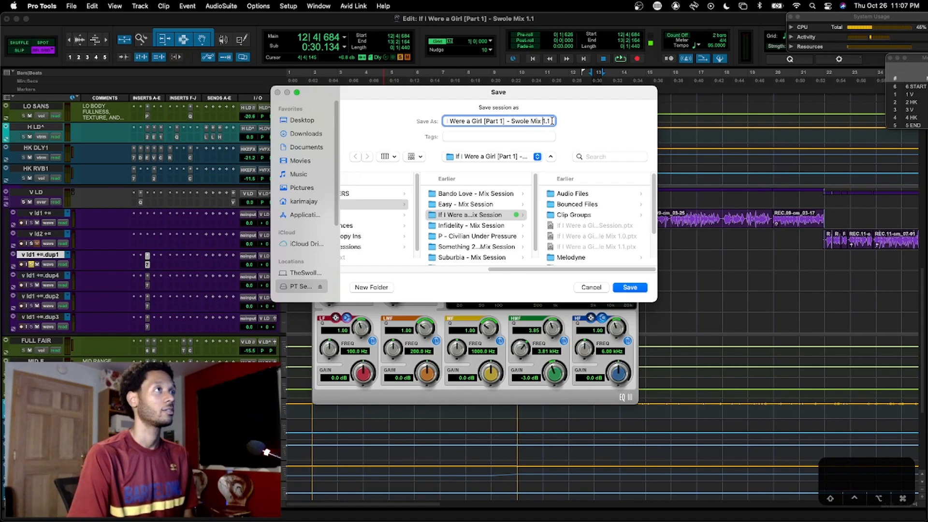
pyautogui.moveTo(552, 121); pyautogui.dragTo(561, 110)
pyautogui.press('Right')
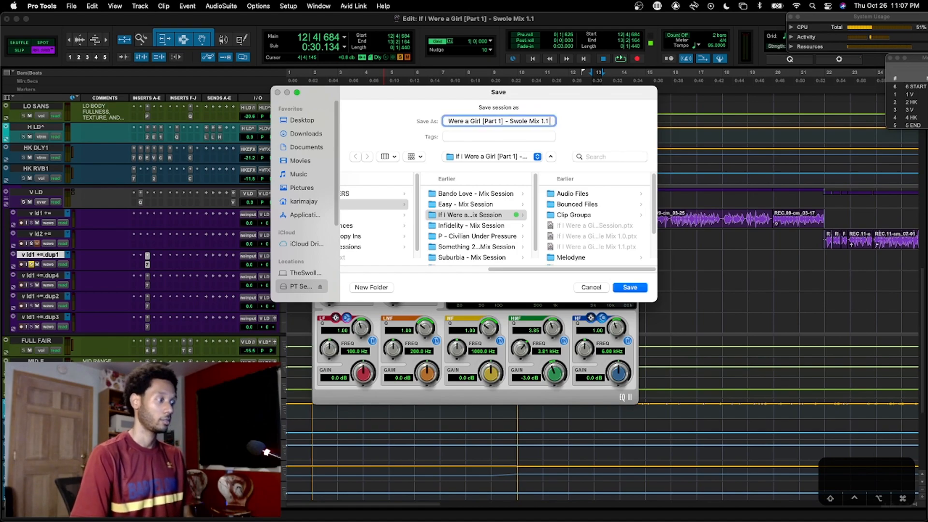
pyautogui.write('I')
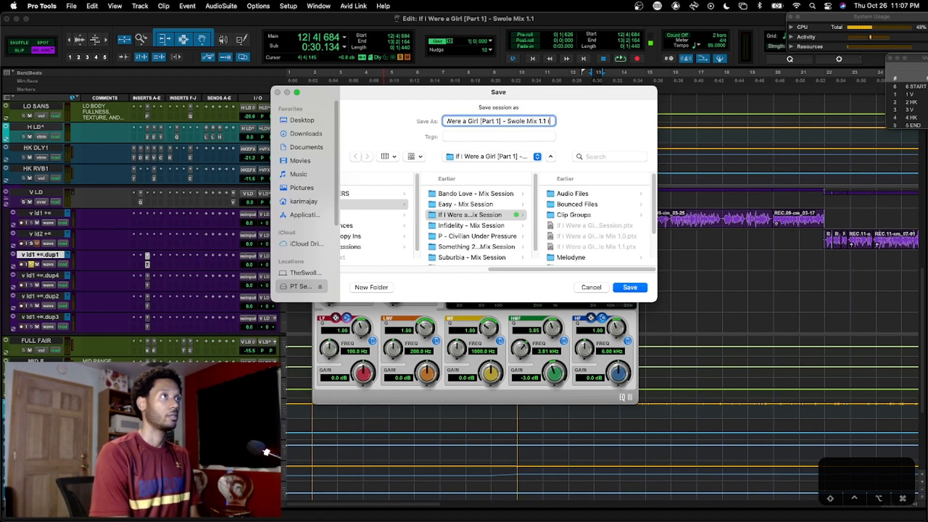
pyautogui.press('BackSpace')
pyautogui.press('BackSpace')
pyautogui.write('(')
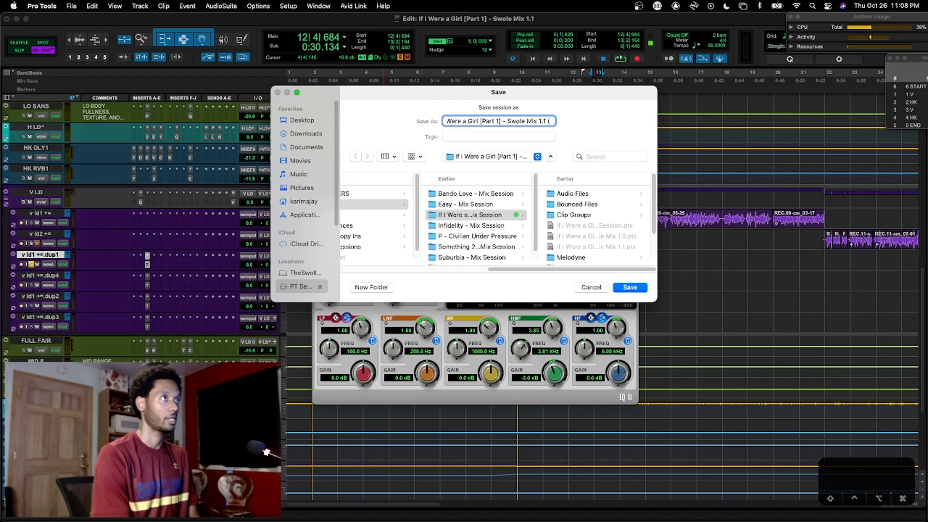
pyautogui.write('Break')
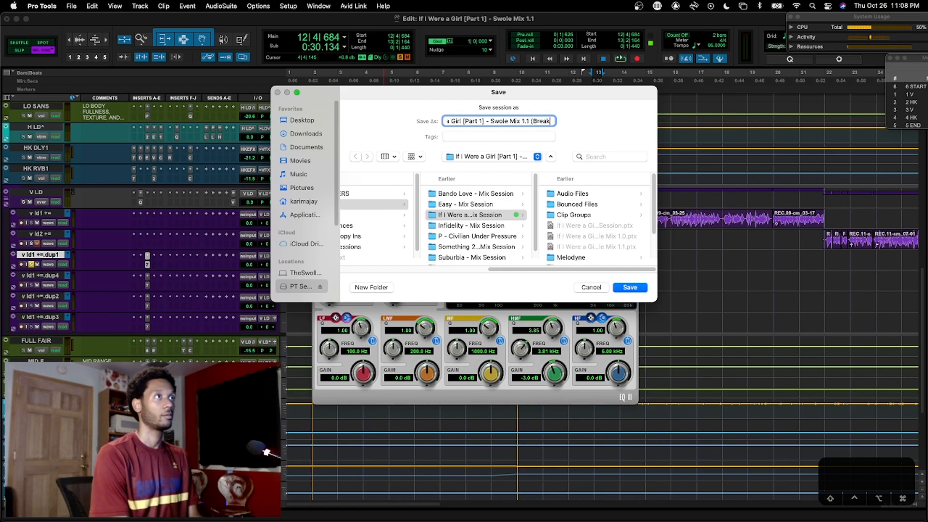
pyautogui.write('down')
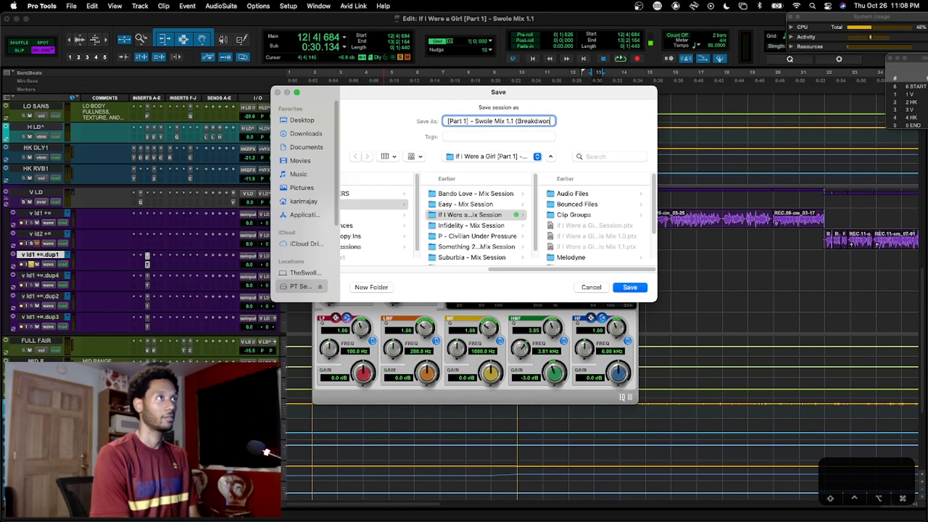
pyautogui.press('BackSpace')
pyautogui.press('BackSpace')
pyautogui.press('BackSpace')
pyautogui.press('BackSpace')
pyautogui.press('BackSpace')
pyautogui.press('BackSpace')
pyautogui.press('BackSpace')
pyautogui.press('BackSpace')
pyautogui.press('BackSpace')
# Complete the session name as "If I Were a Girl [Part 1] - Swole Mix 1.1 (Deconstruction)" and save it
pyautogui.write('De')
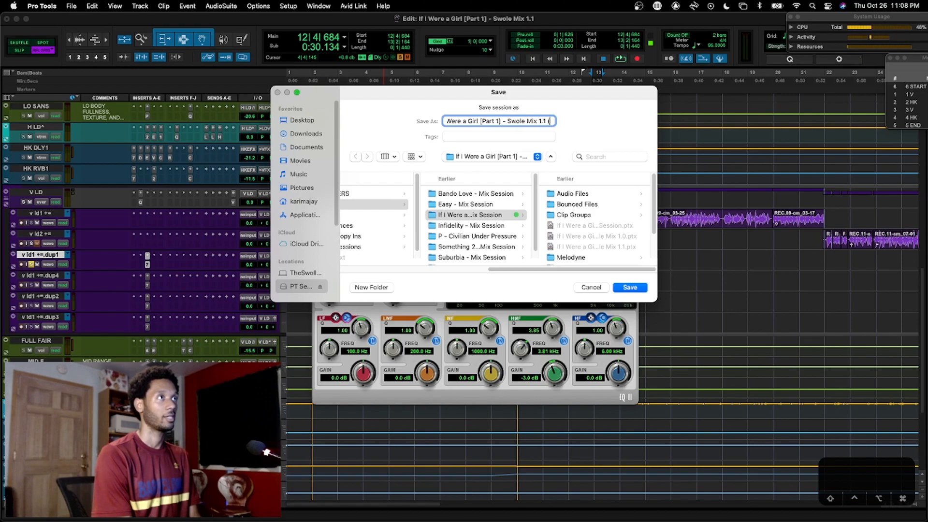
pyautogui.write('con')
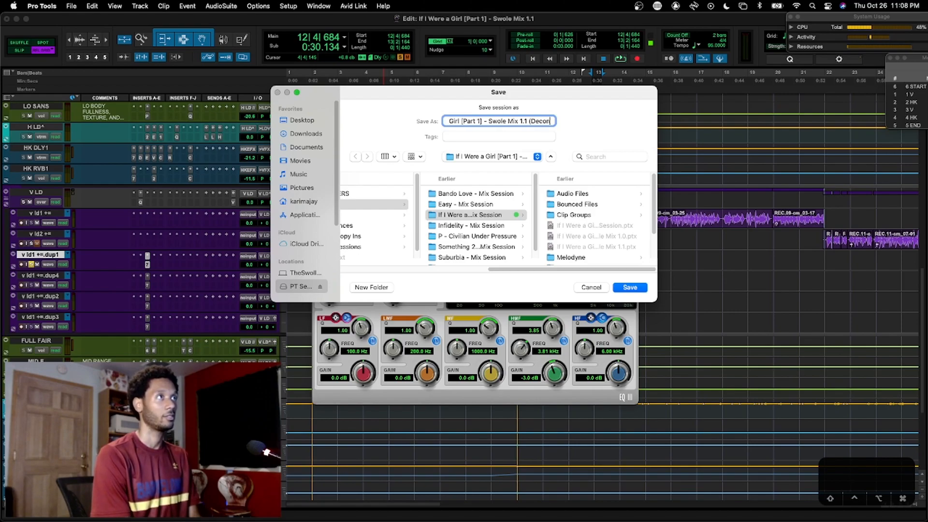
pyautogui.write('struction)')
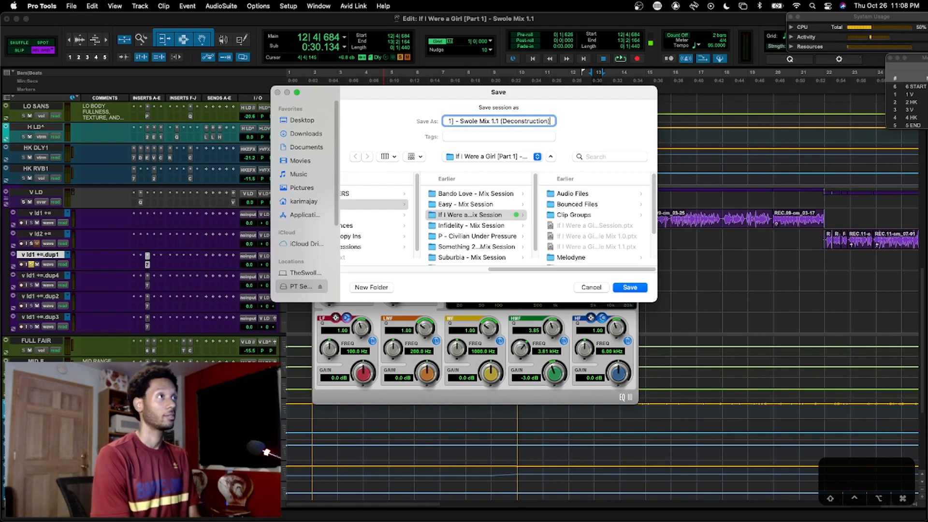
pyautogui.press('Return')
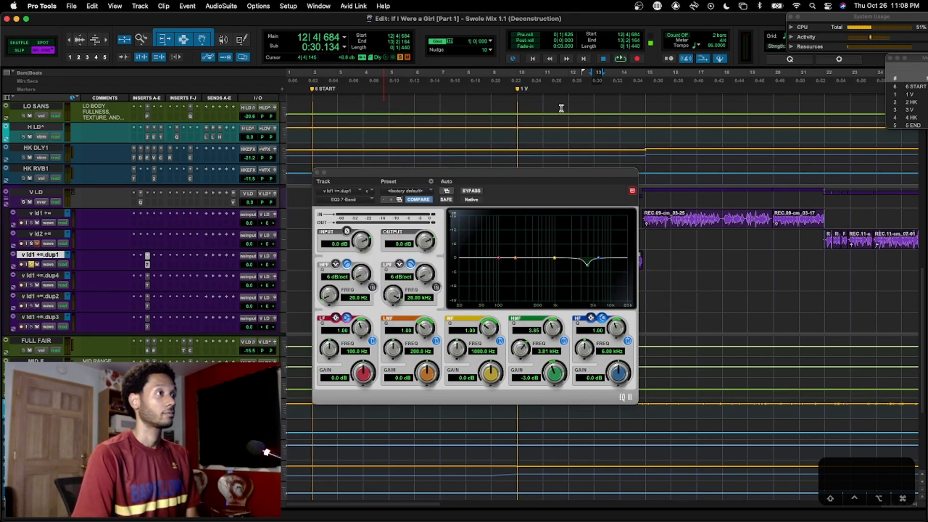
# Adjust the HMF gain on v ld1 dup1's EQ3 7-Band during playback, close the plugin, and unsolo the track
pyautogui.press('space')
pyautogui.moveTo(548, 377); pyautogui.dragTo(555, 379)
pyautogui.press('space')
pyautogui.click(317, 172)
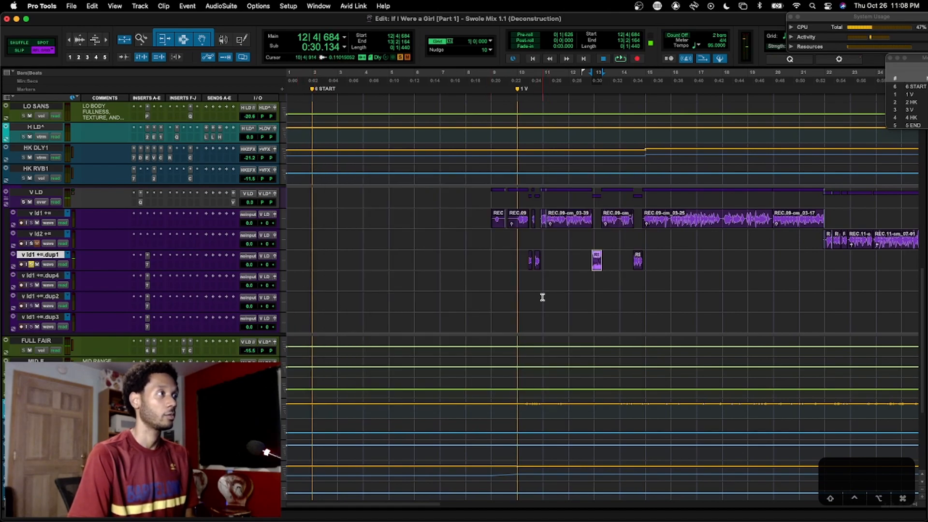
pyautogui.click(31, 265)
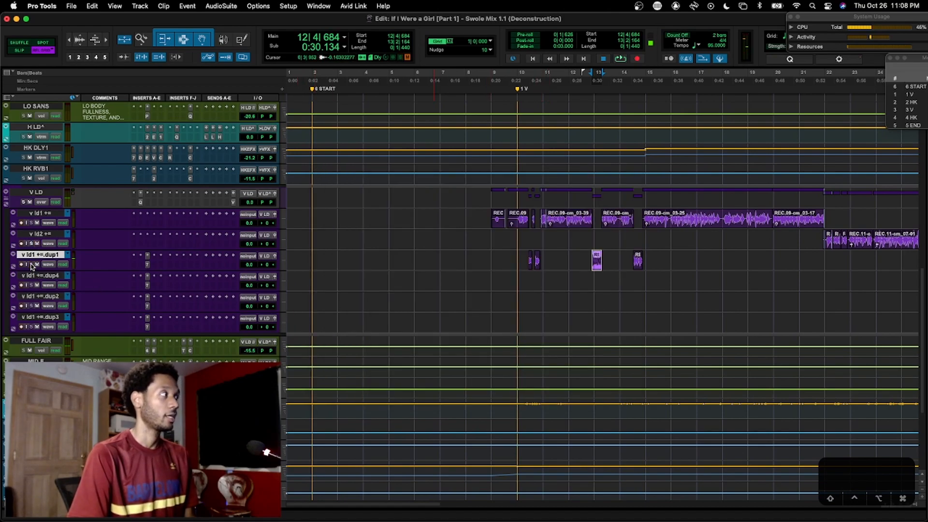
# Review the clips on the four v ld1 duplicate tracks and inspect each track's EQ3 7-Band settings
pyautogui.scroll(-1, 410, 317)
pyautogui.click(683, 282)
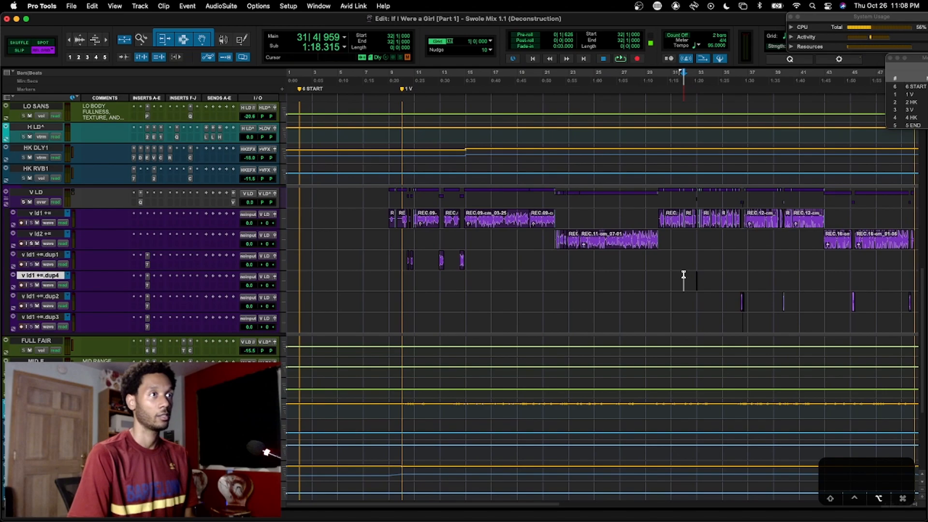
pyautogui.scroll(2, 684, 275)
pyautogui.scroll(-2, 741, 321)
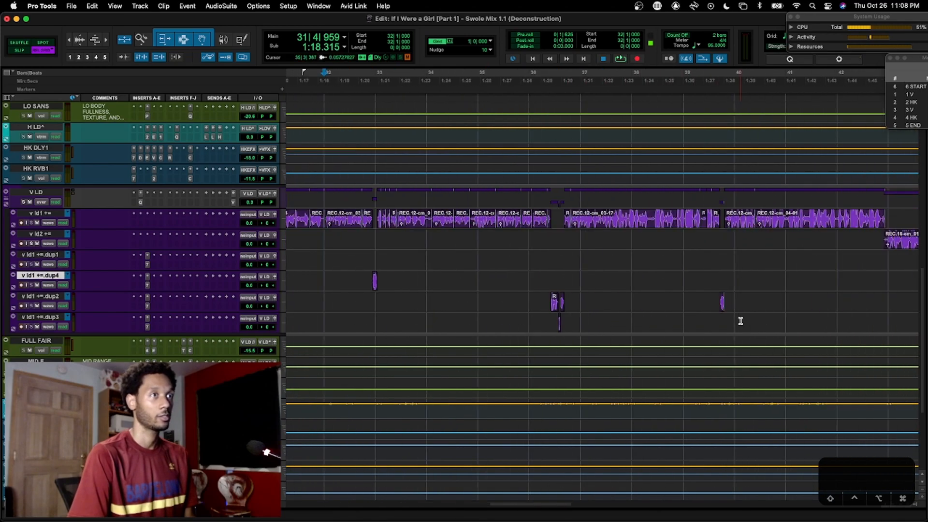
pyautogui.click(147, 266)
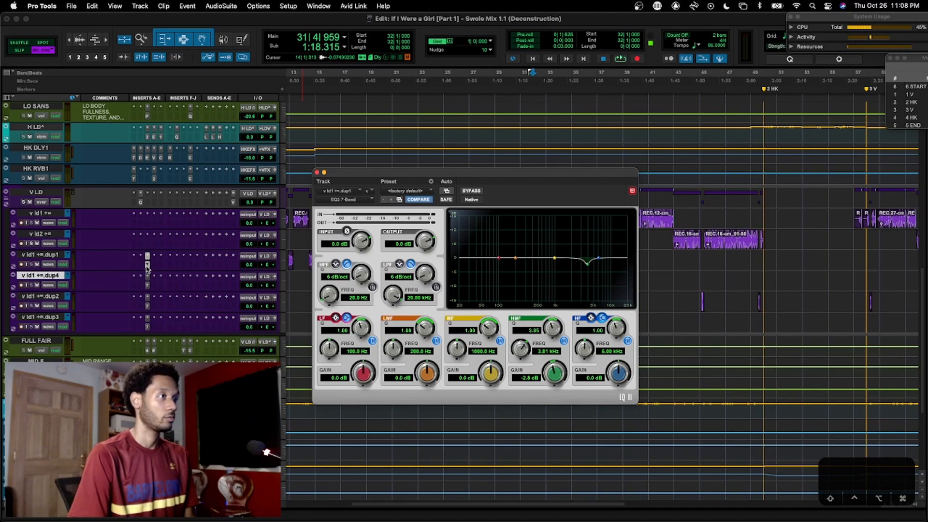
pyautogui.click(148, 286)
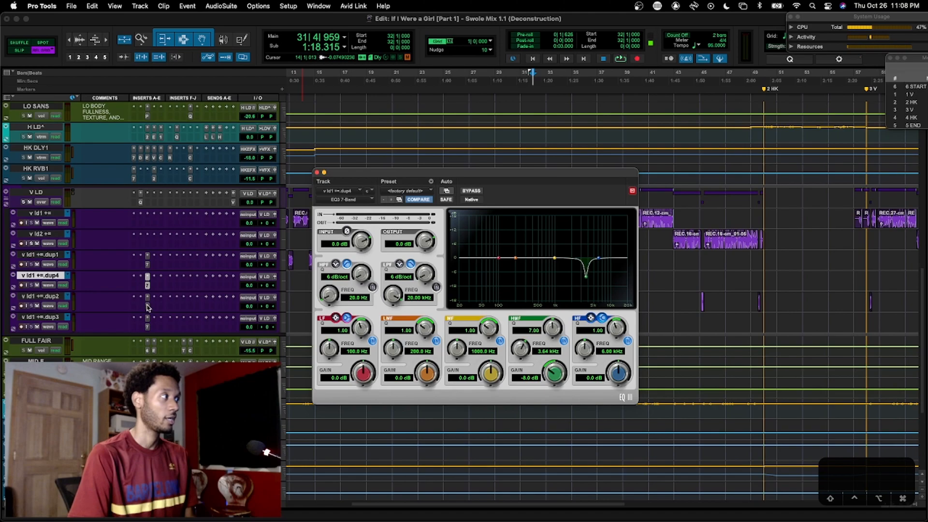
pyautogui.click(148, 307)
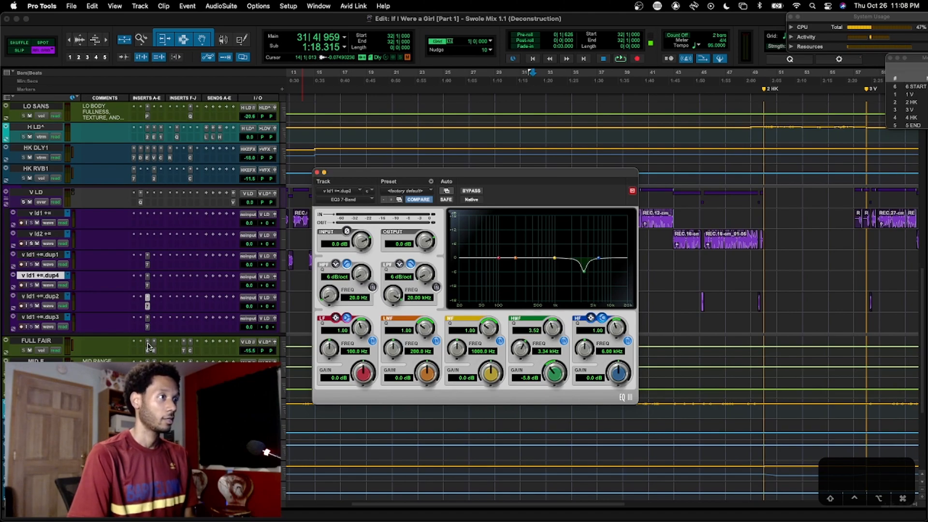
pyautogui.click(148, 329)
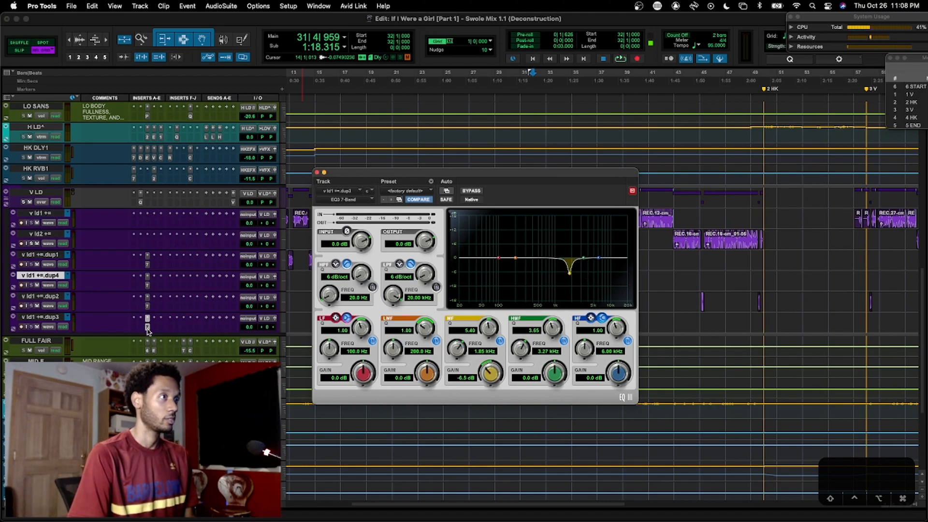
pyautogui.click(147, 329)
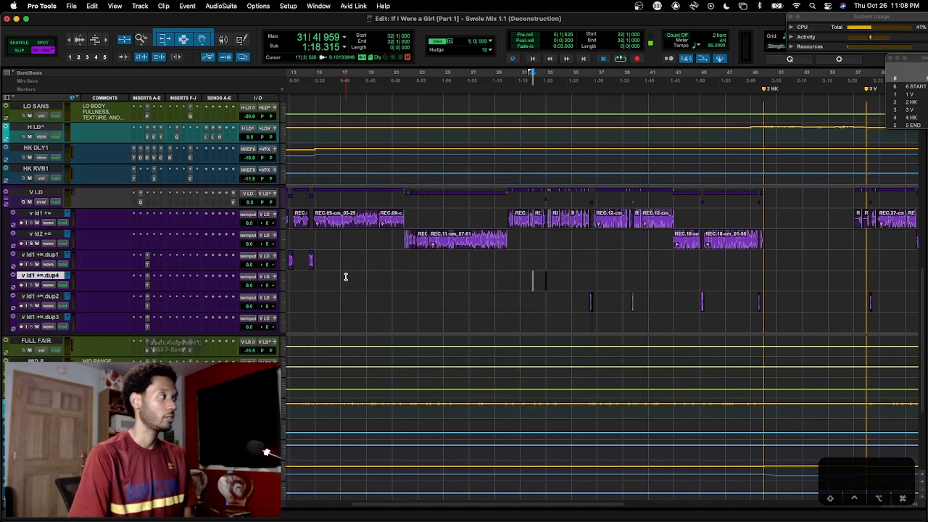
pyautogui.click(147, 256)
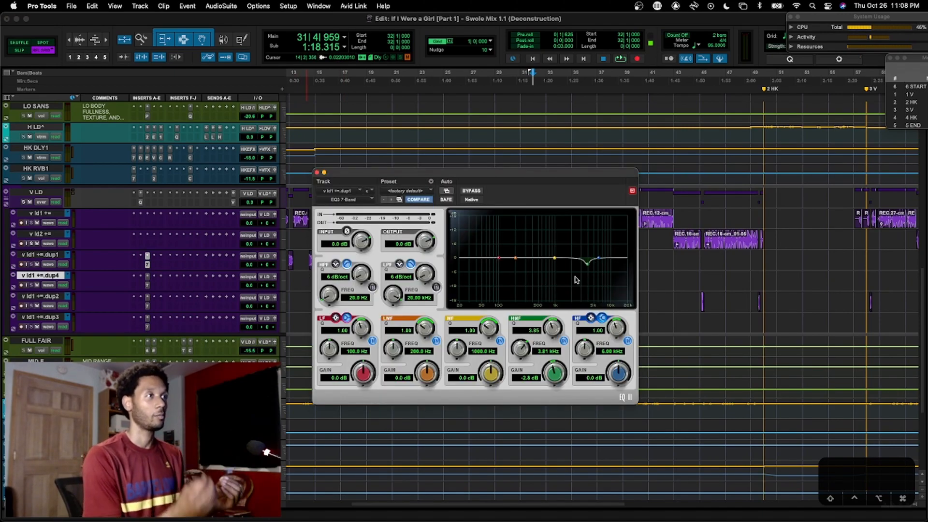
pyautogui.click(316, 174)
# Collapse the V LD folder track and bypass all inserts on the V LD^ track
pyautogui.hscroll(-10, 342, 225)
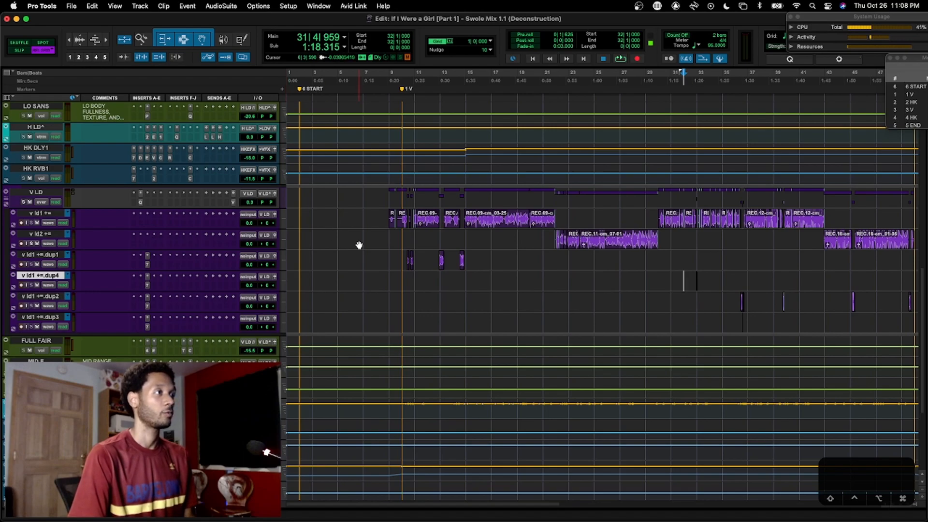
pyautogui.press('super+bracketleft')
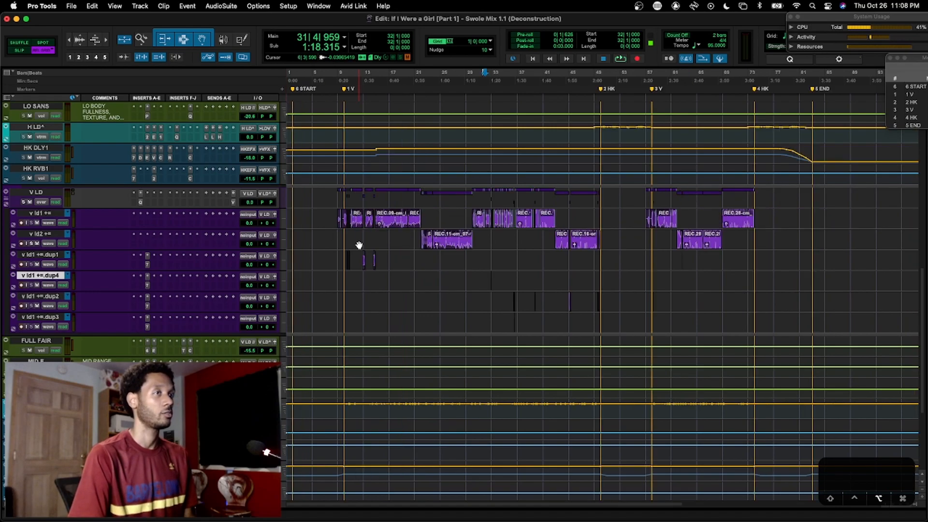
pyautogui.click(8, 202)
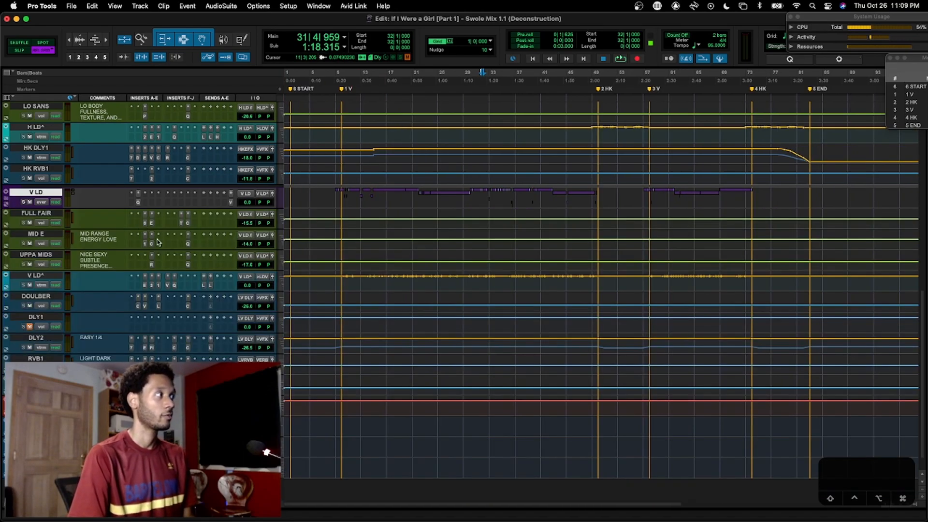
pyautogui.click(57, 276)
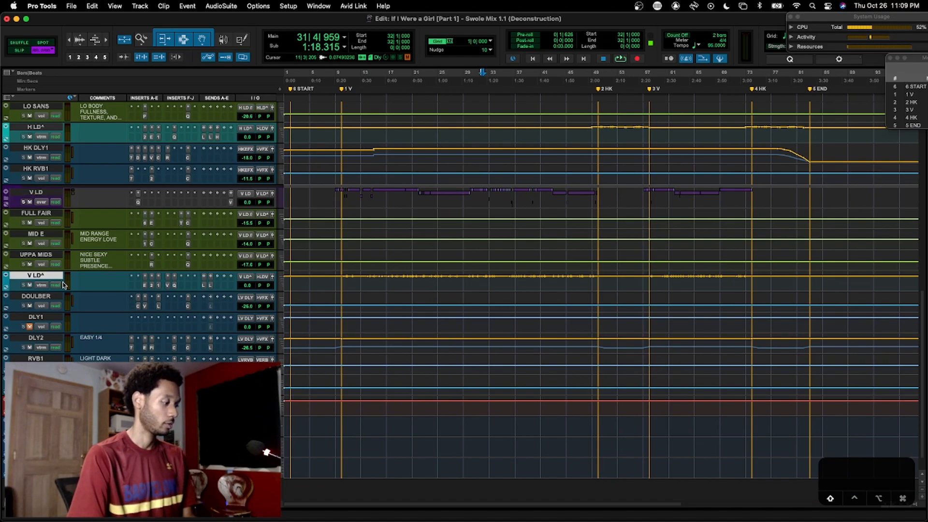
# Mute the FULL FAIR, MID E and UPPA MIDS tracks together
pyautogui.click(46, 214)
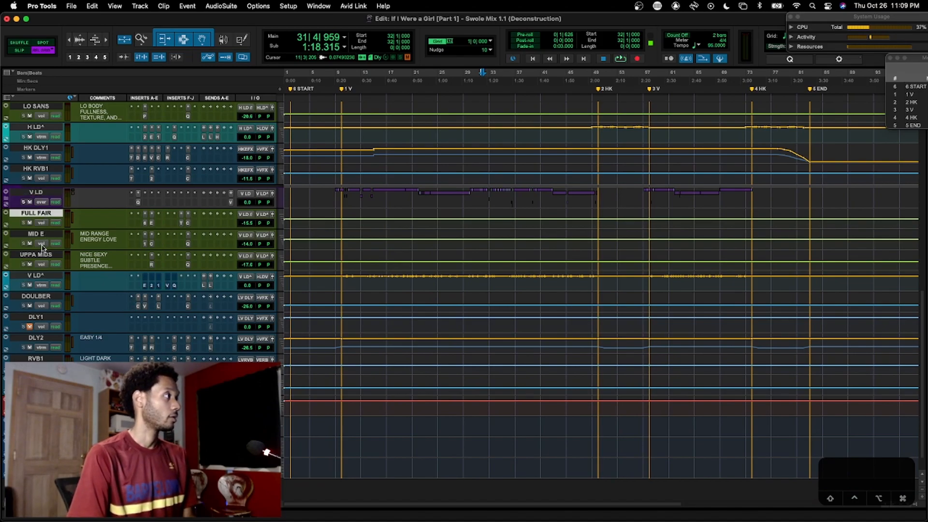
pyautogui.keyDown('shift'); pyautogui.click(43, 255); pyautogui.keyUp('shift')
pyautogui.hotkey('shift', 'm')
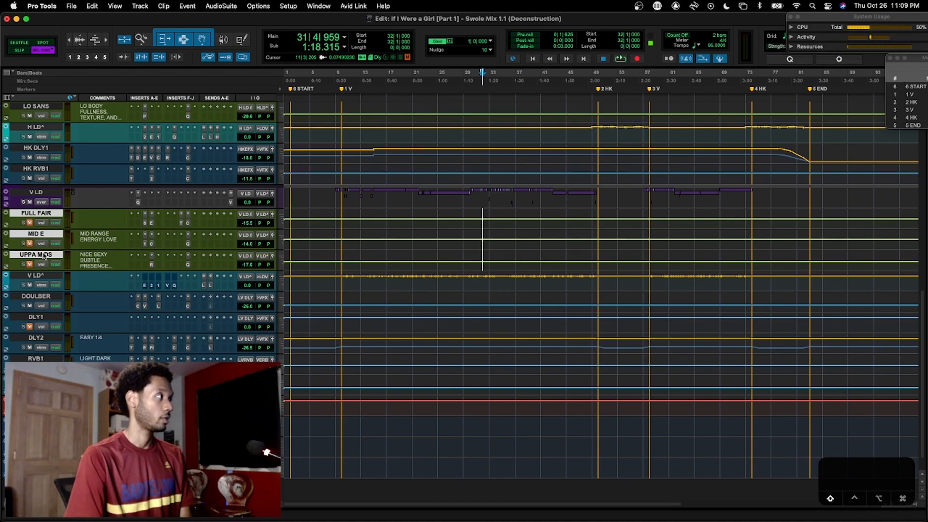
# Bypass the insert on the V LD folder track and select its range from the 1 V marker to the 2 HK marker
pyautogui.click(43, 193)
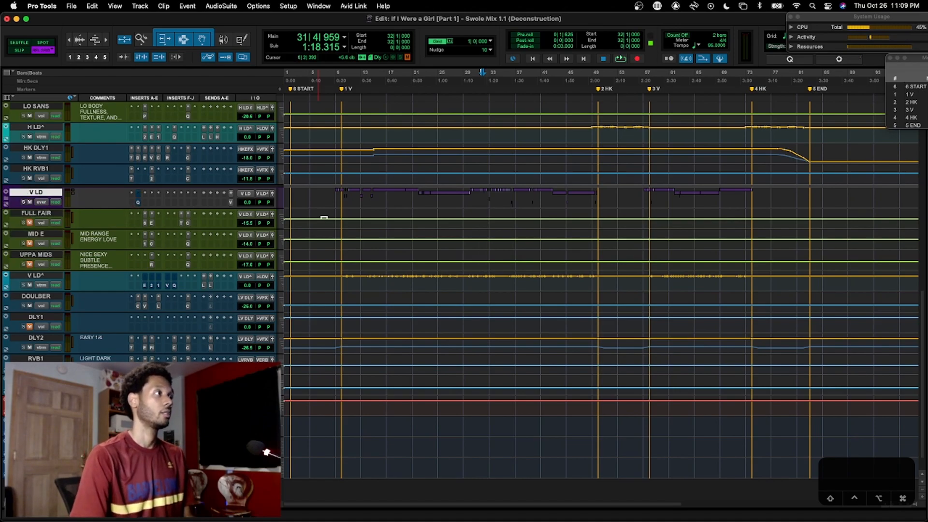
pyautogui.click(341, 198)
pyautogui.moveTo(359, 199); pyautogui.dragTo(600, 201)
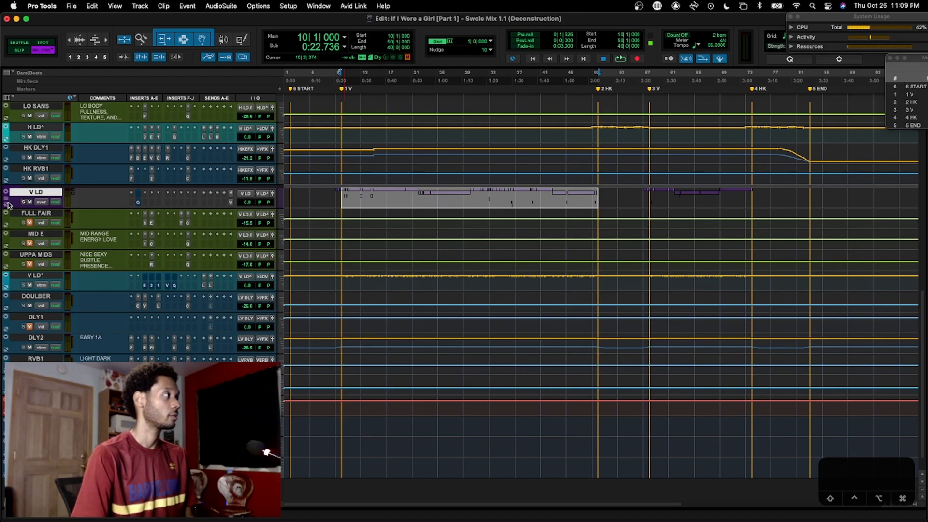
# Expand the V LD folder and zoom in on all its lead vocal tracks over bars 8 to 20
pyautogui.click(6, 199)
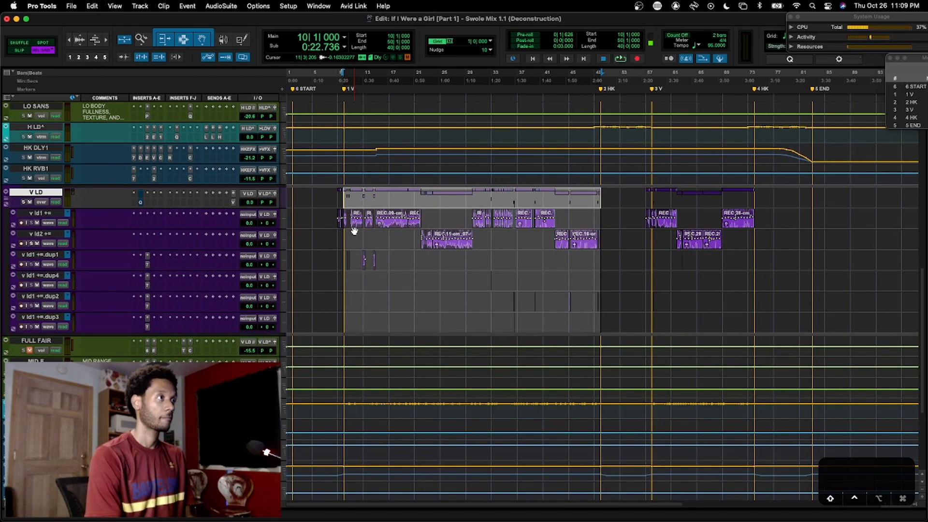
pyautogui.moveTo(339, 214); pyautogui.dragTo(406, 329)
pyautogui.scroll(-5, 405, 329)
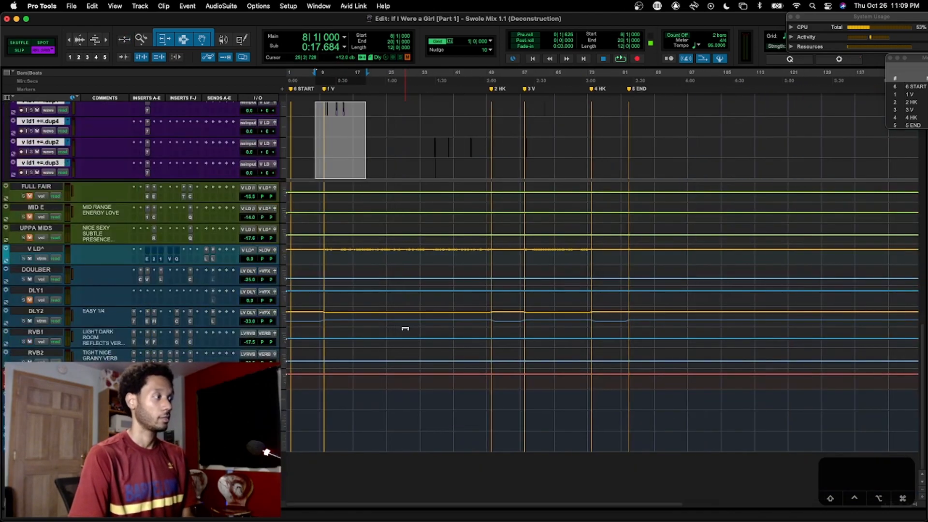
pyautogui.press('e')
pyautogui.scroll(2, 405, 329)
pyautogui.scroll(-2, 405, 329)
pyautogui.scroll(2, 405, 329)
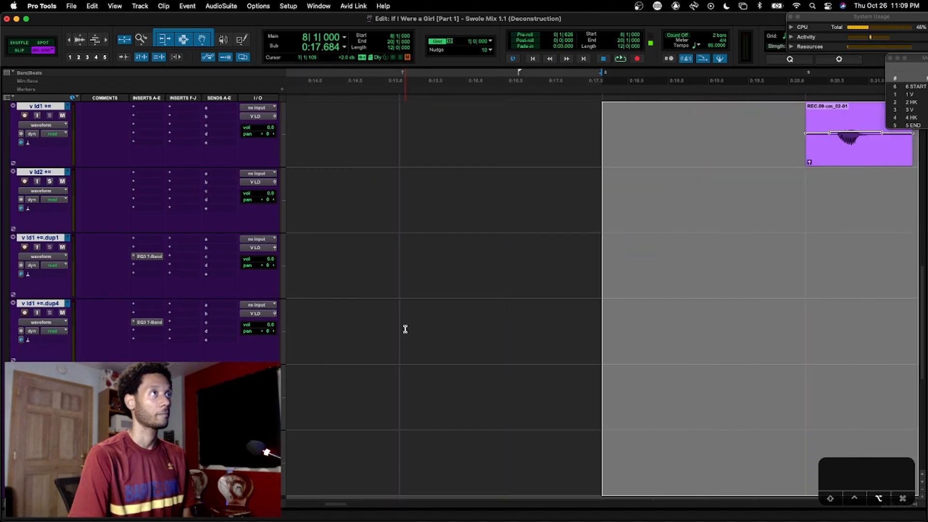
pyautogui.hscroll(5, 405, 329)
pyautogui.press('r')
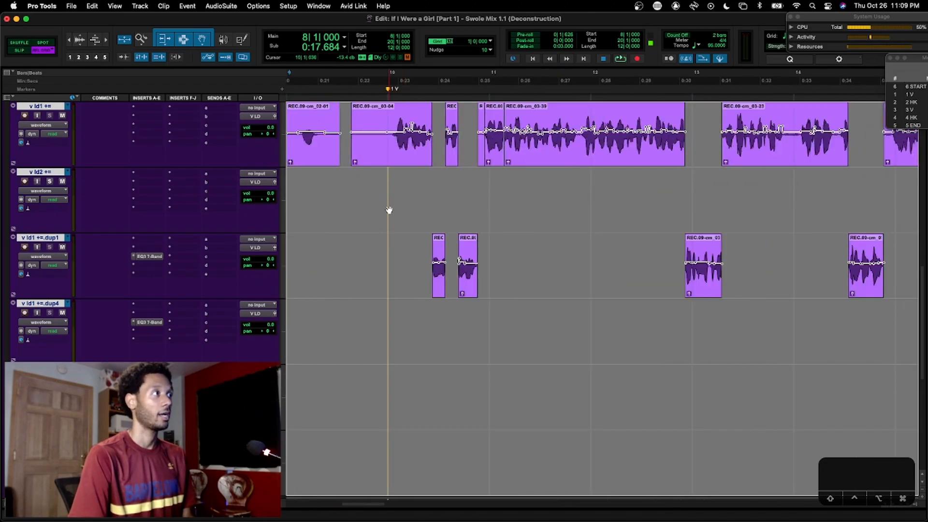
# Examine the clip gain edits on the lead vocal clips from the 1 V marker through the rest of the verse
pyautogui.click(386, 190)
pyautogui.press('t')
pyautogui.hscroll(10, 386, 190)
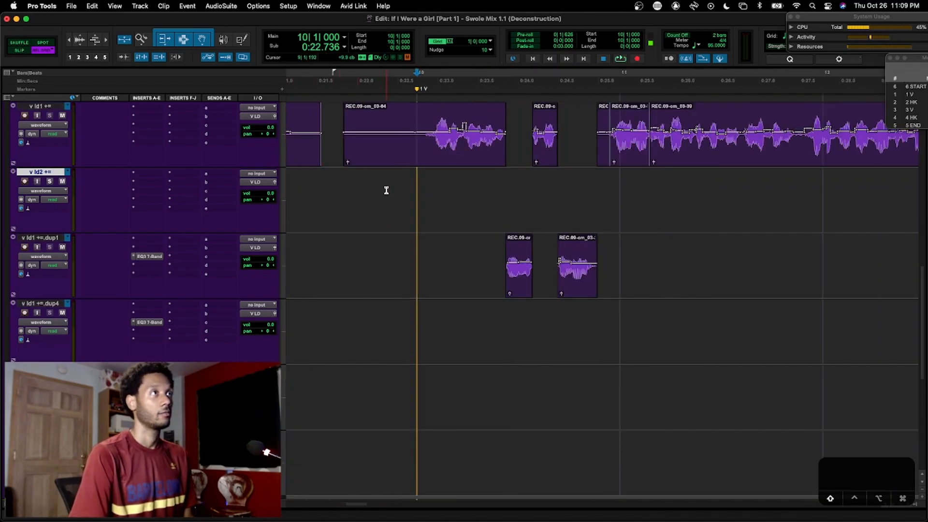
pyautogui.hscroll(10, 387, 190)
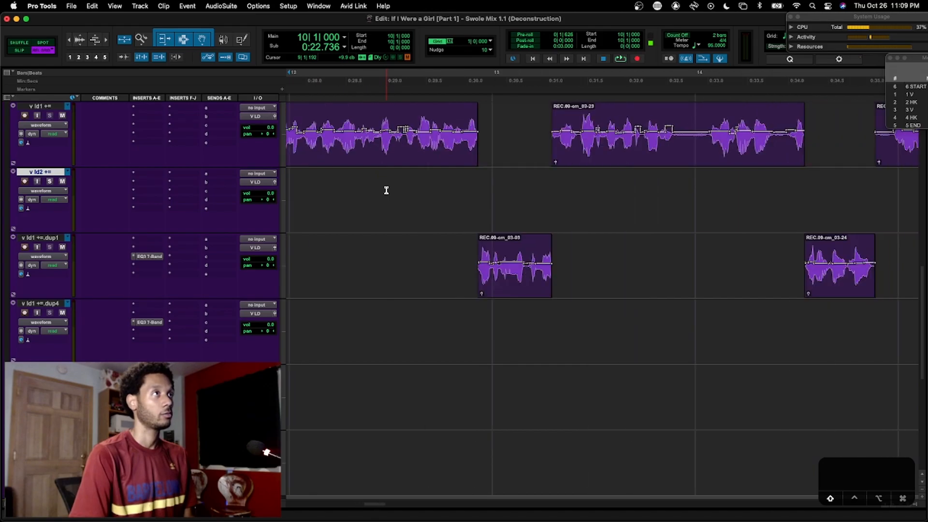
pyautogui.hscroll(15, 386, 190)
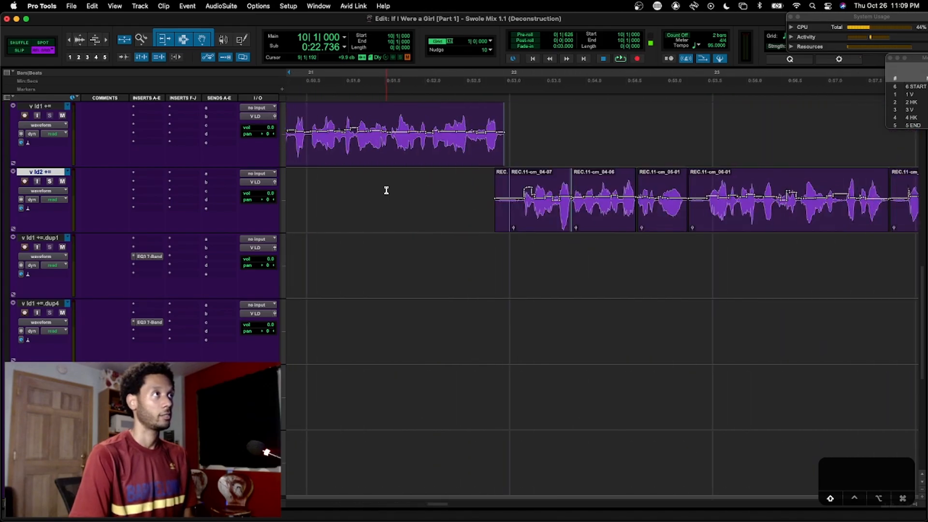
pyautogui.hscroll(20, 386, 190)
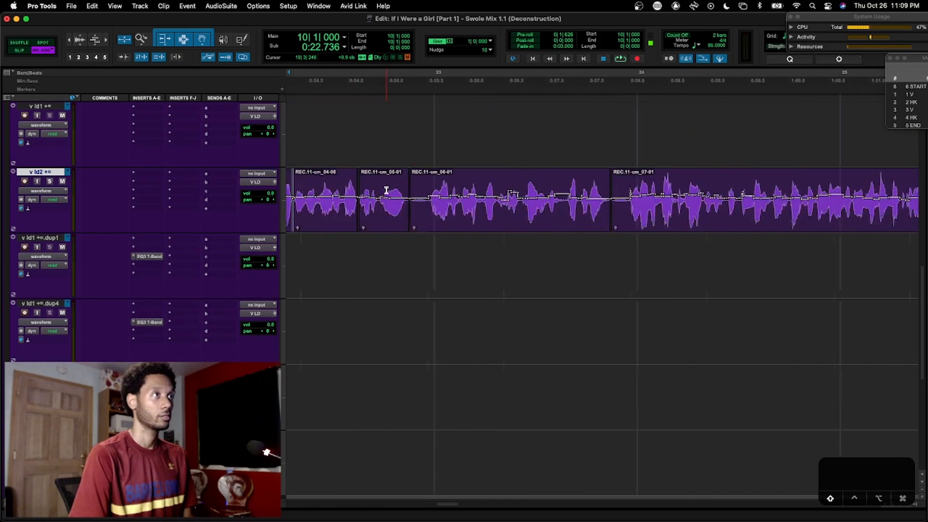
pyautogui.hscroll(20, 386, 190)
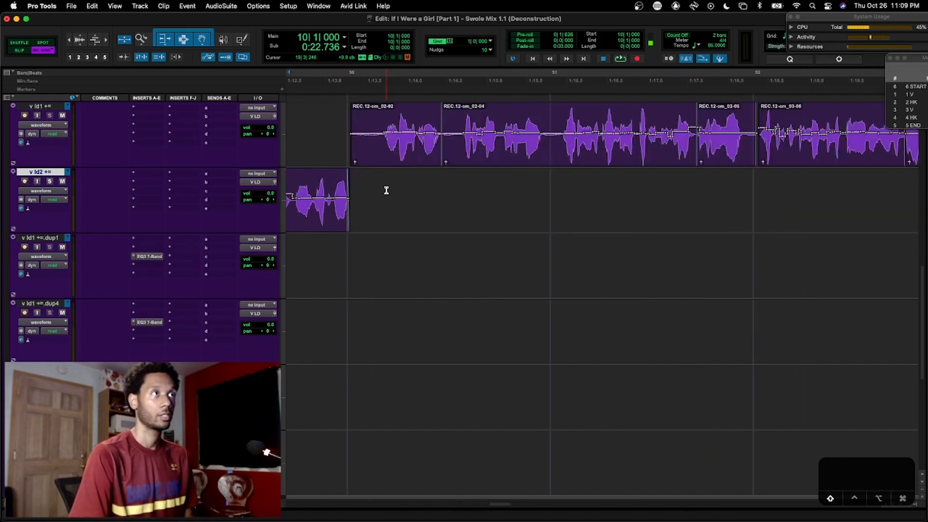
pyautogui.hscroll(10, 386, 190)
pyautogui.scroll(-10, 386, 190)
pyautogui.scroll(-5, 385, 189)
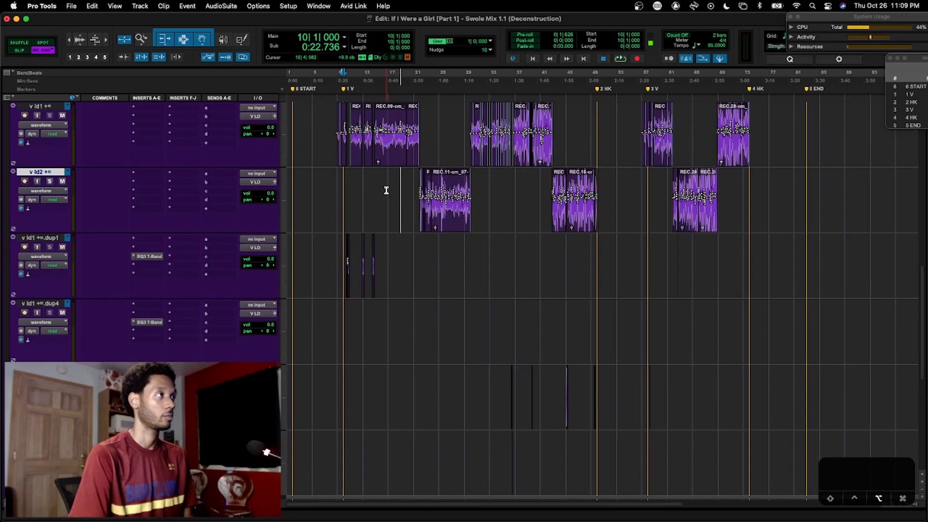
# Leave the enlarged track view, collapse the V LD folder track, and return the cursor to the session start
pyautogui.click(331, 181)
pyautogui.press('e')
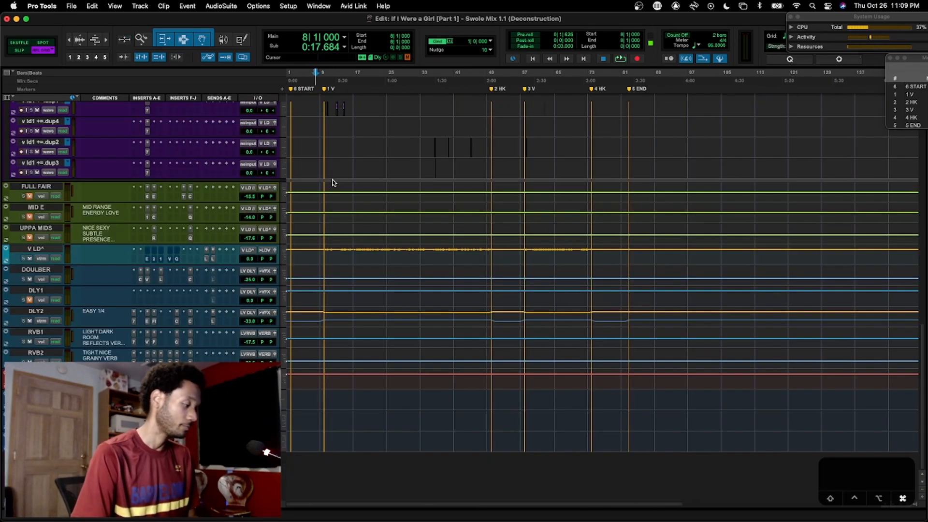
pyautogui.scroll(4, 354, 182)
pyautogui.scroll(3, 354, 182)
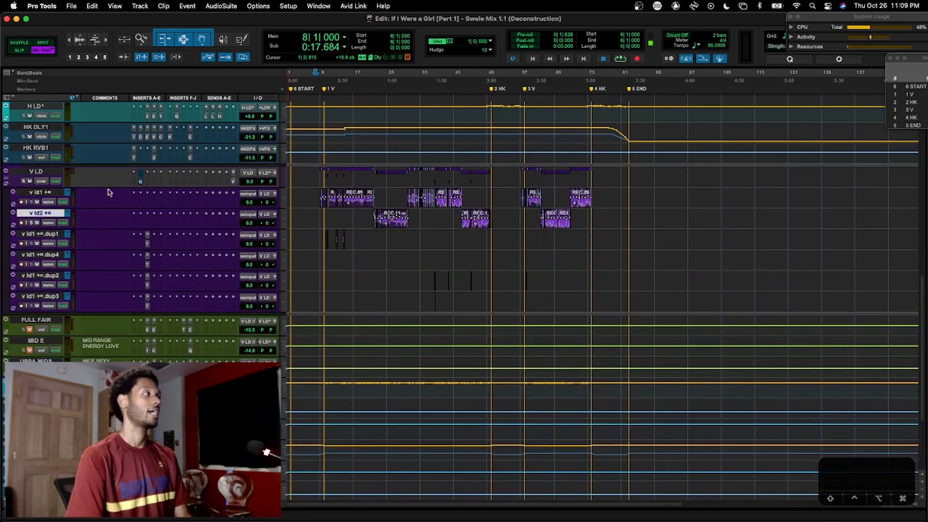
pyautogui.click(43, 172)
pyautogui.click(5, 179)
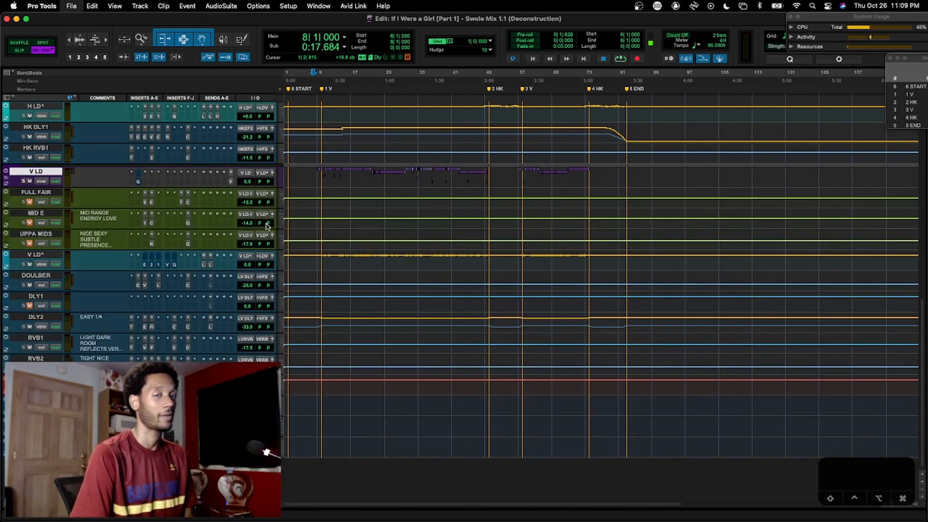
pyautogui.press('Return')
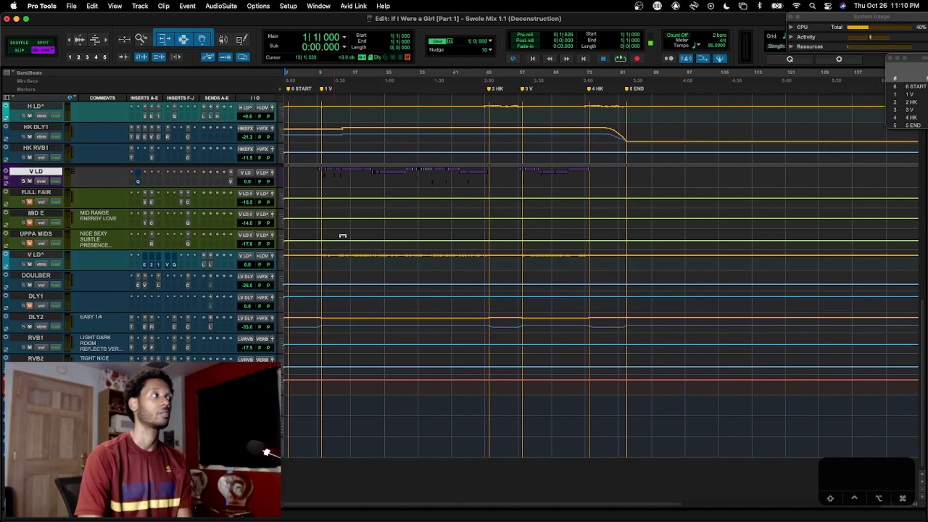
# Expand the V LD folder, zoom in on v ld1 and v ld2 over bars 7 to 17, and show their volume automation
pyautogui.scroll(10, 338, 232)
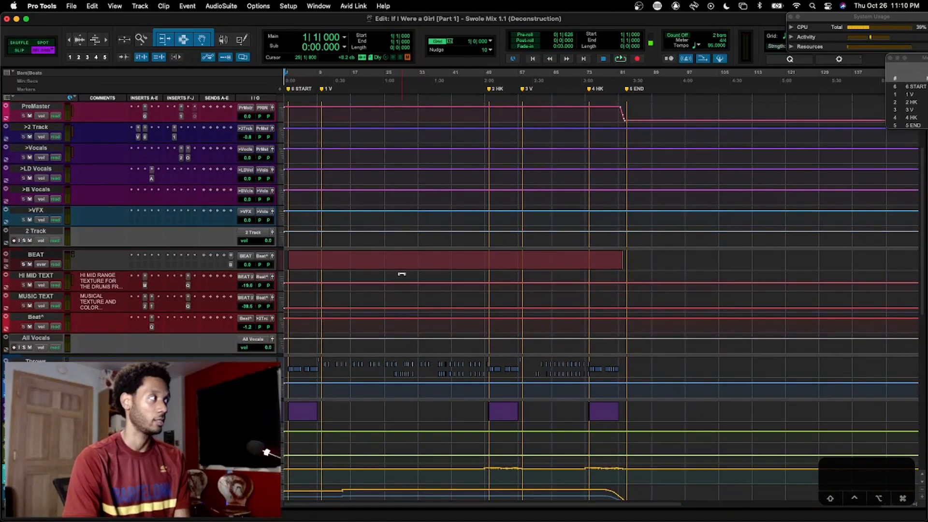
pyautogui.scroll(-10, 401, 273)
pyautogui.scroll(-4, 8, 243)
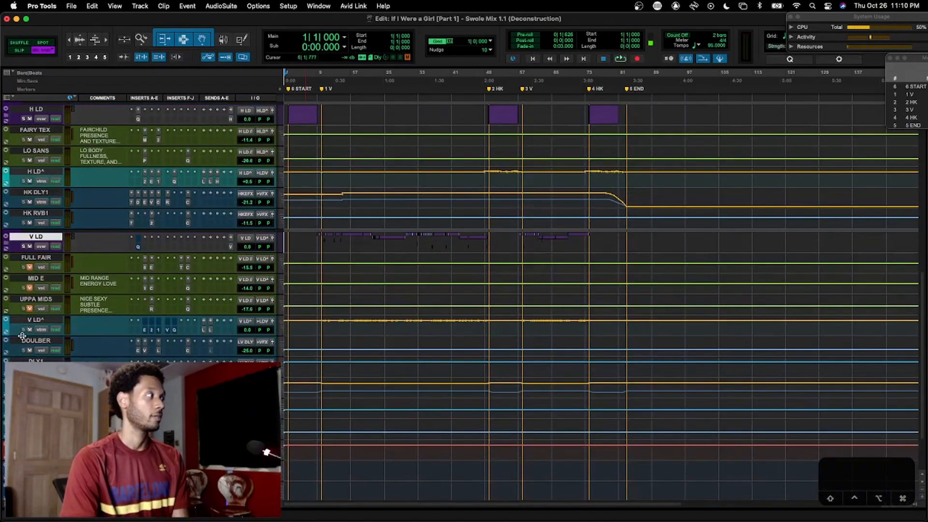
pyautogui.click(7, 245)
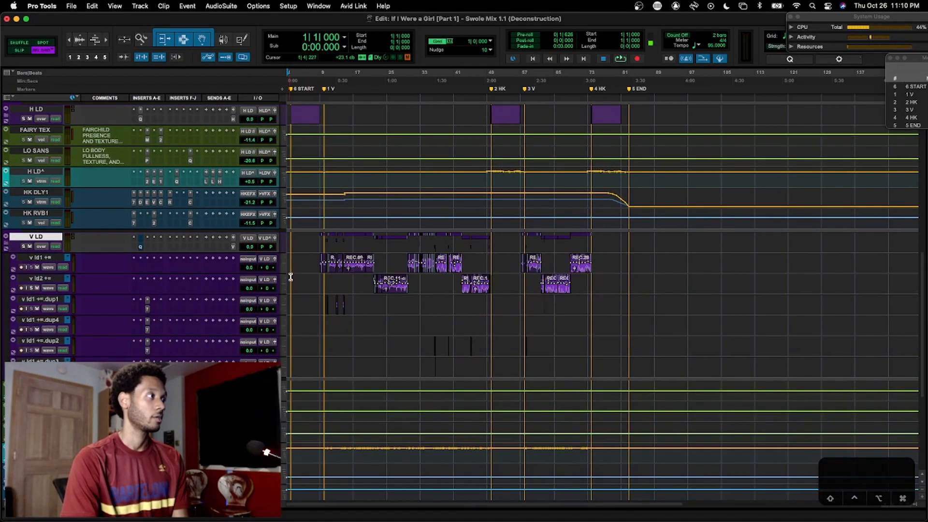
pyautogui.moveTo(310, 256); pyautogui.dragTo(343, 301)
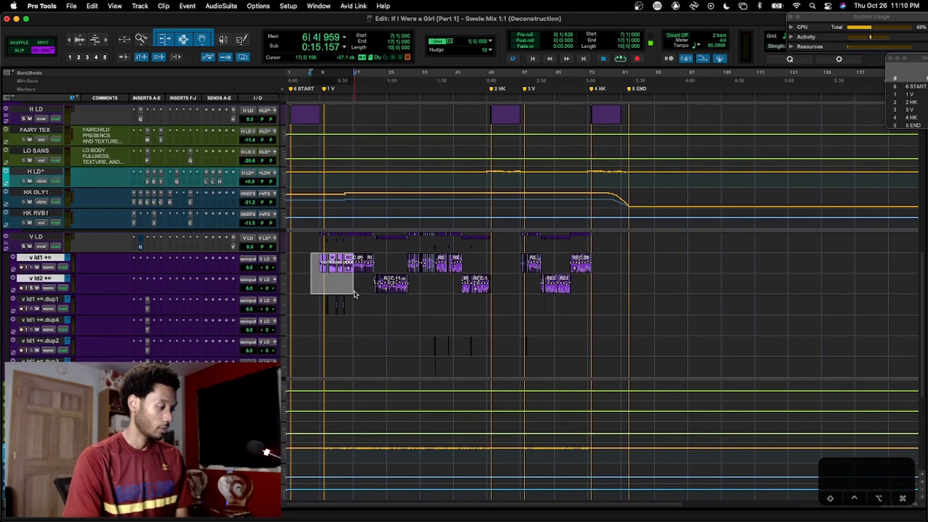
pyautogui.press('e')
pyautogui.hotkey('ctrl', '-')
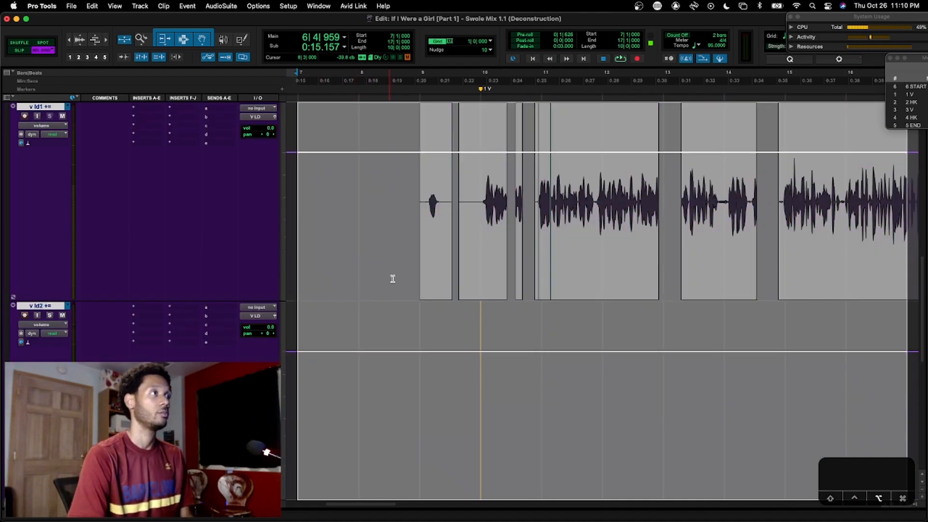
# Raise a short section of the v ld1 volume automation between two new breakpoints just before bar 12
pyautogui.hscroll(-5, 448, 238)
pyautogui.hscroll(5, 450, 239)
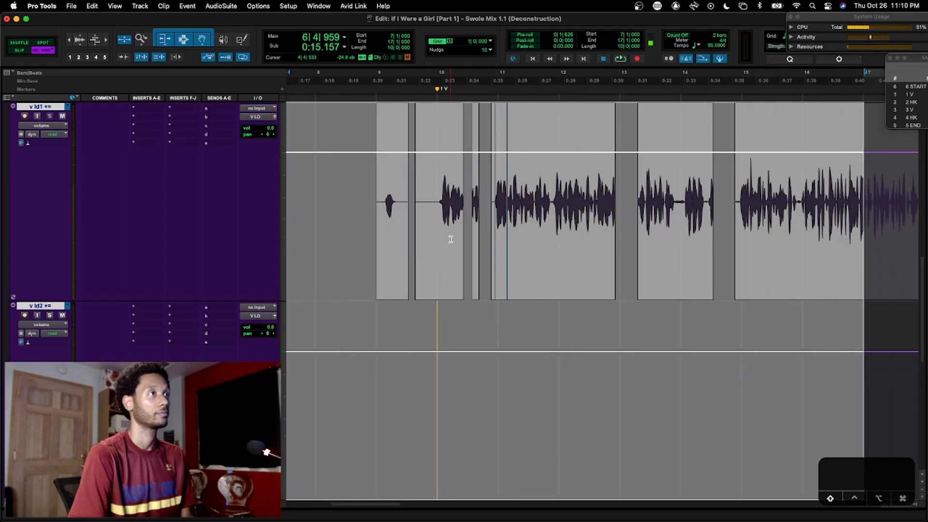
pyautogui.click(538, 178)
pyautogui.scroll(3, 537, 178)
pyautogui.press('F2')
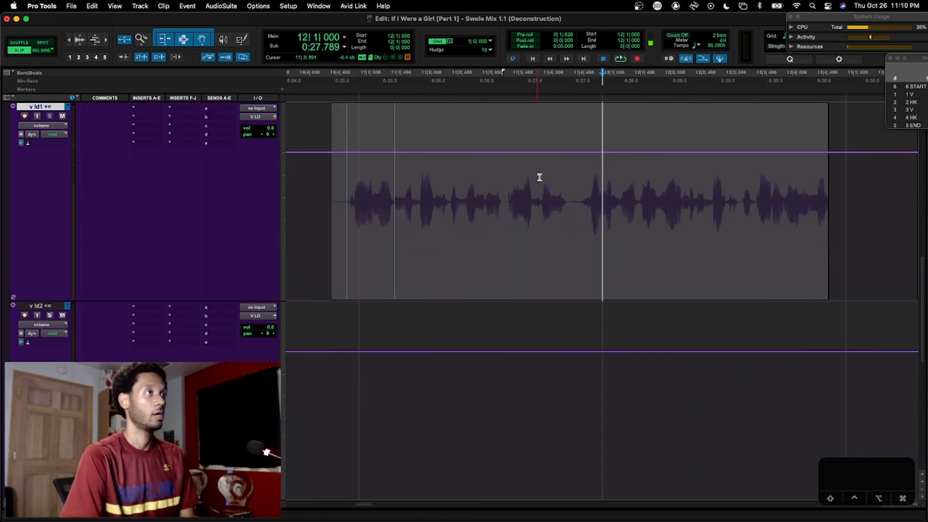
pyautogui.click(579, 179)
pyautogui.scroll(2, 580, 181)
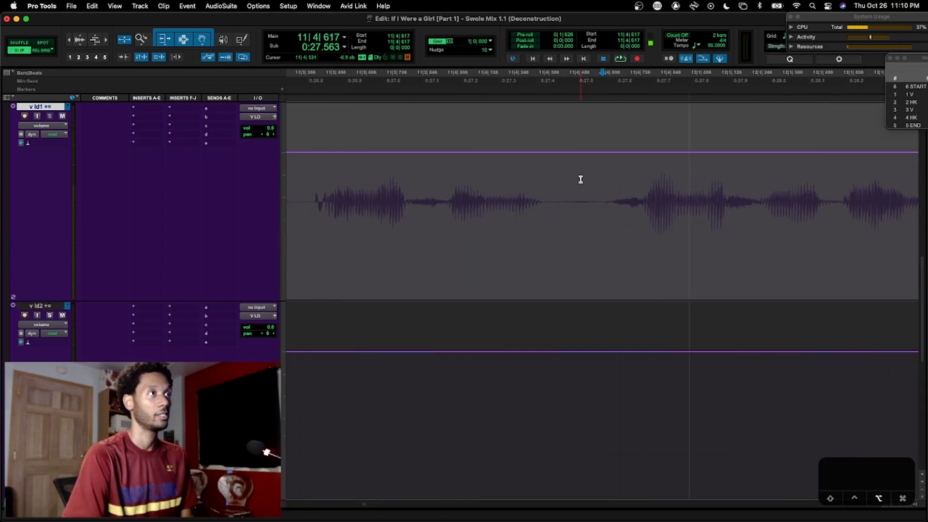
pyautogui.keyDown('super'); pyautogui.click(608, 191); pyautogui.keyUp('super')
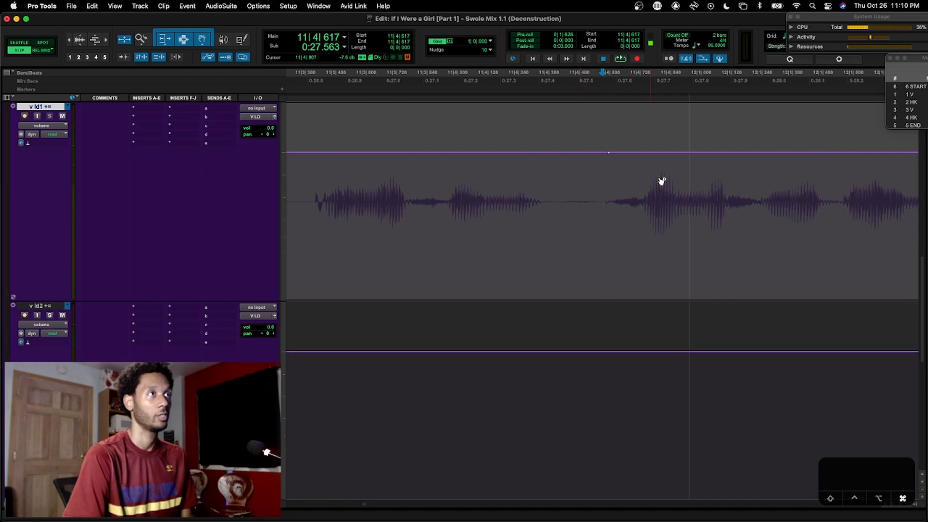
pyautogui.keyDown('super'); pyautogui.click(682, 176); pyautogui.keyUp('super')
pyautogui.moveTo(656, 135); pyautogui.dragTo(658, 130)
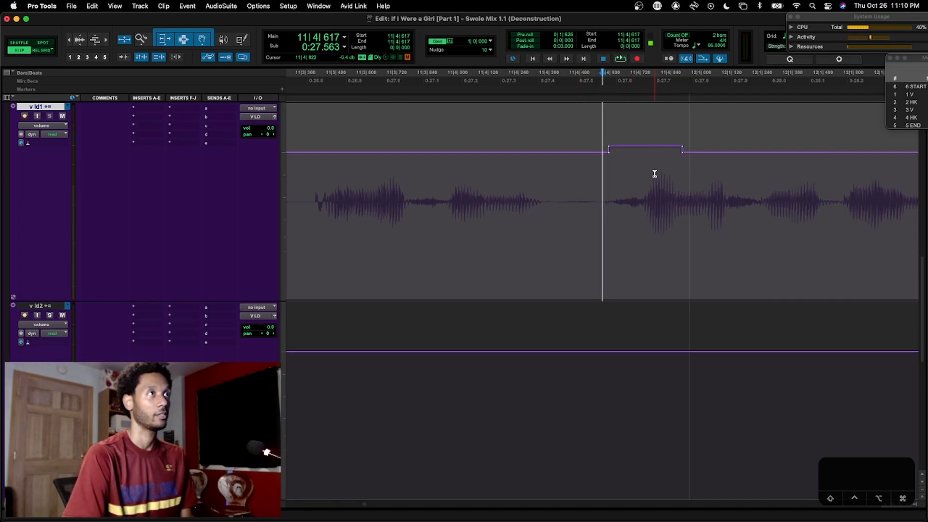
# Select the v ld1 phrase from bar 11 beat 3 to bar 12 beat 4 and undo the volume automation raise
pyautogui.press('super+bracketleft')
pyautogui.press('super+bracketleft')
pyautogui.press('super+bracketleft')
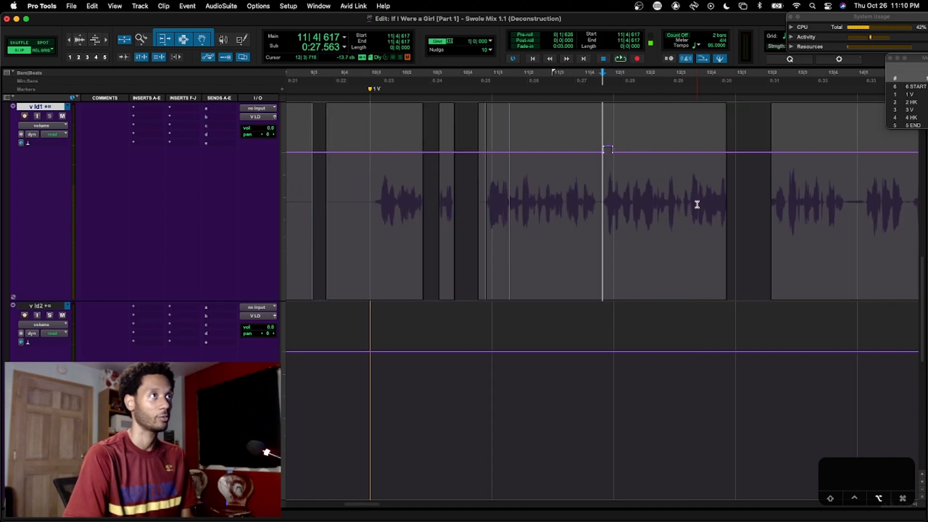
pyautogui.moveTo(560, 176); pyautogui.dragTo(718, 182)
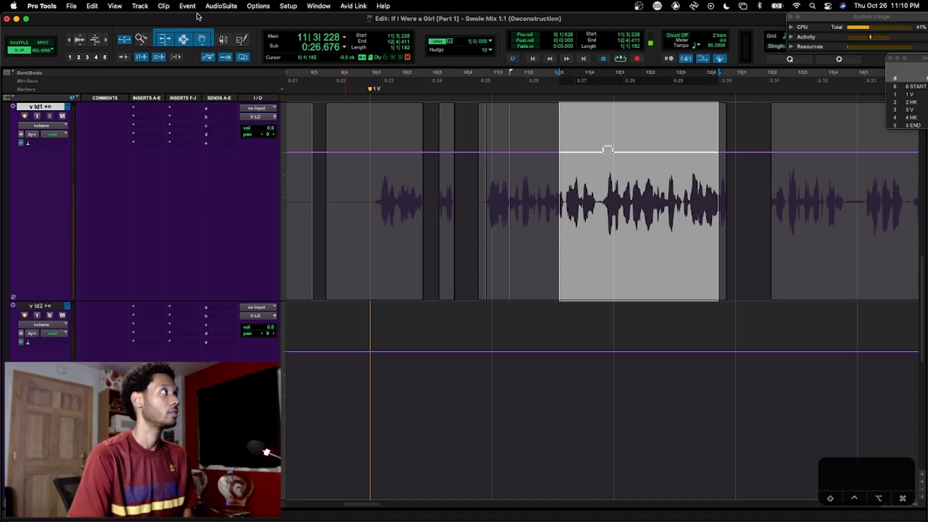
pyautogui.press('super+z')
pyautogui.press('super+z')
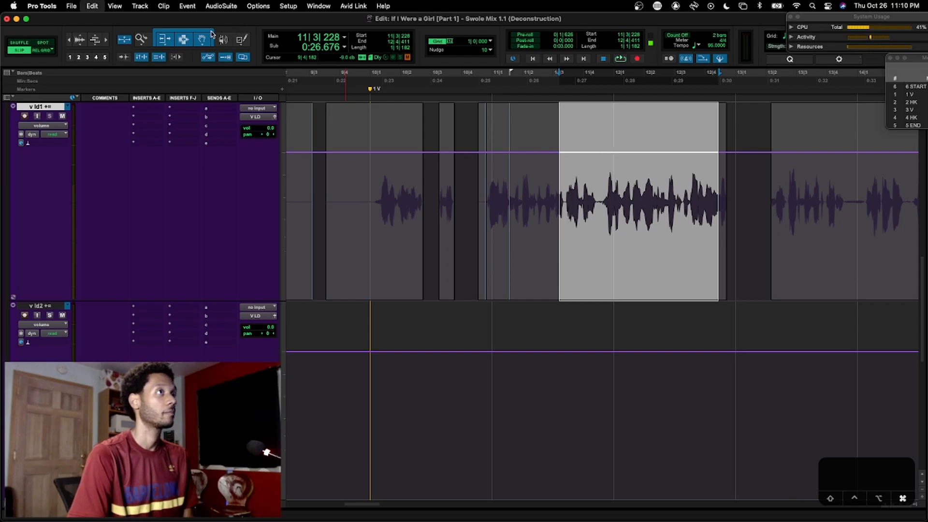
# Open the keyboard shortcut settings and search the commands for "coa"
pyautogui.click(144, 6)
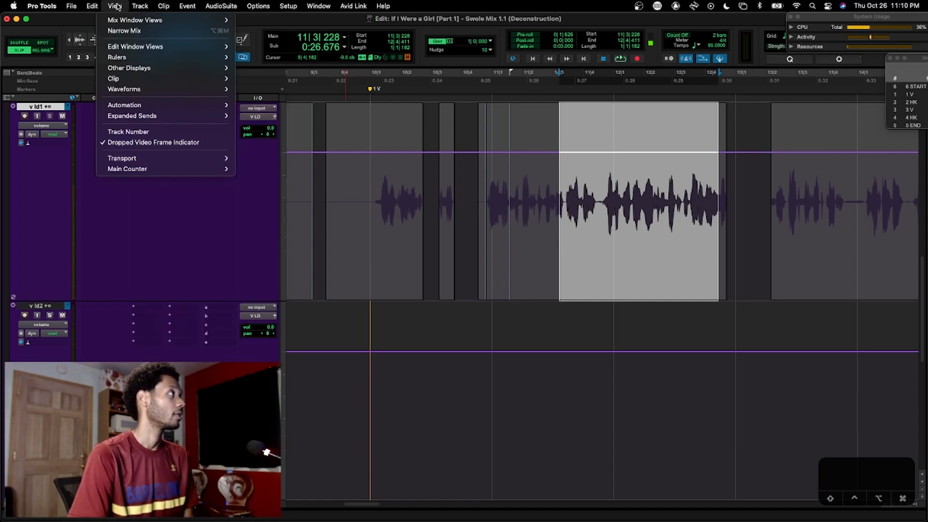
pyautogui.moveTo(103, 7)
pyautogui.moveTo(140, 7)
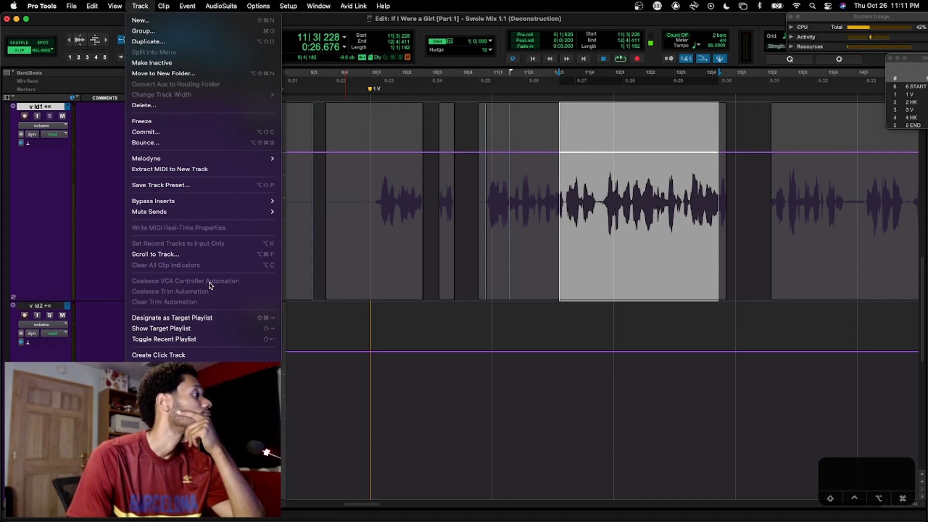
pyautogui.moveTo(314, 3)
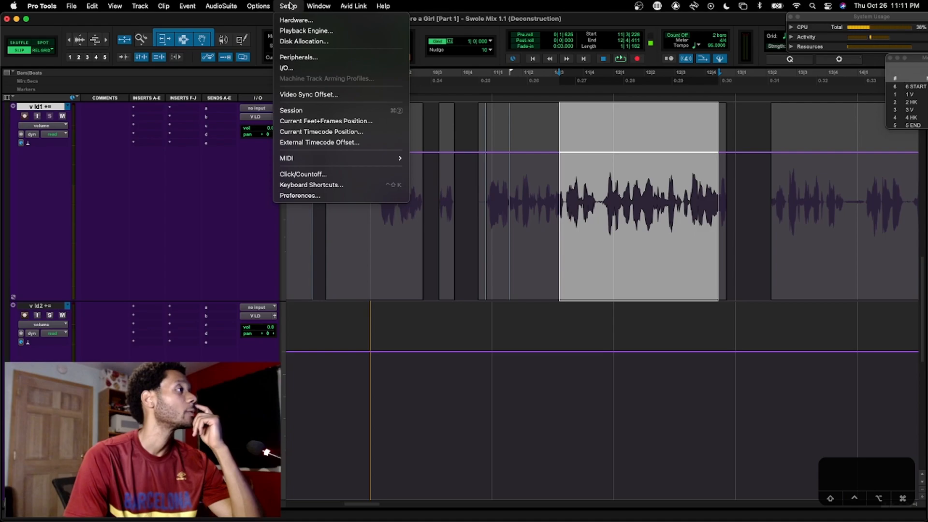
pyautogui.click(331, 185)
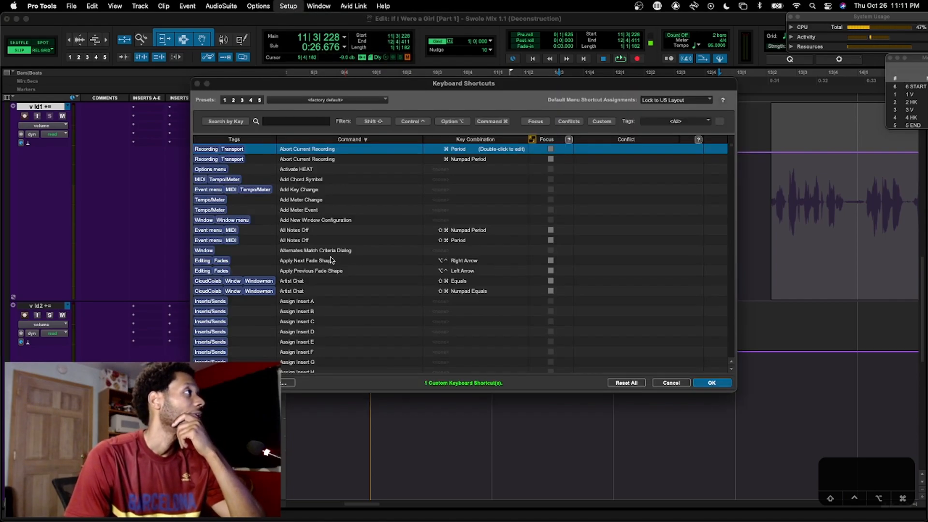
pyautogui.click(315, 121)
pyautogui.write('coa')
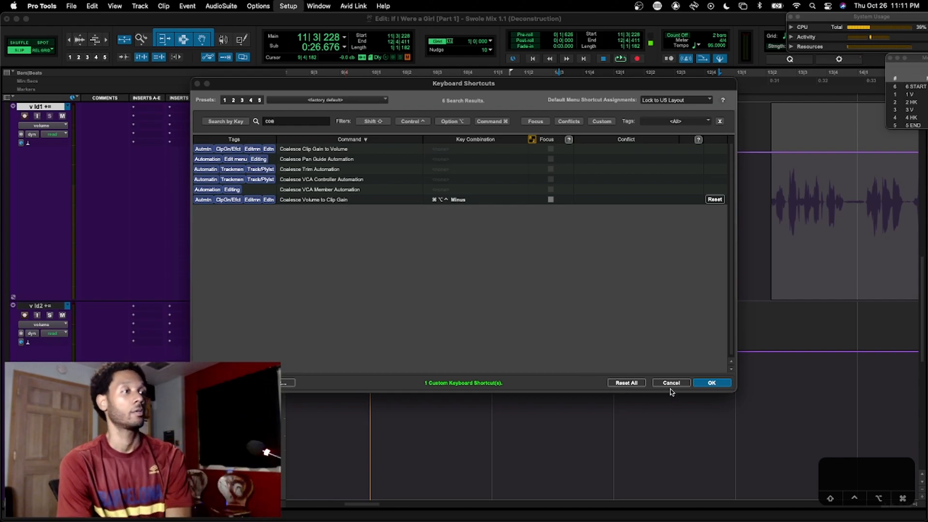
# Clear the shortcut search, browse the full command list, and cancel out of the keyboard shortcut settings
pyautogui.press('BackSpace')
pyautogui.press('BackSpace')
pyautogui.press('BackSpace')
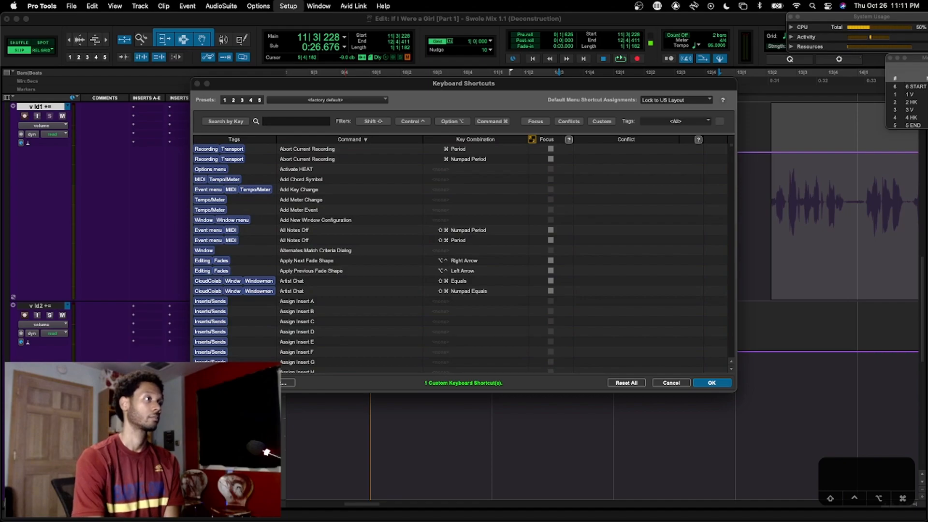
pyautogui.scroll(-5, 600, 284)
pyautogui.scroll(-15, 600, 283)
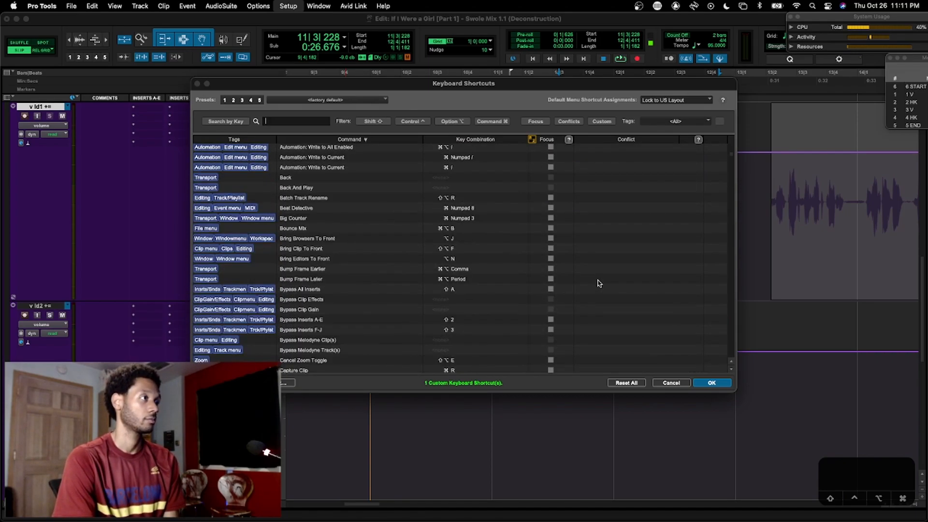
pyautogui.scroll(-3, 599, 284)
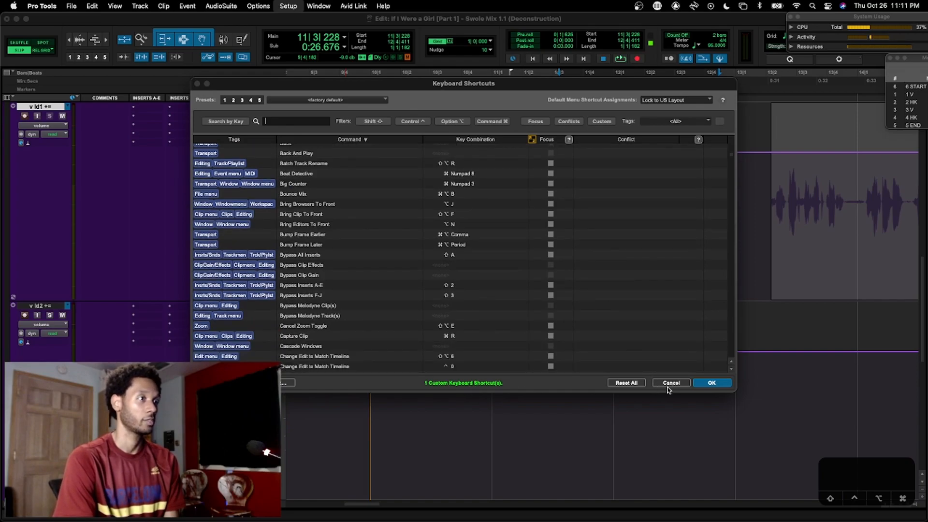
pyautogui.click(670, 384)
# Leave the enlarged automation view and show v ld1 and v ld2 as compact waveform tracks among the other lead vocals
pyautogui.press('r')
pyautogui.press('r')
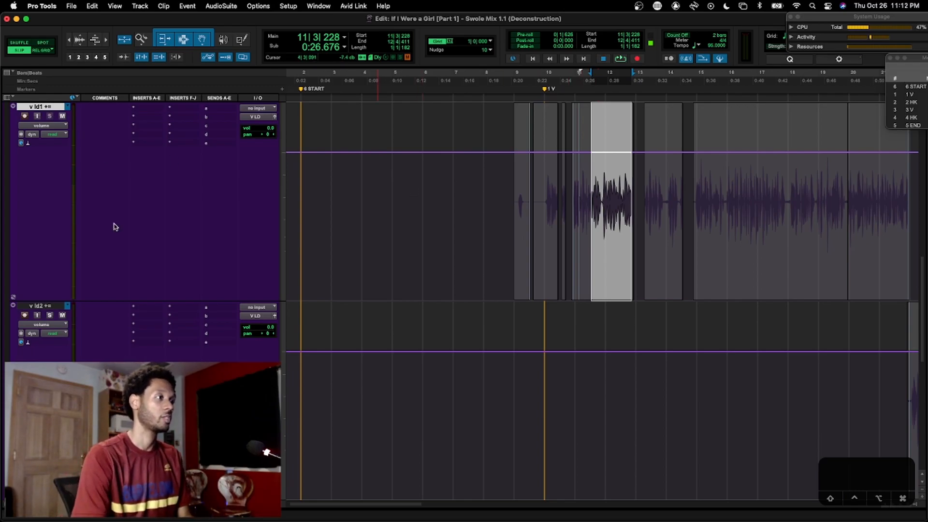
pyautogui.scroll(1, 115, 226)
pyautogui.hotkey('shift', ';')
pyautogui.scroll(-10, 430, 445)
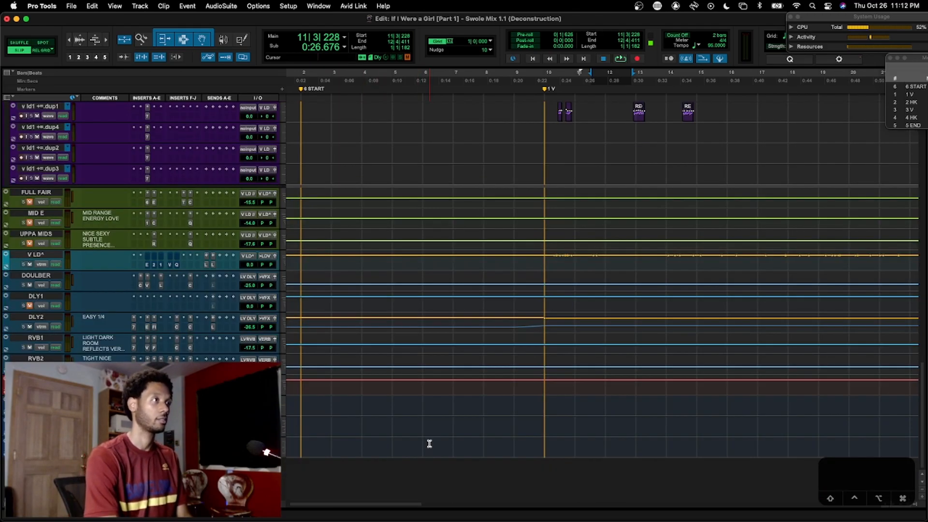
pyautogui.scroll(10, 458, 430)
pyautogui.hotkey('ctrl', 'Down')
pyautogui.hotkey('ctrl', 'Down')
pyautogui.hotkey('ctrl', 'Down')
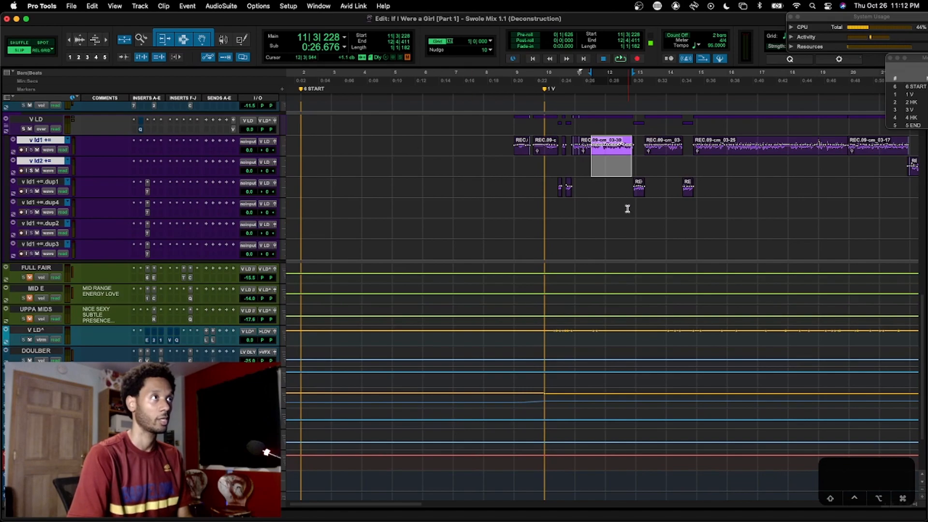
# Select bar 11 beat 4 to bar 12 beat 3 across all lead vocal tracks and zoom in just before bar 12
pyautogui.click(604, 145)
pyautogui.moveTo(604, 146); pyautogui.dragTo(627, 251)
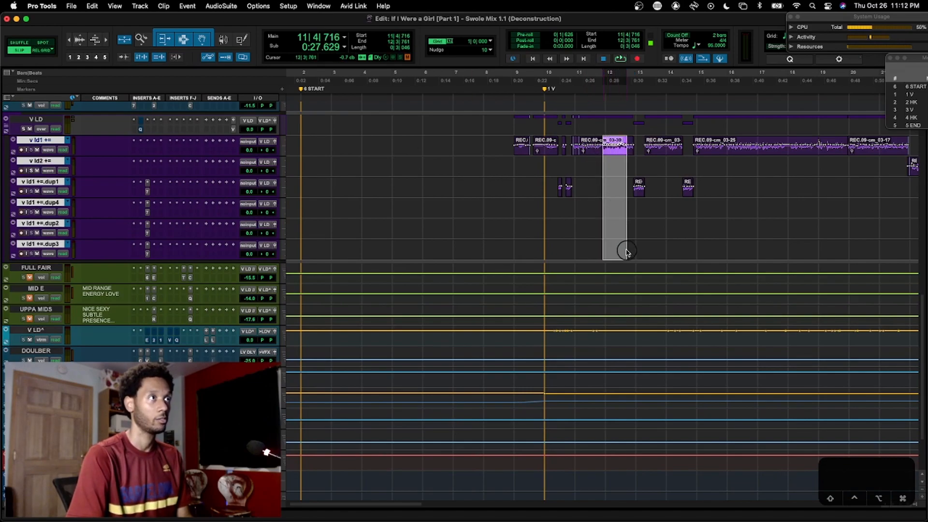
pyautogui.press('e')
pyautogui.scroll(2, 627, 254)
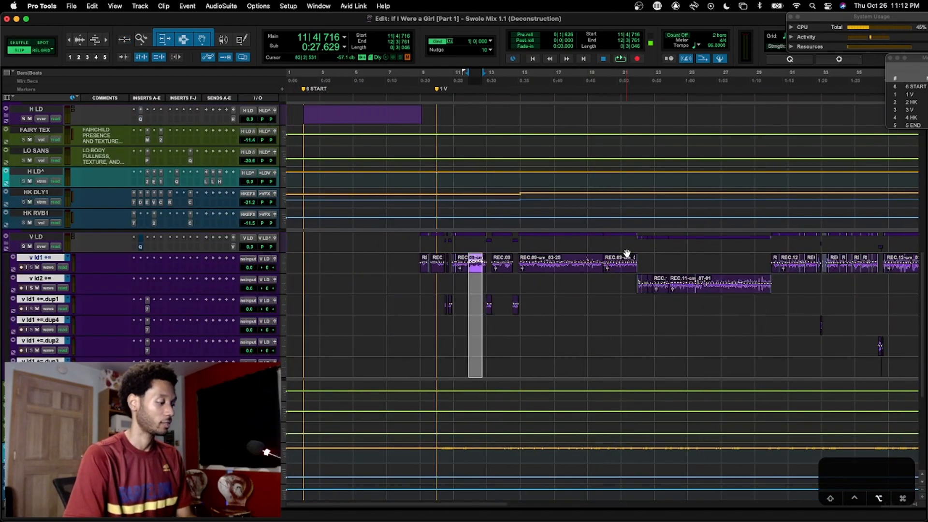
pyautogui.press('e')
pyautogui.scroll(2, 626, 251)
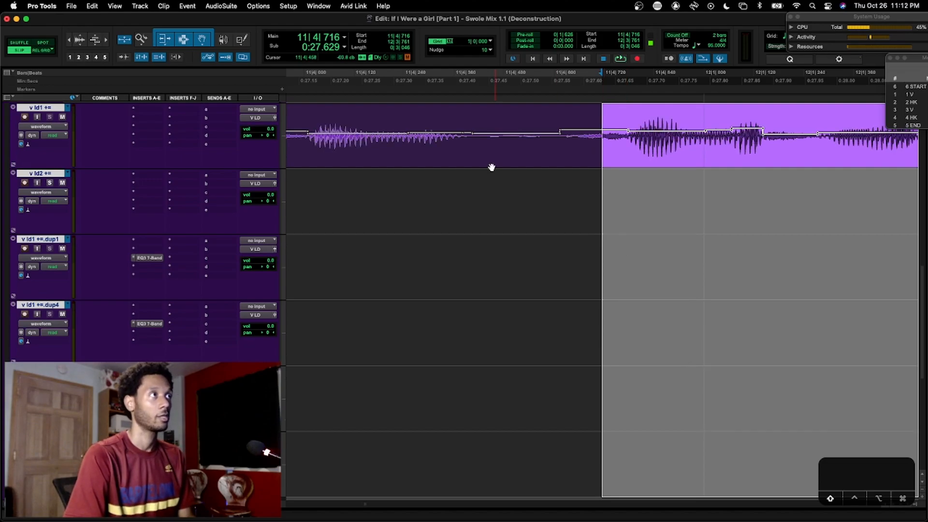
# Try raising the v ld1 clip gain just before bar 12 to about +15.5 dB, and undo the change
pyautogui.moveTo(584, 122); pyautogui.dragTo(587, 116)
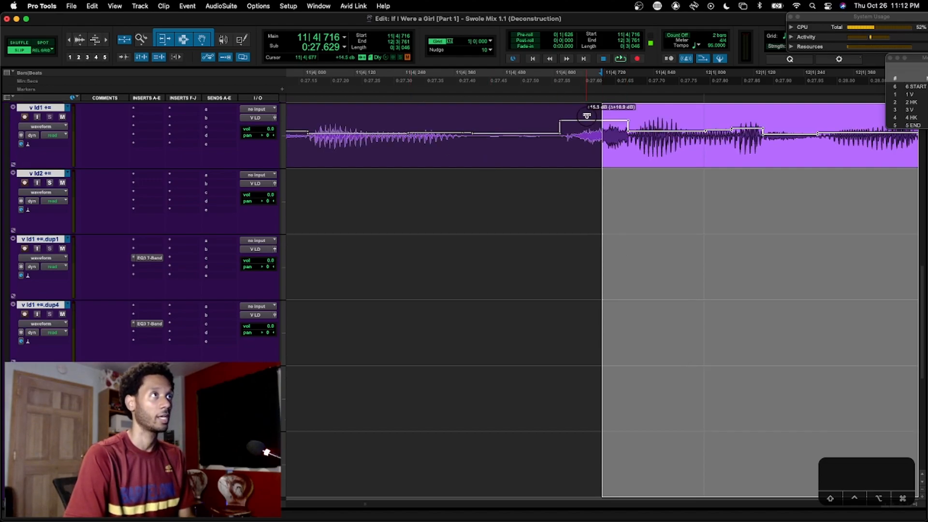
pyautogui.press('super+z')
pyautogui.scroll(-2, 576, 198)
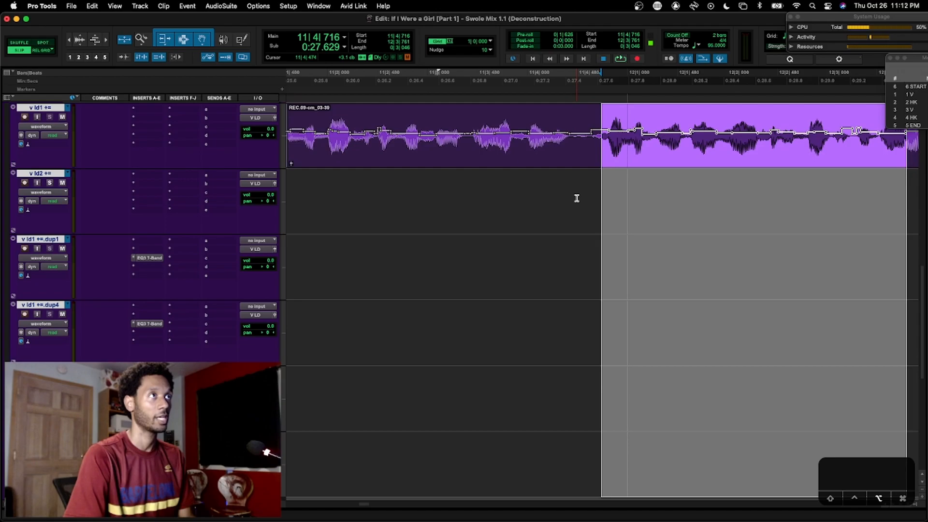
pyautogui.scroll(-4, 577, 198)
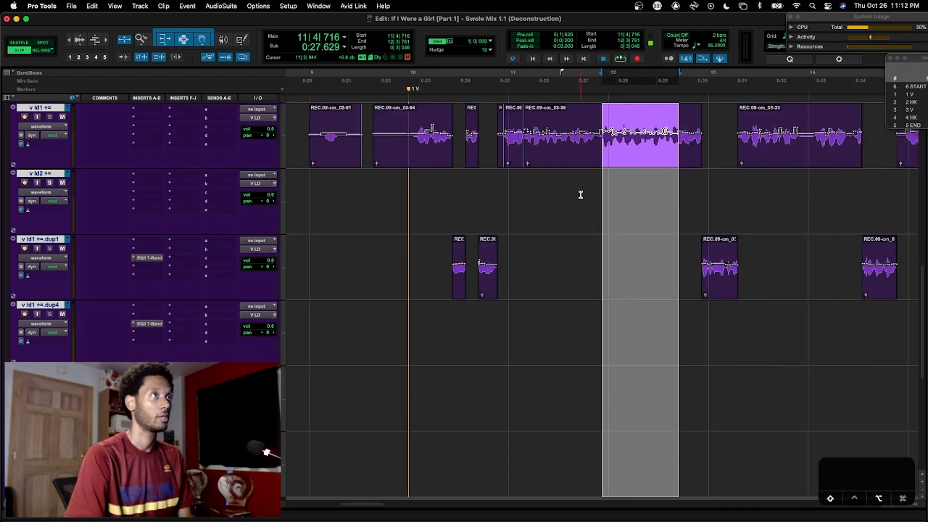
# Hide the clip gain lines and return to the normal track view with the V LD folder collapsed
pyautogui.press('super+s')
pyautogui.scroll(-2, 534, 215)
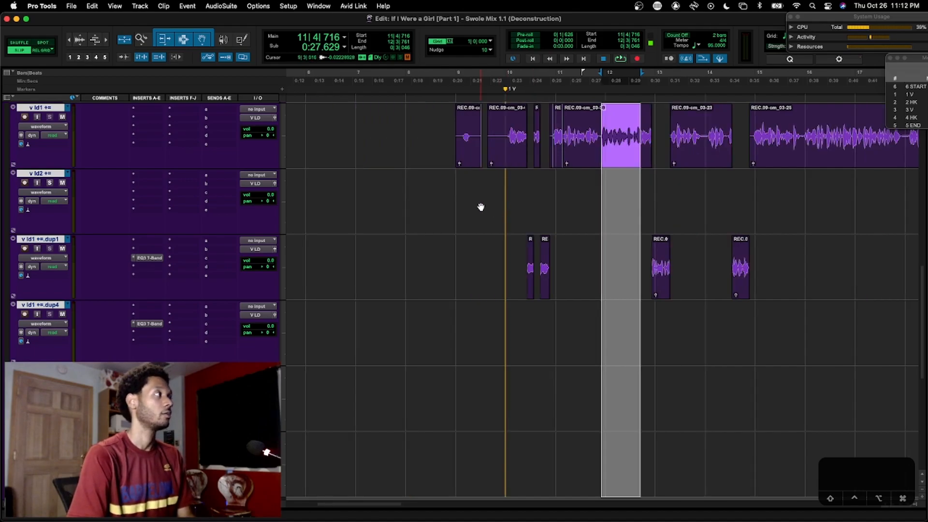
pyautogui.press('e')
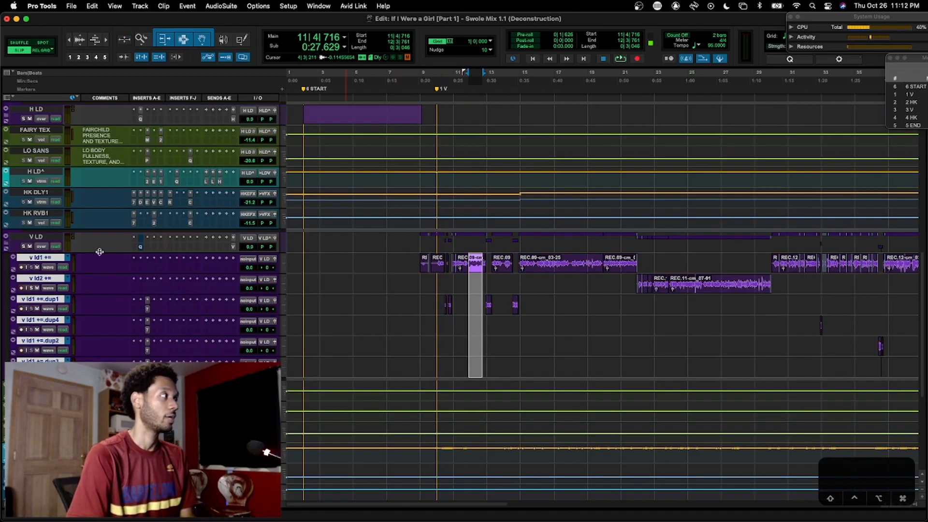
pyautogui.click(6, 245)
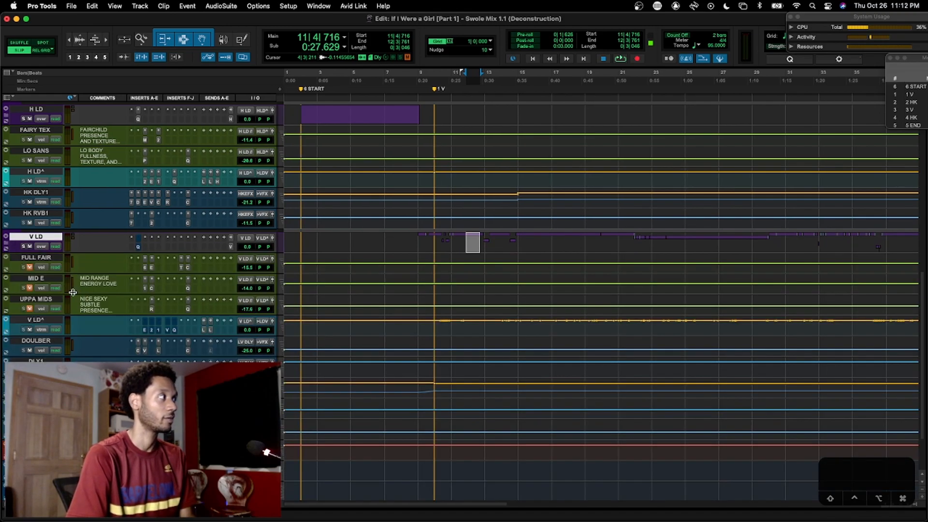
# Select the full verse on the V LD folder track from the 1 V marker to the 2 HK marker
pyautogui.moveTo(436, 242); pyautogui.dragTo(656, 248)
pyautogui.hscroll(5, 654, 249)
pyautogui.moveTo(758, 246); pyautogui.dragTo(851, 243)
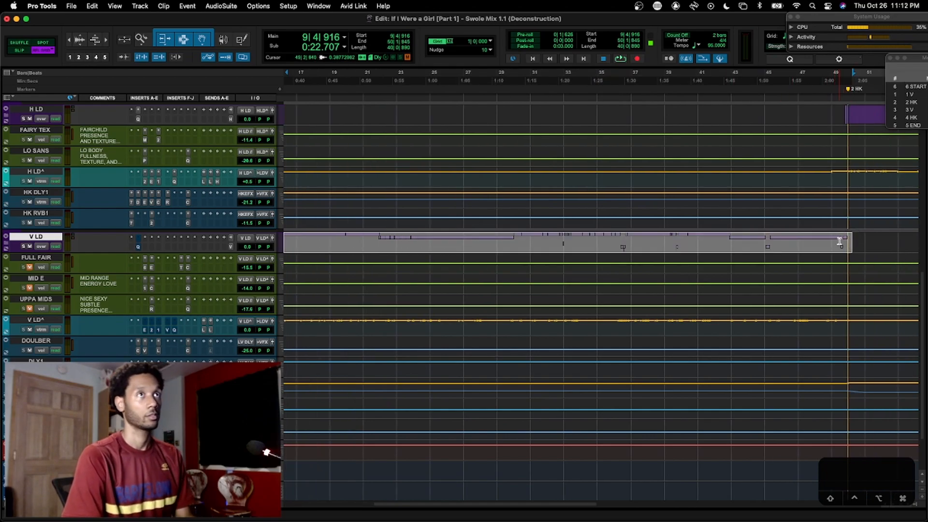
pyautogui.click(908, 95)
pyautogui.keyDown('shift'); pyautogui.click(908, 103); pyautogui.keyUp('shift')
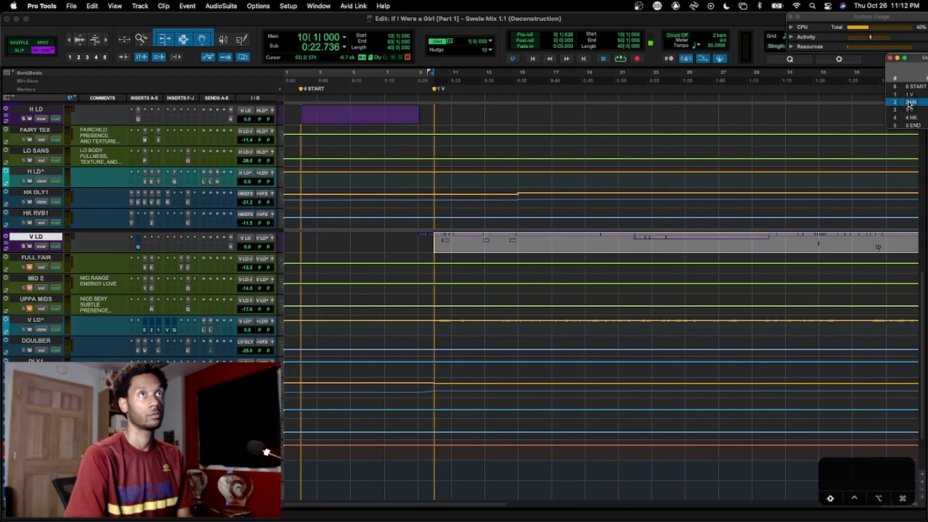
pyautogui.scroll(-2, 760, 219)
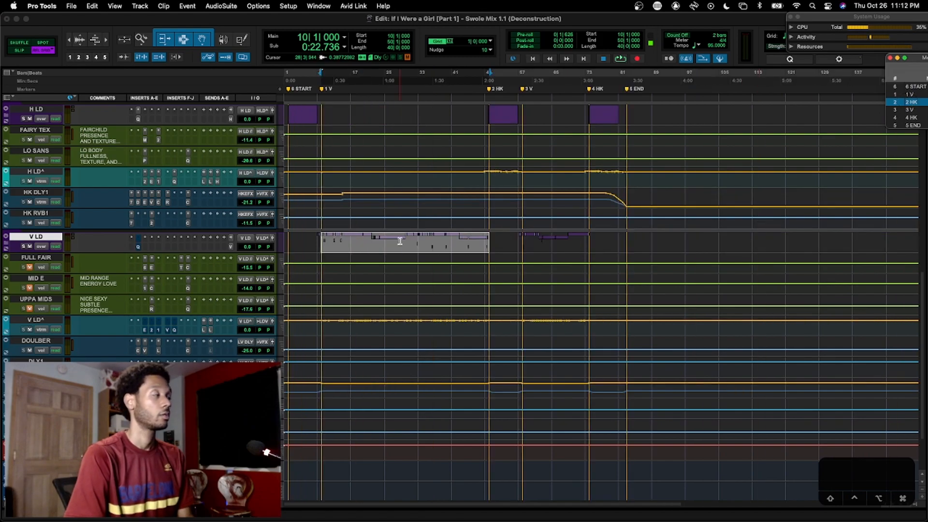
# Open the FabFilter Pro-Q 3 insert on V LD, play the selected verse, and take the EQ out of bypass
pyautogui.click(138, 238)
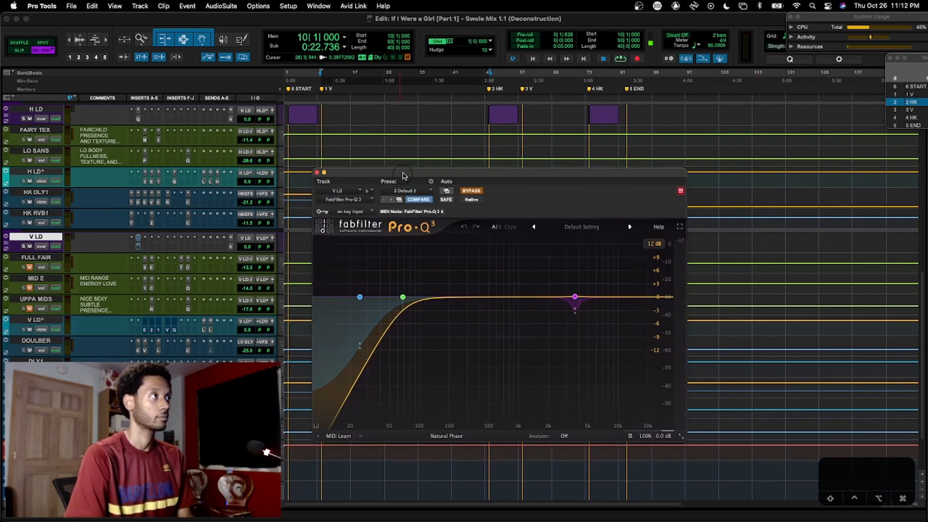
pyautogui.moveTo(405, 174); pyautogui.dragTo(405, 173)
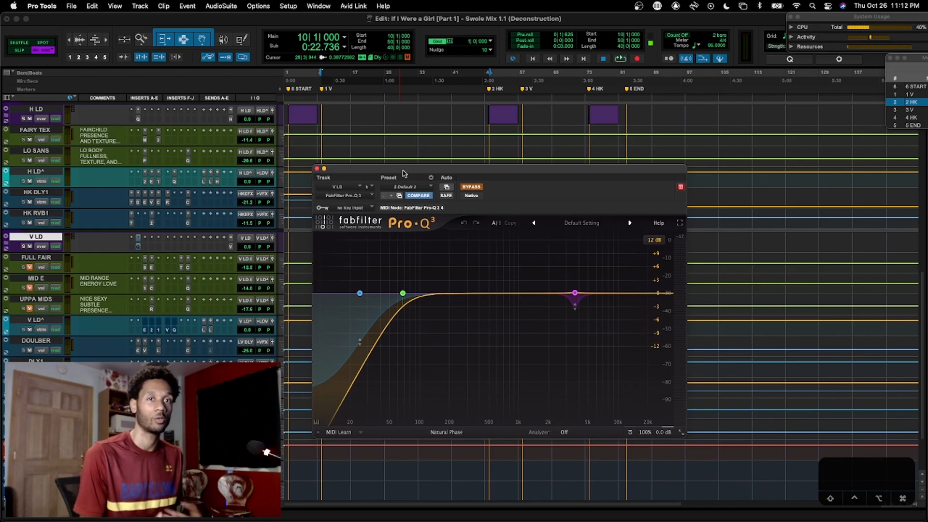
pyautogui.moveTo(405, 173); pyautogui.dragTo(412, 183)
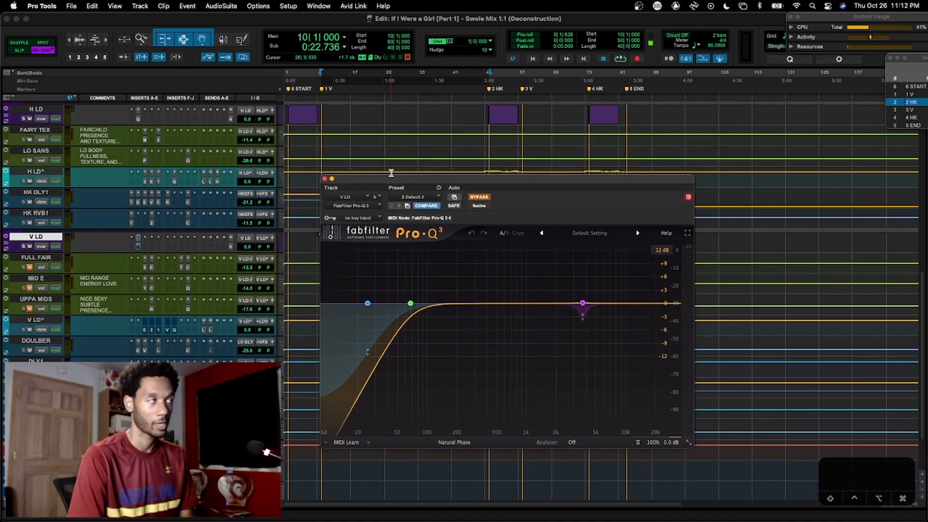
pyautogui.moveTo(391, 180); pyautogui.dragTo(390, 184)
pyautogui.press('space')
pyautogui.moveTo(478, 211); pyautogui.dragTo(470, 161)
pyautogui.click(472, 154)
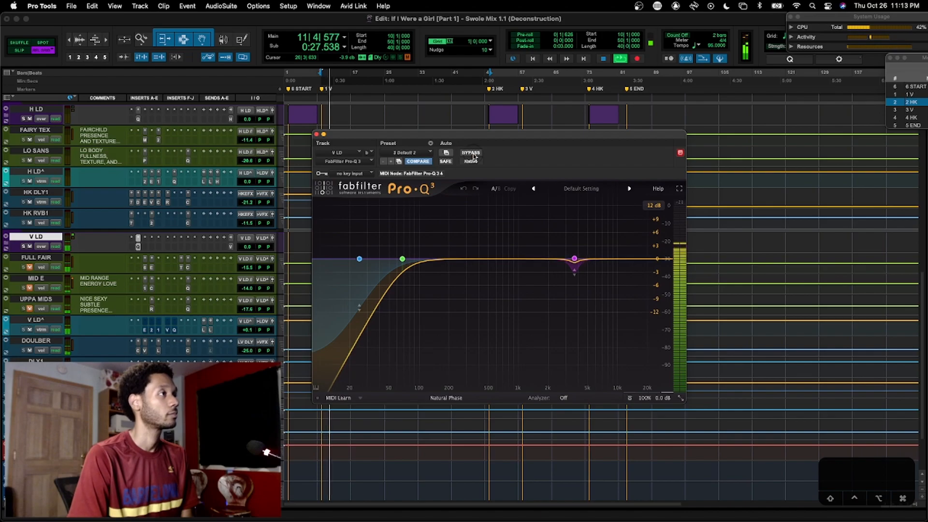
# Compare the V LD EQ bypassed and active during playback, and solo its 3665 Hz band before stopping playback
pyautogui.click(472, 153)
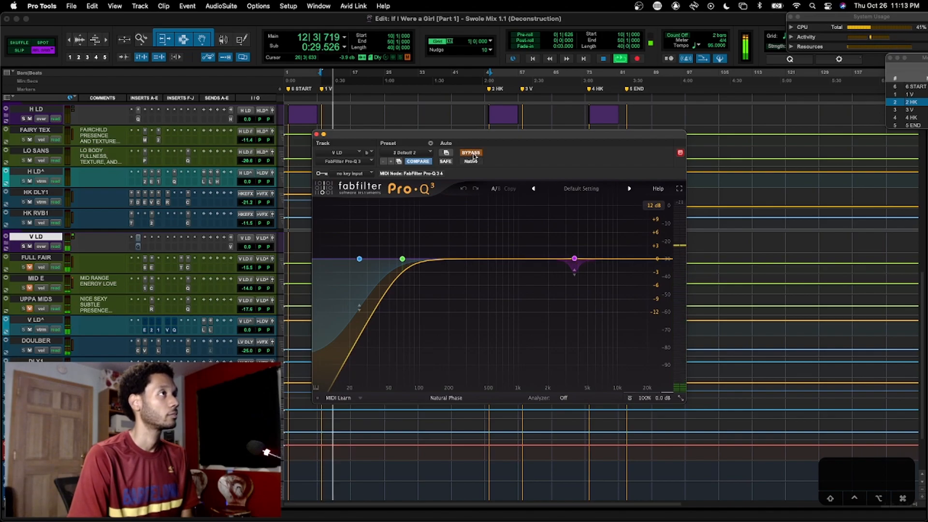
pyautogui.click(472, 154)
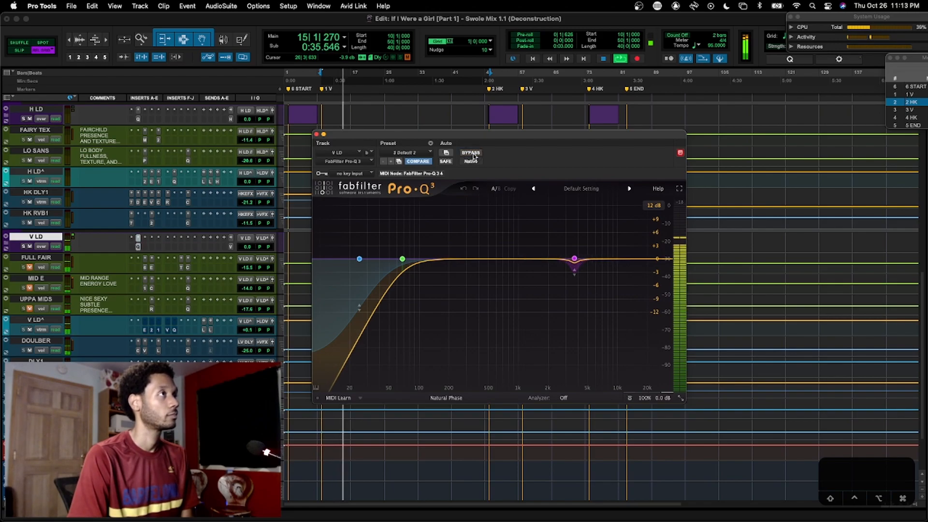
pyautogui.moveTo(575, 248)
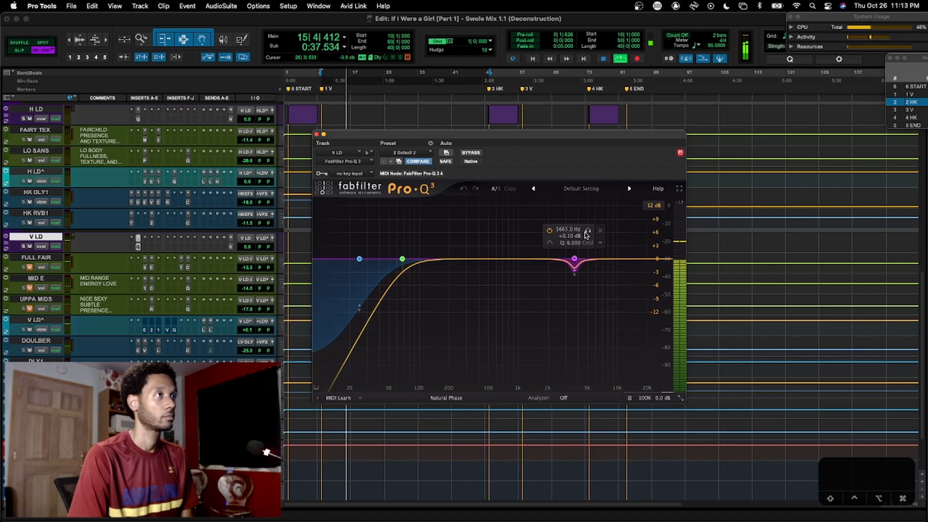
pyautogui.click(587, 231)
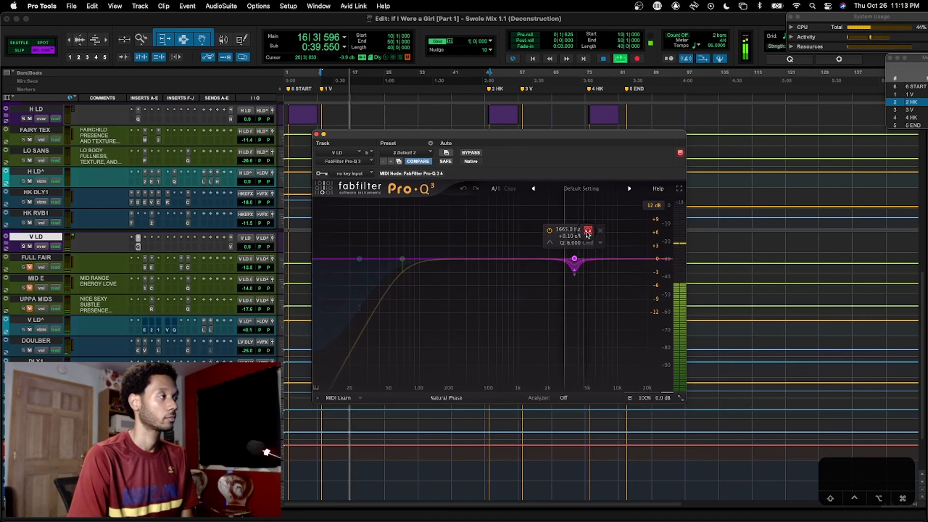
pyautogui.press('space')
# Inspect the EQ's 68 Hz low cut and 25 Hz low shelf, and compare the low shelf off and on during playback
pyautogui.moveTo(405, 261)
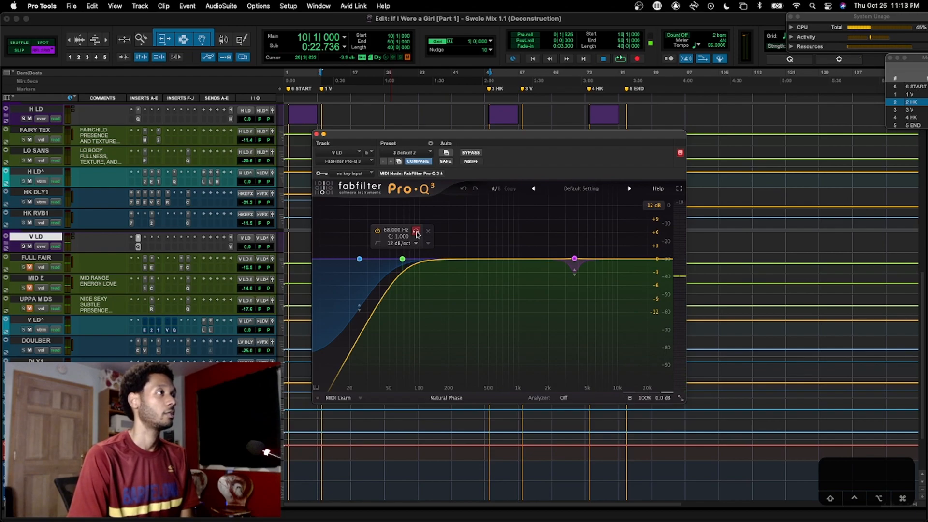
pyautogui.moveTo(359, 262)
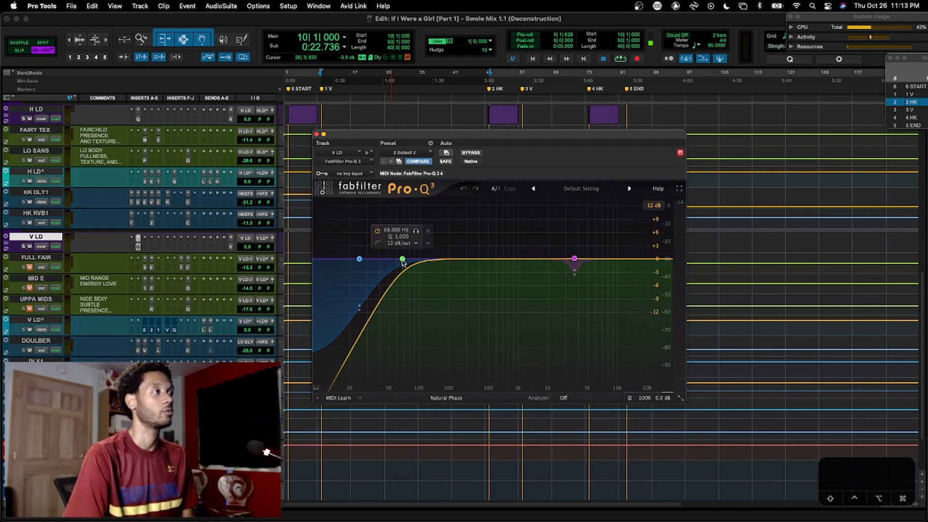
pyautogui.click(359, 261)
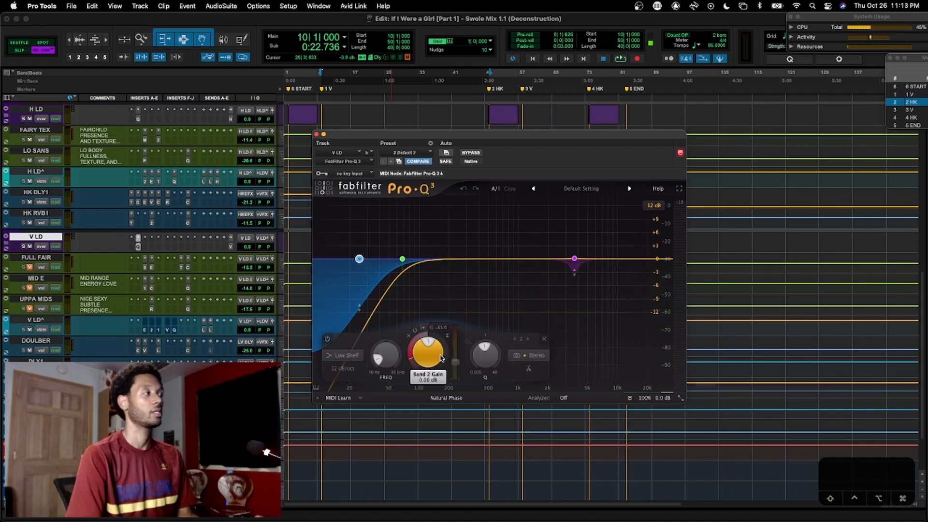
pyautogui.moveTo(442, 358)
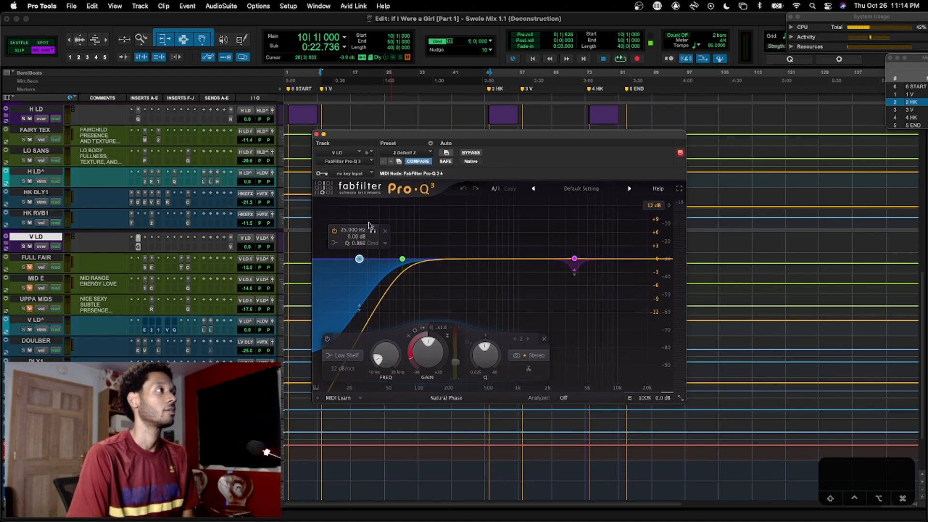
pyautogui.press('space')
pyautogui.doubleClick(360, 259)
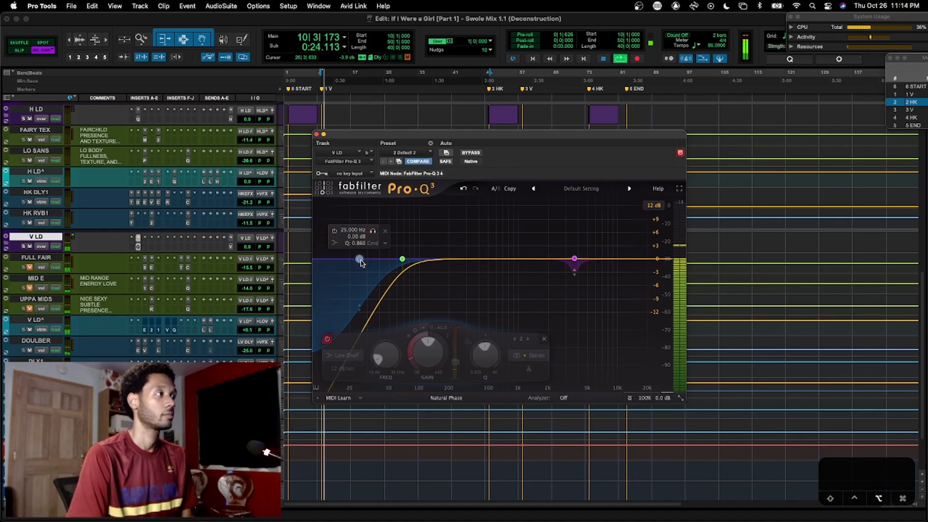
pyautogui.doubleClick(360, 260)
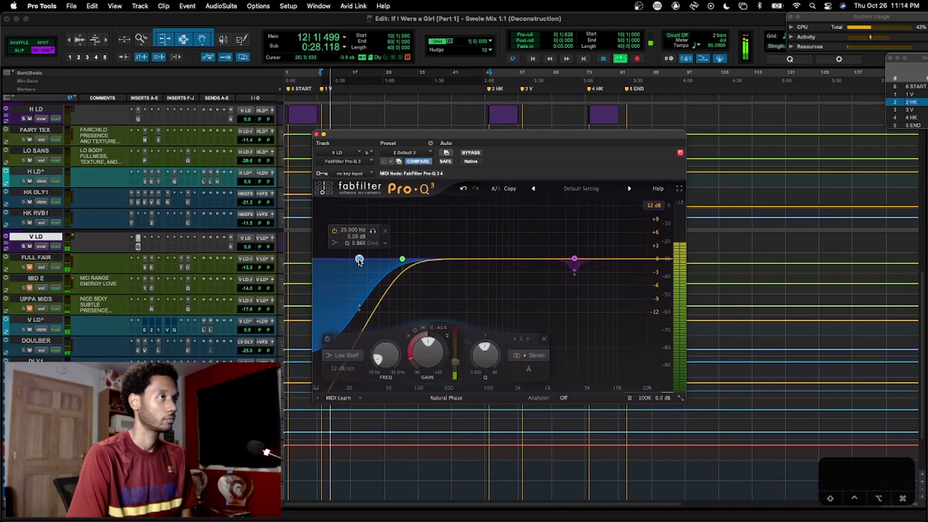
pyautogui.doubleClick(360, 260)
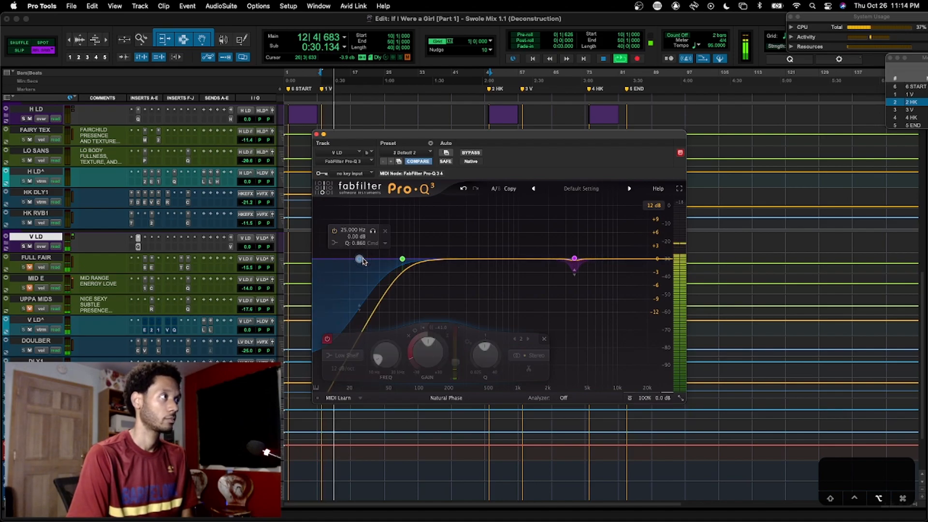
pyautogui.doubleClick(360, 260)
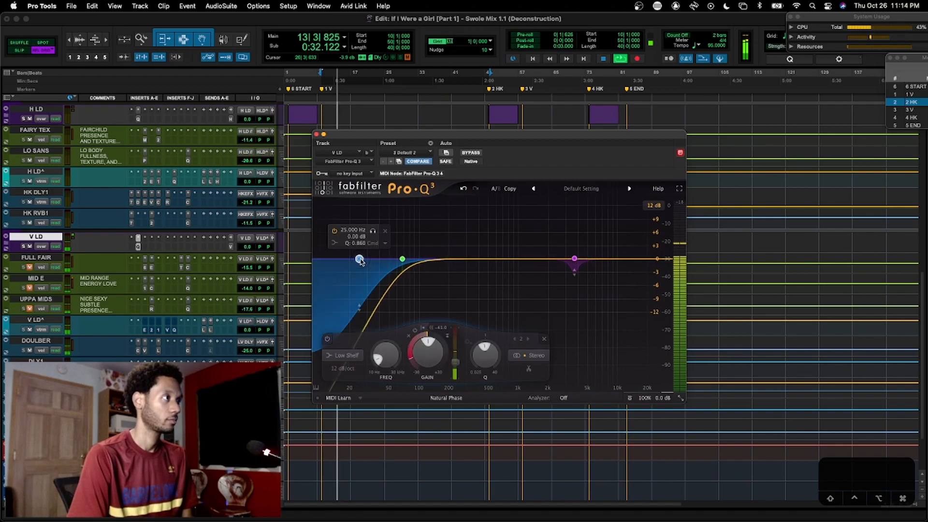
# Close the V LD EQ, stop playback, and switch to the Mix window
pyautogui.click(316, 136)
pyautogui.press('space')
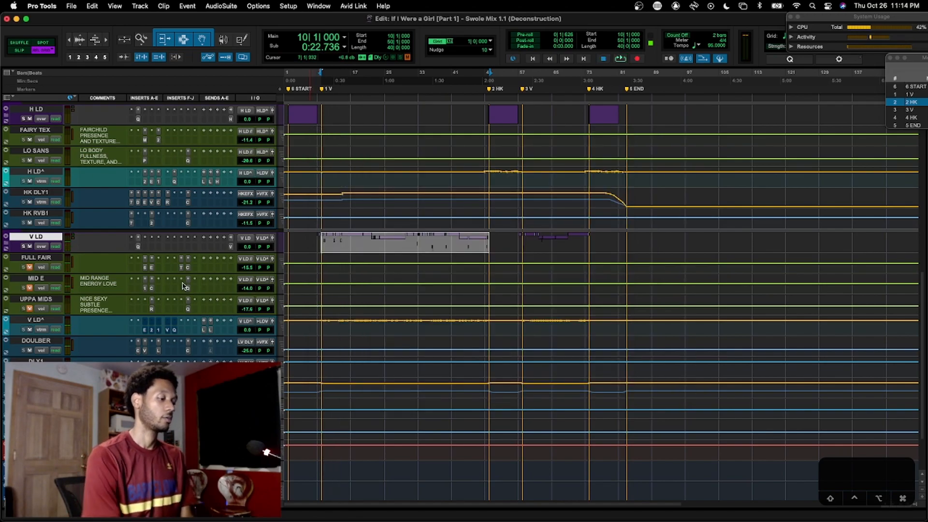
pyautogui.press('super+equal')
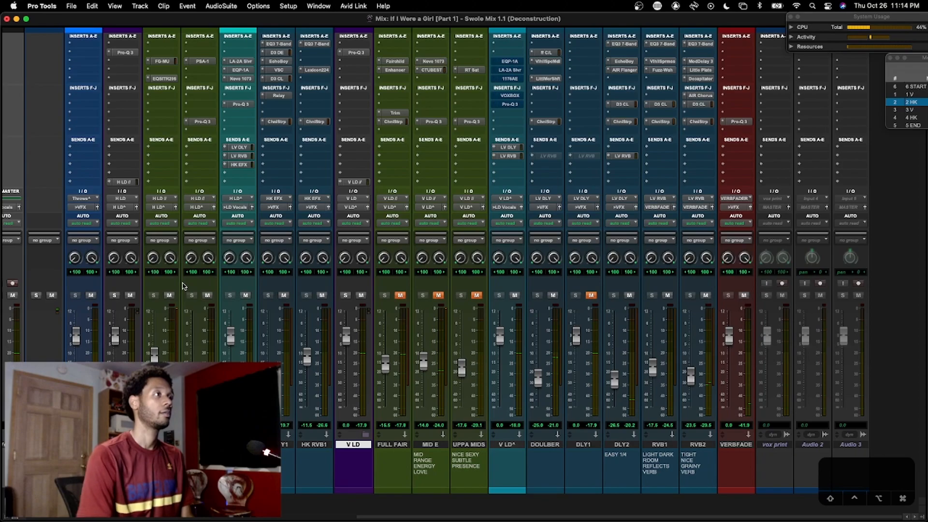
# Open the Pultec EQP-1A insert on the V LD^ track and place its window below the track inserts
pyautogui.click(503, 59)
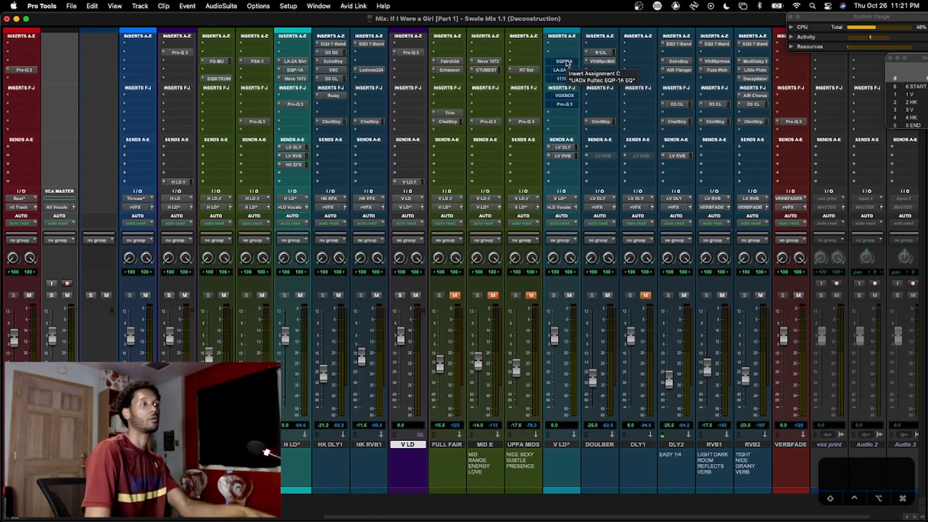
pyautogui.press('space')
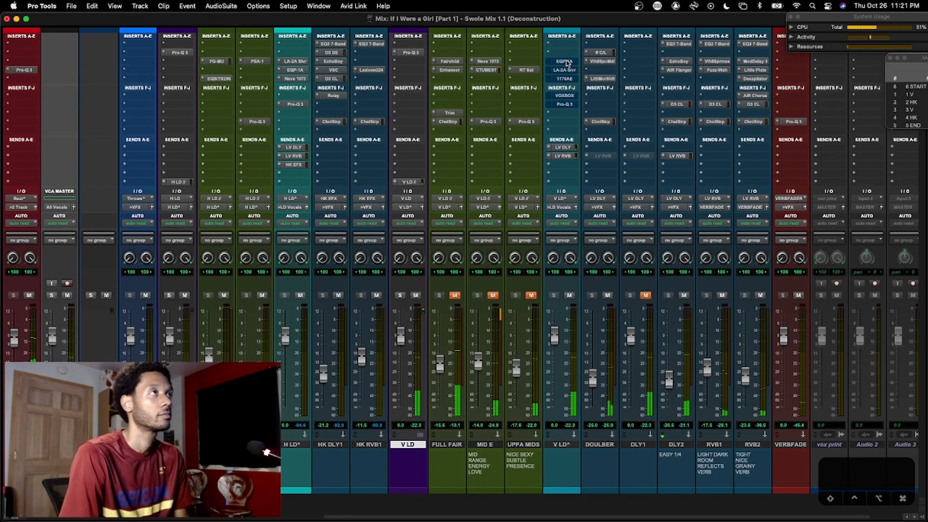
pyautogui.click(564, 61)
pyautogui.moveTo(531, 151); pyautogui.dragTo(475, 168)
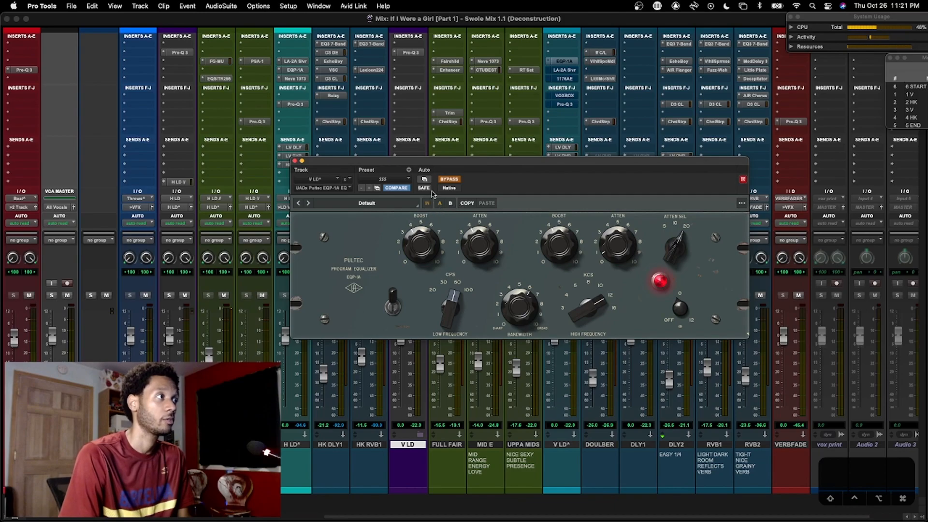
pyautogui.moveTo(453, 165); pyautogui.dragTo(454, 175)
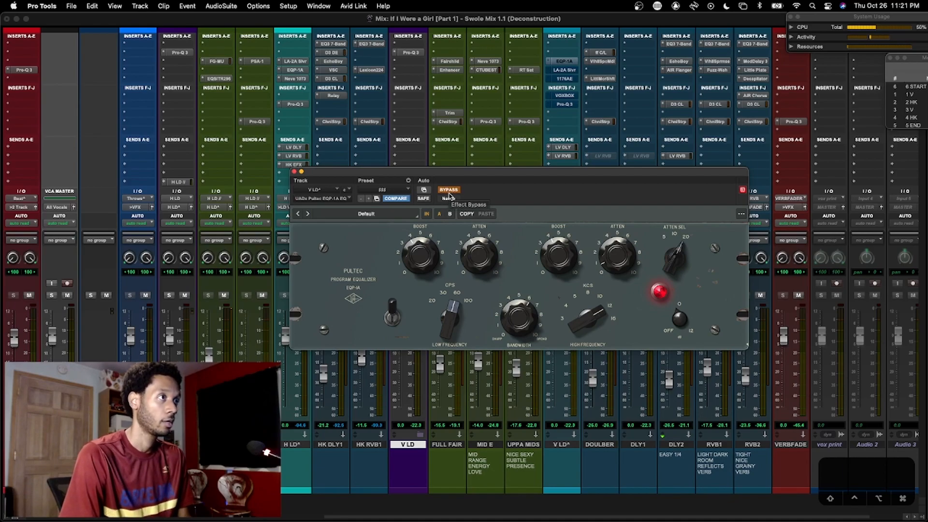
# Play the verse and compare the Pultec EQP-1A bypassed and active, leaving it out of bypass
pyautogui.press('space')
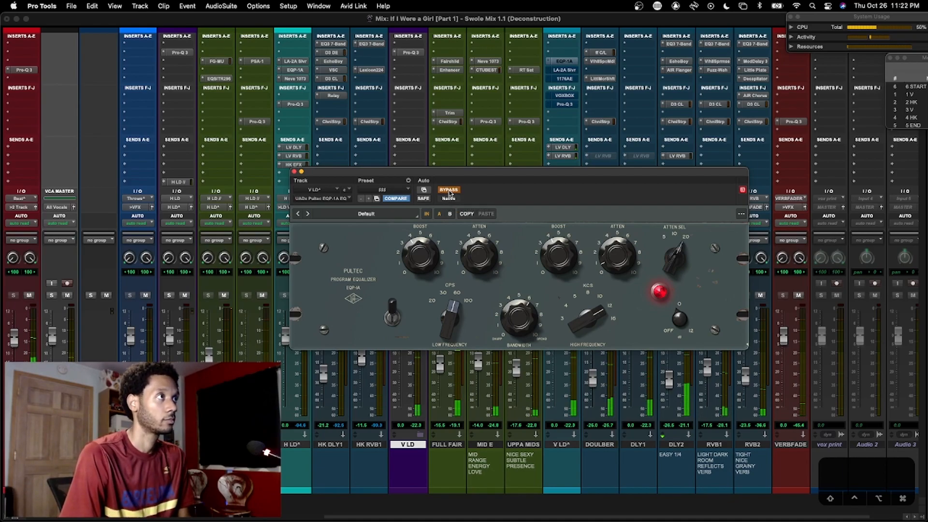
pyautogui.click(449, 191)
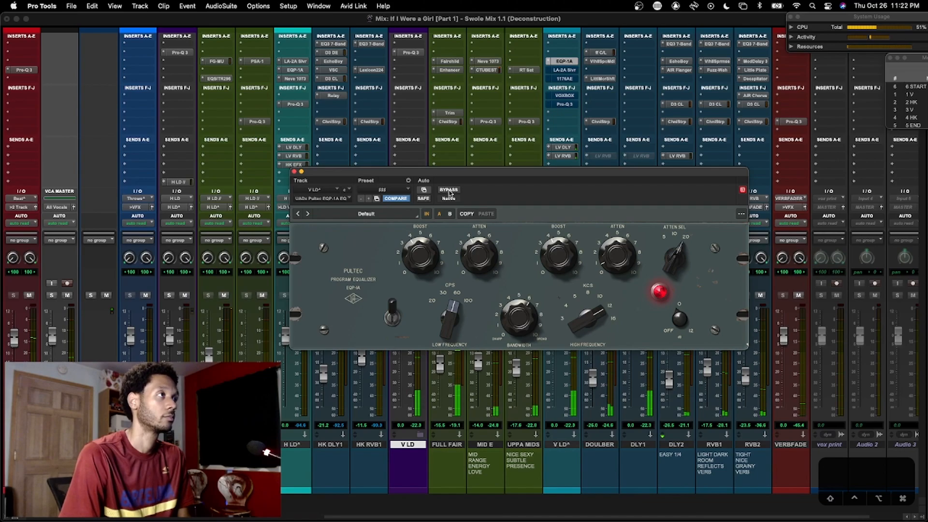
pyautogui.click(449, 191)
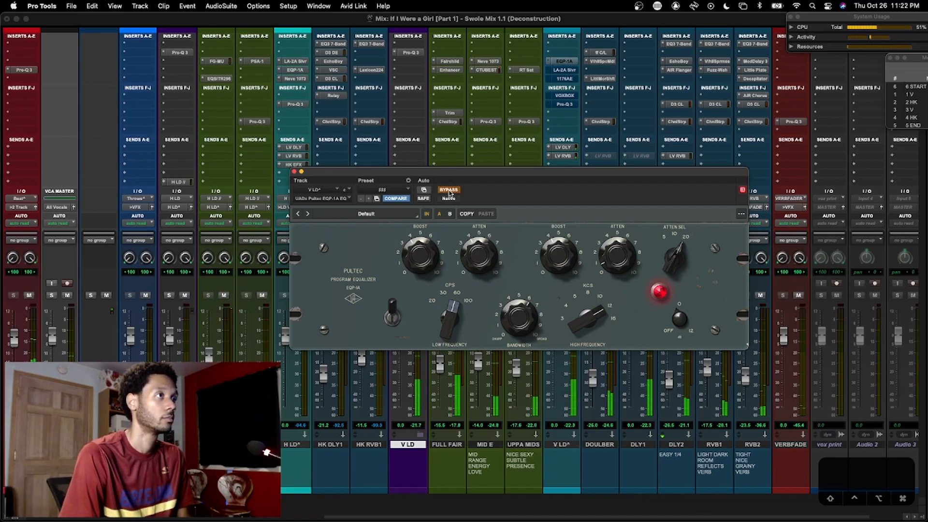
pyautogui.click(449, 191)
# Reposition the Pultec window and compare the EQ's bypassed and active sound once more during playback
pyautogui.moveTo(454, 174); pyautogui.dragTo(454, 170)
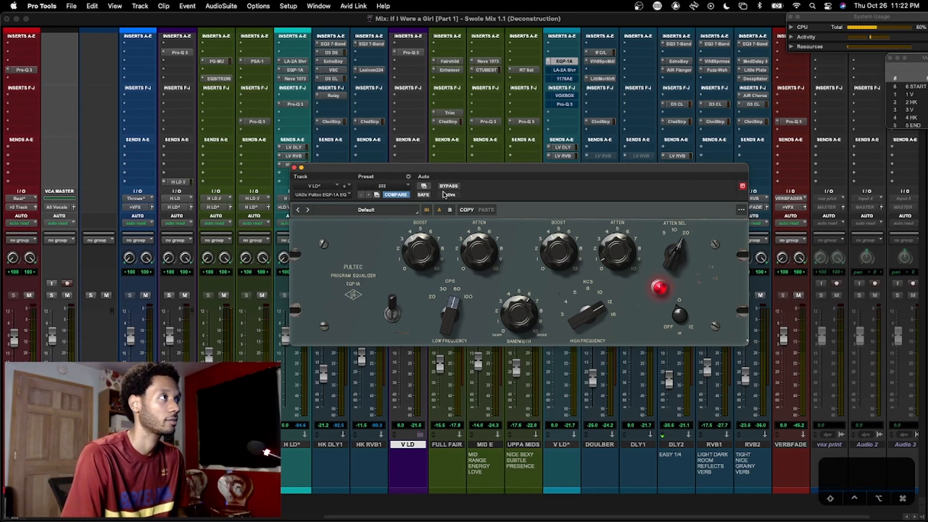
pyautogui.moveTo(445, 170); pyautogui.dragTo(446, 184)
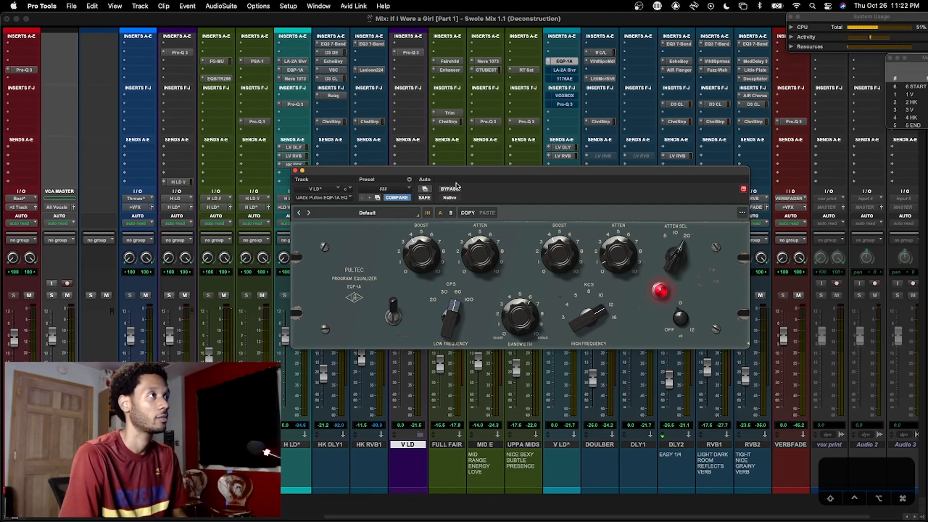
pyautogui.press('space')
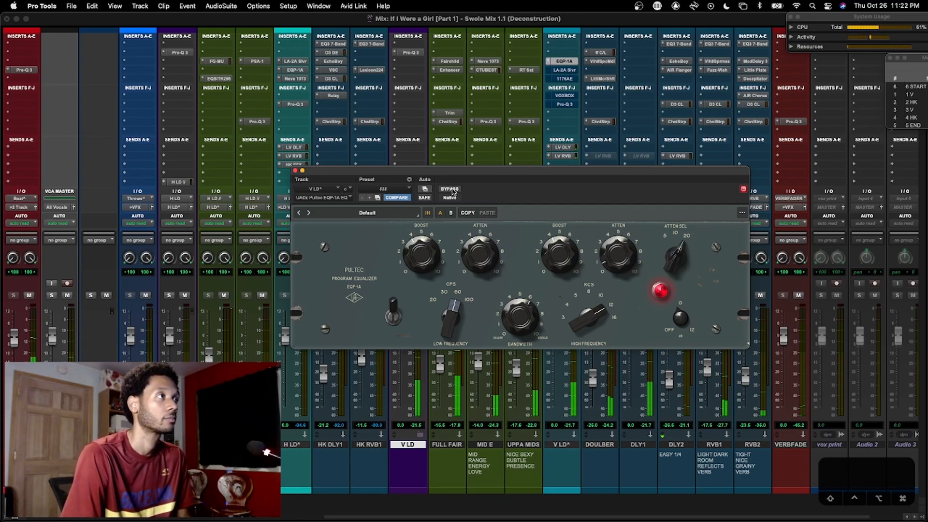
pyautogui.click(449, 189)
pyautogui.click(451, 190)
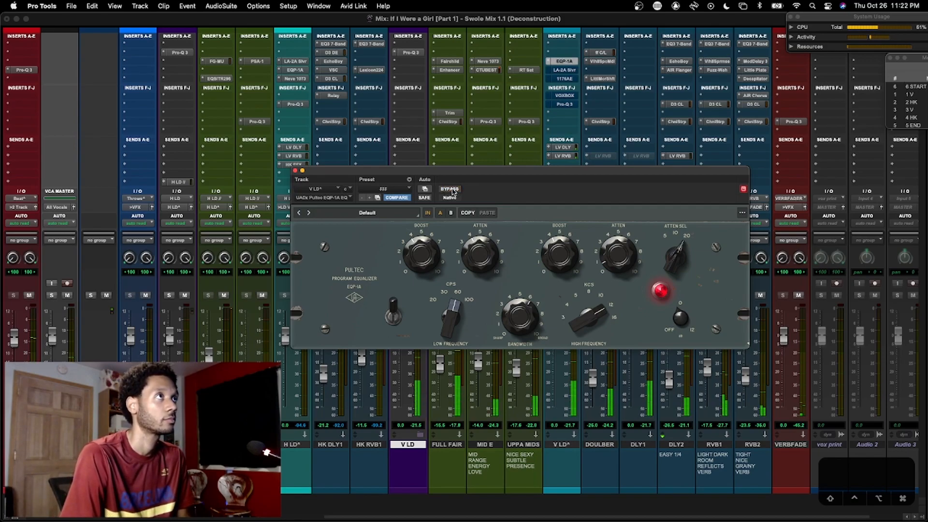
# Open the LA-2A Silver insert on V LD^ and compare it bypassed and active during playback, leaving it out of bypass
pyautogui.click(565, 70)
pyautogui.moveTo(506, 171); pyautogui.dragTo(508, 176)
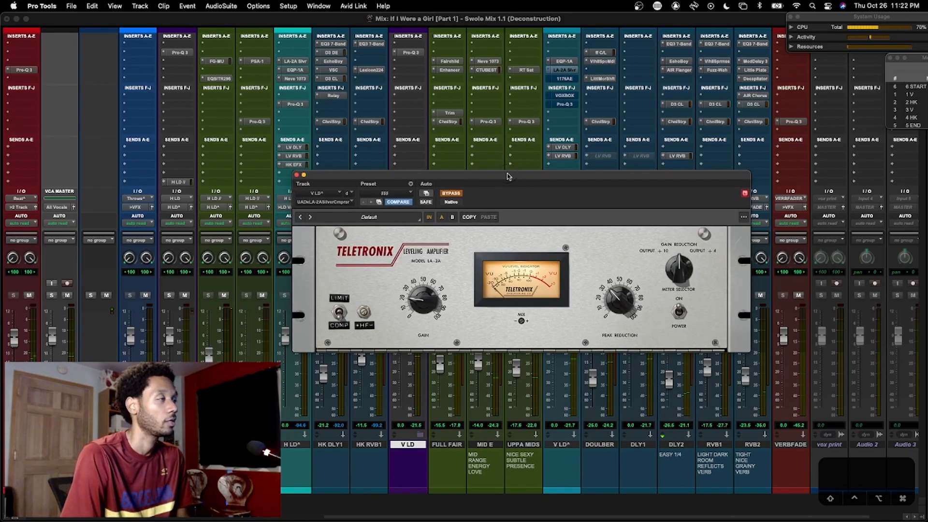
pyautogui.press('space')
pyautogui.click(452, 194)
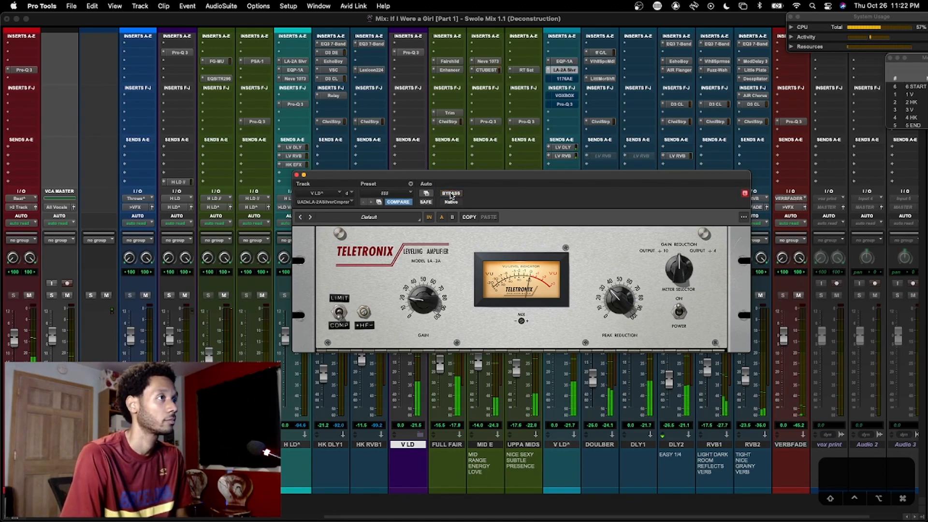
pyautogui.click(451, 194)
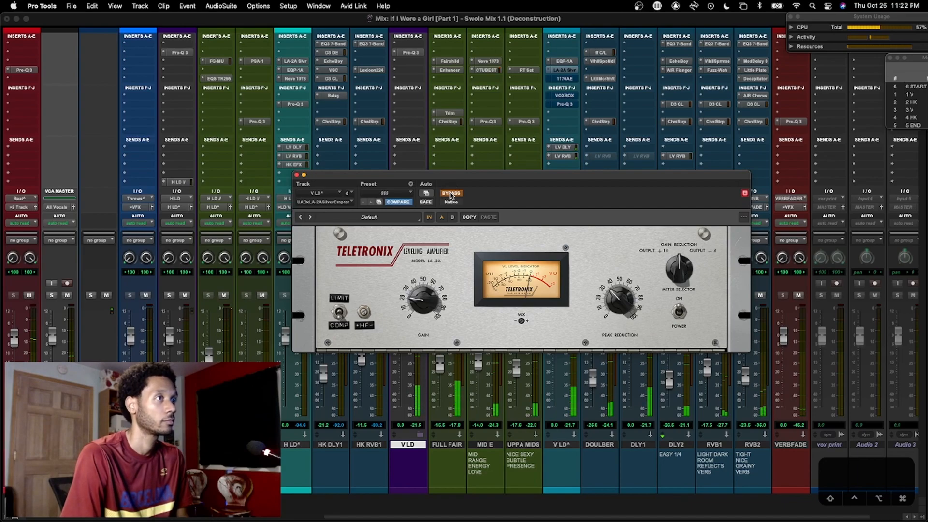
pyautogui.click(451, 194)
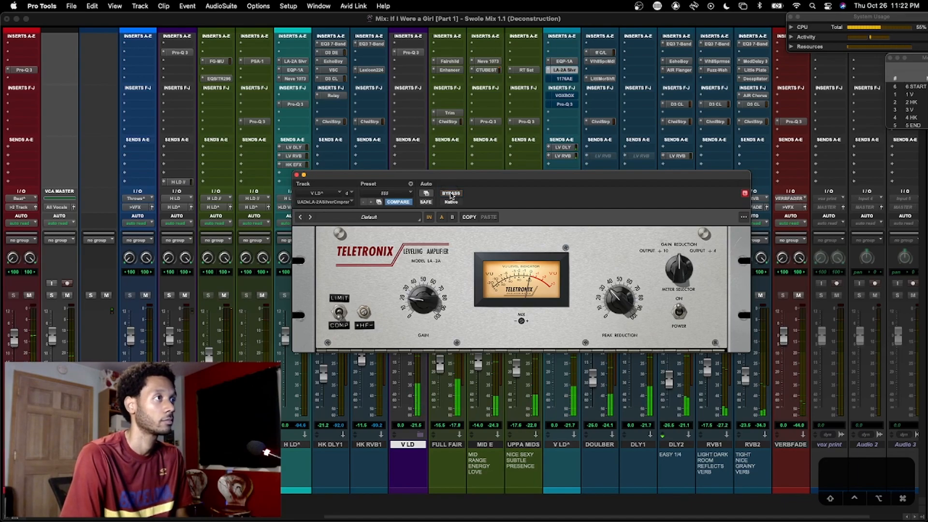
pyautogui.click(451, 194)
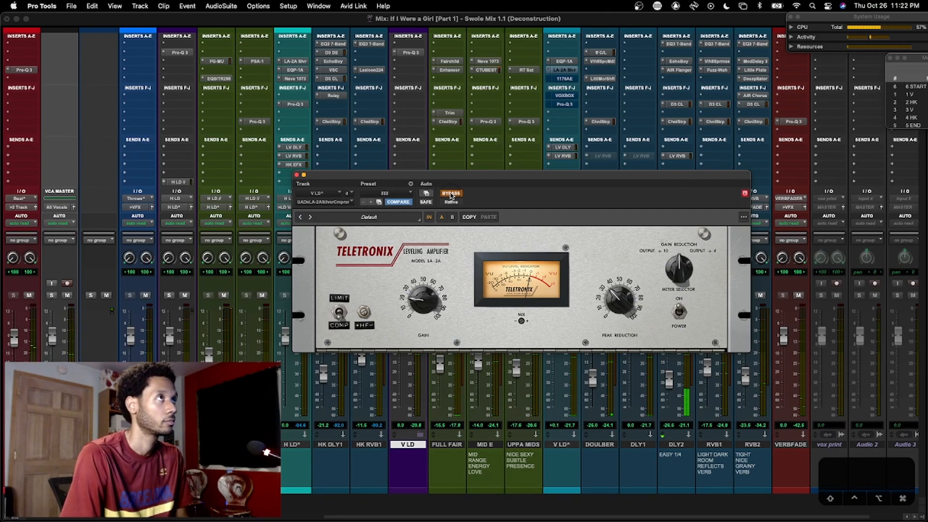
pyautogui.click(452, 194)
pyautogui.press('space')
# Solo the All Vocals VCA and move the LA-2A window clear of the V LD^ inserts
pyautogui.moveTo(453, 175); pyautogui.dragTo(584, 164)
pyautogui.hscroll(-5, 306, 231)
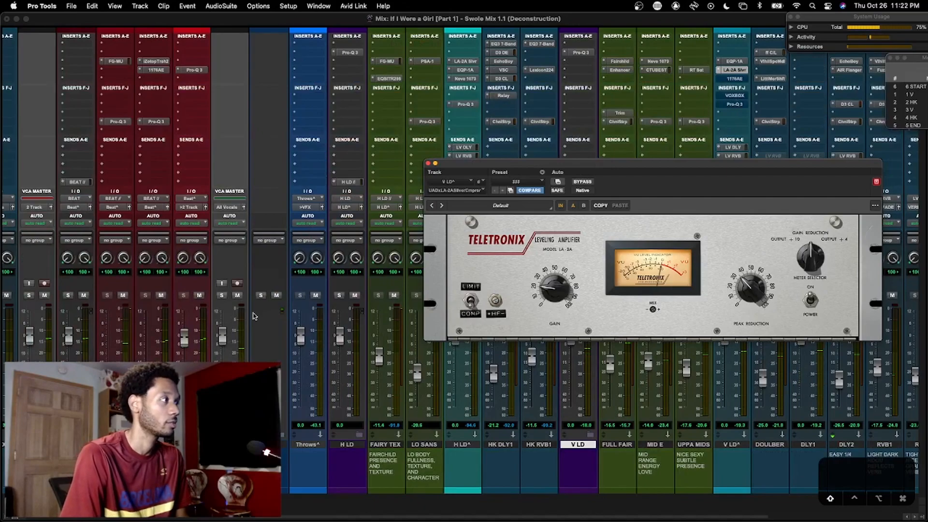
pyautogui.click(222, 295)
pyautogui.hscroll(5, 593, 205)
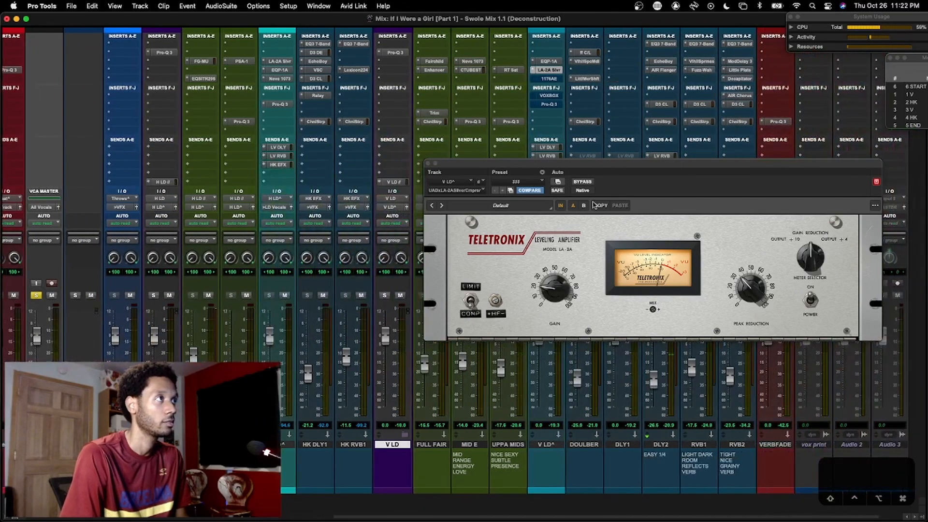
pyautogui.hscroll(-5, 246, 322)
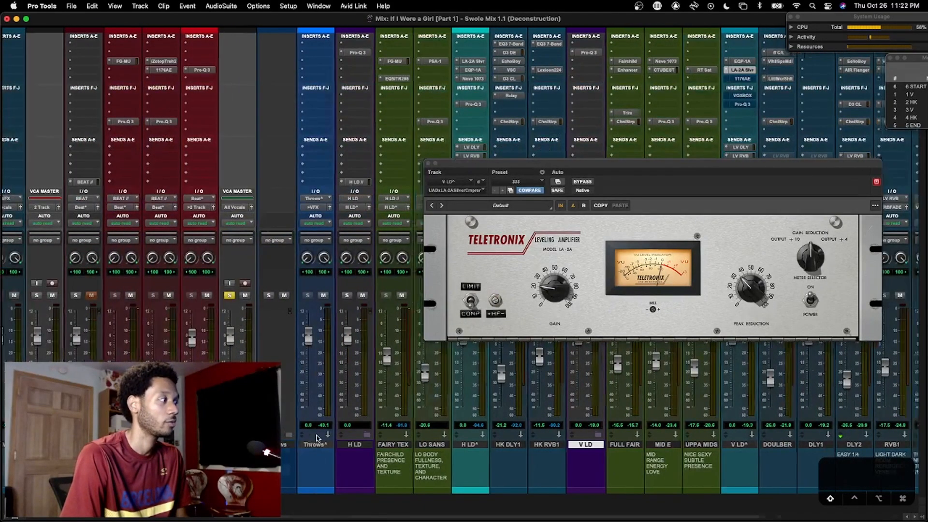
pyautogui.hscroll(-2, 282, 322)
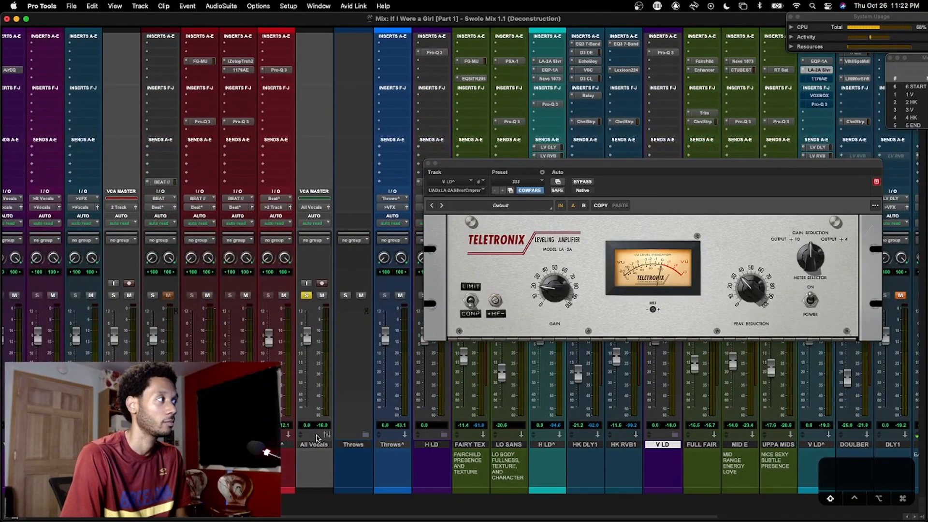
pyautogui.hscroll(3, 317, 438)
pyautogui.moveTo(653, 165); pyautogui.dragTo(511, 190)
pyautogui.hscroll(1, 572, 173)
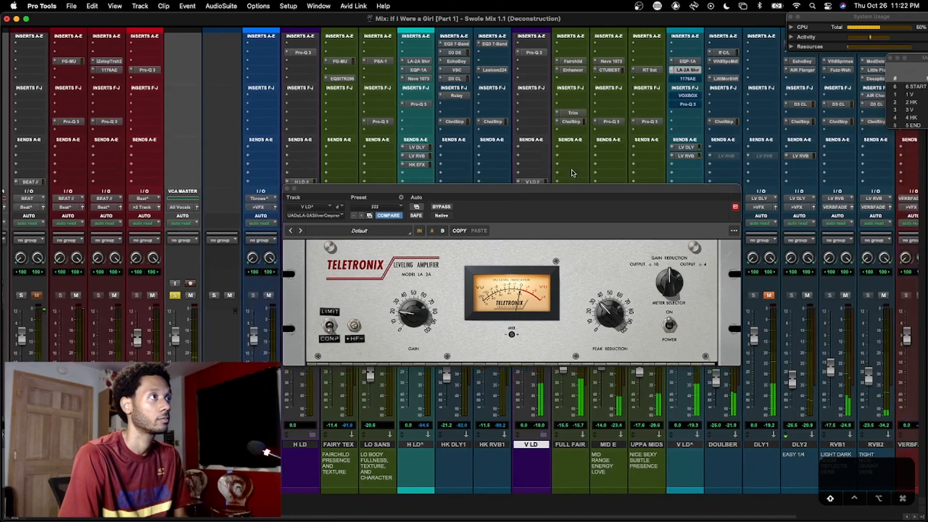
# Compare the LA-2A Silver bypassed and active on V LD^ during playback, leaving it out of bypass and its window clear of the inserts
pyautogui.click(442, 207)
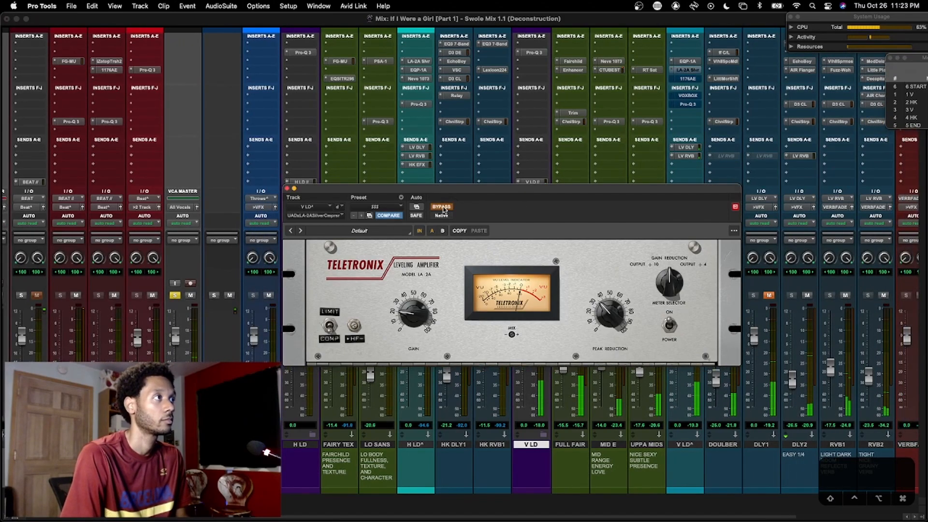
pyautogui.click(442, 207)
pyautogui.moveTo(464, 184); pyautogui.dragTo(479, 223)
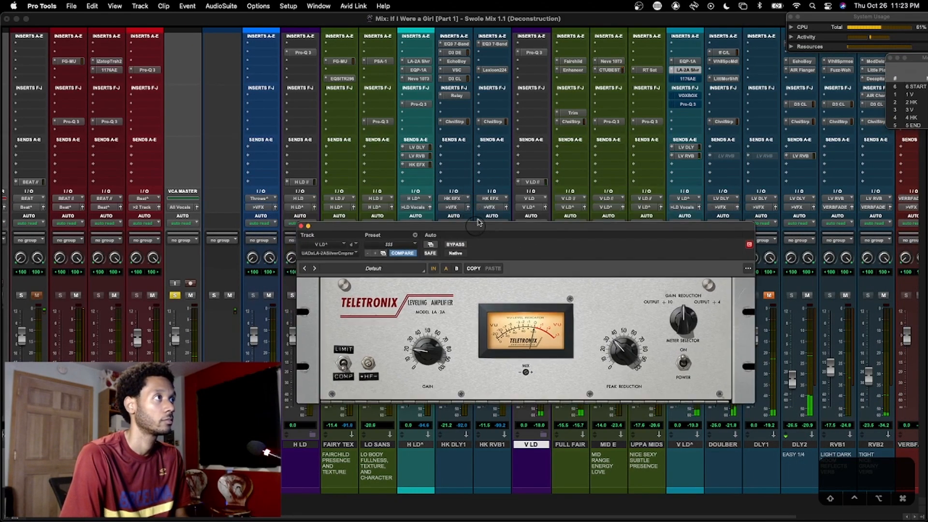
pyautogui.hscroll(5, 478, 222)
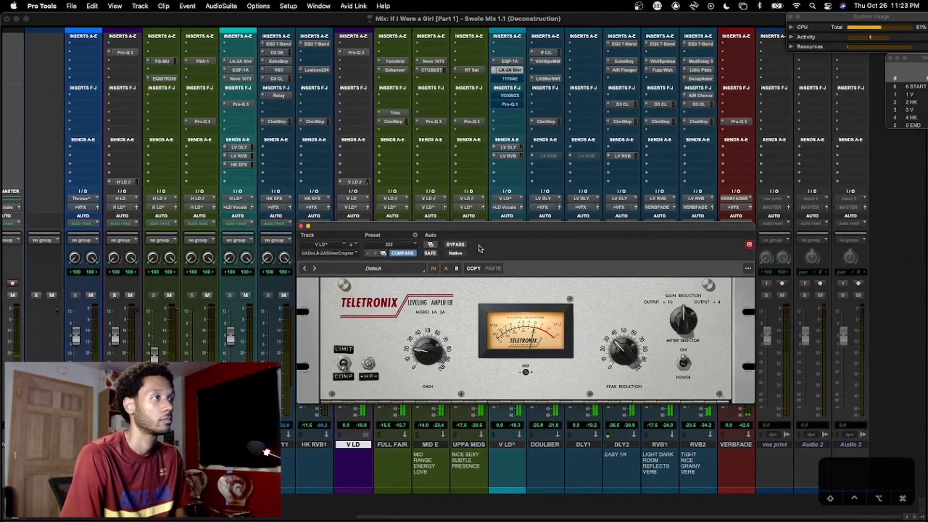
pyautogui.click(455, 245)
pyautogui.click(455, 244)
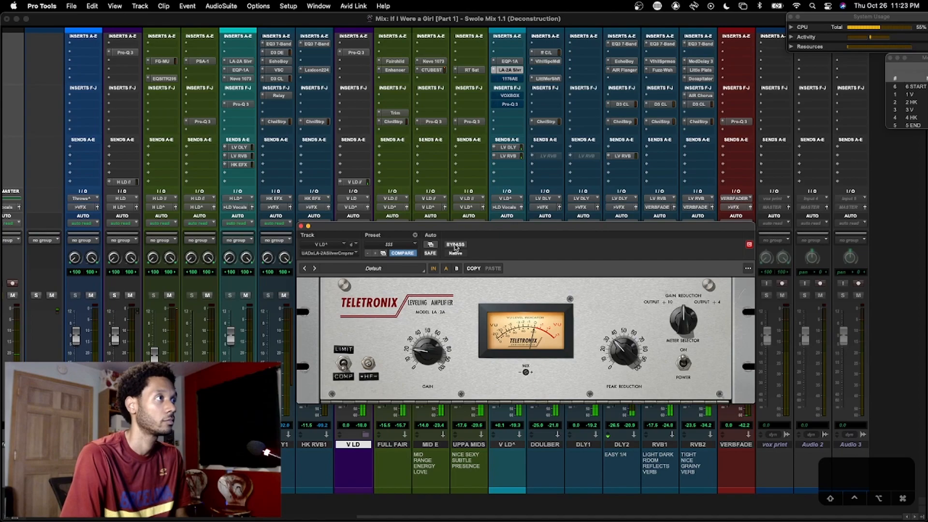
pyautogui.click(455, 244)
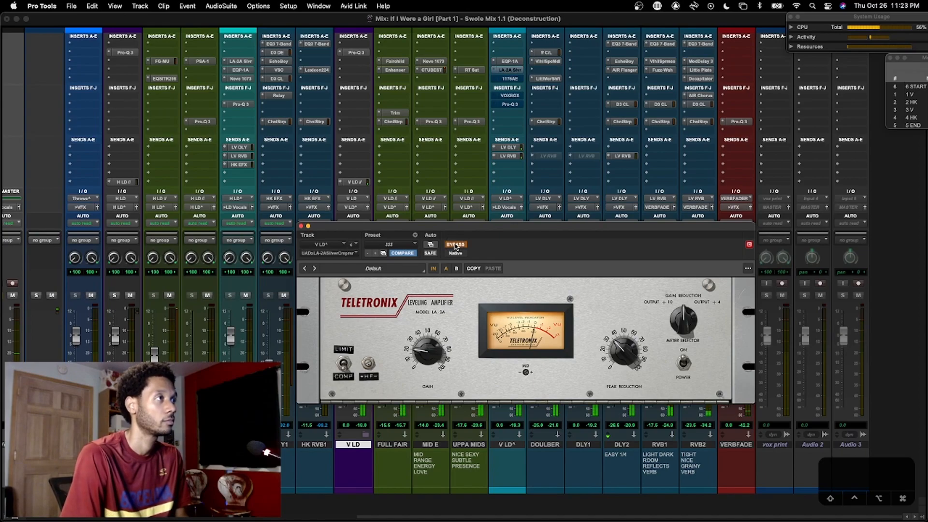
pyautogui.click(455, 245)
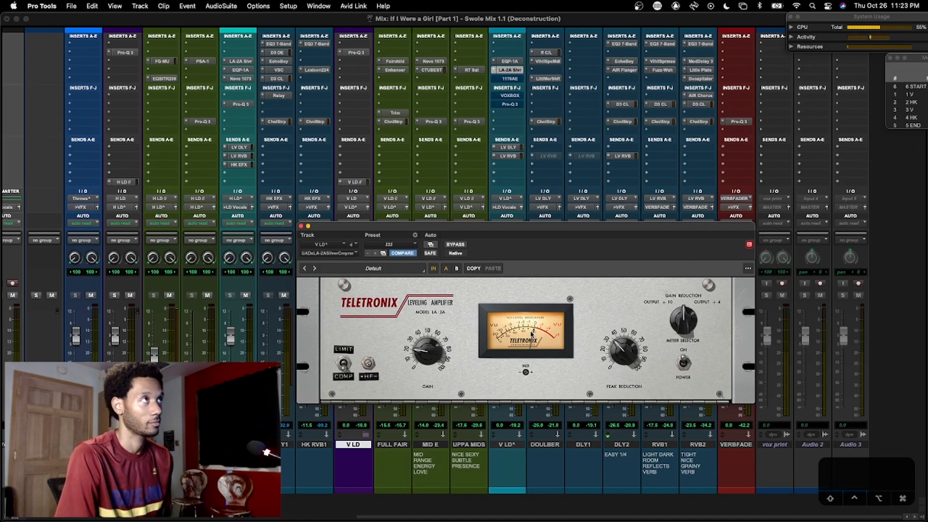
# Open the 1176AE insert on V LD^ and compare it bypassed and active during verse playback, leaving it out of bypass
pyautogui.click(509, 78)
pyautogui.moveTo(498, 232); pyautogui.dragTo(500, 240)
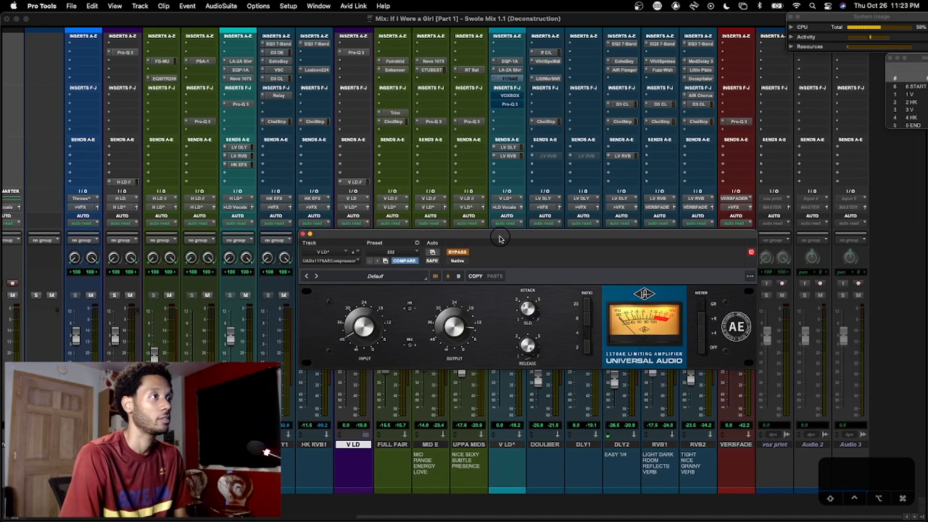
pyautogui.press('space')
pyautogui.click(458, 253)
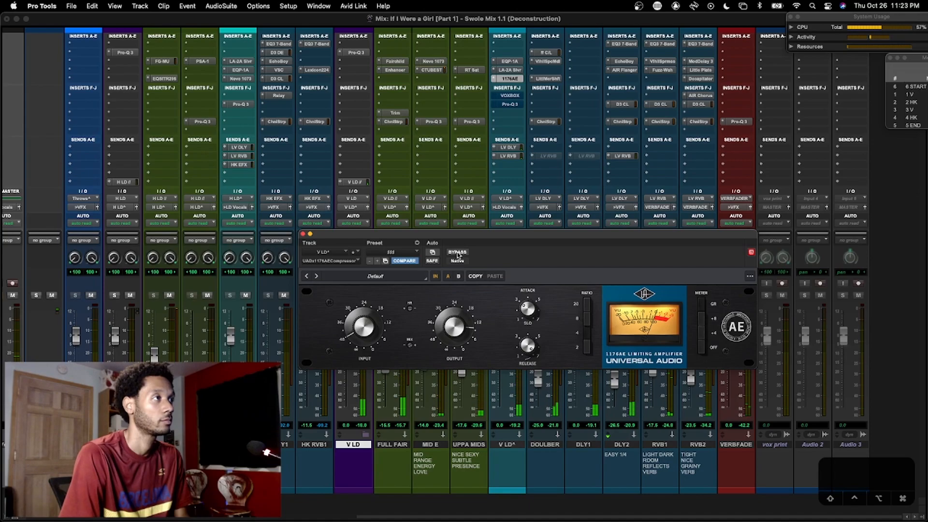
pyautogui.click(458, 254)
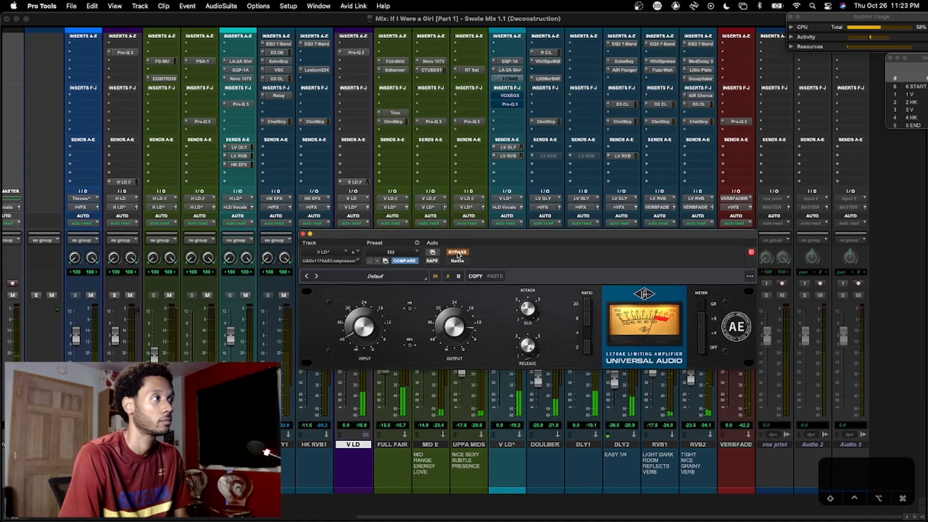
pyautogui.click(458, 253)
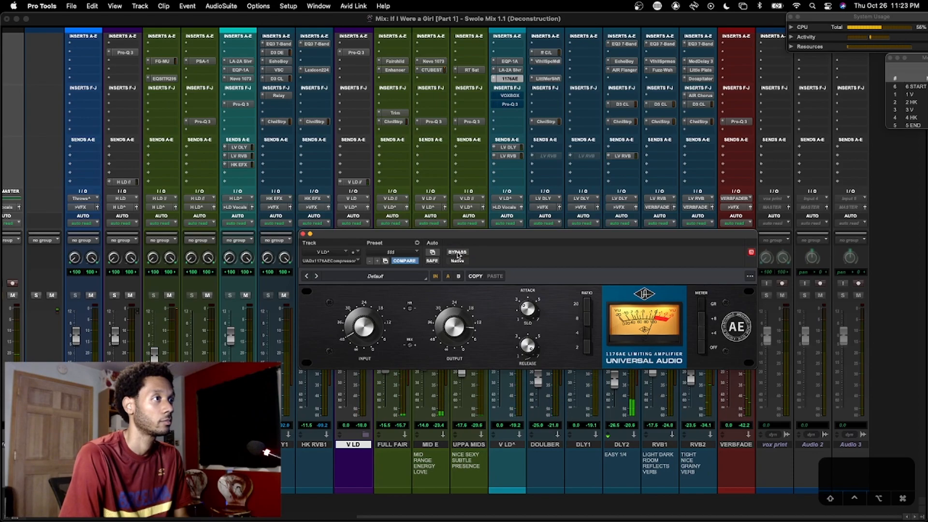
pyautogui.click(458, 254)
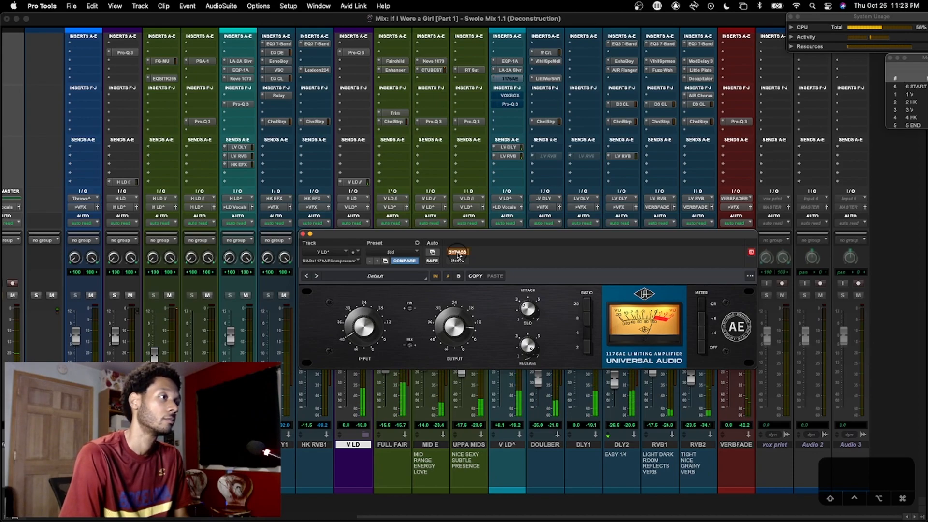
pyautogui.click(458, 254)
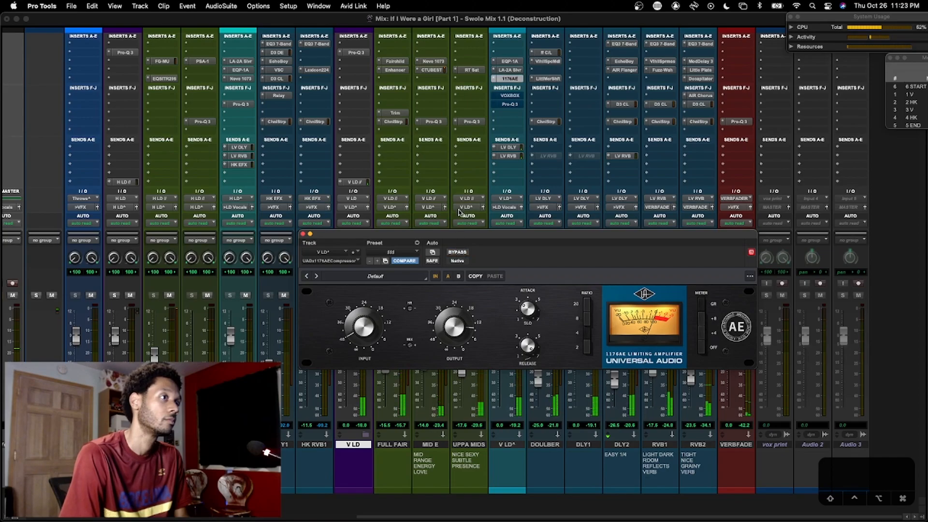
pyautogui.click(456, 253)
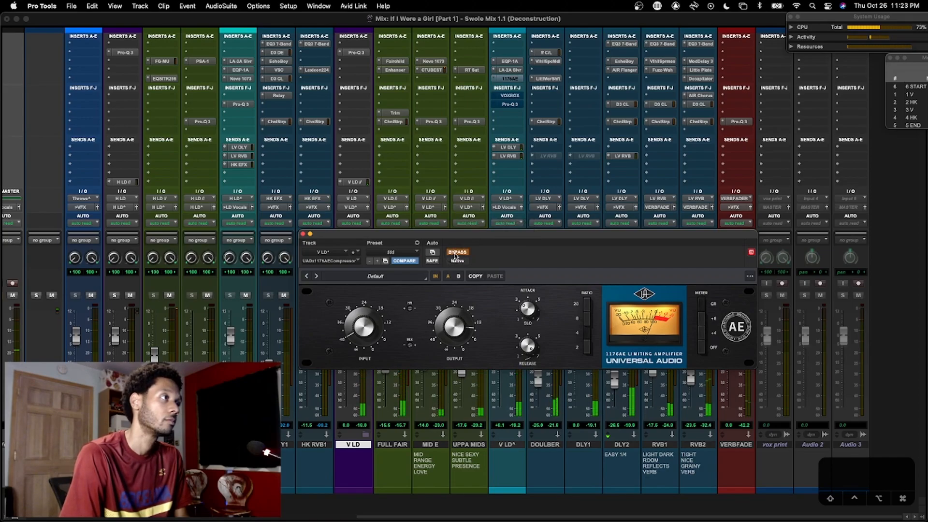
pyautogui.click(455, 254)
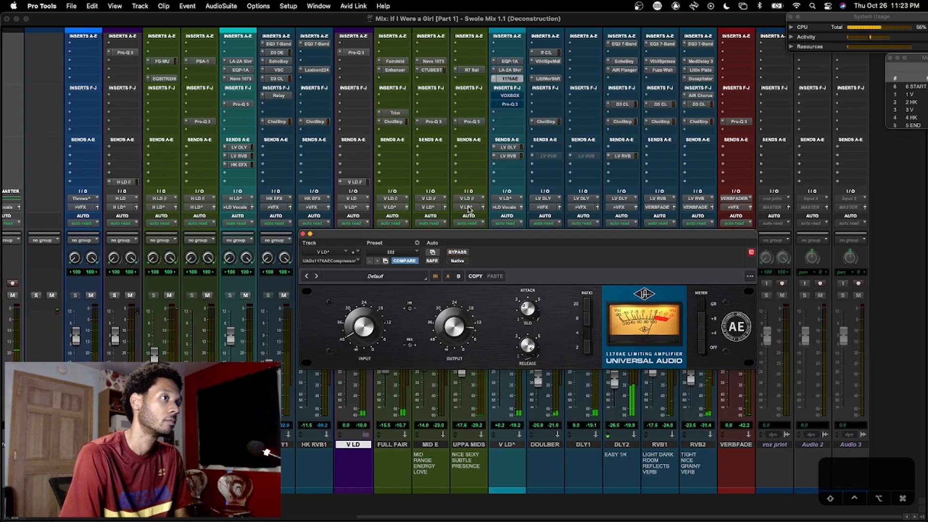
# Show the Edit window, select the V LD passage starting at the 3 V marker, and play it with the 1176AE window kept in view
pyautogui.press('super+equal')
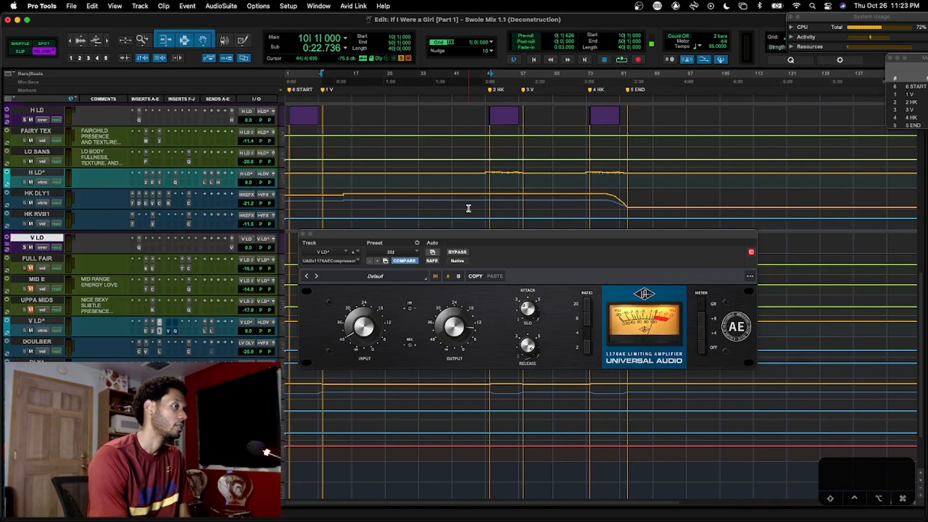
pyautogui.moveTo(498, 238); pyautogui.dragTo(498, 368)
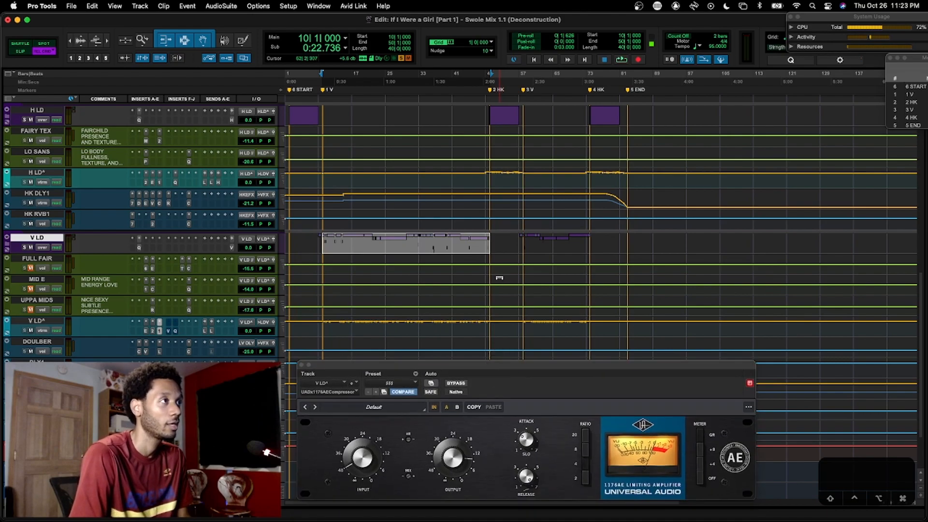
pyautogui.moveTo(523, 240); pyautogui.dragTo(565, 240)
pyautogui.press('space')
pyautogui.moveTo(528, 368); pyautogui.dragTo(533, 296)
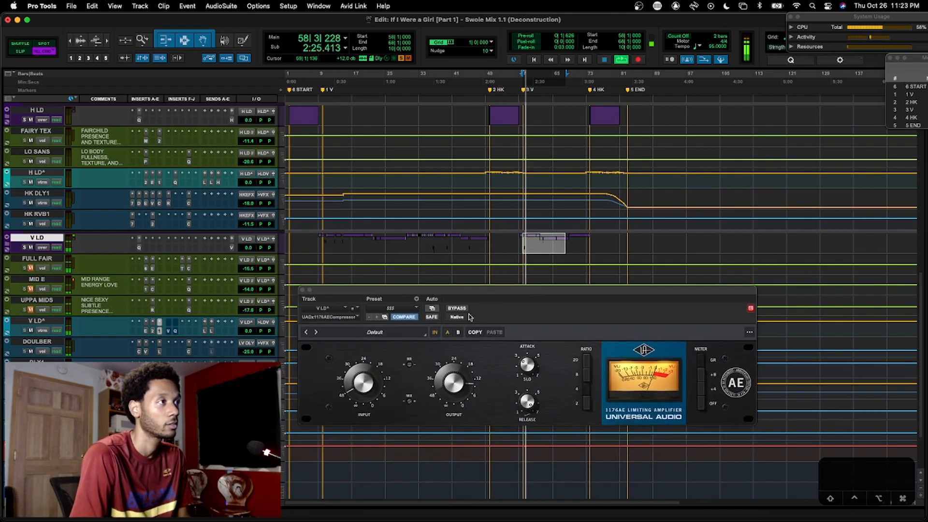
# Play the second verse, place the V LD cursor at bar 62, and compare the 1176AE bypassed and active, leaving it active
pyautogui.press('space')
pyautogui.press('space')
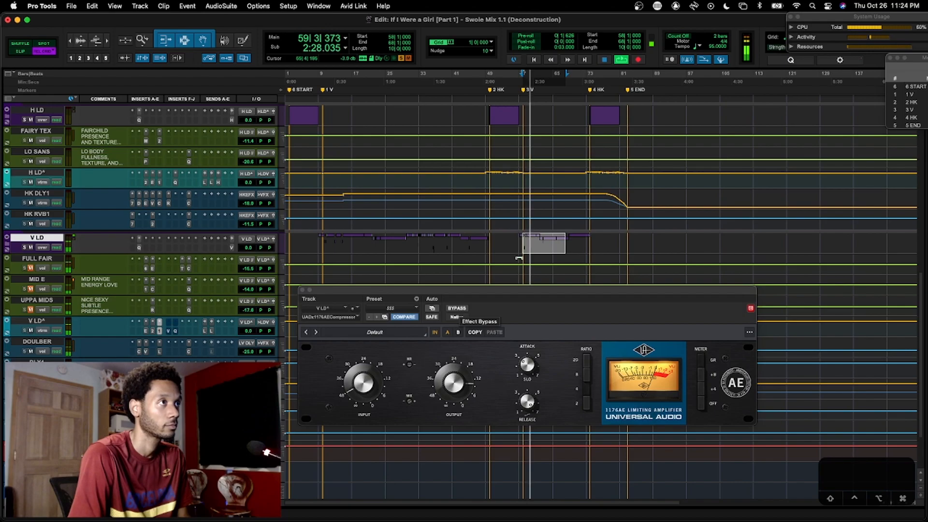
pyautogui.click(540, 245)
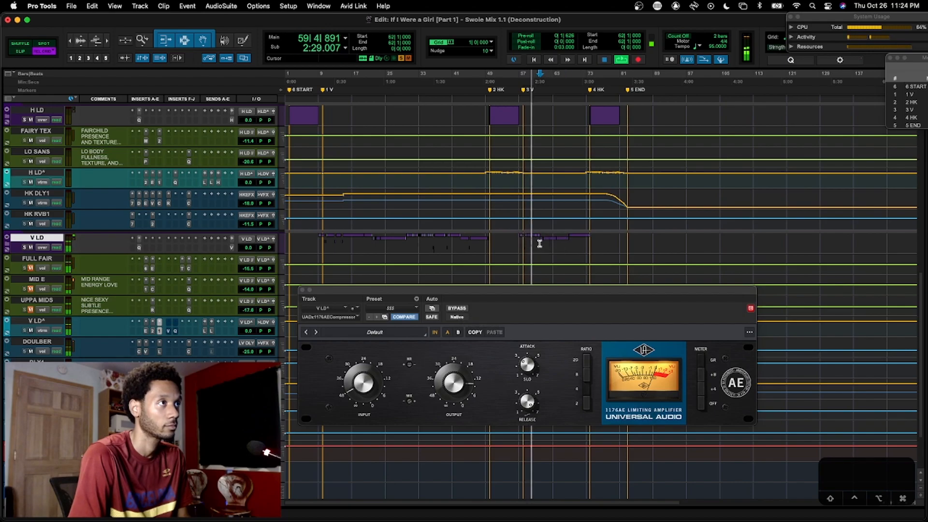
pyautogui.click(459, 311)
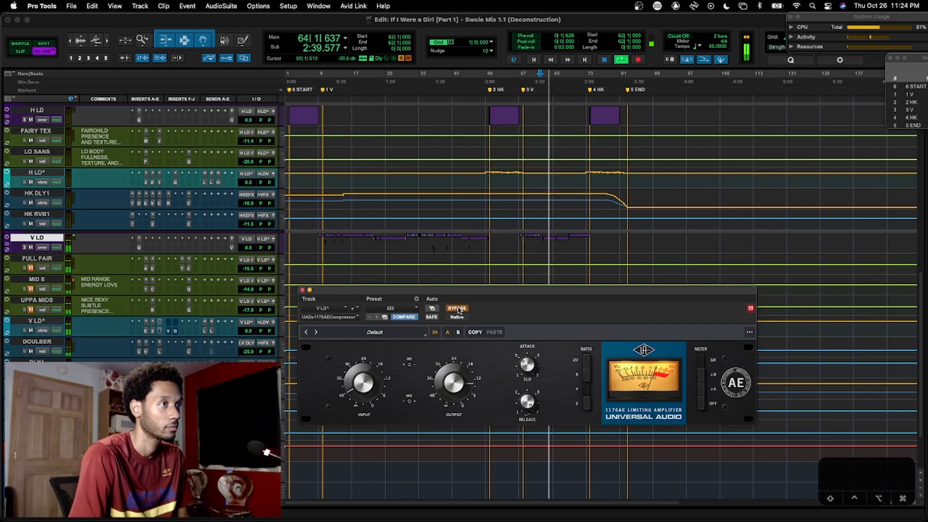
pyautogui.click(459, 311)
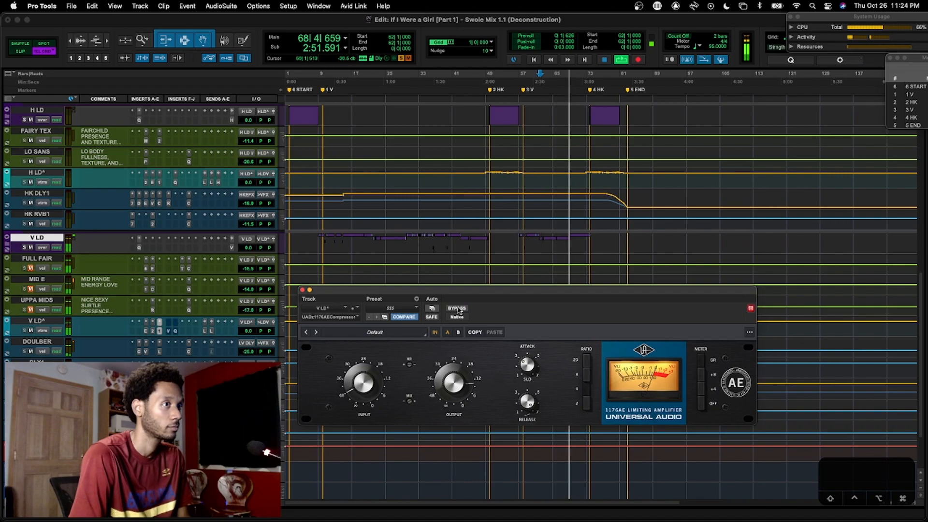
pyautogui.press('space')
# Select the first verse on V LD from the 1 V marker to 2 HK, and return to the Mix window with the 1176AE repositioned
pyautogui.moveTo(323, 244); pyautogui.dragTo(493, 247)
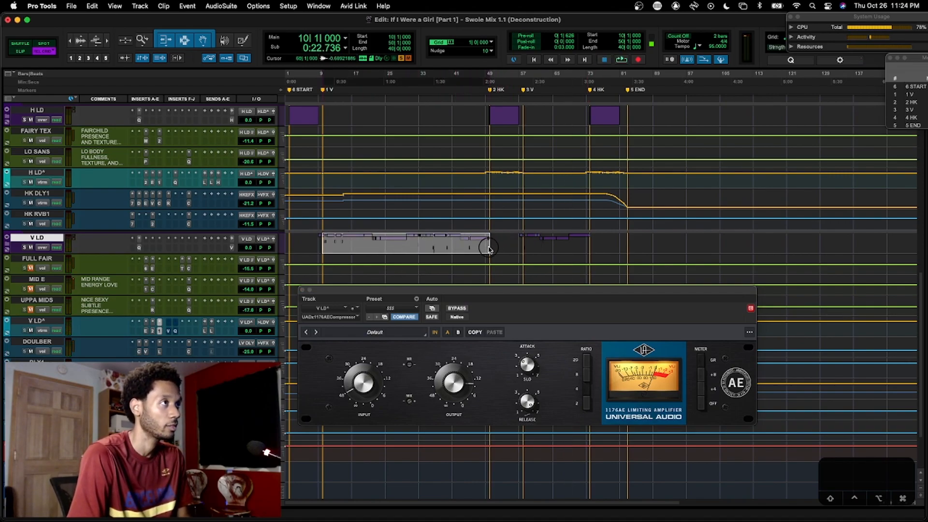
pyautogui.press('super+equal')
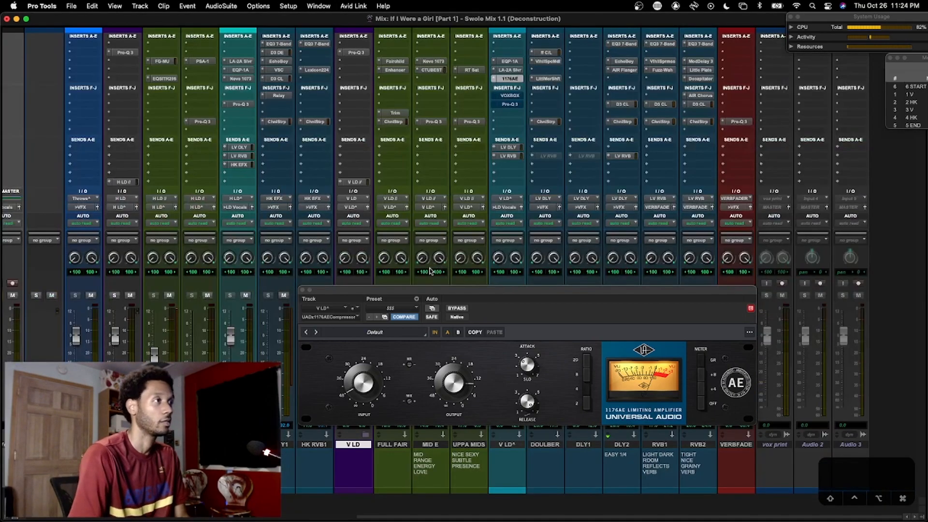
pyautogui.moveTo(494, 290); pyautogui.dragTo(463, 268)
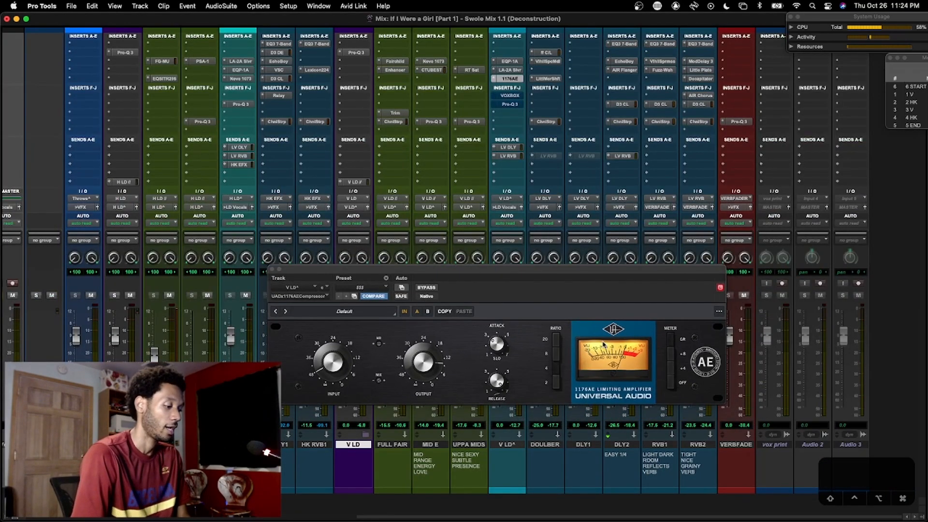
# Bring up the Force Quit Applications window and move it around over the 1176AE's meter area
pyautogui.press('super+alt+Escape')
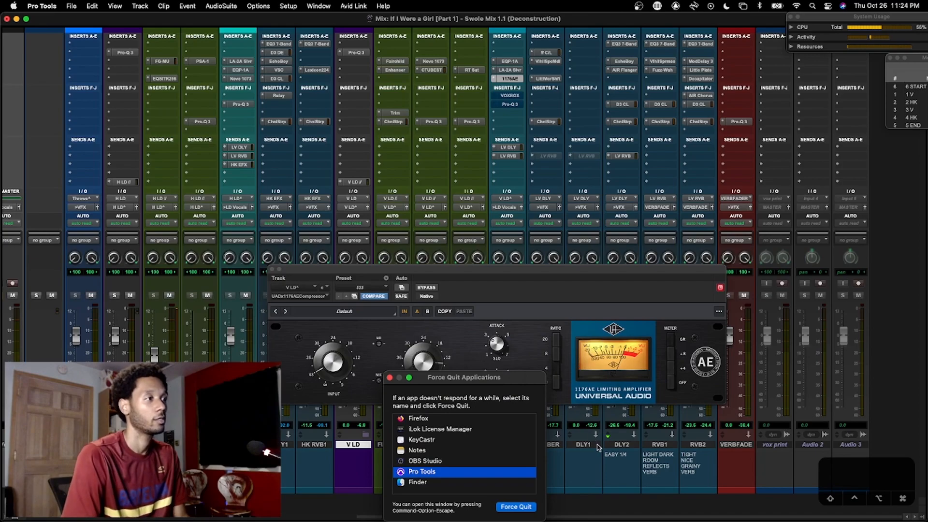
pyautogui.moveTo(424, 380); pyautogui.dragTo(618, 309)
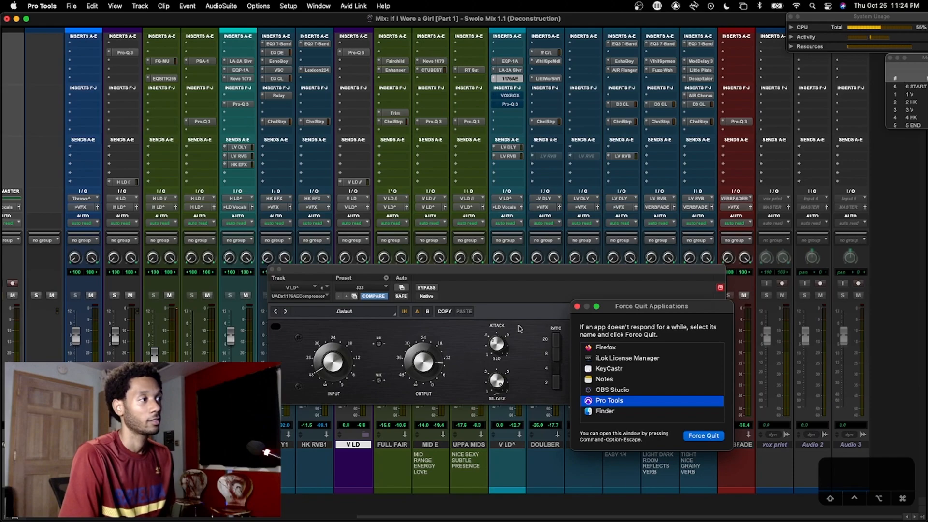
pyautogui.moveTo(617, 309); pyautogui.dragTo(609, 429)
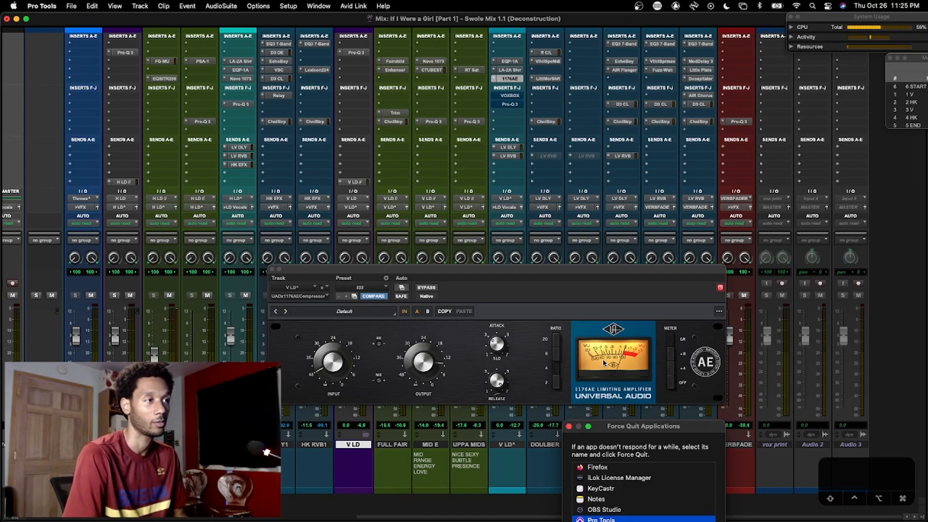
pyautogui.moveTo(633, 427); pyautogui.dragTo(636, 323)
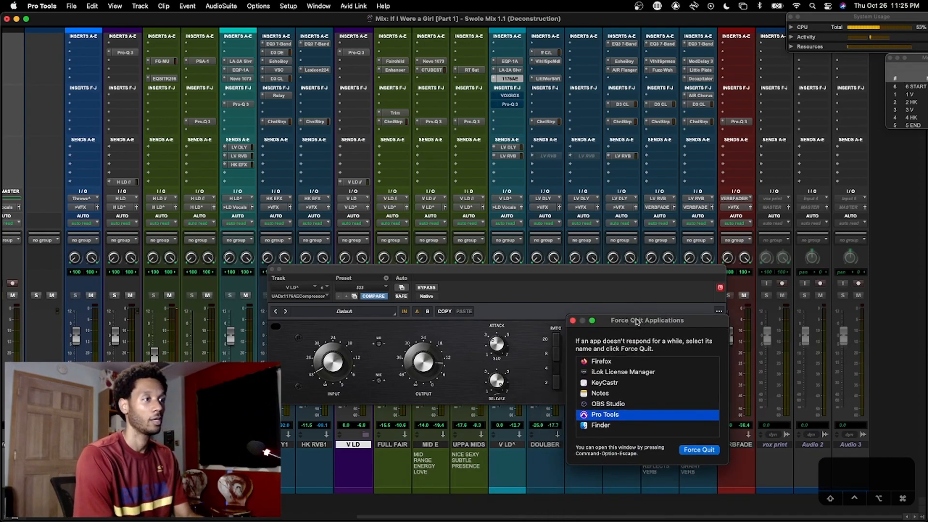
pyautogui.press('alt+super+Escape')
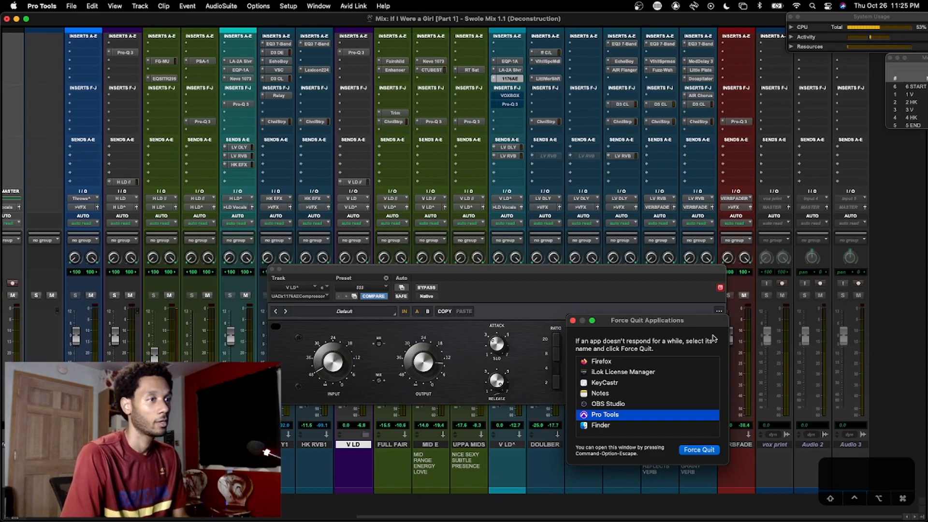
pyautogui.moveTo(650, 317); pyautogui.dragTo(648, 273)
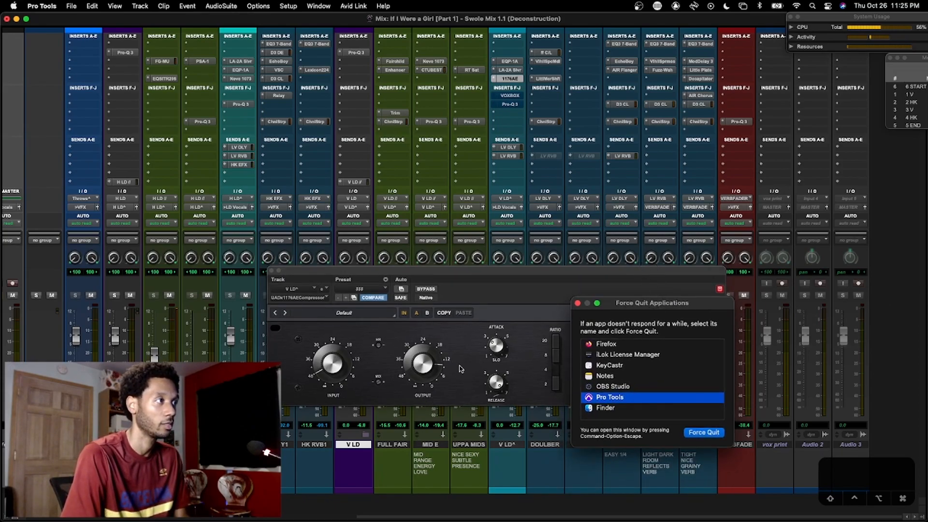
# Switch the 1176AE's ratio between 8 and 4, leaving it at 4, and move the Force Quit window out of the way
pyautogui.click(558, 357)
pyautogui.click(556, 371)
pyautogui.click(556, 358)
pyautogui.click(557, 372)
pyautogui.moveTo(632, 313); pyautogui.dragTo(406, 516)
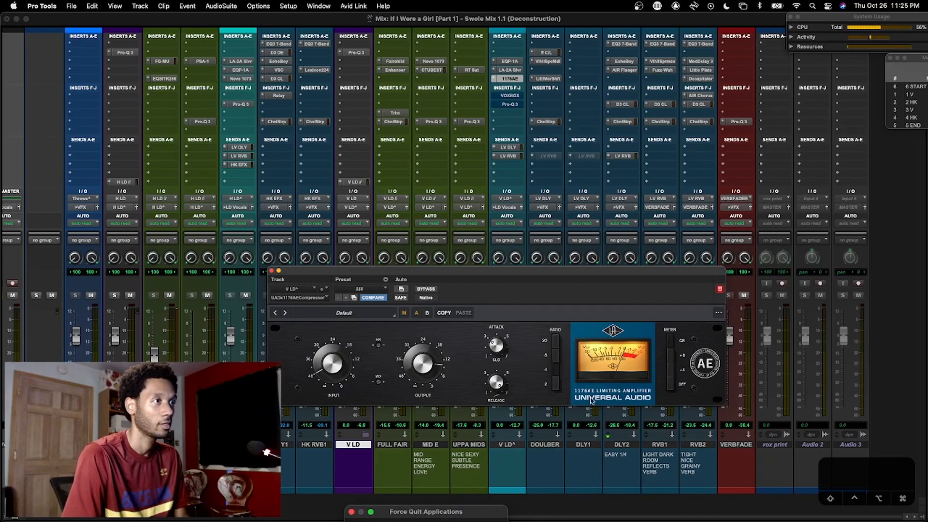
pyautogui.moveTo(592, 275); pyautogui.dragTo(590, 282)
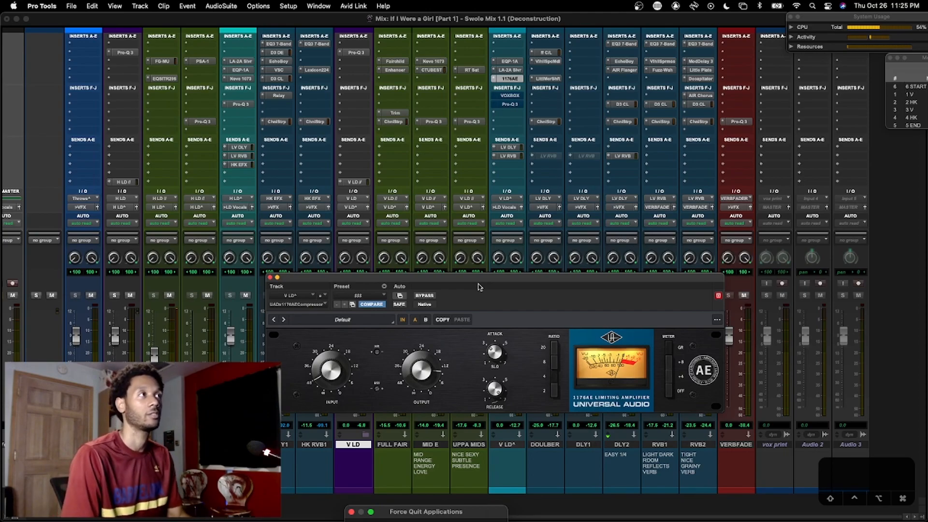
# Open the Manley VOXBOX insert on V LD^ and position its window below the track inserts
pyautogui.click(505, 97)
pyautogui.moveTo(478, 280); pyautogui.dragTo(474, 266)
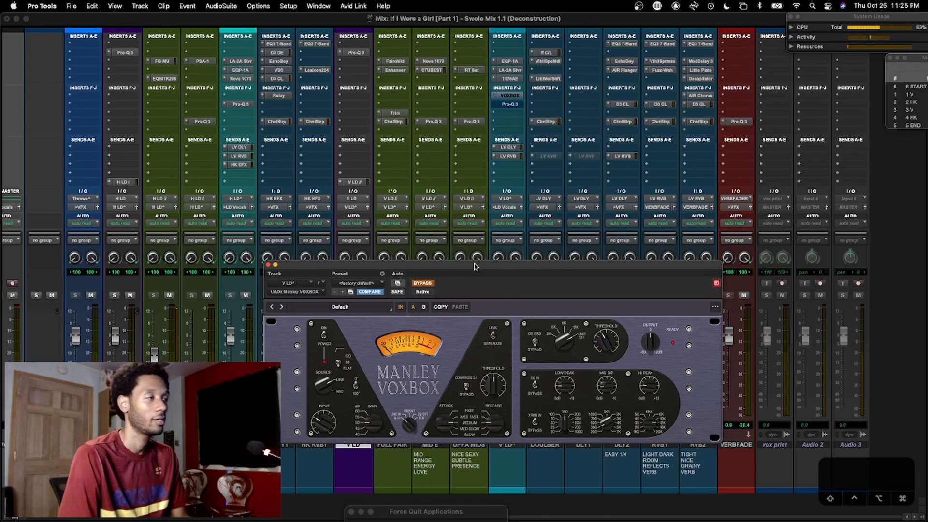
pyautogui.moveTo(475, 267); pyautogui.dragTo(472, 265)
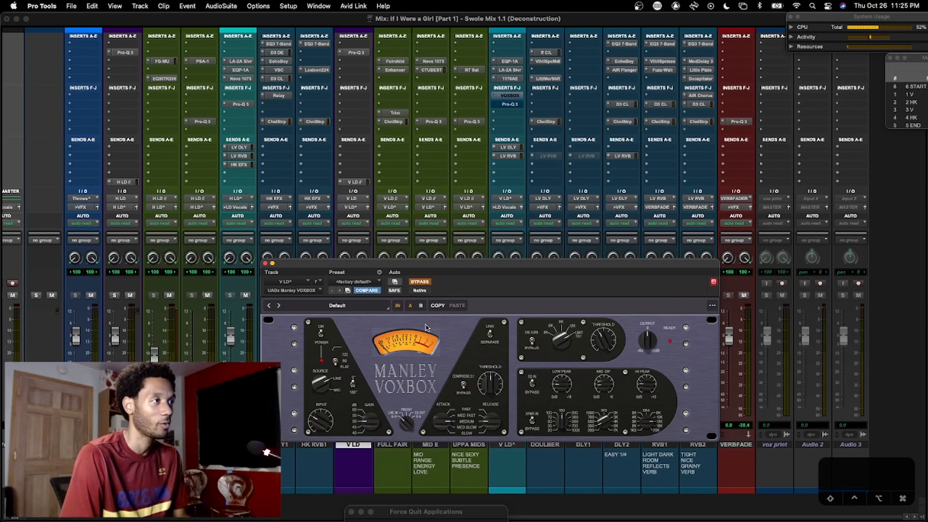
pyautogui.moveTo(423, 265); pyautogui.dragTo(423, 265)
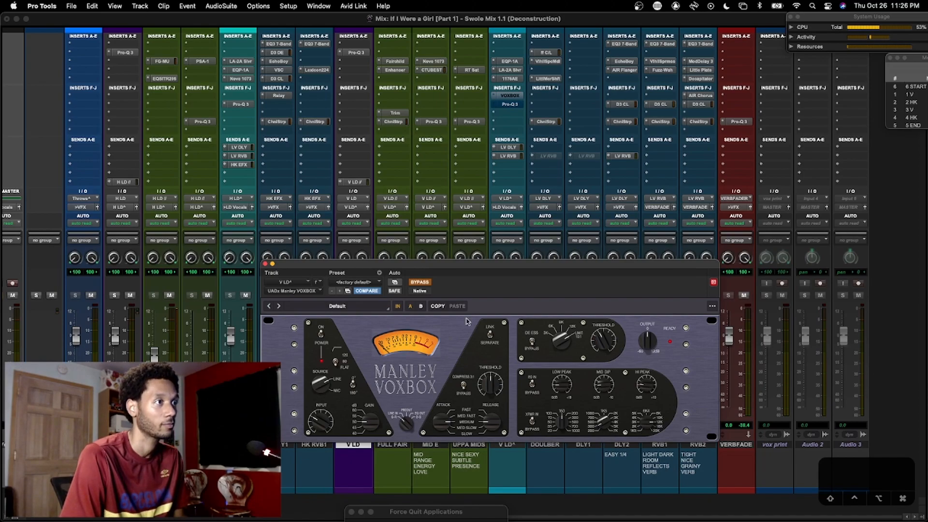
# Compare the Manley VOXBOX bypassed and engaged several times during playback, leaving it engaged
pyautogui.click(427, 286)
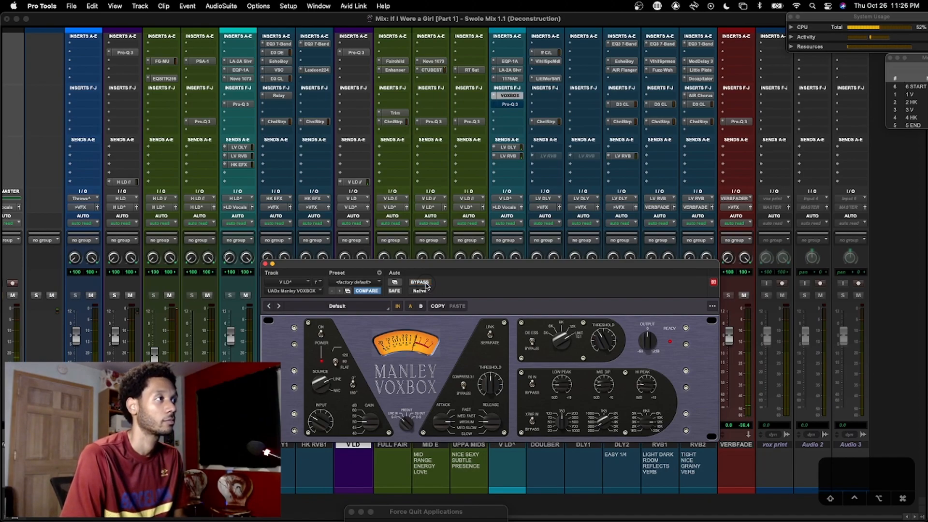
pyautogui.click(425, 272)
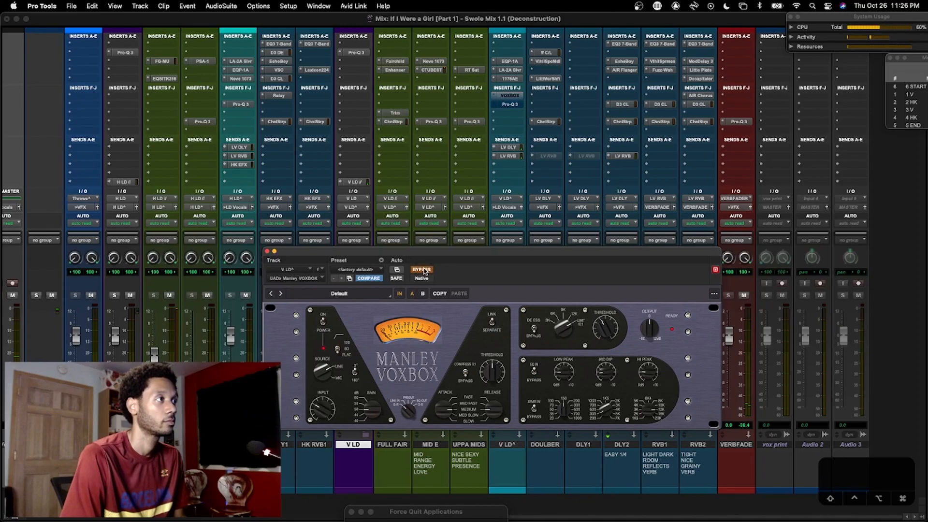
pyautogui.click(425, 271)
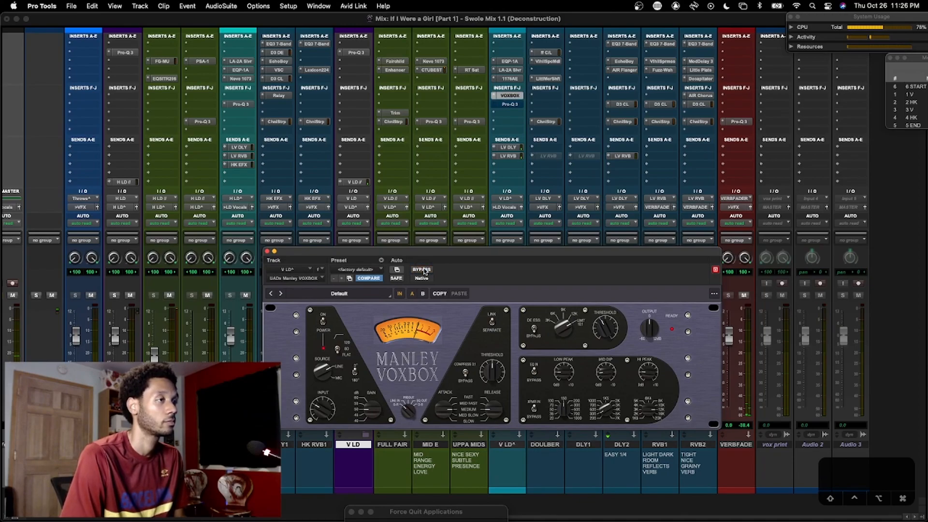
pyautogui.click(425, 272)
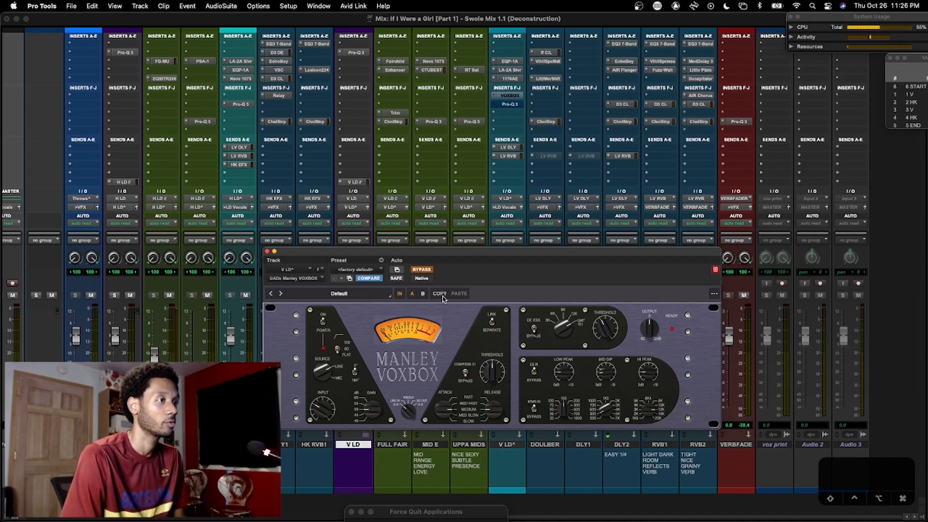
pyautogui.click(425, 271)
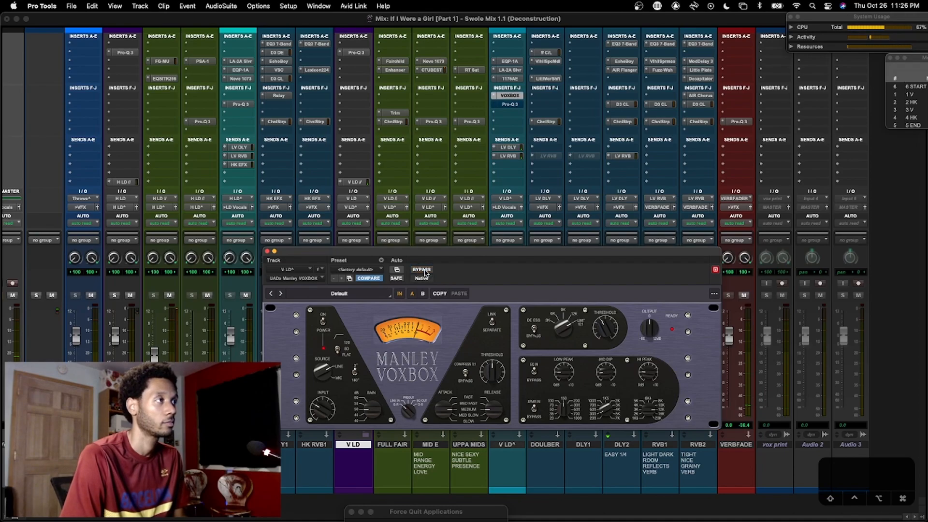
pyautogui.click(425, 271)
pyautogui.click(425, 271)
pyautogui.click(425, 272)
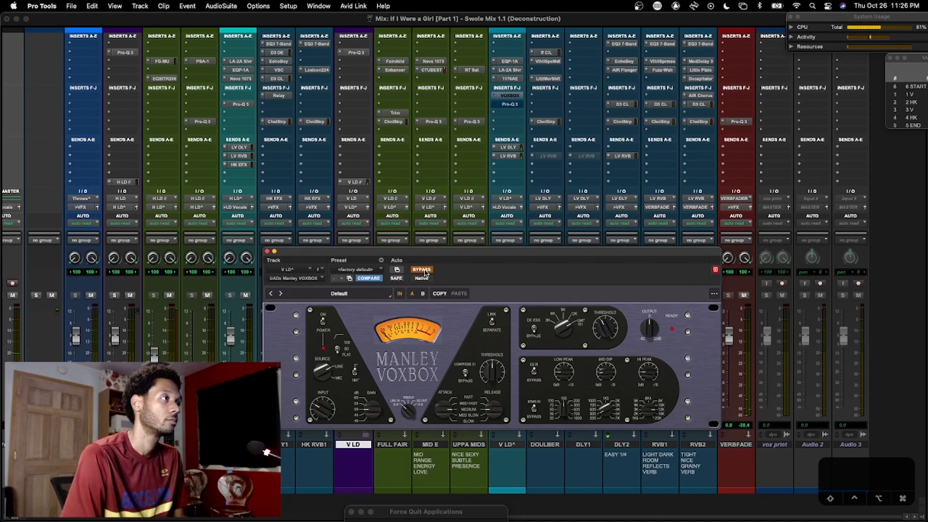
pyautogui.click(425, 272)
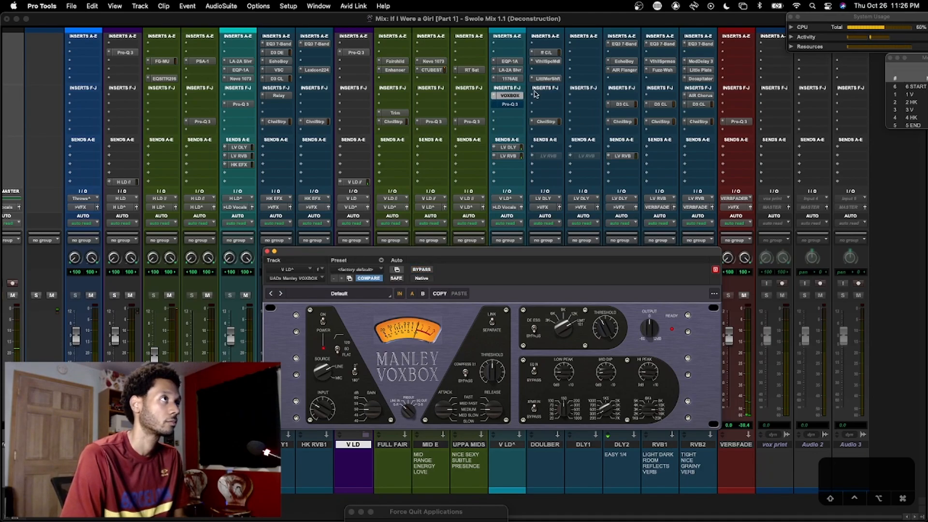
# Open the Pro-Q 3 insert on V LD^, compare it bypassed and engaged during playback, and leave it engaged with playback stopped
pyautogui.click(511, 107)
pyautogui.moveTo(507, 252); pyautogui.dragTo(529, 179)
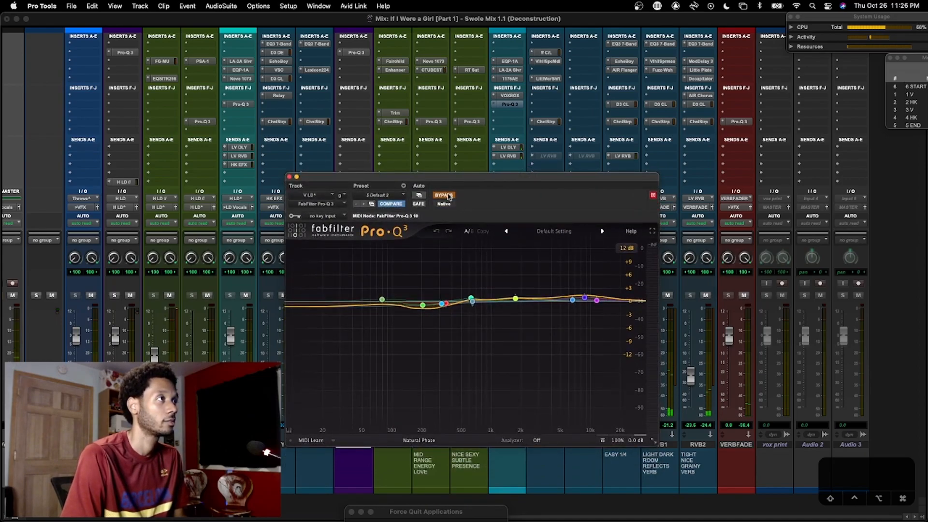
pyautogui.click(449, 196)
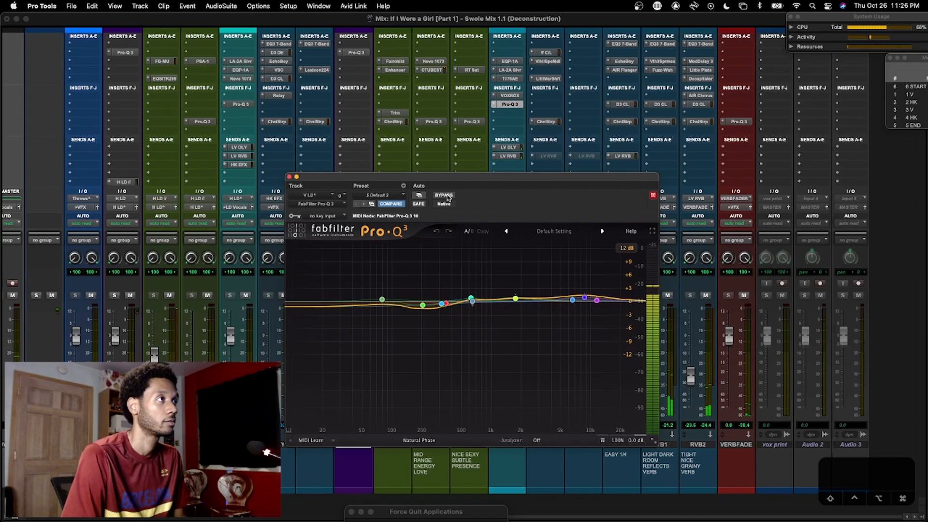
pyautogui.click(444, 195)
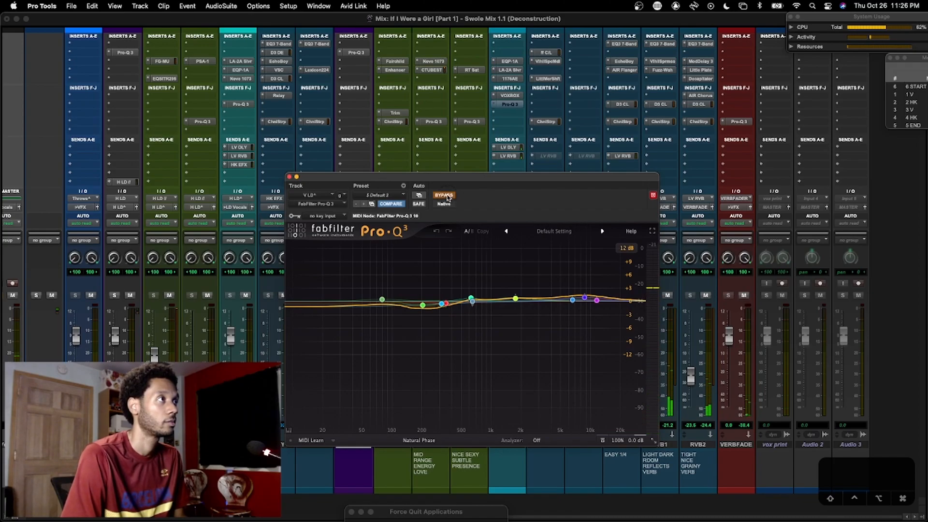
pyautogui.click(444, 196)
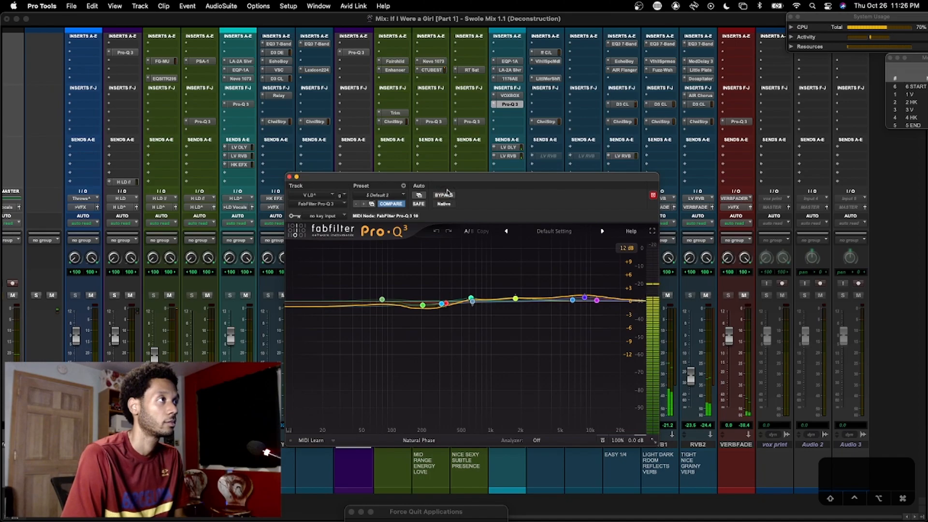
pyautogui.moveTo(448, 177); pyautogui.dragTo(448, 188)
pyautogui.click(448, 207)
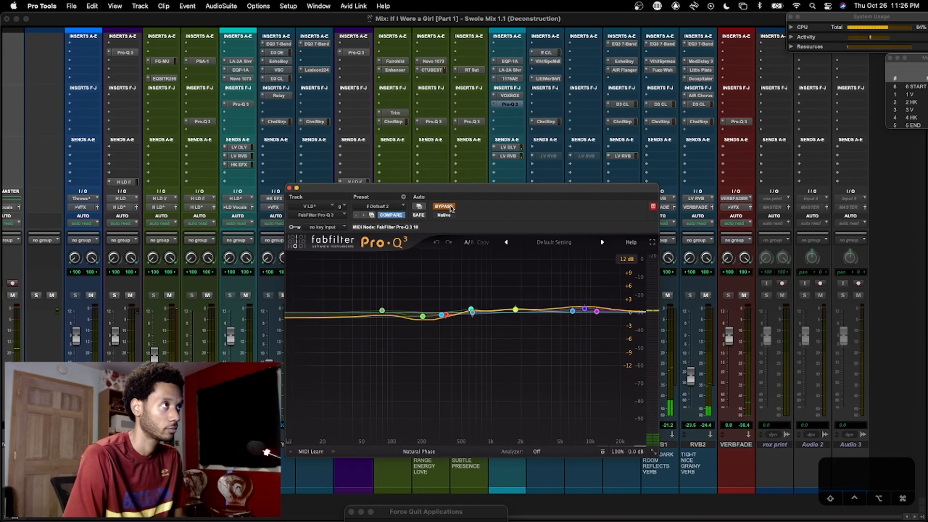
pyautogui.click(451, 208)
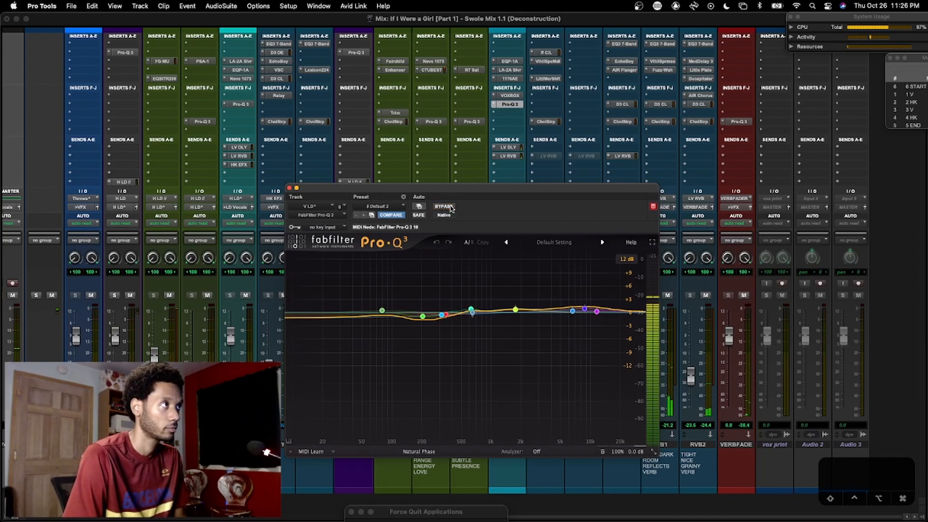
pyautogui.moveTo(378, 189); pyautogui.dragTo(378, 193)
pyautogui.press('space')
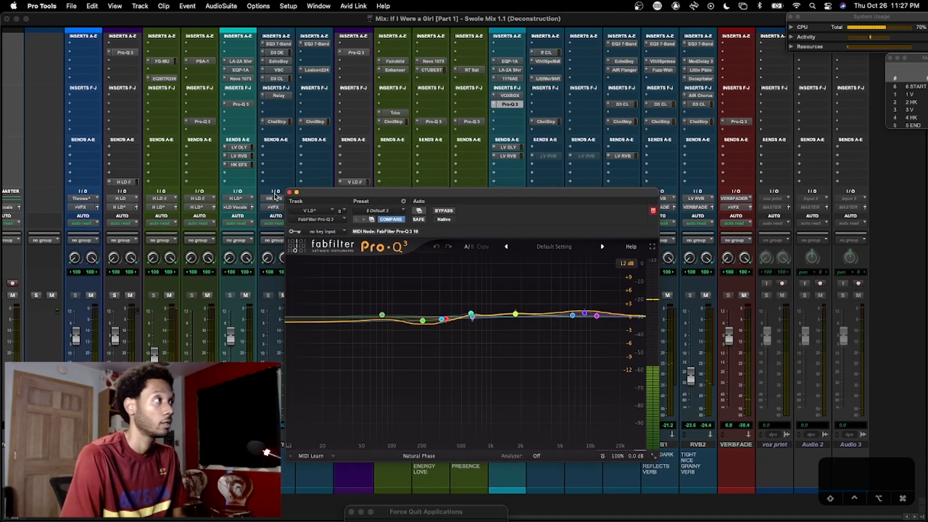
# Inspect the frequency, gain and Q of the Pro-Q 3's EQ bands from the lows to the highs, and close its window
pyautogui.moveTo(383, 315)
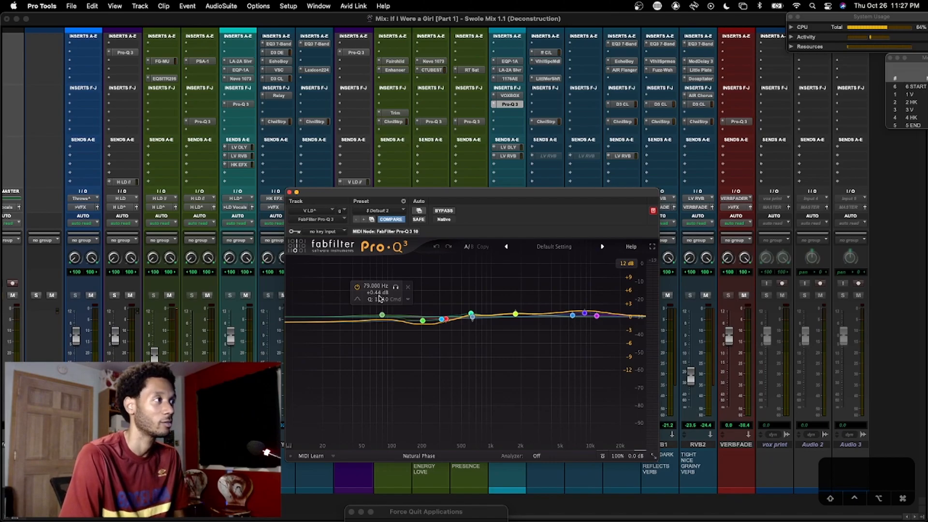
pyautogui.moveTo(424, 321)
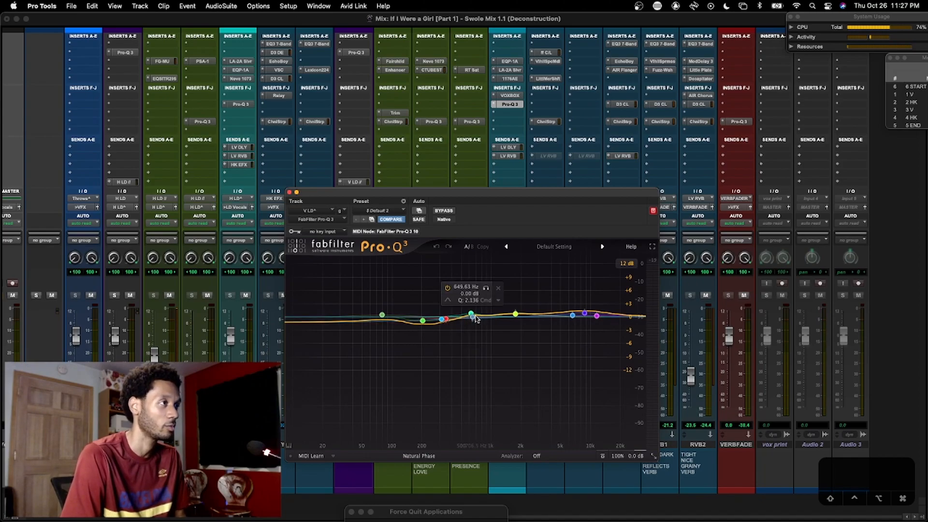
pyautogui.moveTo(516, 317)
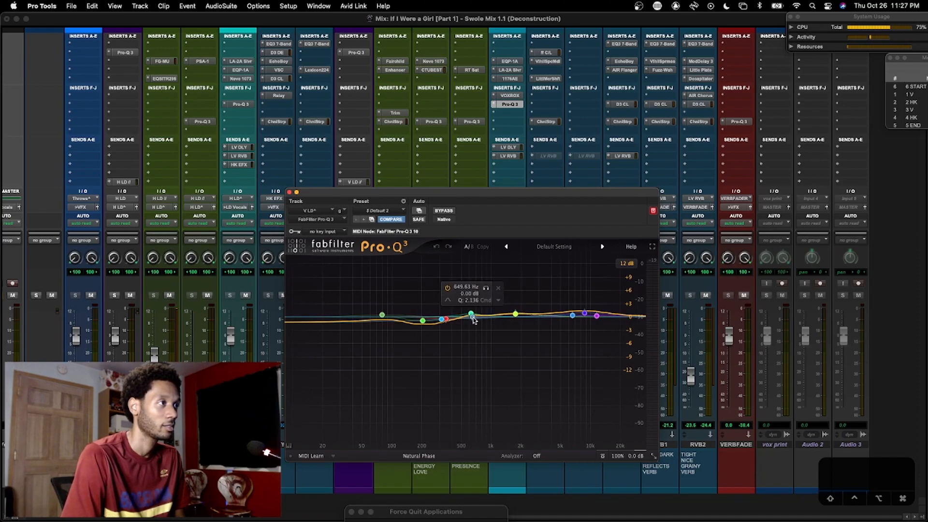
pyautogui.moveTo(575, 318)
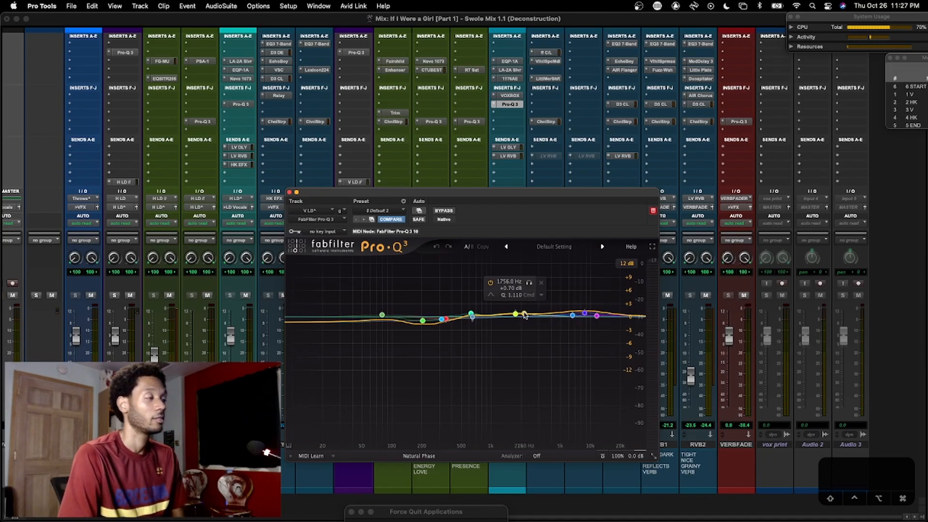
pyautogui.moveTo(428, 321)
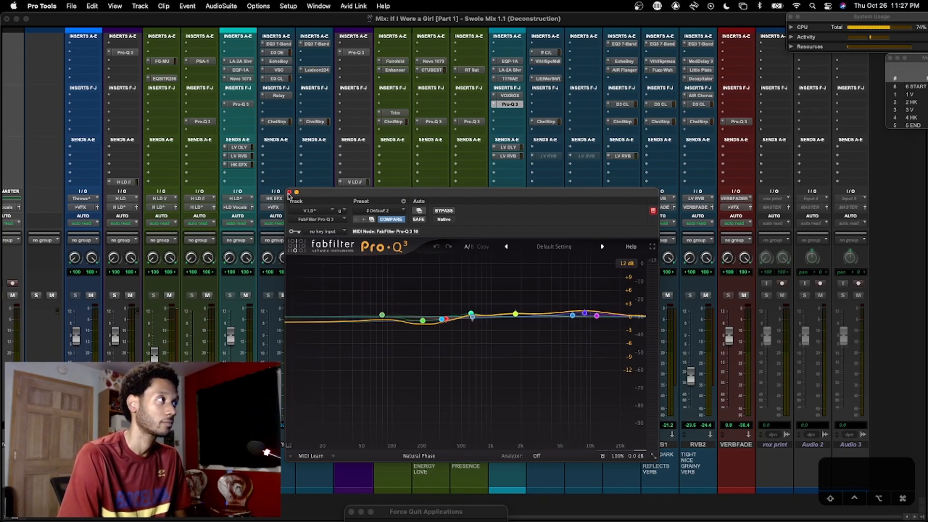
pyautogui.click(289, 193)
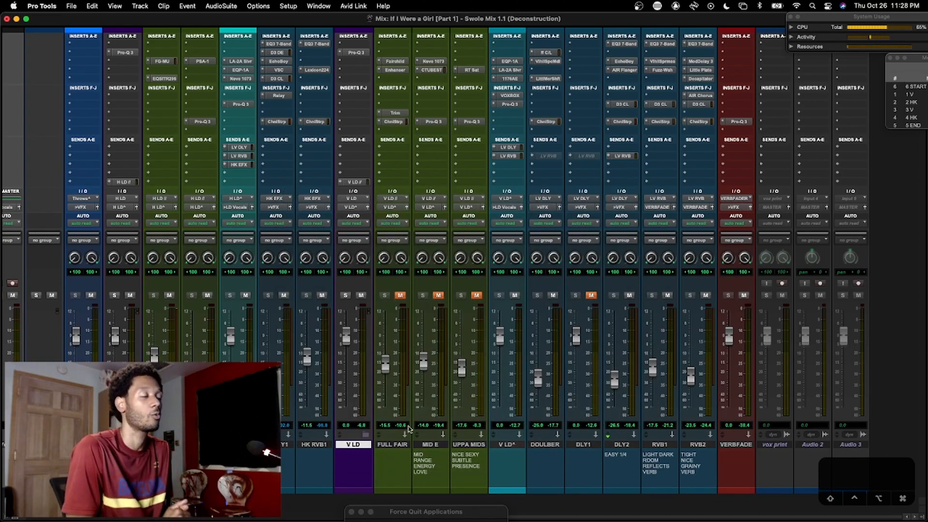
# Open the Fairchild insert on the FULL FAIR track and position its window clear of the texture tracks' inserts
pyautogui.hscroll(-10, 425, 387)
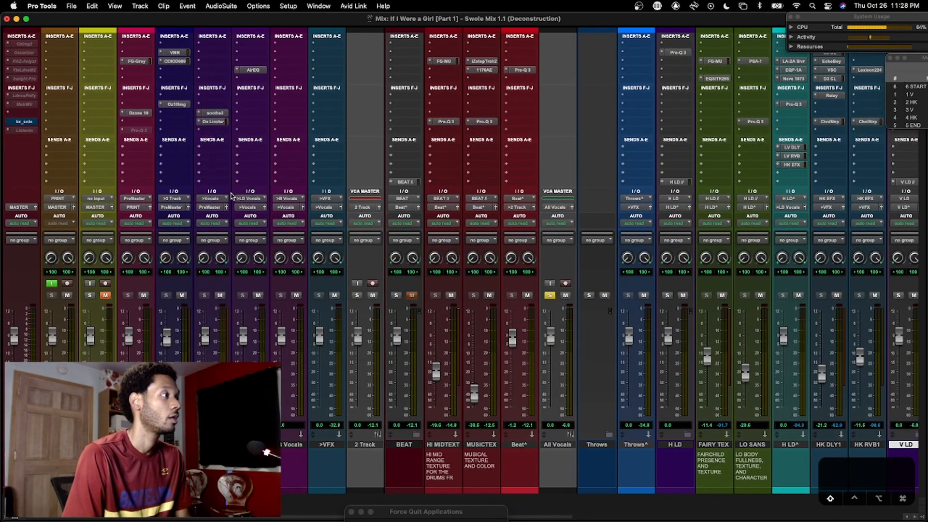
pyautogui.hscroll(10, 231, 196)
pyautogui.hscroll(-3, 363, 358)
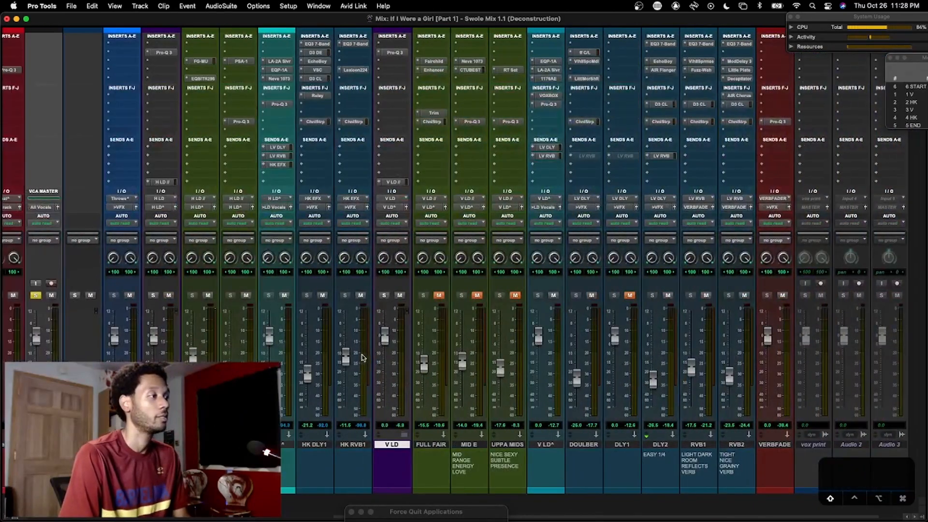
pyautogui.hscroll(1, 461, 412)
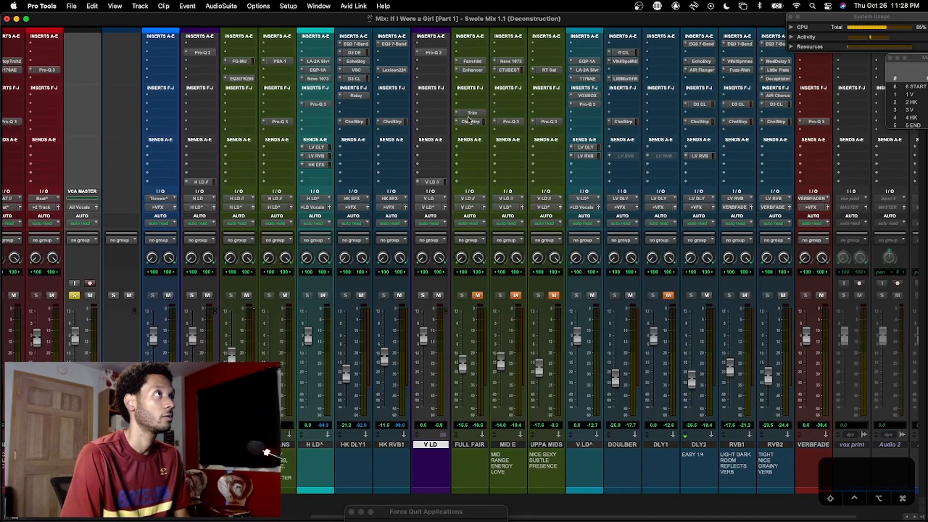
pyautogui.click(473, 62)
pyautogui.moveTo(471, 140); pyautogui.dragTo(717, 113)
pyautogui.hscroll(2, 429, 202)
pyautogui.moveTo(619, 121); pyautogui.dragTo(568, 102)
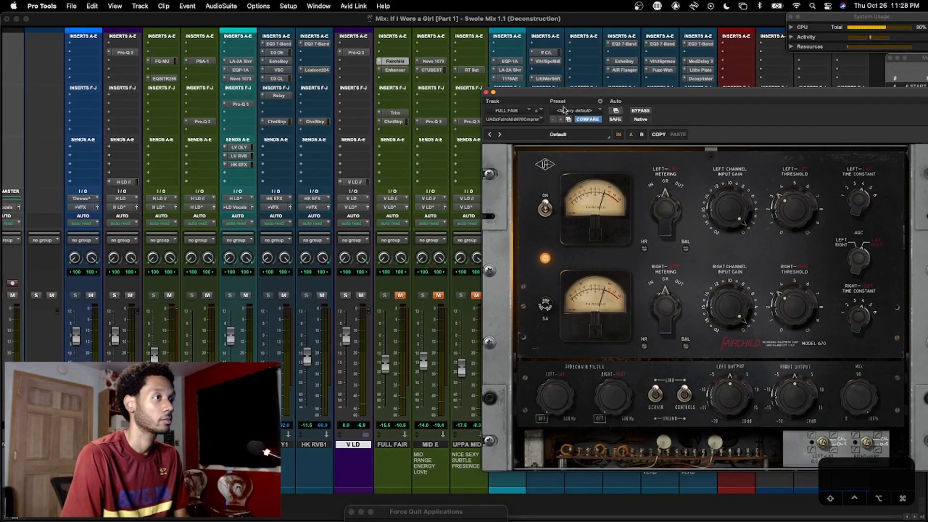
# Compare the mix with the FULL FAIR track muted and unmuted, leaving it unmuted
pyautogui.click(401, 296)
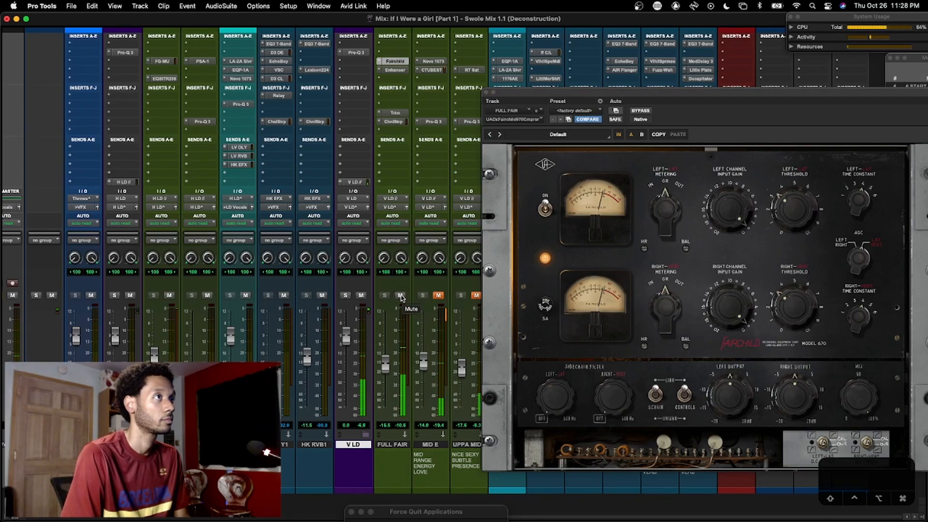
pyautogui.click(400, 296)
pyautogui.click(401, 296)
# Open the Enhancer insert on FULL FAIR and audition the Fairchild and Enhancer bypassed and engaged, leaving both engaged
pyautogui.click(396, 70)
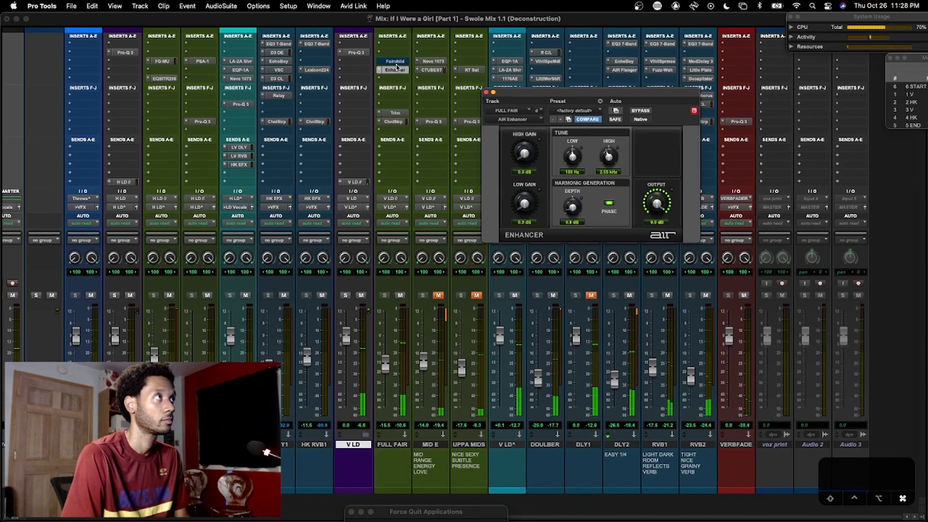
pyautogui.keyDown('super'); pyautogui.click(396, 70); pyautogui.keyUp('super')
pyautogui.keyDown('super'); pyautogui.click(396, 70); pyautogui.keyUp('super')
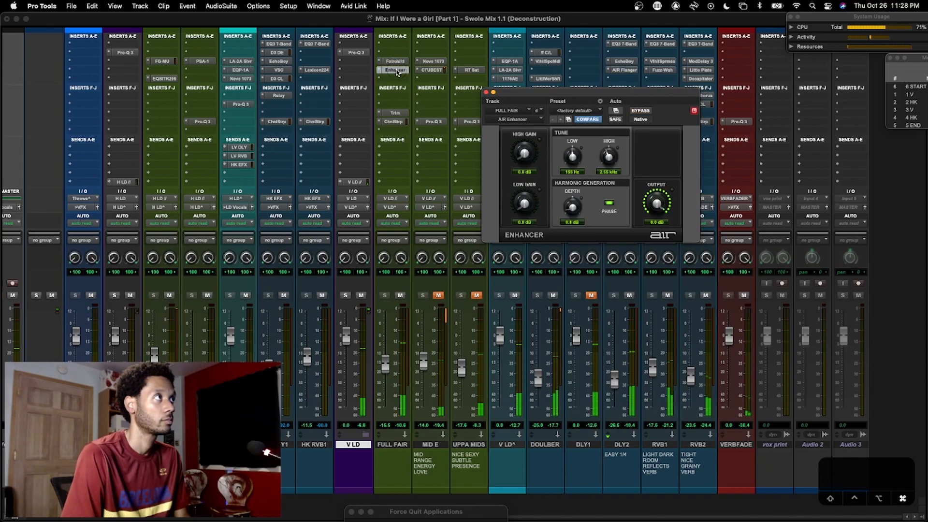
# Open FULL FAIR's Trim and Channel Strip inserts, and audition the Channel Strip bypassed and engaged, leaving it engaged
pyautogui.click(397, 114)
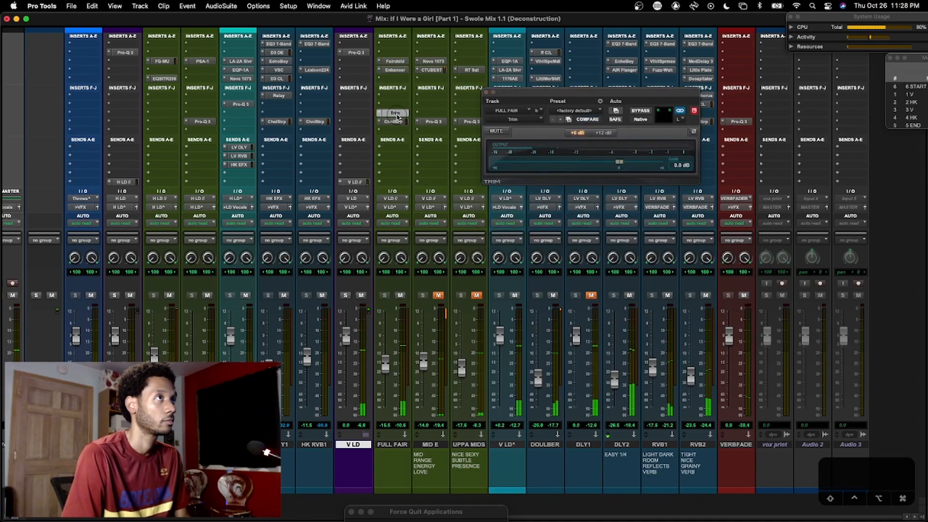
pyautogui.click(397, 115)
pyautogui.click(397, 123)
pyautogui.keyDown('super'); pyautogui.click(397, 124); pyautogui.keyUp('super')
pyautogui.keyDown('super'); pyautogui.click(396, 124); pyautogui.keyUp('super')
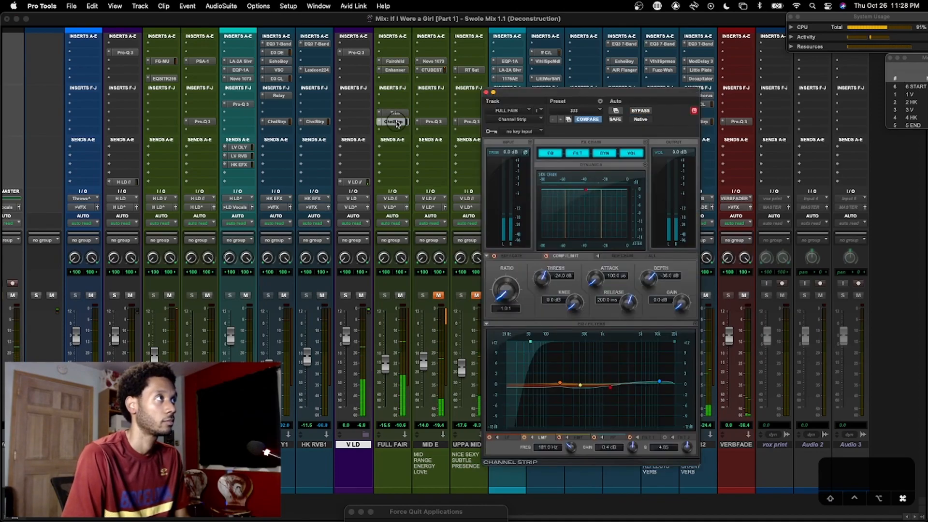
pyautogui.keyDown('super'); pyautogui.click(396, 124); pyautogui.keyUp('super')
pyautogui.keyDown('super'); pyautogui.click(397, 123); pyautogui.keyUp('super')
pyautogui.moveTo(492, 104); pyautogui.dragTo(521, 98)
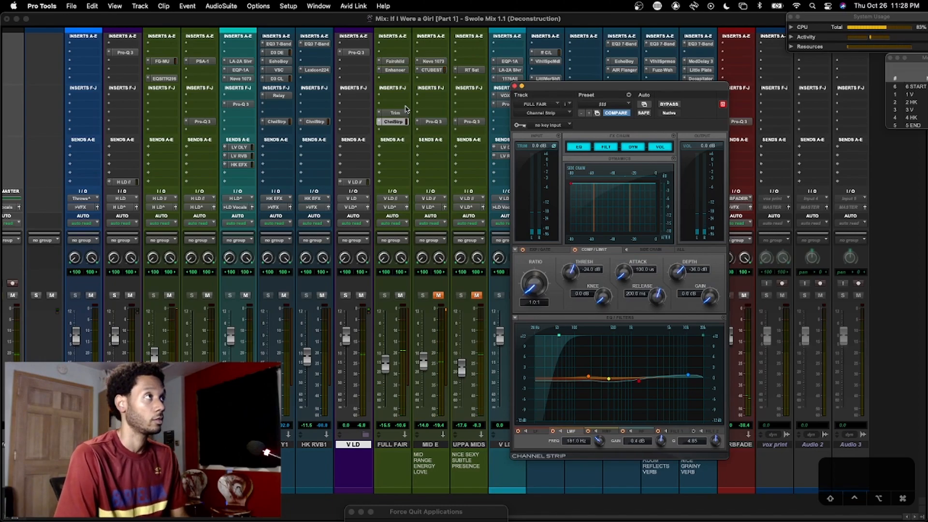
# Review the settings of FULL FAIR's Fairchild, Enhancer, Trim and Channel Strip in insert order, and reposition the Channel Strip window
pyautogui.click(396, 63)
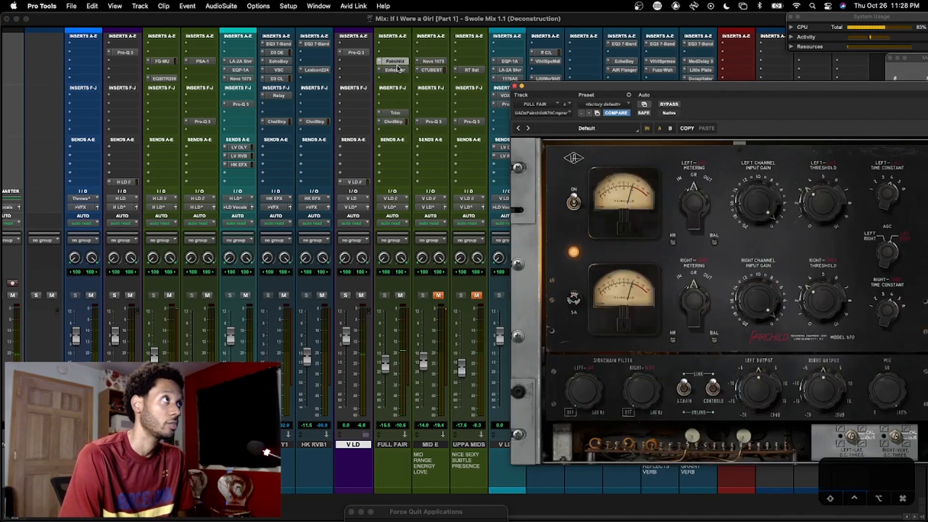
pyautogui.click(397, 70)
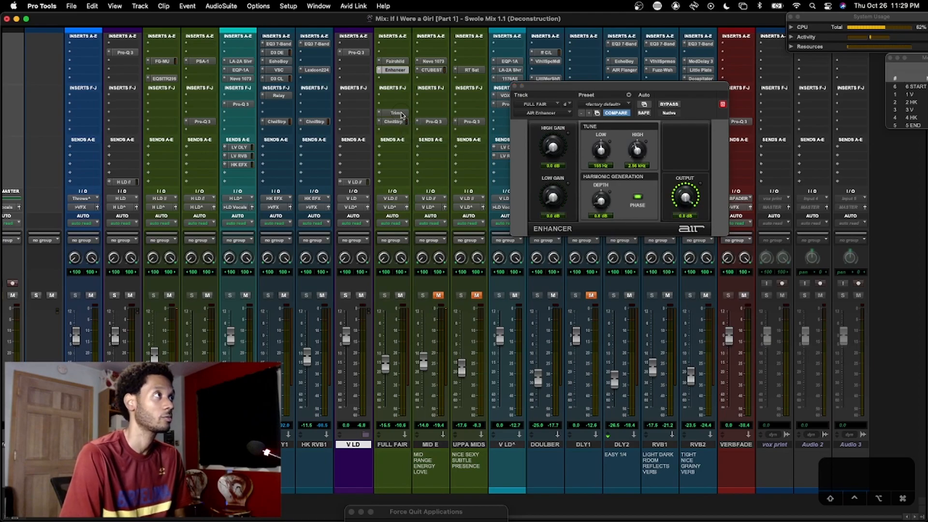
pyautogui.click(397, 113)
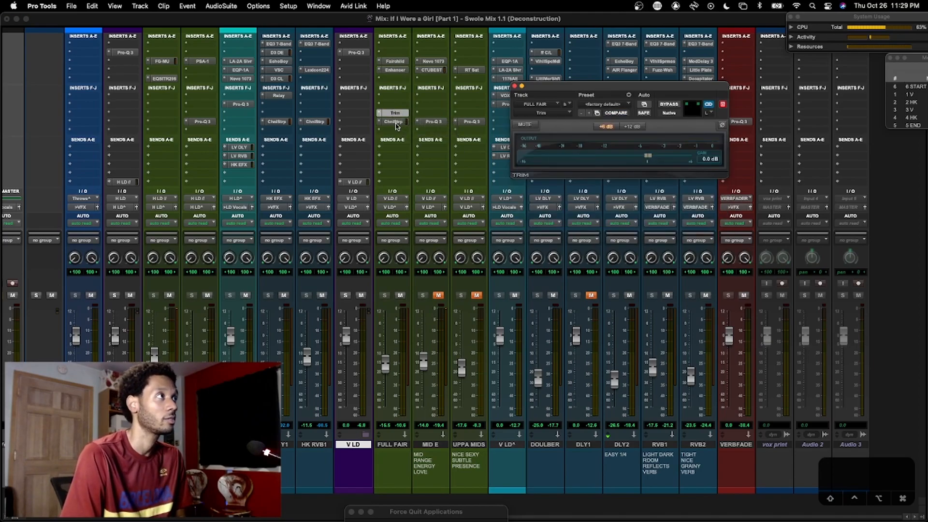
pyautogui.click(394, 122)
pyautogui.moveTo(593, 90); pyautogui.dragTo(591, 84)
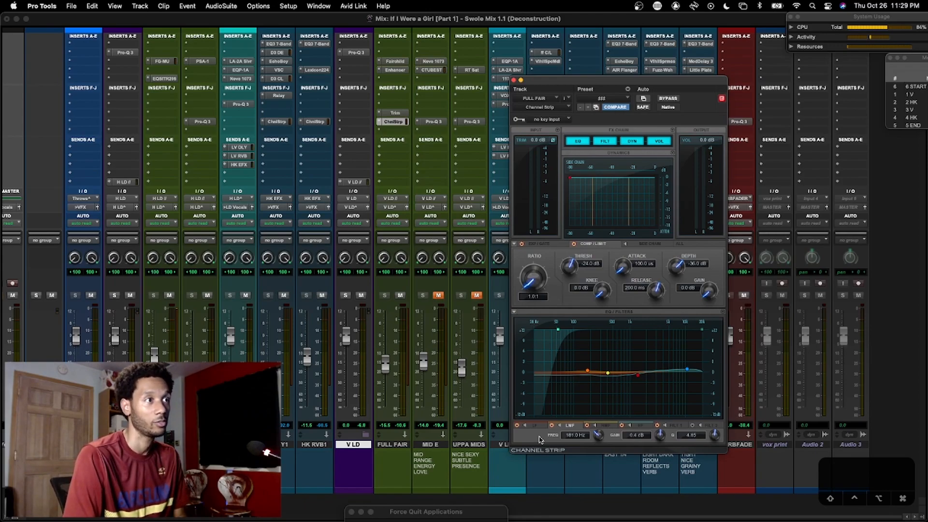
pyautogui.moveTo(615, 80); pyautogui.dragTo(607, 87)
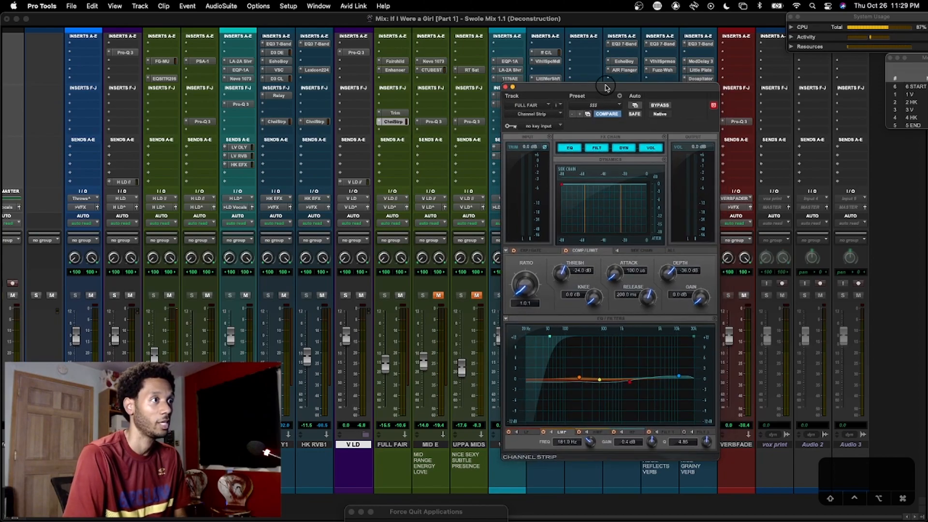
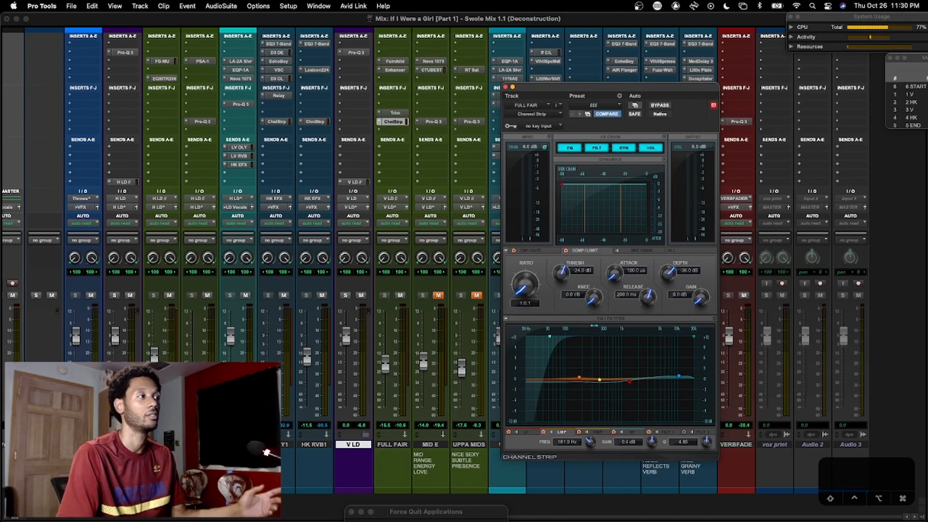
# Close FULL FAIR's Channel Strip and view the Channel Strip settings on the DOULBER track, closing that window as well
pyautogui.moveTo(602, 88); pyautogui.dragTo(600, 93)
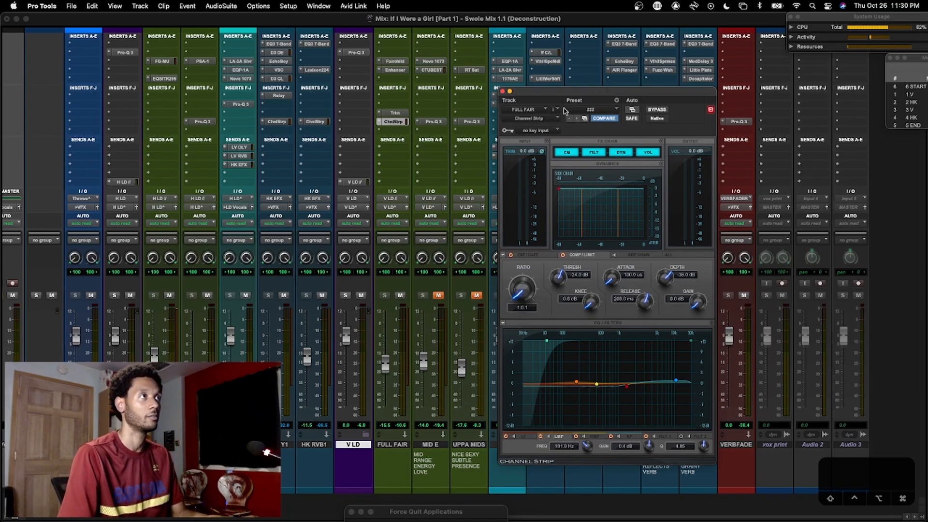
pyautogui.click(503, 91)
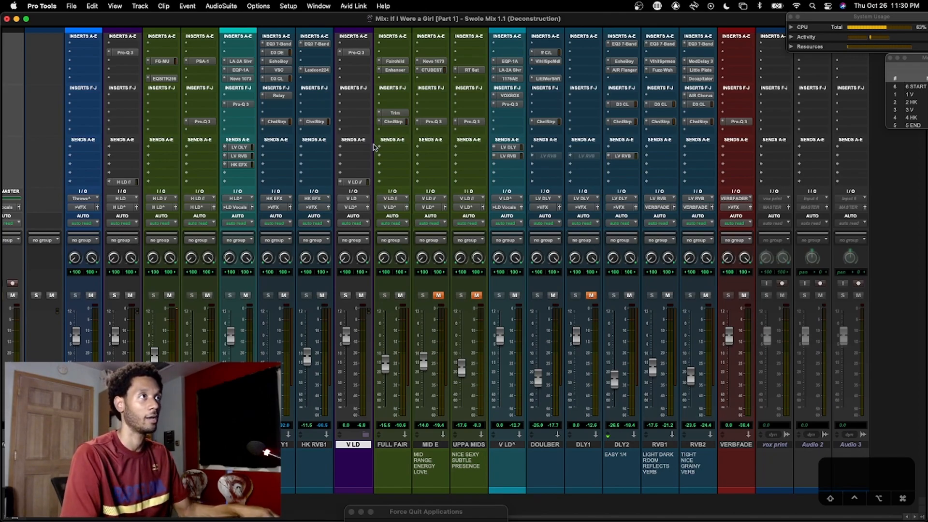
pyautogui.click(549, 121)
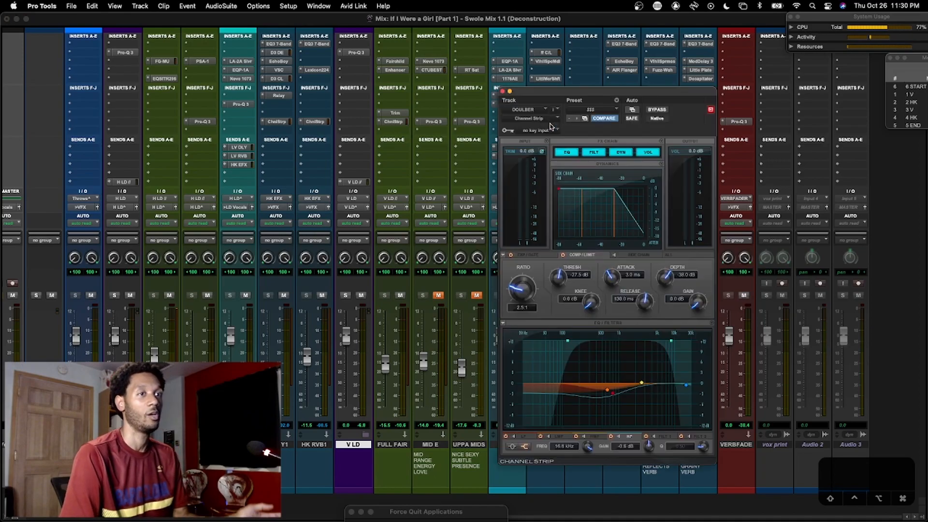
pyautogui.click(503, 91)
# Reopen FULL FAIR's Channel Strip and review its EQ bands and filters one by one, closing the plug-in when done
pyautogui.click(394, 121)
pyautogui.moveTo(568, 96)
pyautogui.mouseDown()
pyautogui.moveTo(567, 105)
pyautogui.moveTo(565, 97)
pyautogui.mouseUp()
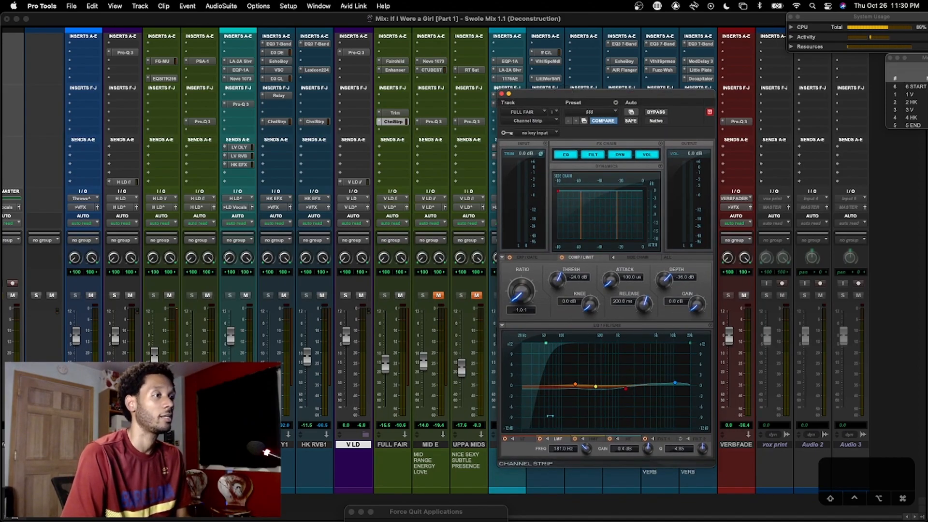
pyautogui.click(523, 438)
pyautogui.click(560, 440)
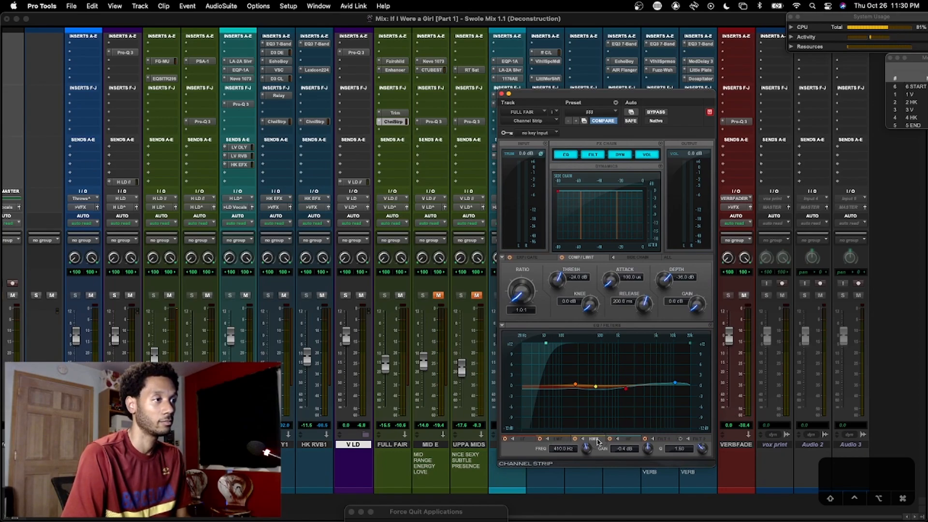
pyautogui.click(629, 440)
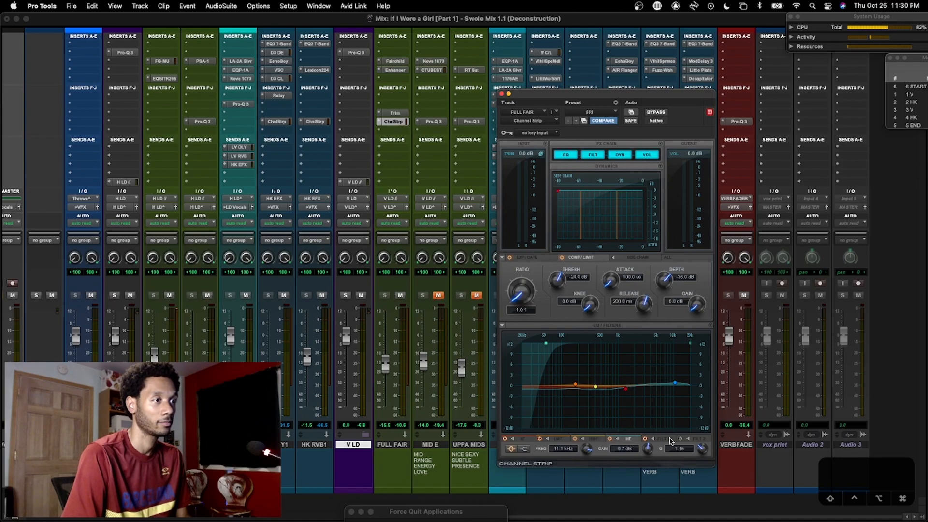
pyautogui.click(671, 440)
pyautogui.click(701, 440)
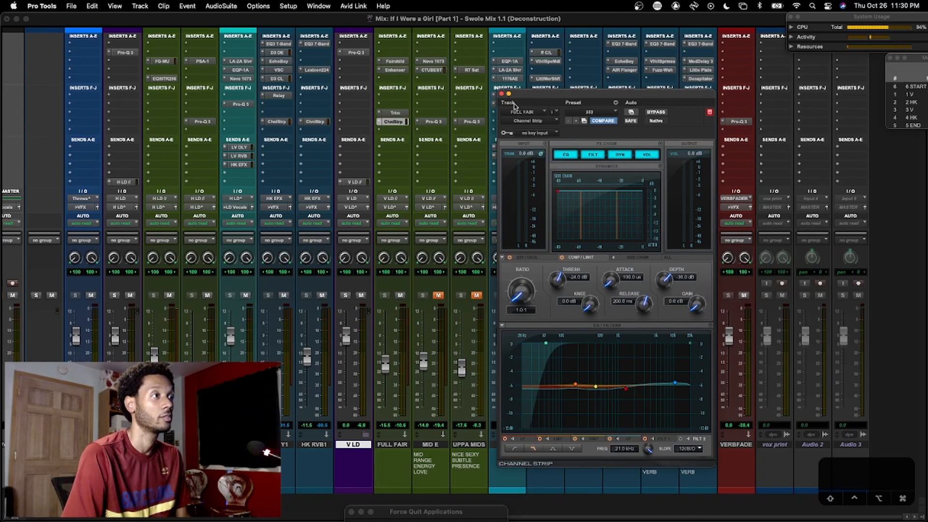
pyautogui.click(502, 94)
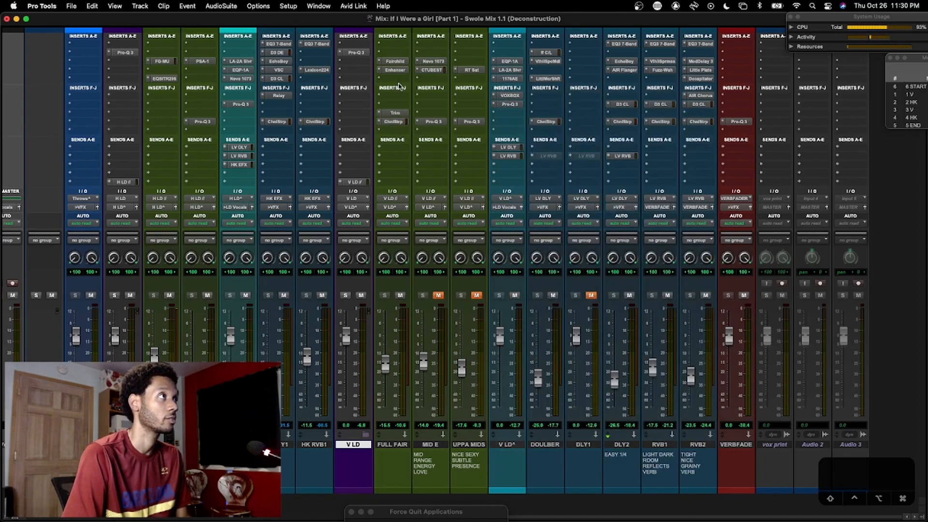
# Compare the playing mix with the FULL FAIR track muted and unmuted again, leaving it unmuted
pyautogui.click(400, 296)
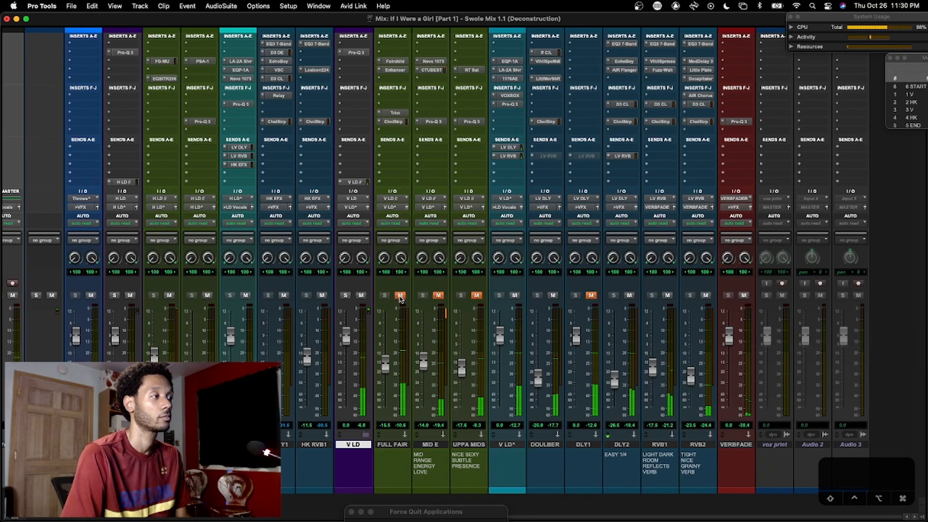
pyautogui.click(400, 295)
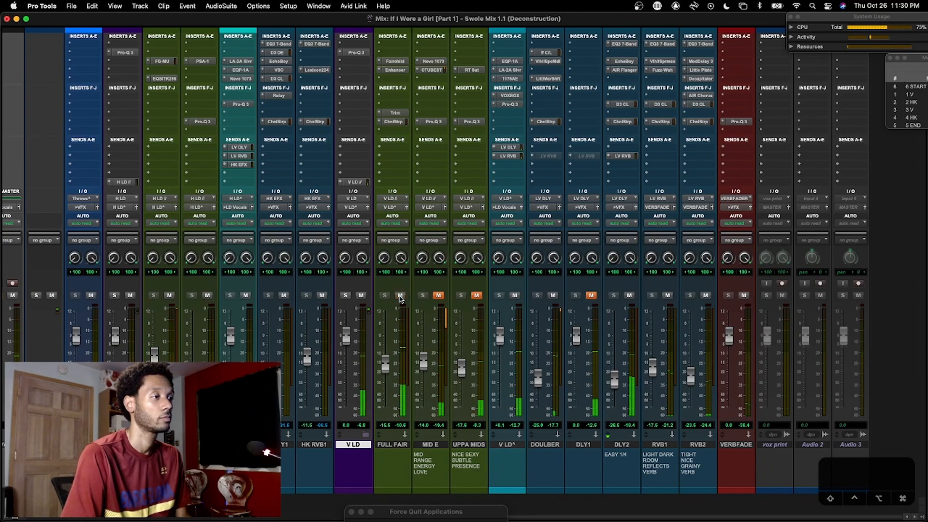
pyautogui.click(400, 296)
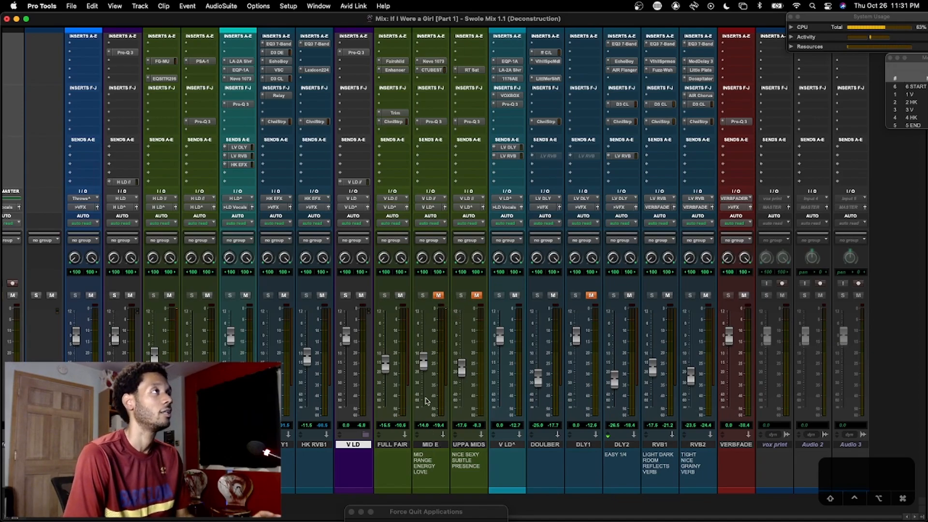
# Play the mix and compare it with the MID E track muted and unmuted, leaving MID E unmuted
pyautogui.press('space')
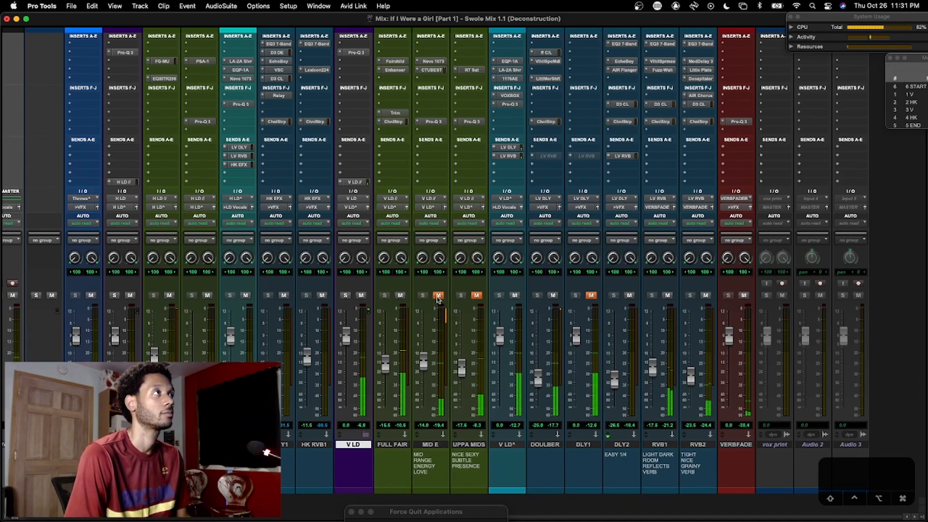
pyautogui.click(439, 295)
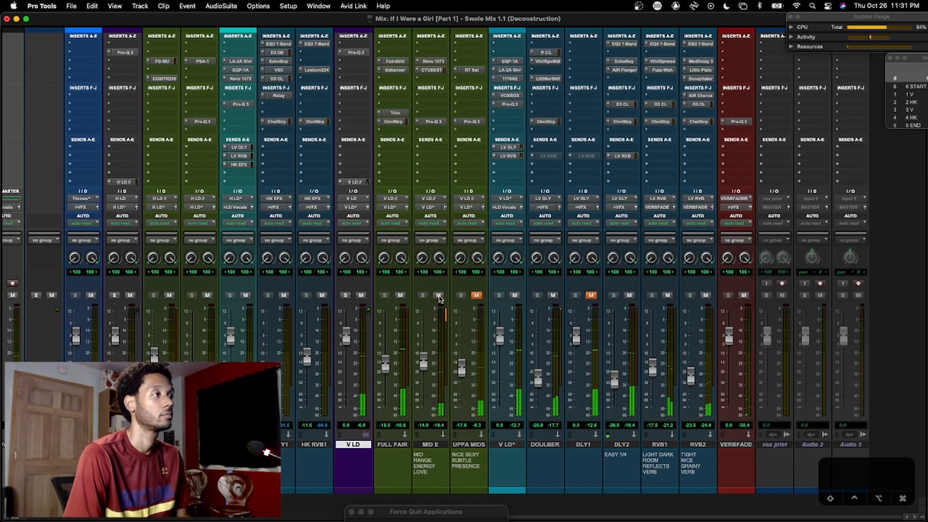
pyautogui.click(439, 296)
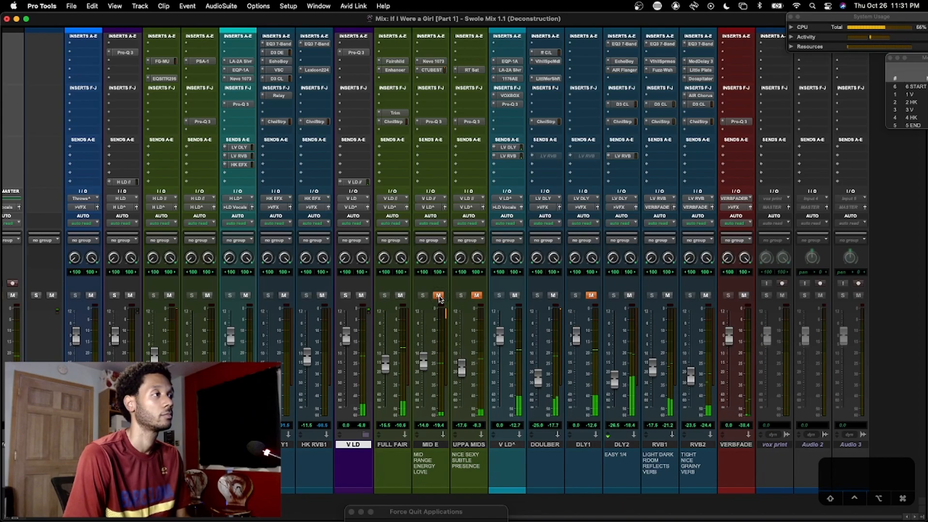
pyautogui.click(439, 296)
pyautogui.click(439, 296)
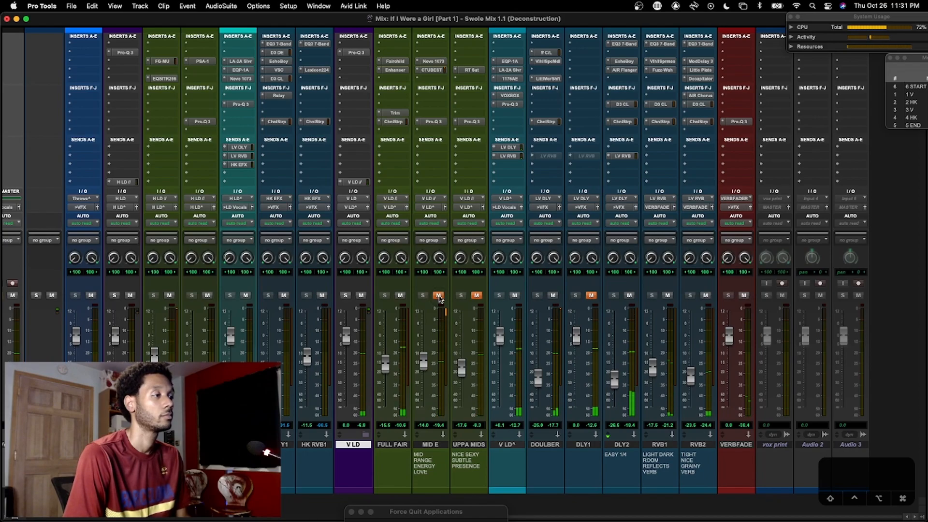
pyautogui.click(439, 296)
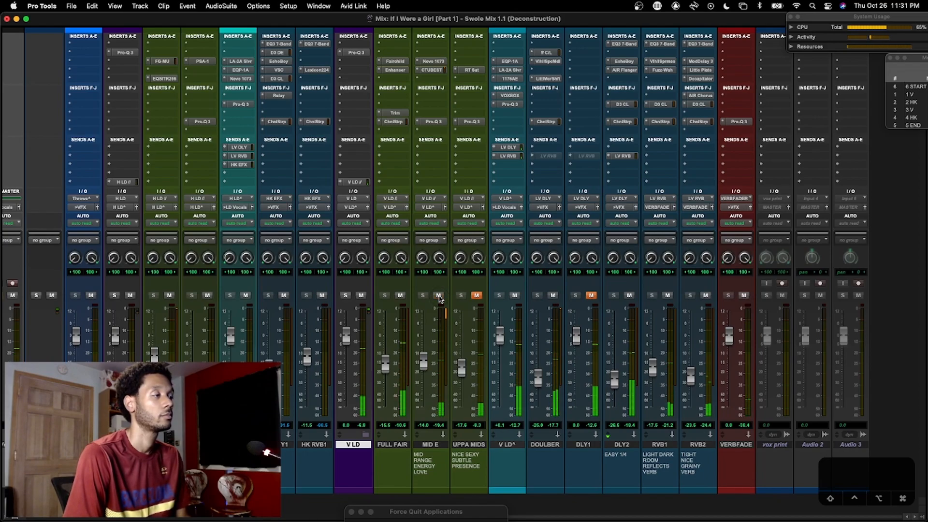
# Open the Neve 1073 insert on MID E and review its settings and preset list, keeping the current preset and closing the plug-in
pyautogui.click(432, 62)
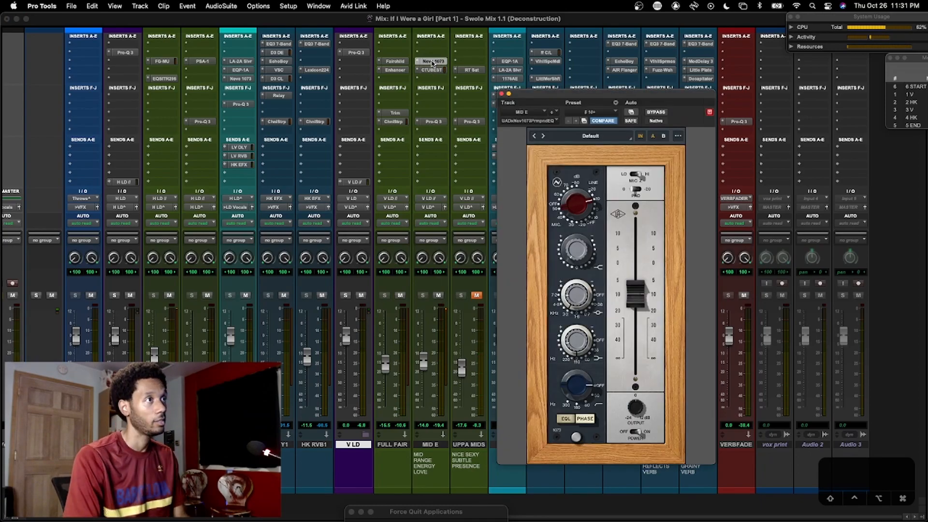
pyautogui.moveTo(551, 98); pyautogui.dragTo(553, 93)
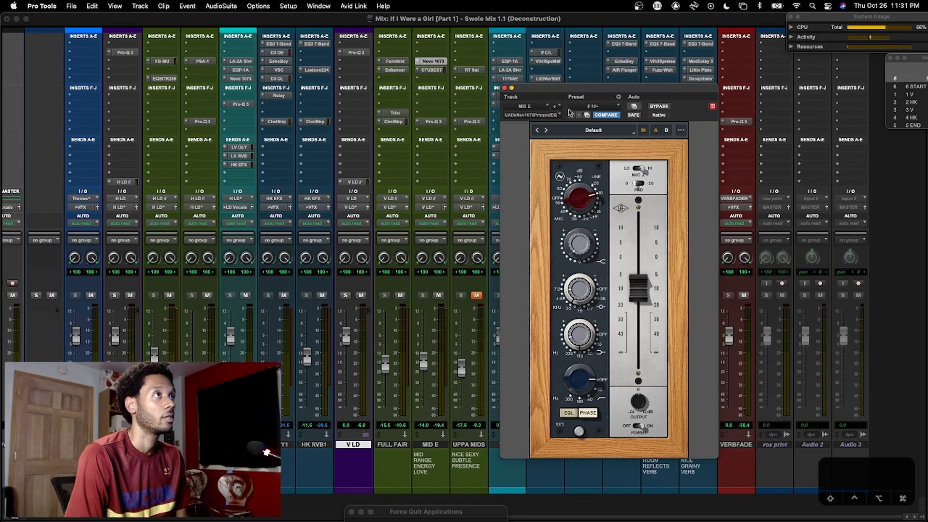
pyautogui.click(584, 109)
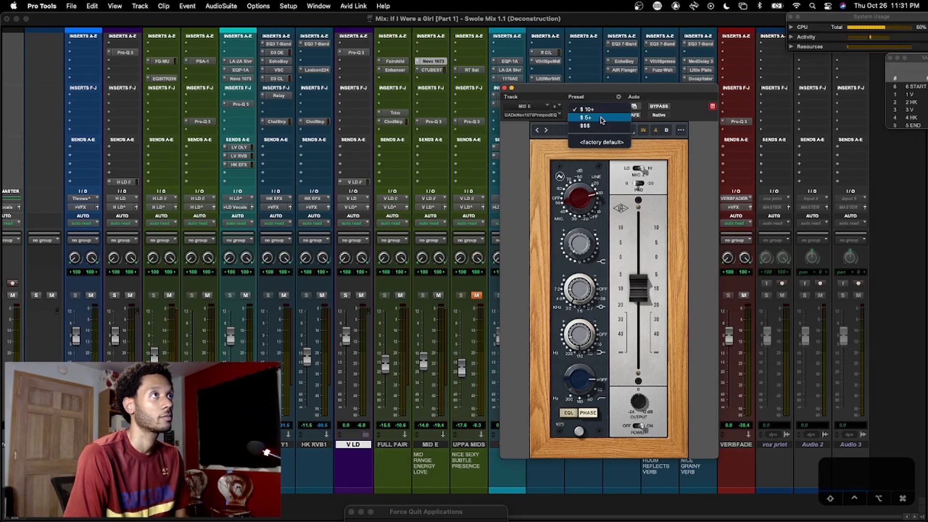
pyautogui.click(598, 91)
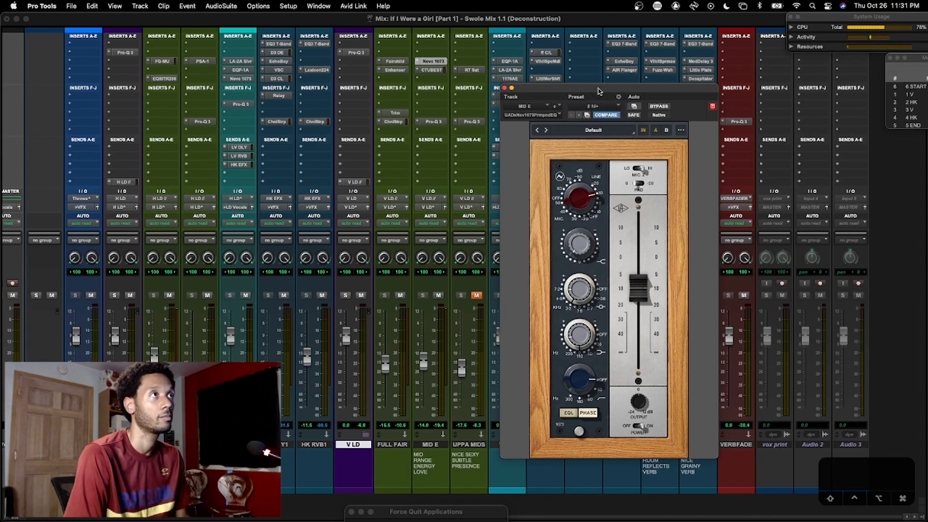
pyautogui.click(599, 107)
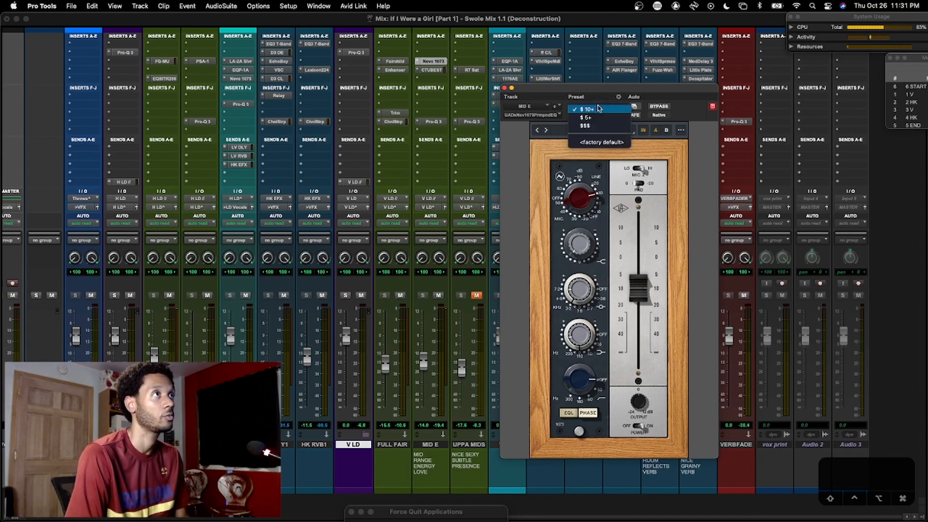
pyautogui.click(599, 90)
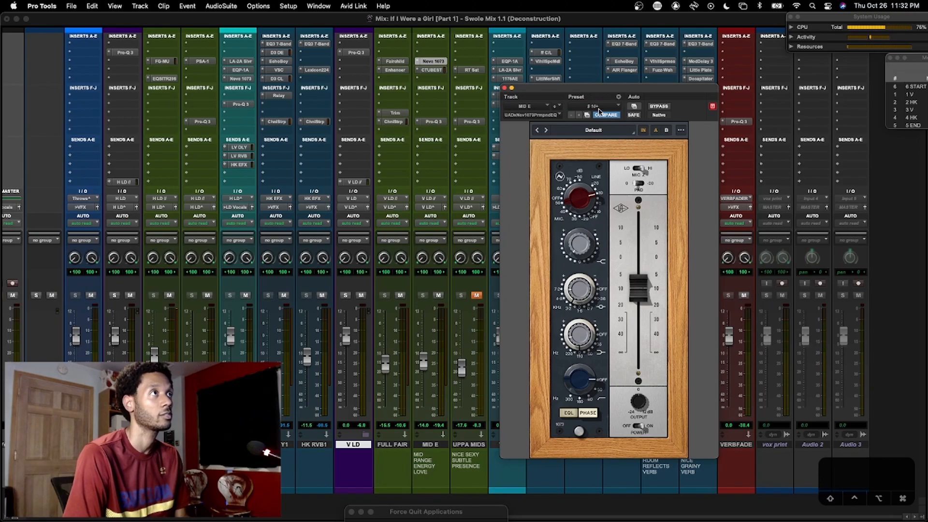
pyautogui.click(599, 109)
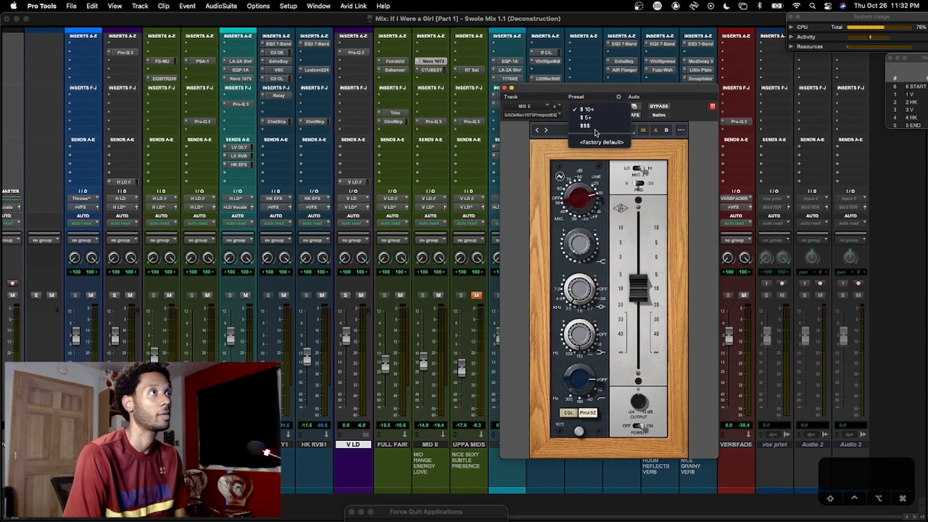
pyautogui.click(588, 88)
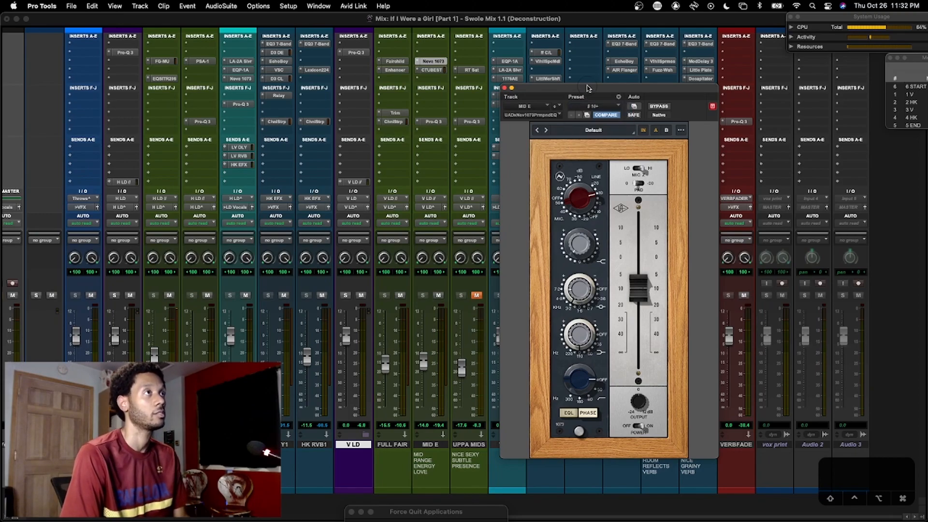
pyautogui.click(504, 88)
# Open MID E's Comp TUBE-STA and audition it bypassed and engaged, leaving it engaged and closing its window
pyautogui.click(431, 70)
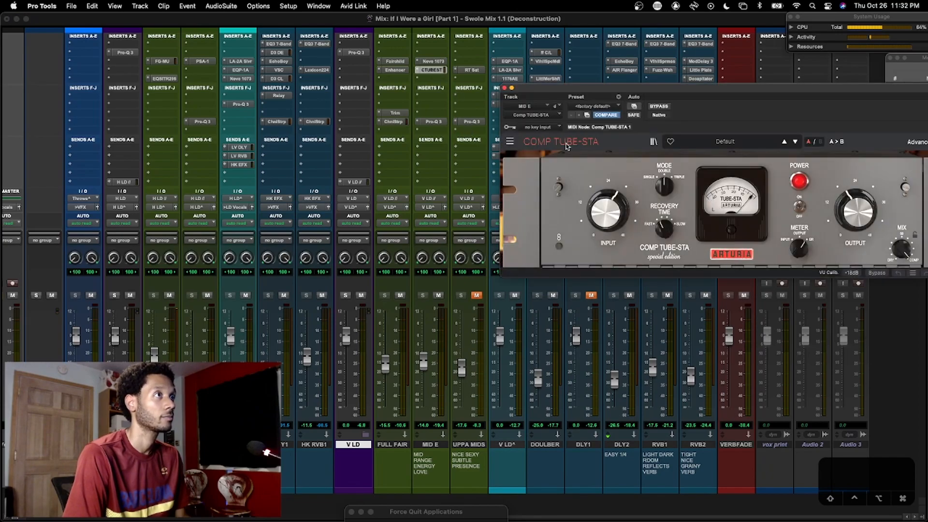
pyautogui.moveTo(598, 87); pyautogui.dragTo(401, 178)
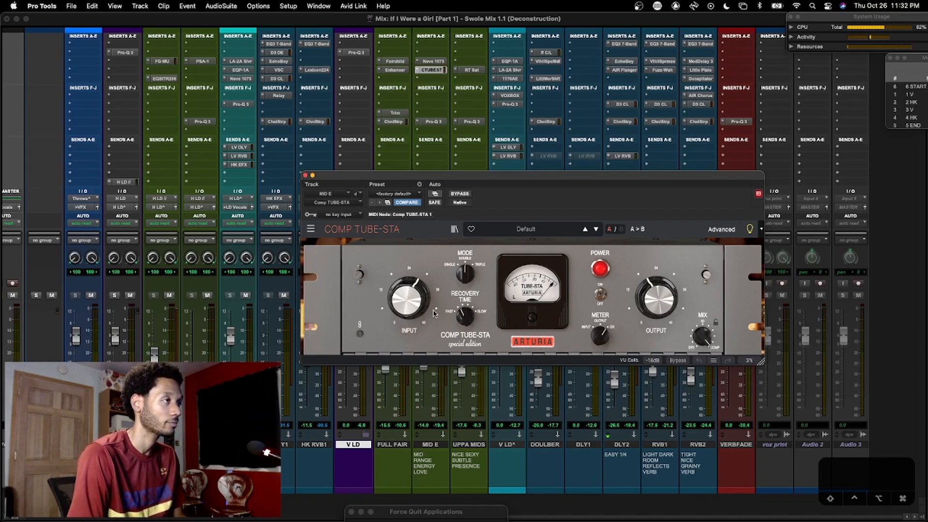
pyautogui.moveTo(491, 177); pyautogui.dragTo(587, 187)
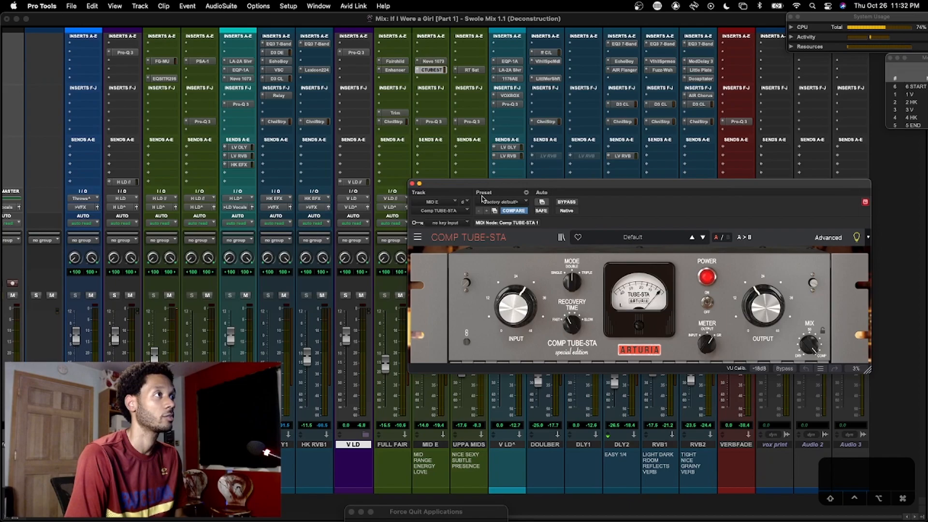
pyautogui.click(567, 203)
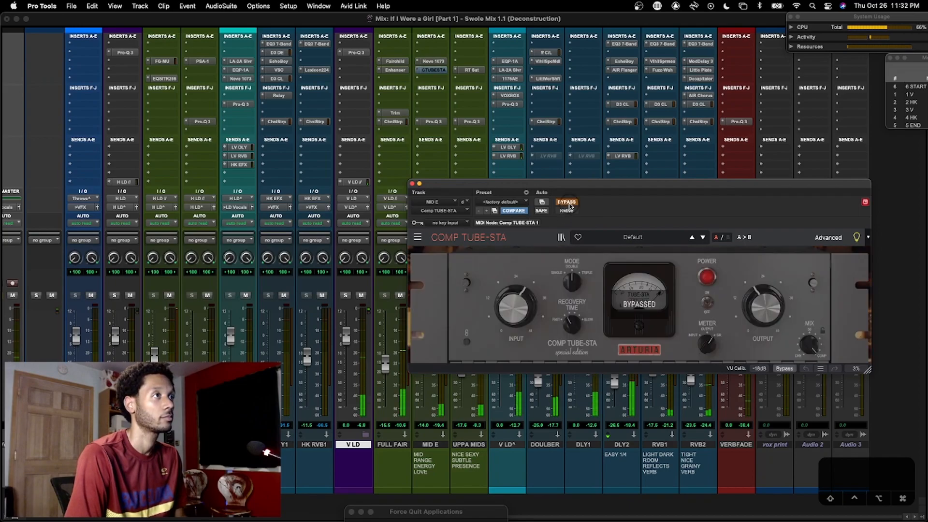
pyautogui.click(568, 203)
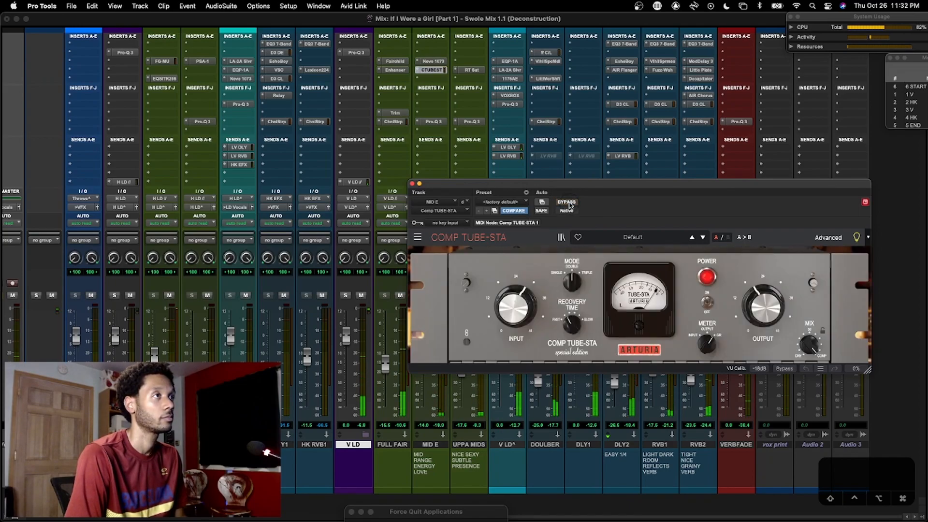
pyautogui.moveTo(572, 187); pyautogui.dragTo(557, 190)
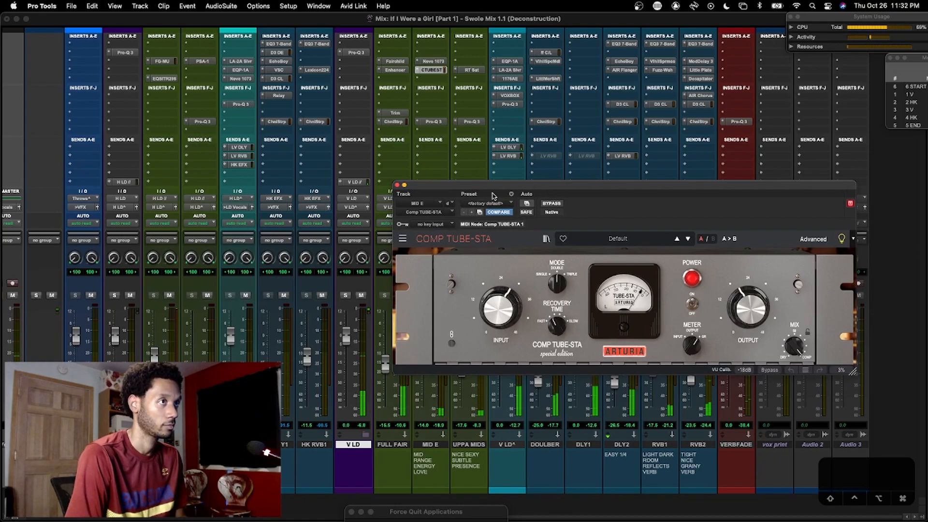
pyautogui.click(397, 184)
# Open MID E's Pro-Q 3 to review its filter curve, recheck the Neve 1073 settings alongside, and reposition the Pro-Q 3 window
pyautogui.click(427, 124)
pyautogui.moveTo(526, 189); pyautogui.dragTo(546, 190)
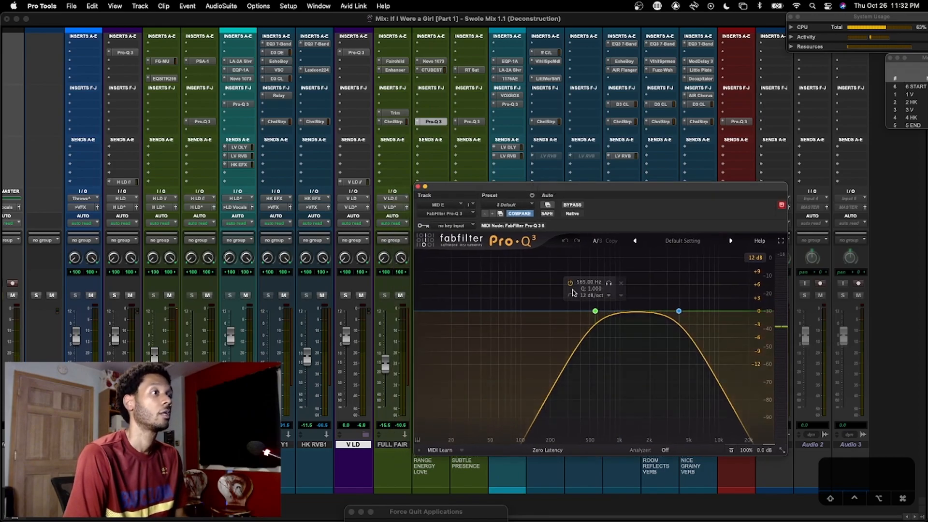
pyautogui.click(433, 60)
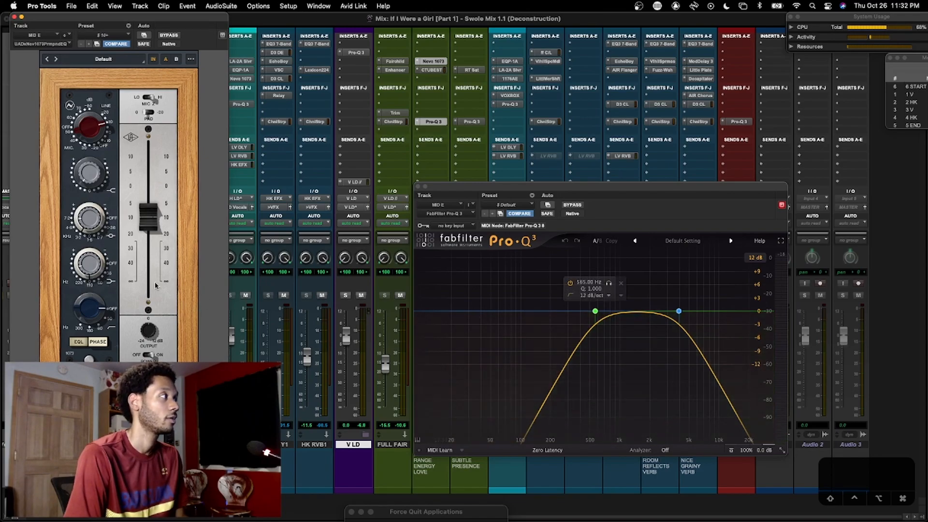
pyautogui.click(15, 17)
pyautogui.moveTo(477, 193); pyautogui.dragTo(432, 200)
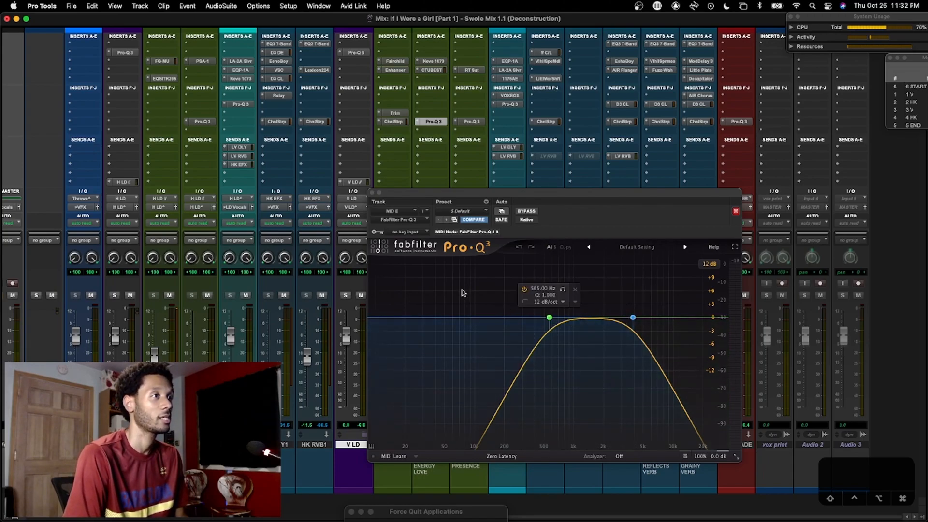
pyautogui.moveTo(410, 194); pyautogui.dragTo(448, 194)
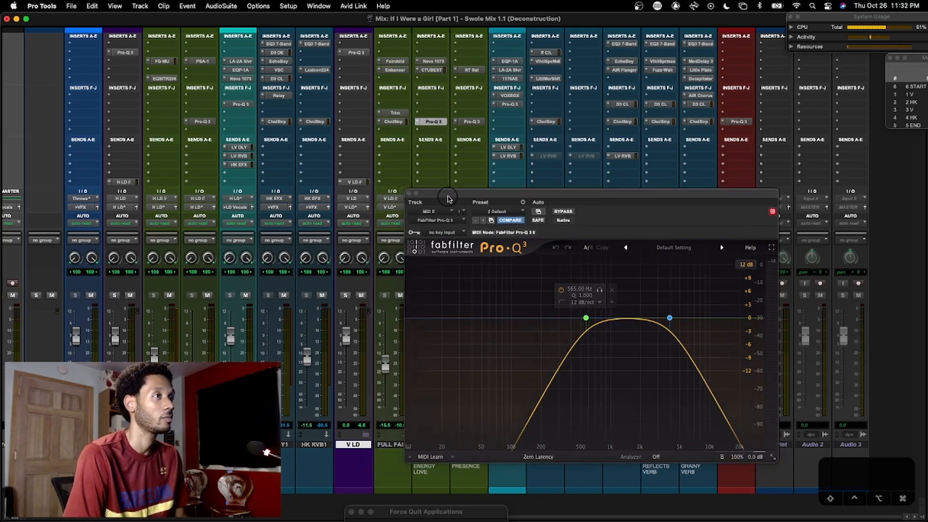
# Close MID E's Pro-Q 3 and compare the mix with the UPPA MIDS track muted and unmuted, leaving it unmuted
pyautogui.click(409, 194)
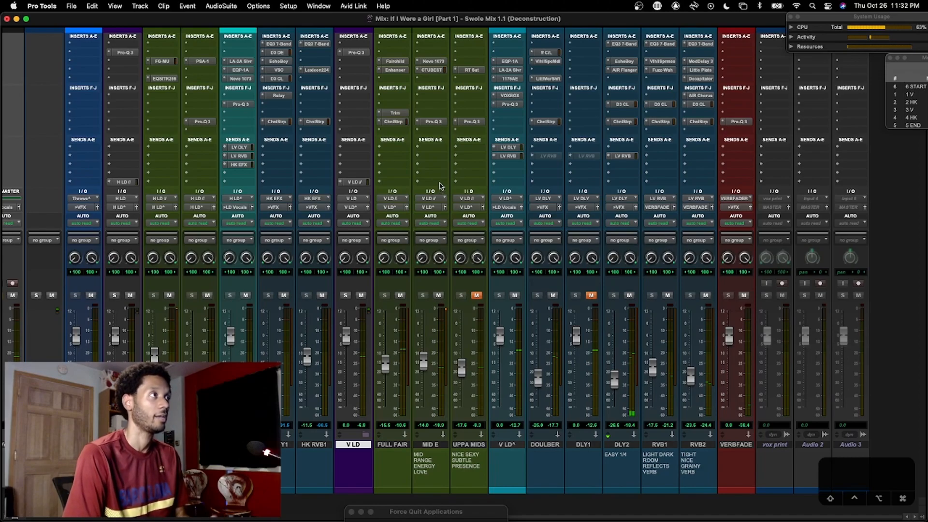
pyautogui.click(477, 296)
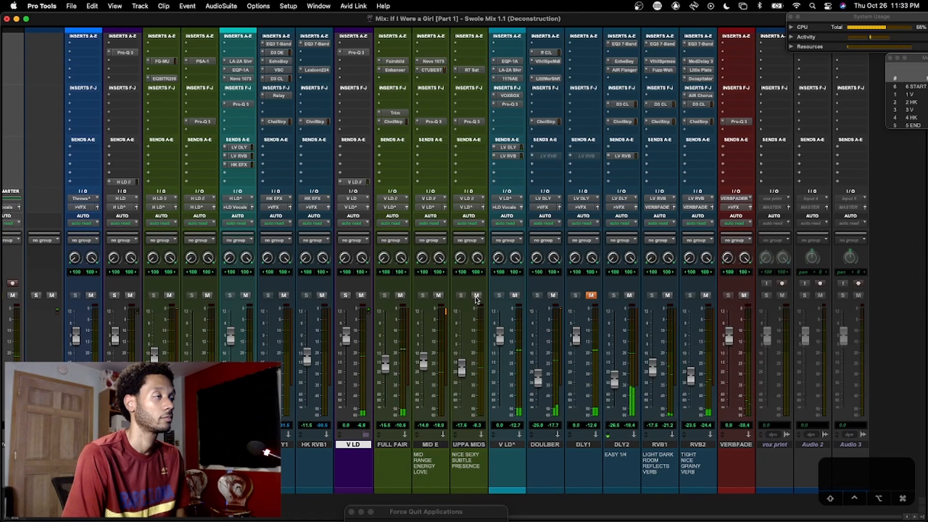
pyautogui.click(476, 296)
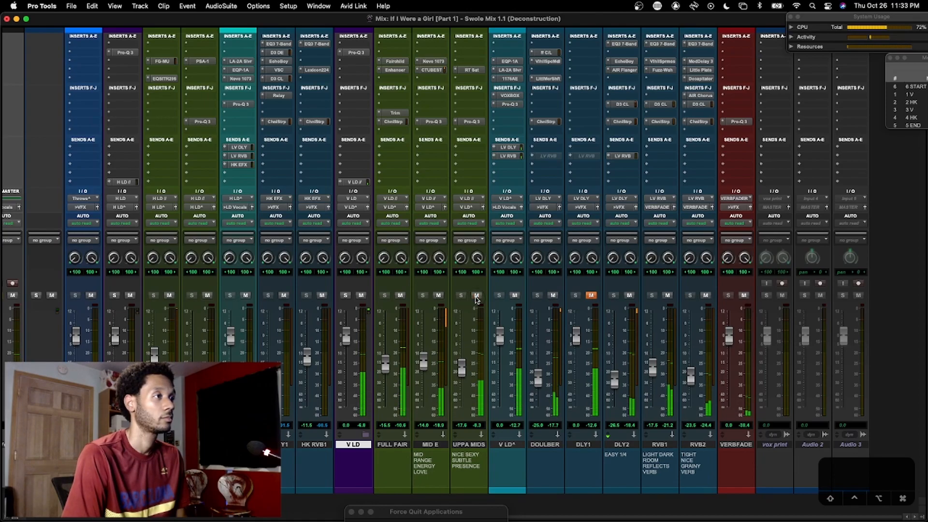
pyautogui.click(477, 295)
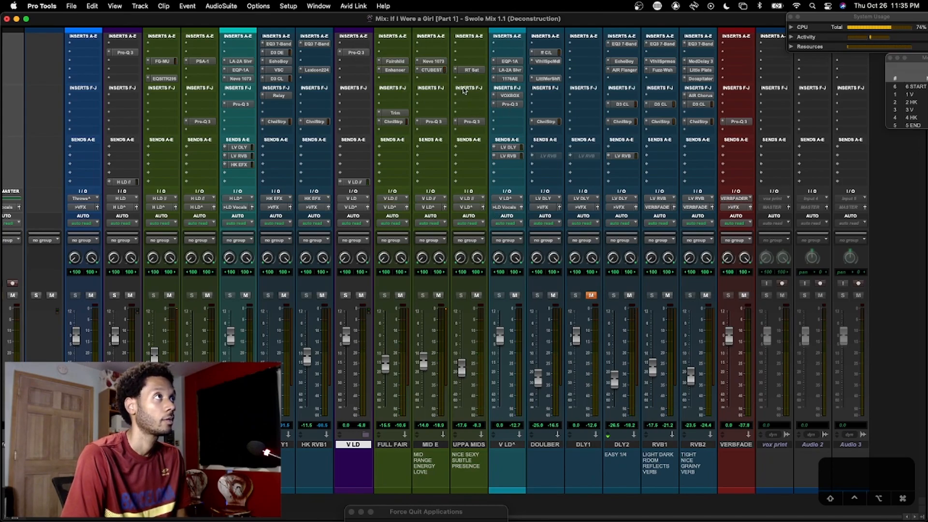
# Open UPPA MIDS's Reel Tape Saturation beside the channel strips and audition it bypassed and engaged, leaving it engaged
pyautogui.click(468, 69)
pyautogui.moveTo(520, 195); pyautogui.dragTo(660, 176)
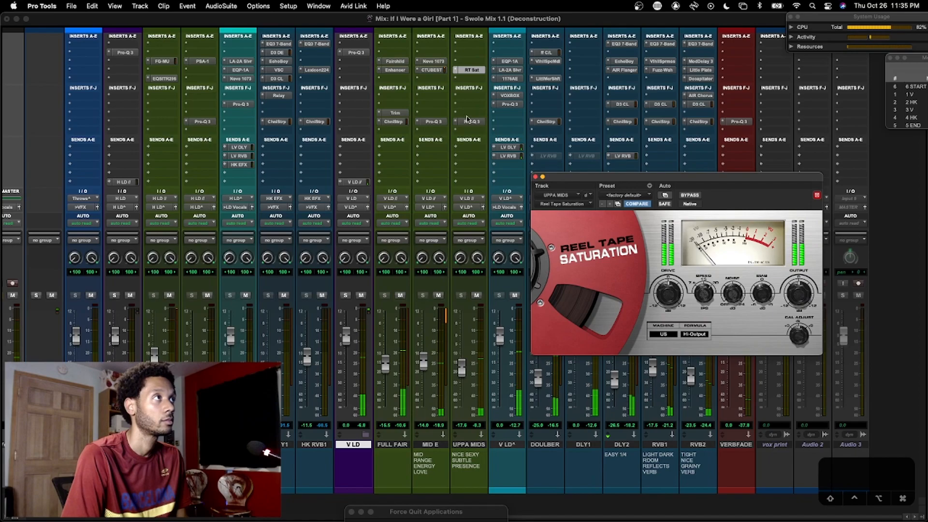
pyautogui.click(684, 197)
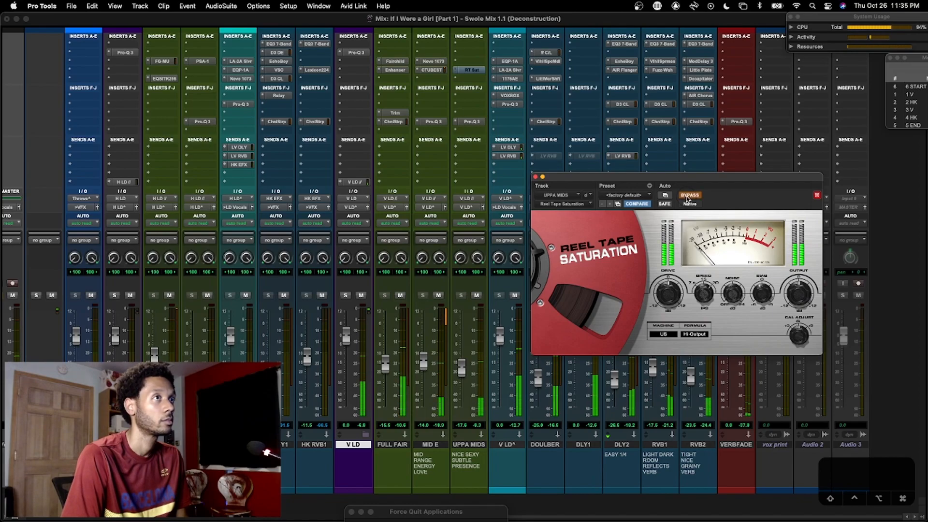
pyautogui.click(685, 197)
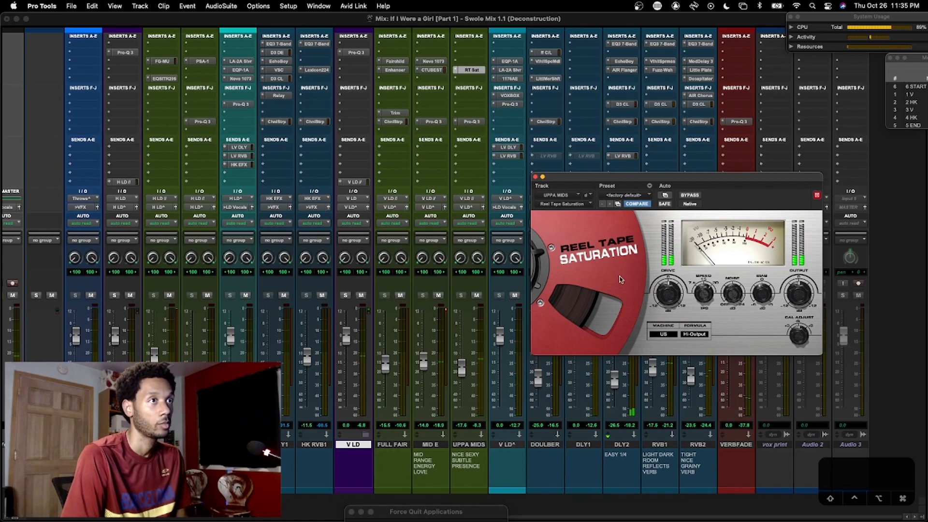
# Open the Pro-Q 3 insert on UPPA MIDS to review its filter curve, moving the plug-in window clear of the track's mute control
pyautogui.click(468, 122)
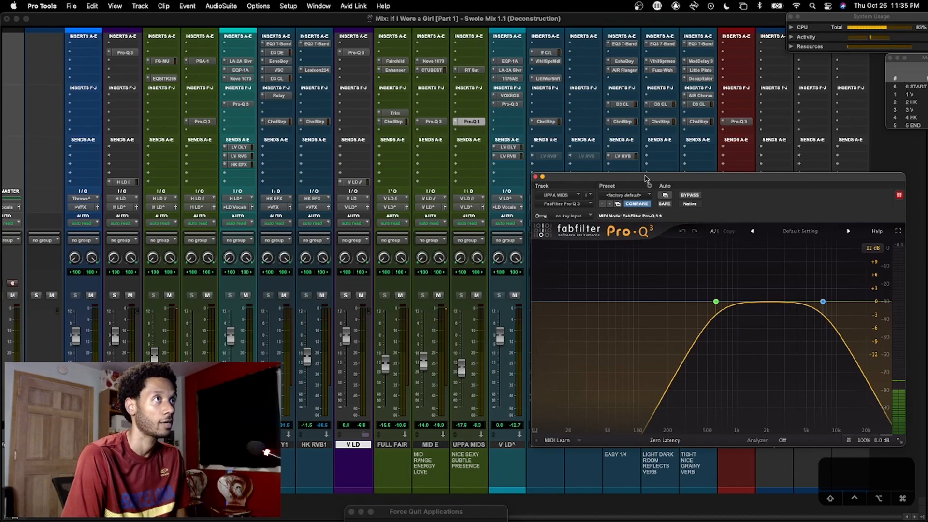
pyautogui.moveTo(646, 179); pyautogui.dragTo(615, 183)
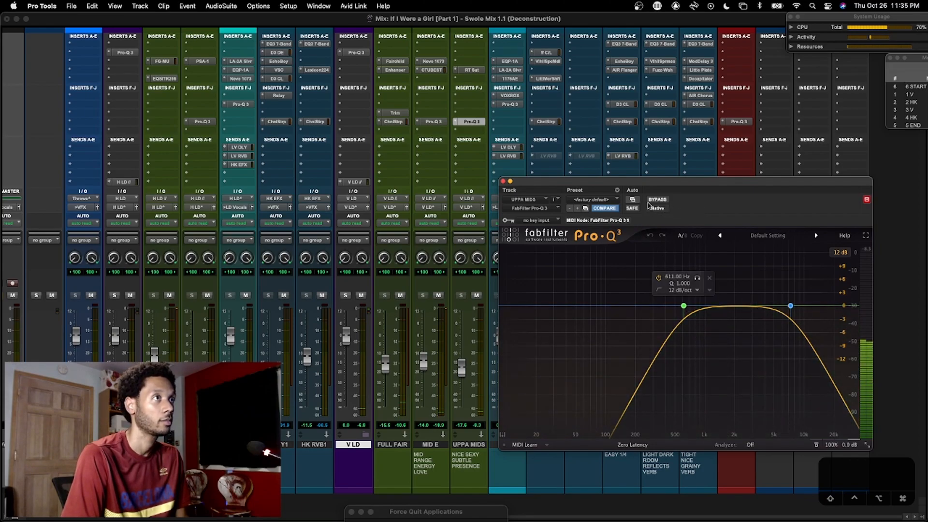
pyautogui.moveTo(590, 183); pyautogui.dragTo(643, 183)
# Compare the mix again with UPPA MIDS muted and unmuted, leave it unmuted, and close its Pro-Q 3
pyautogui.click(477, 295)
pyautogui.click(477, 296)
pyautogui.click(477, 296)
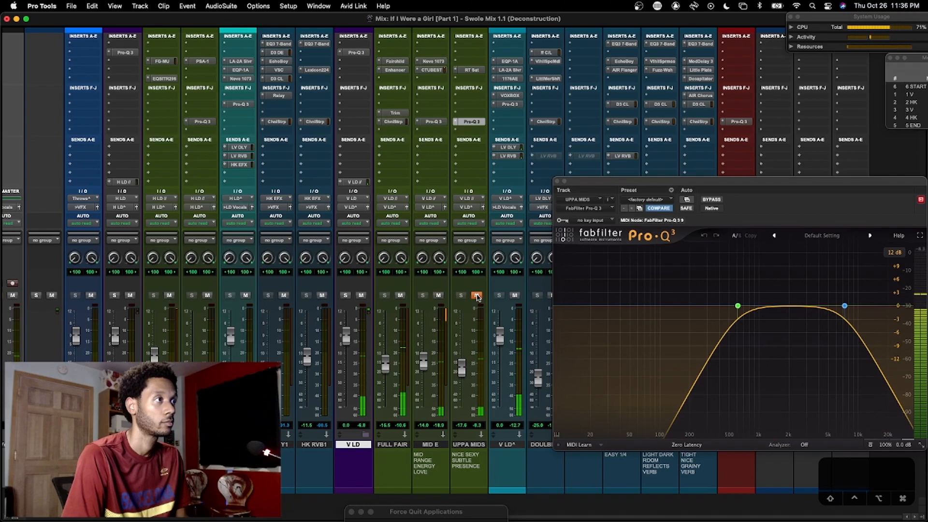
pyautogui.click(477, 296)
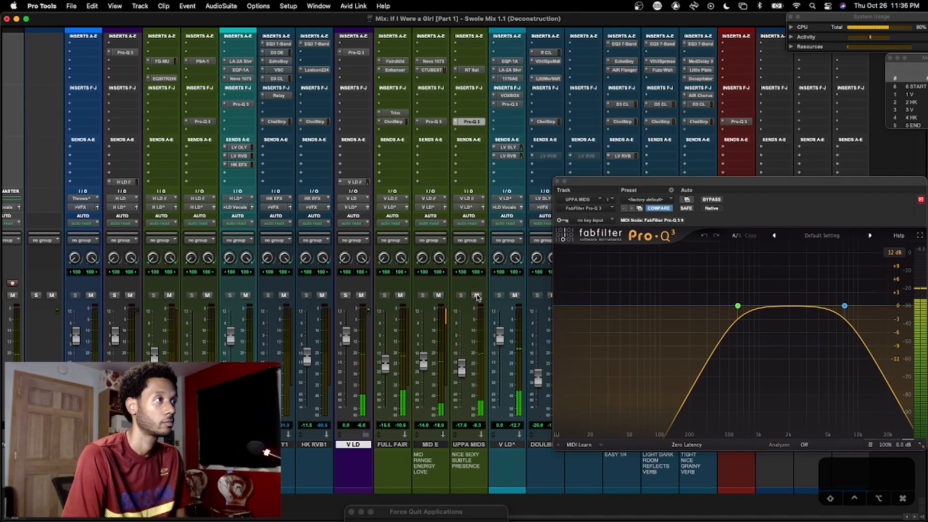
pyautogui.click(556, 181)
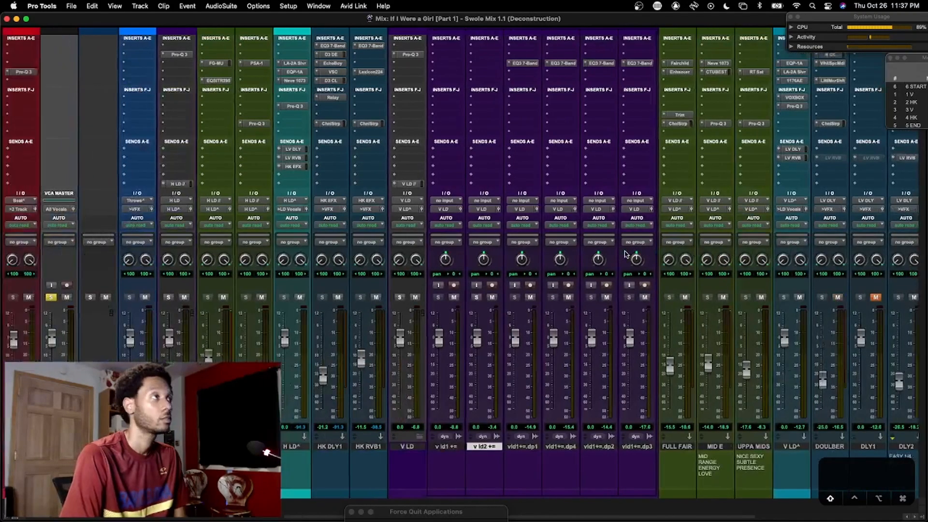
# Switch from the mixer to the Edit window and collapse the V LD folder, with the whole song in view
pyautogui.hscroll(10, 626, 254)
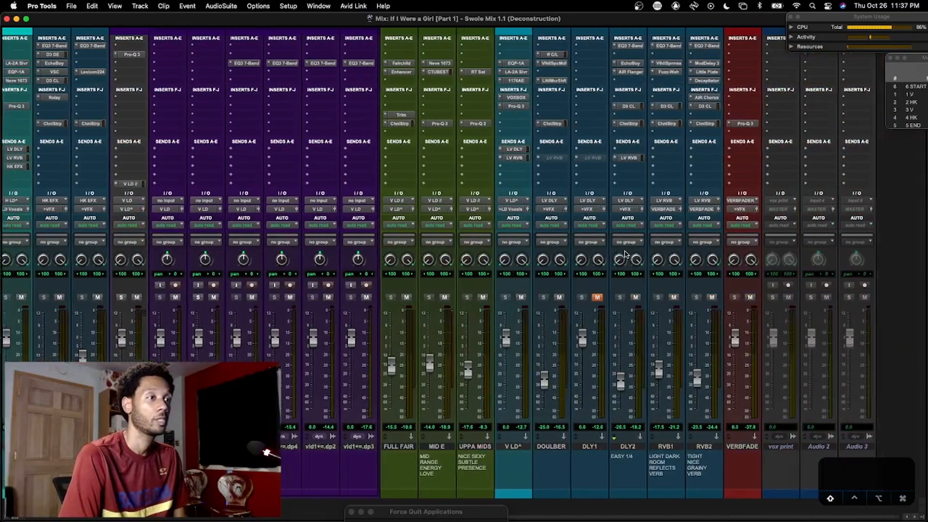
pyautogui.hscroll(-1, 626, 254)
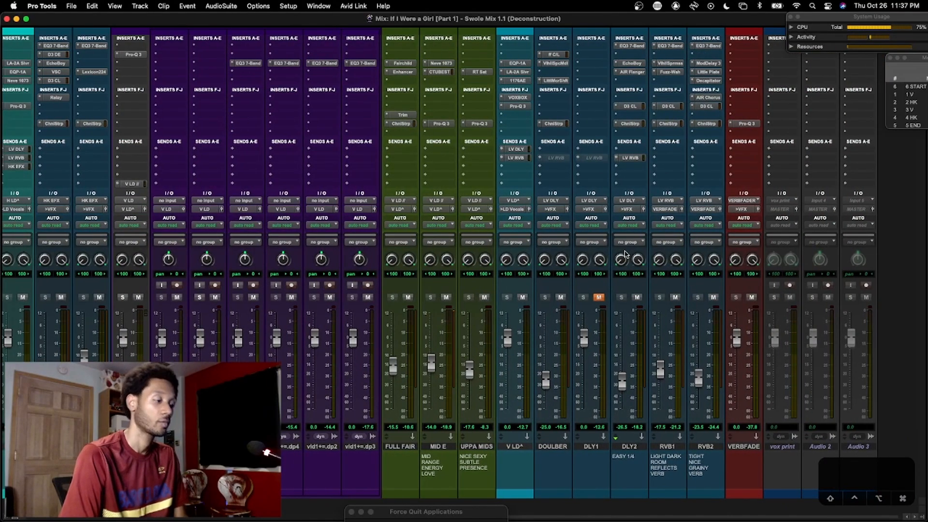
pyautogui.press('super+equal')
pyautogui.press('super+bracketleft')
pyautogui.press('super+bracketleft')
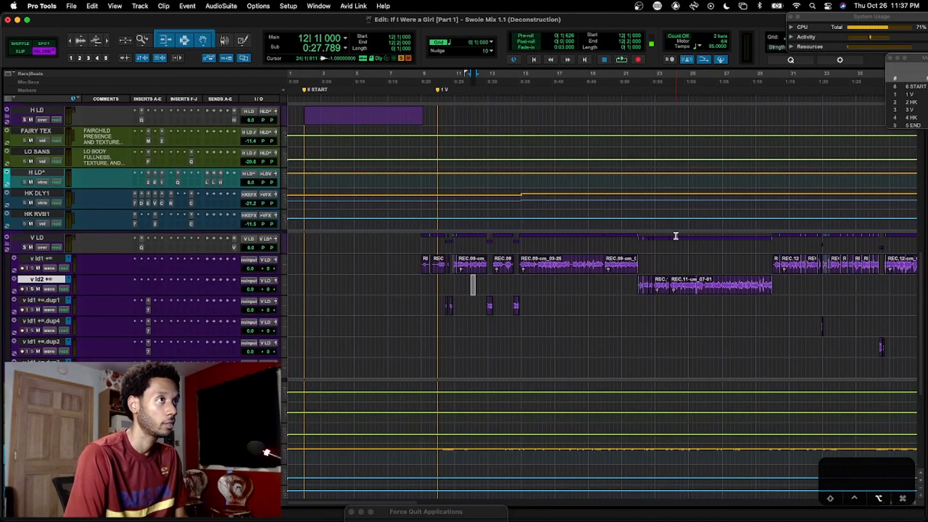
pyautogui.press('super+bracketleft')
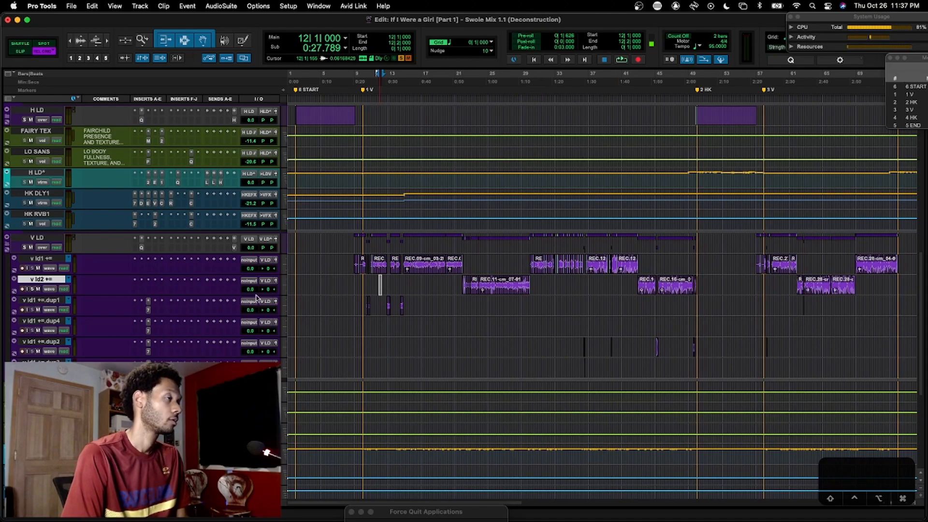
pyautogui.click(6, 248)
pyautogui.press('super+bracketleft')
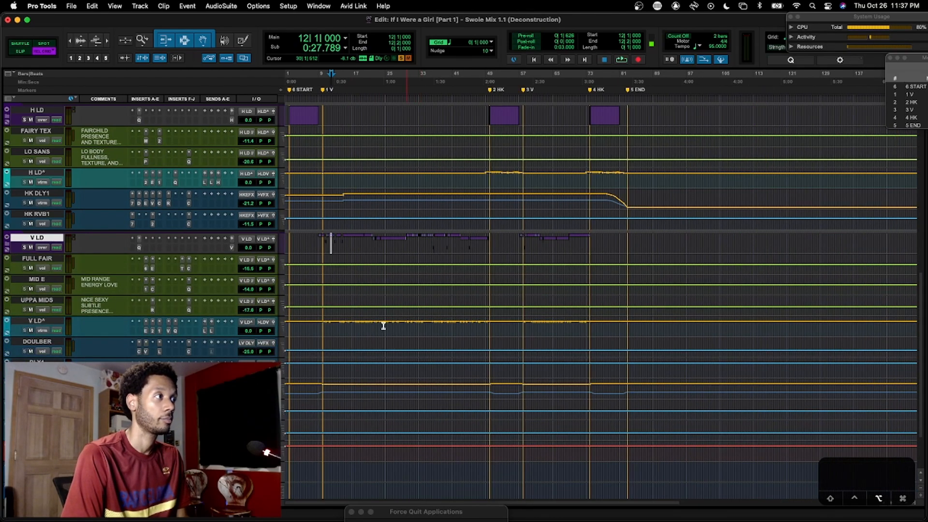
# Enlarge the H LD^ track in the Edit window to inspect its volume trim automation across the song
pyautogui.scroll(5, 328, 326)
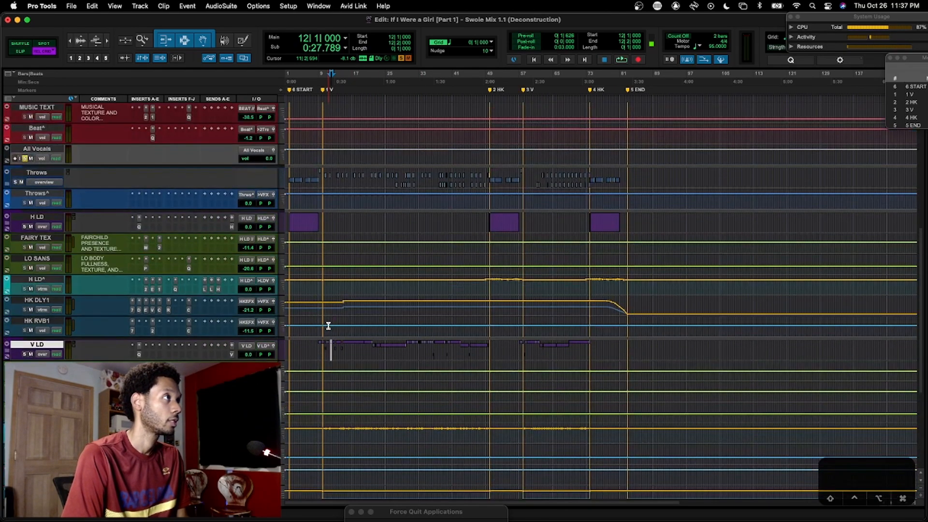
pyautogui.scroll(2, 328, 326)
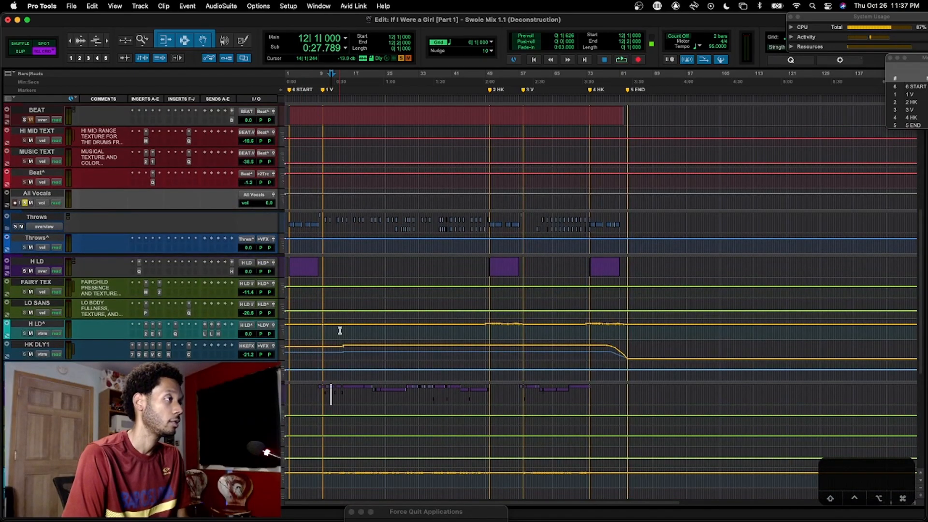
pyautogui.click(386, 331)
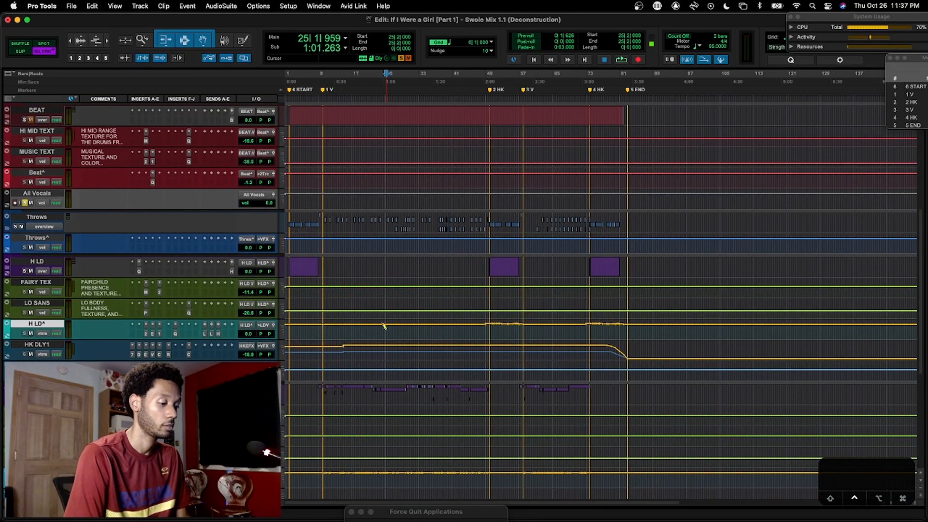
pyautogui.hotkey('ctrl', 'Up')
pyautogui.hotkey('ctrl', 'Up')
pyautogui.press('ctrl+alt+KP_Add')
pyautogui.press('ctrl+alt+KP_Add')
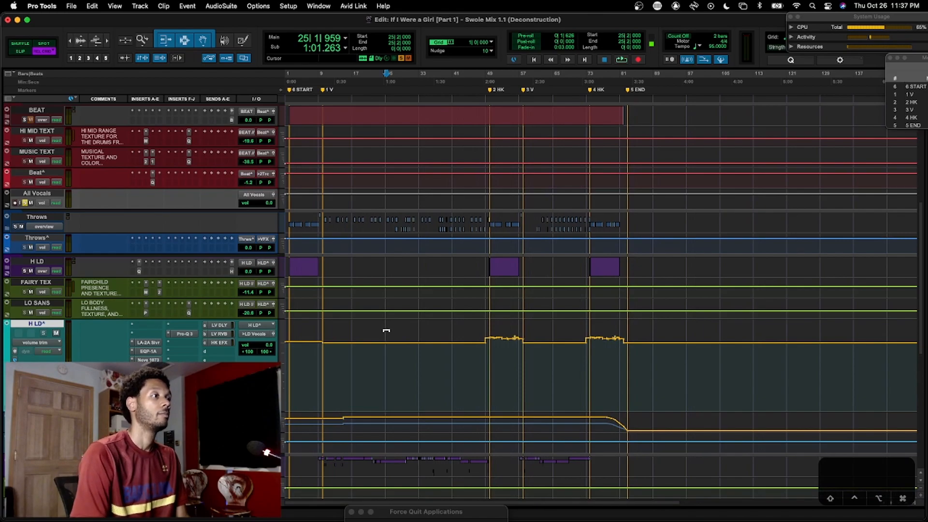
pyautogui.click(334, 365)
pyautogui.press('t')
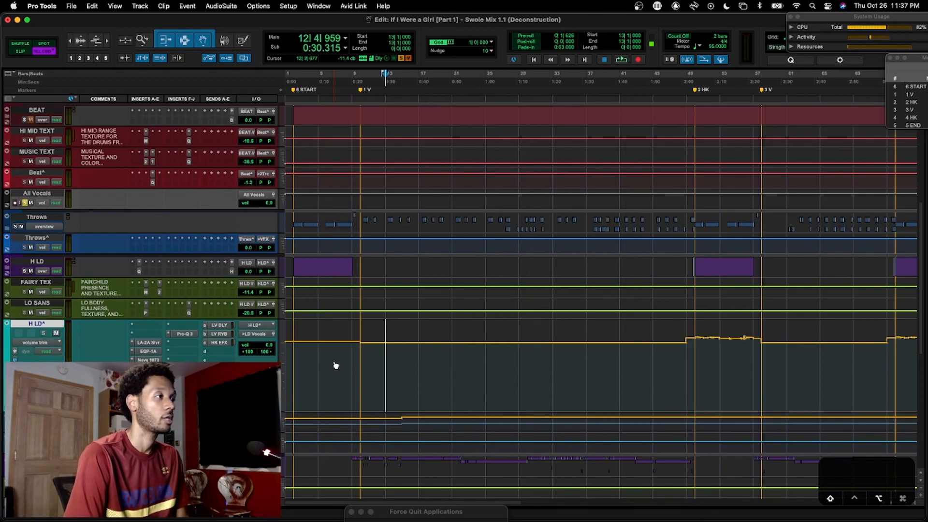
# Show the H LD^ track's volume automation for comparison, and return the lane to volume trim
pyautogui.click(52, 344)
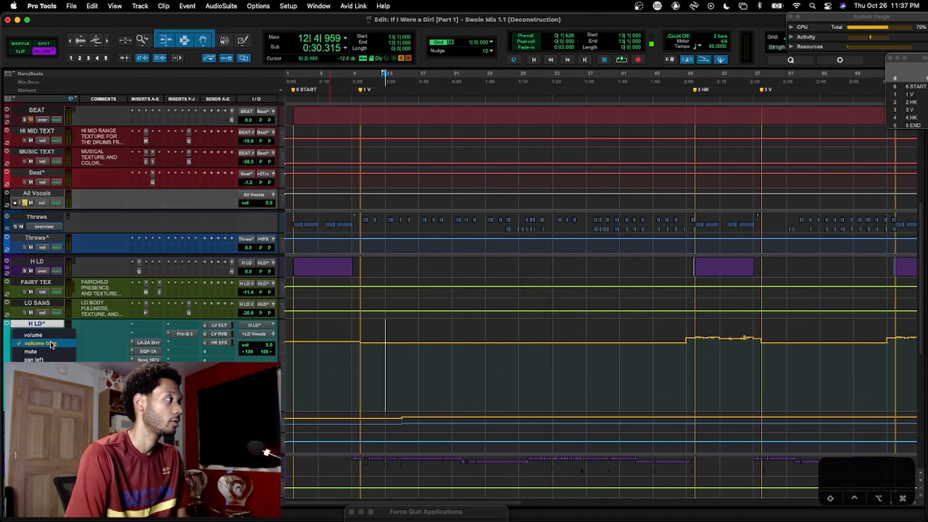
pyautogui.click(33, 335)
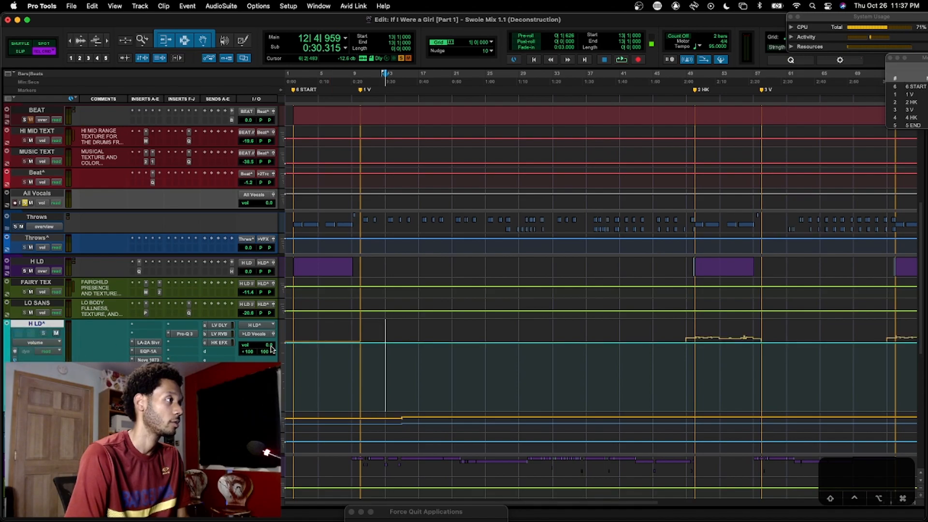
pyautogui.click(43, 344)
pyautogui.click(49, 354)
# Examine the volume trim change on H LD^ where the first verse begins at the 1 V marker
pyautogui.click(356, 355)
pyautogui.press('super+bracketright')
pyautogui.press('super+bracketright')
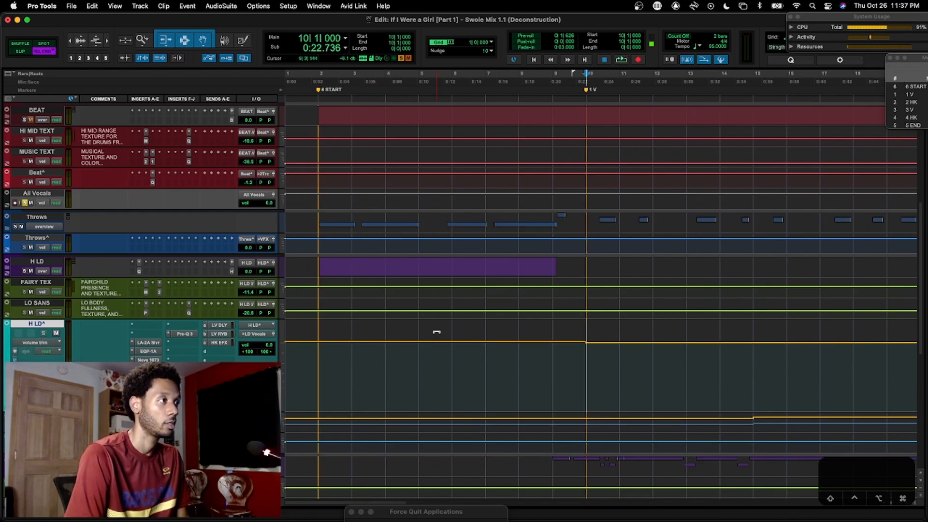
pyautogui.click(602, 334)
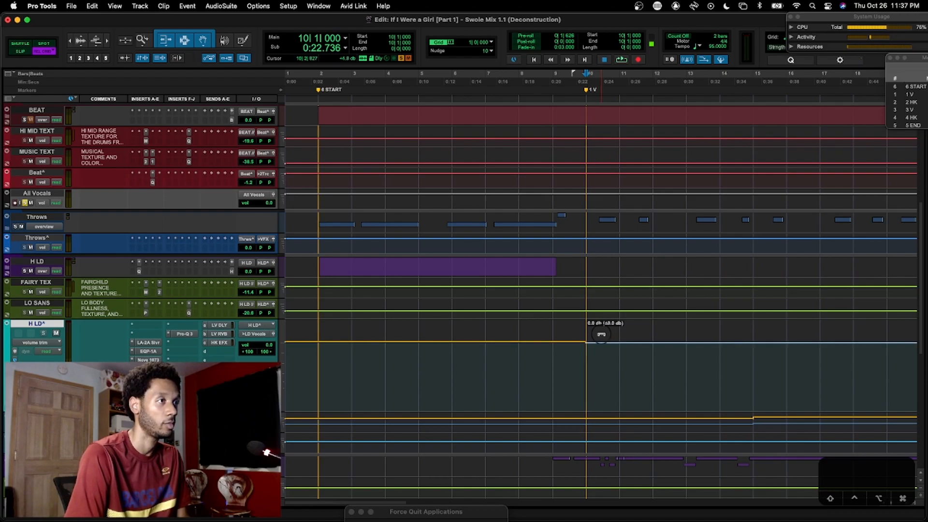
# Examine the volume trim moves on H LD^ through the hook at the 2 HK marker, in overview and close up
pyautogui.press('super+bracketleft')
pyautogui.press('super+bracketleft')
pyautogui.press('super+bracketleft')
pyautogui.press('super+bracketleft')
pyautogui.click(385, 368)
pyautogui.press('super+bracketright')
pyautogui.press('super+bracketright')
pyautogui.press('super+bracketright')
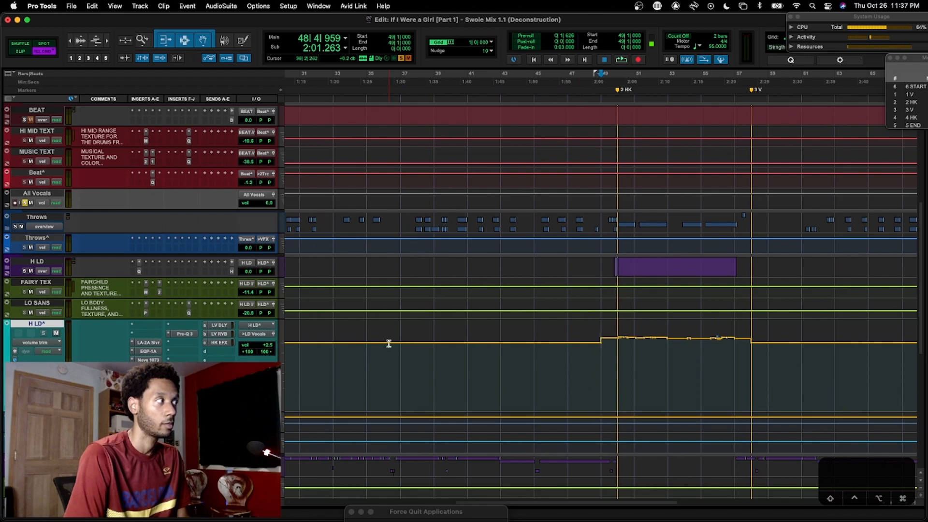
pyautogui.click(630, 355)
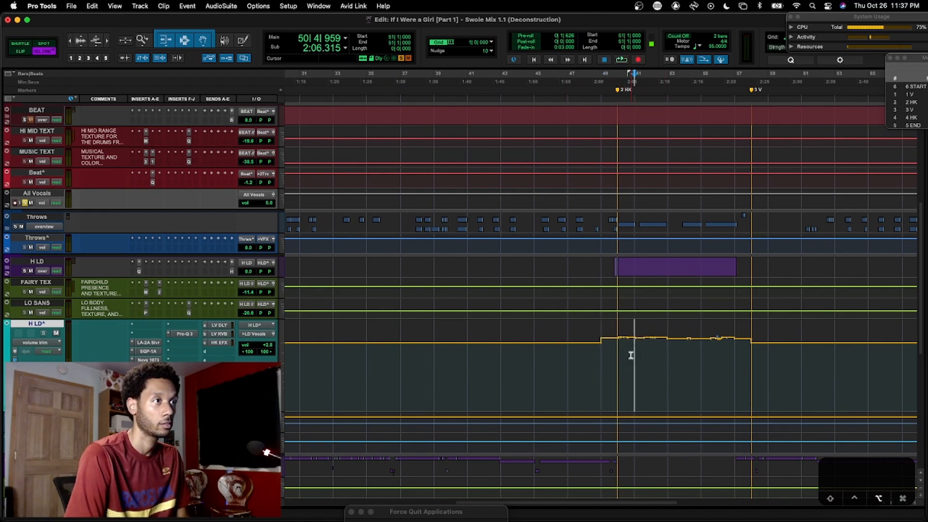
pyautogui.press('super+bracketright')
pyautogui.press('super+bracketright')
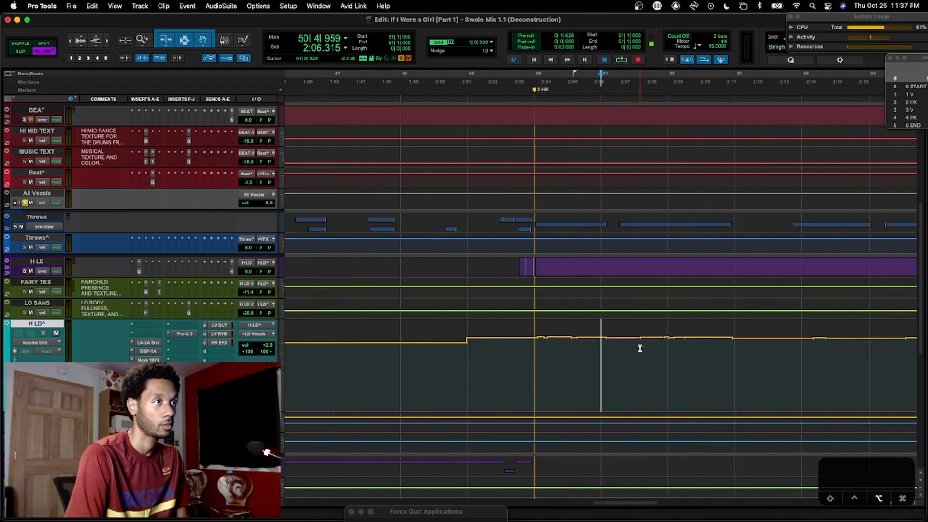
# Check the H LD^ trim moves at the 4 HK hook, and restore the track's small height and volume view
pyautogui.press('super+bracketleft')
pyautogui.press('super+bracketleft')
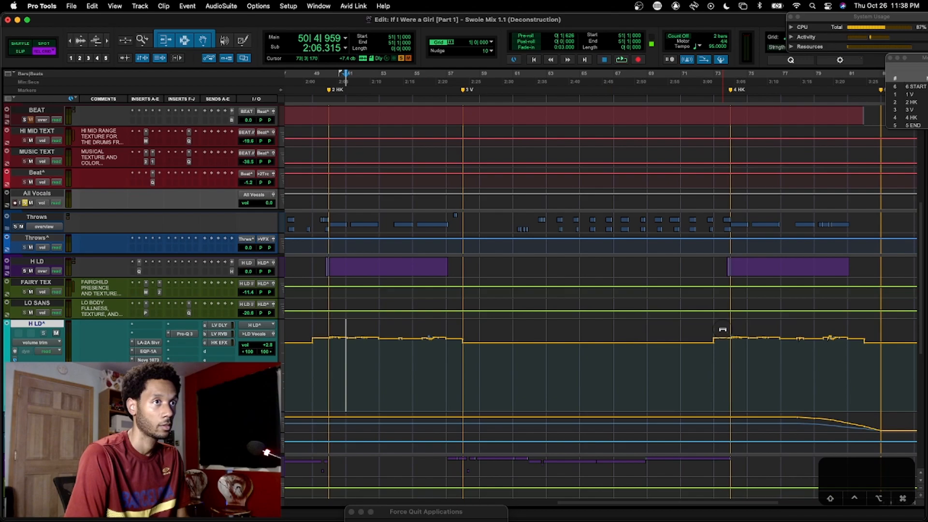
pyautogui.press('super+bracketleft')
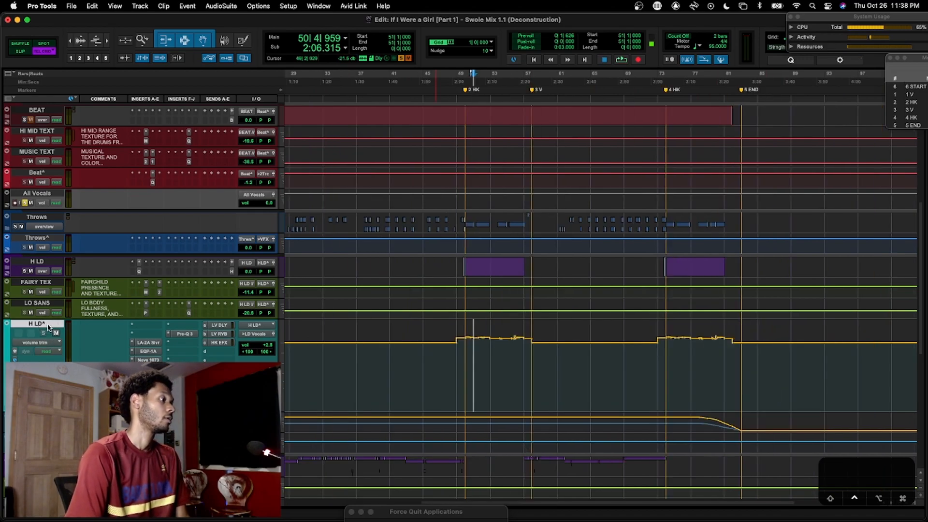
pyautogui.hotkey('ctrl', 'Down')
pyautogui.hotkey('ctrl', 'Down')
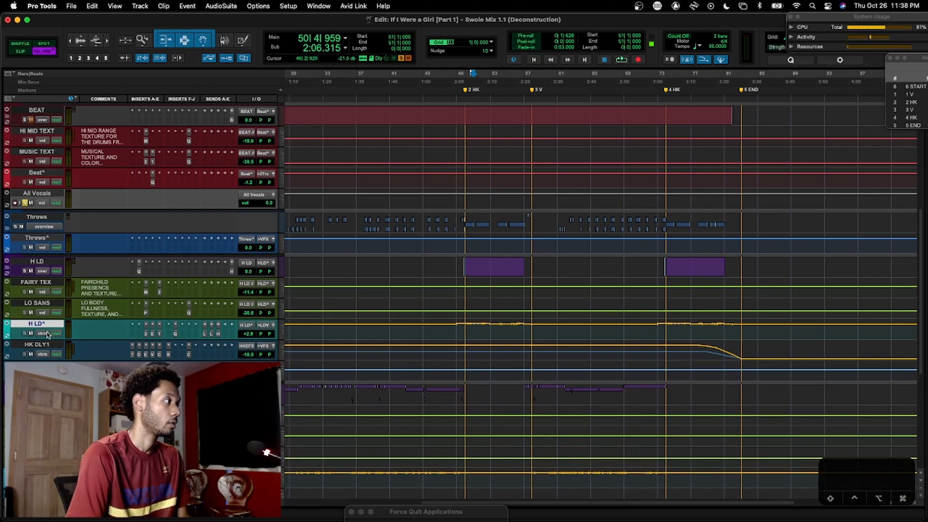
# Enlarge the V LD^ track and inspect its volume trim automation close up within the first verse, around bar 27
pyautogui.scroll(-5, 294, 404)
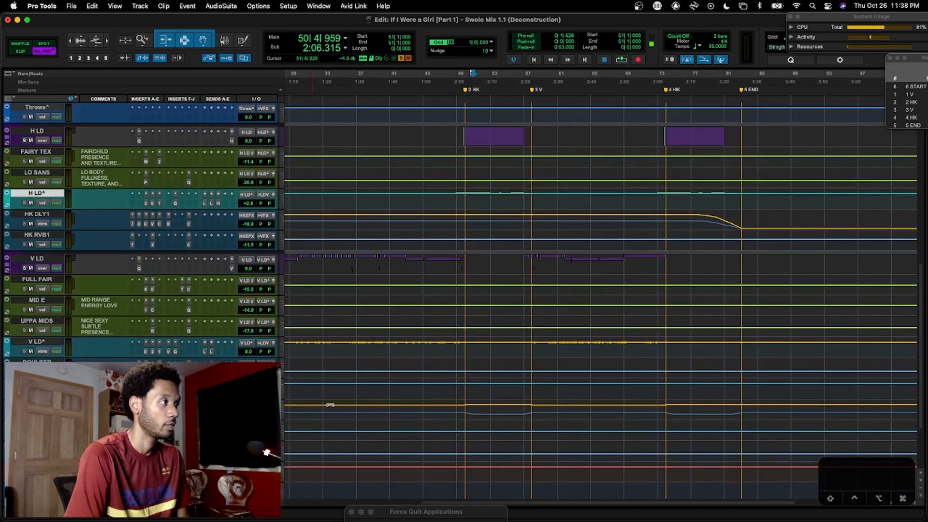
pyautogui.hscroll(-5, 338, 406)
pyautogui.scroll(-2, 338, 406)
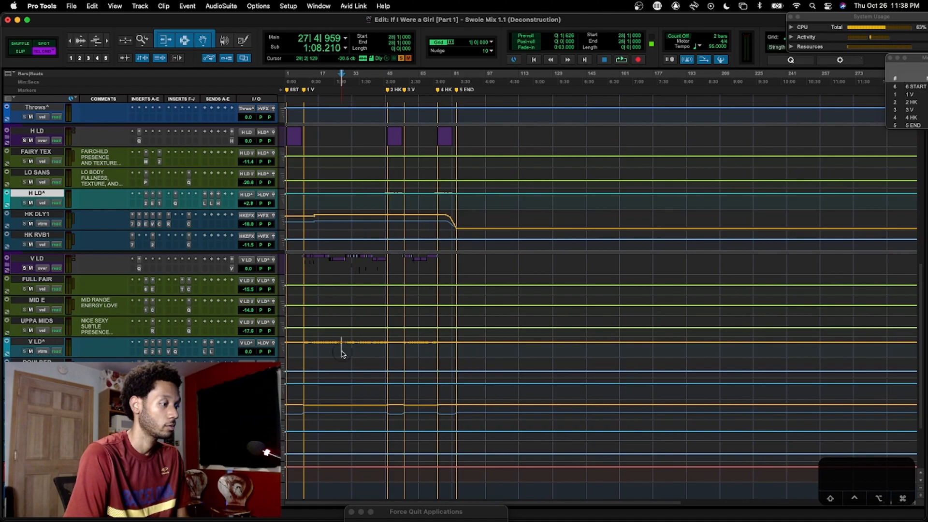
pyautogui.click(342, 353)
pyautogui.hotkey('ctrl', 'Up')
pyautogui.hotkey('ctrl', 'Up')
pyautogui.scroll(2, 342, 353)
pyautogui.hotkey('ctrl', 'Up')
pyautogui.hotkey('ctrl', 'Up')
pyautogui.scroll(3, 342, 353)
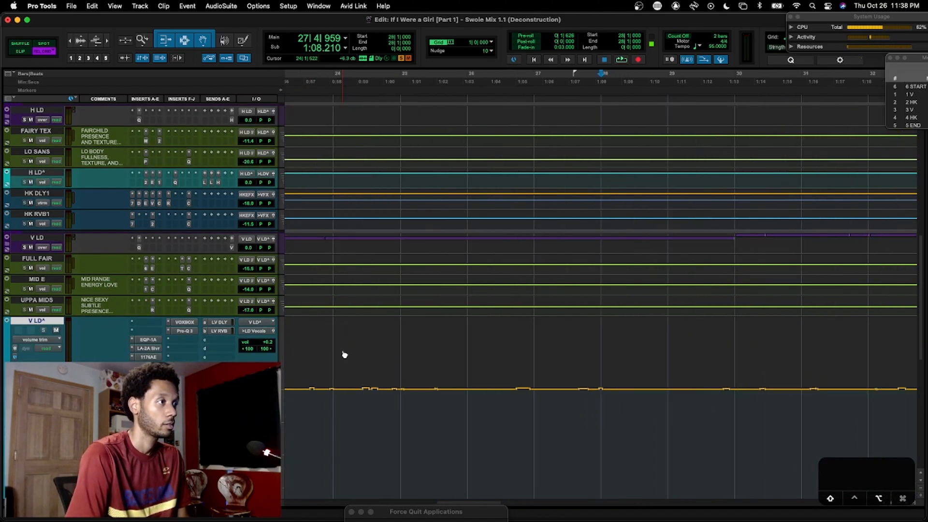
# Review the volume trim moves on V LD^ from the start of the first verse at the 1 V marker
pyautogui.hscroll(-8, 342, 353)
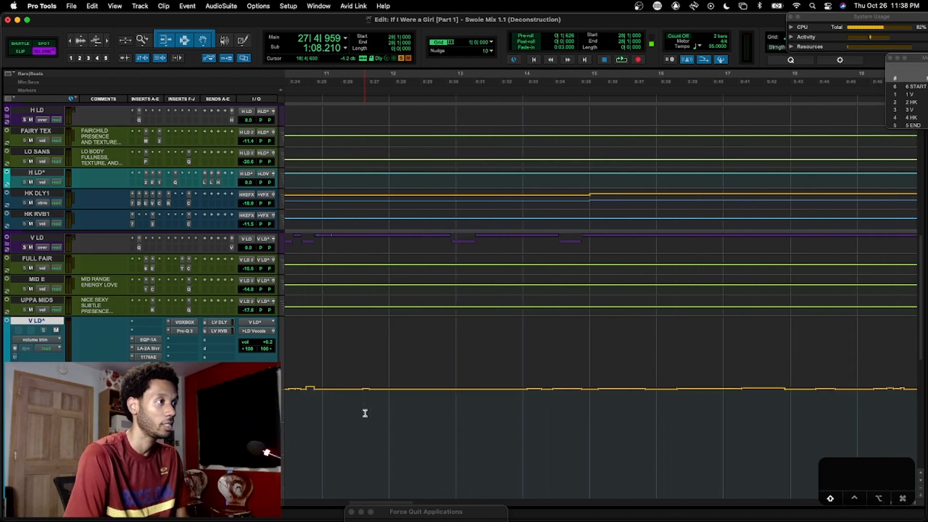
pyautogui.hscroll(-1, 365, 413)
pyautogui.scroll(-1, 365, 413)
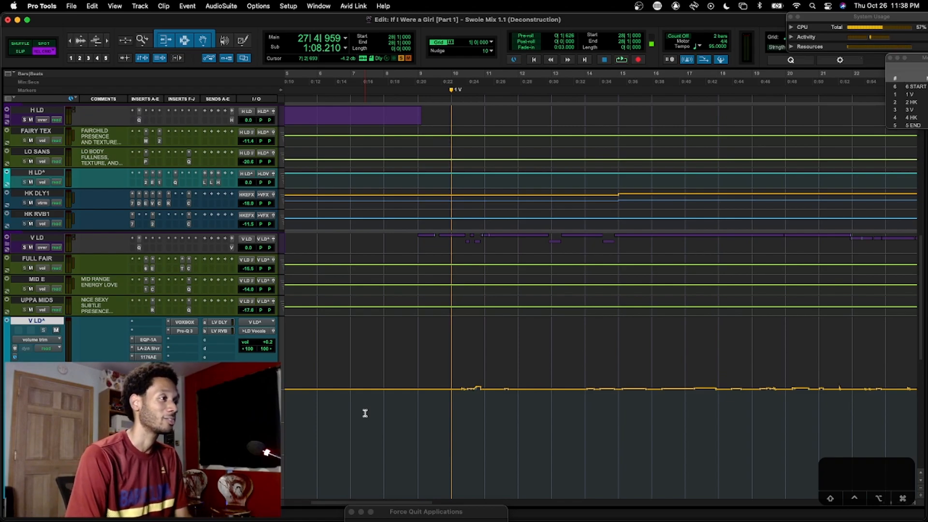
pyautogui.click(454, 407)
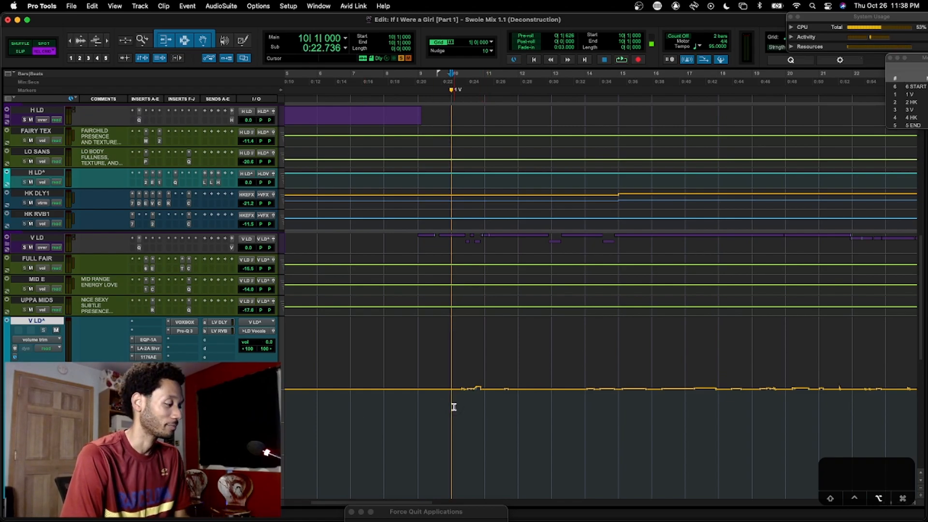
pyautogui.scroll(1, 454, 407)
pyautogui.hscroll(4, 578, 422)
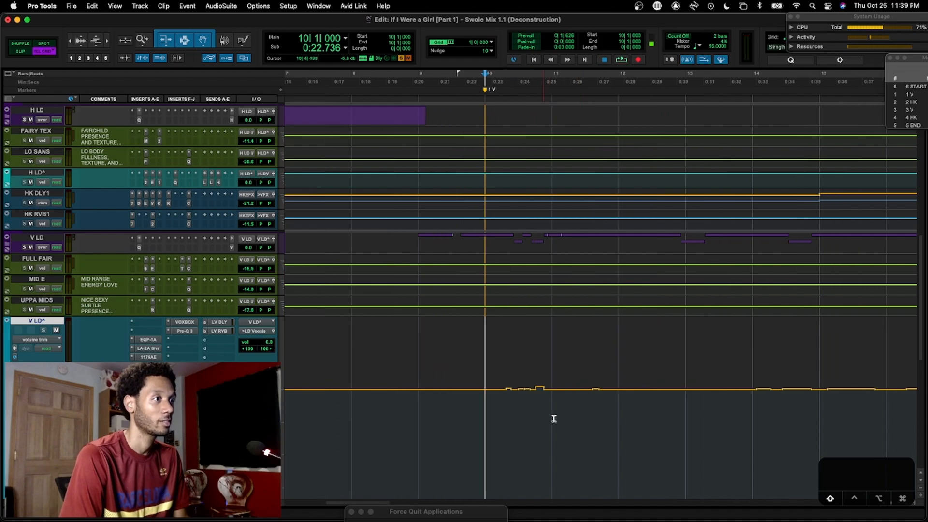
pyautogui.scroll(-2, 603, 415)
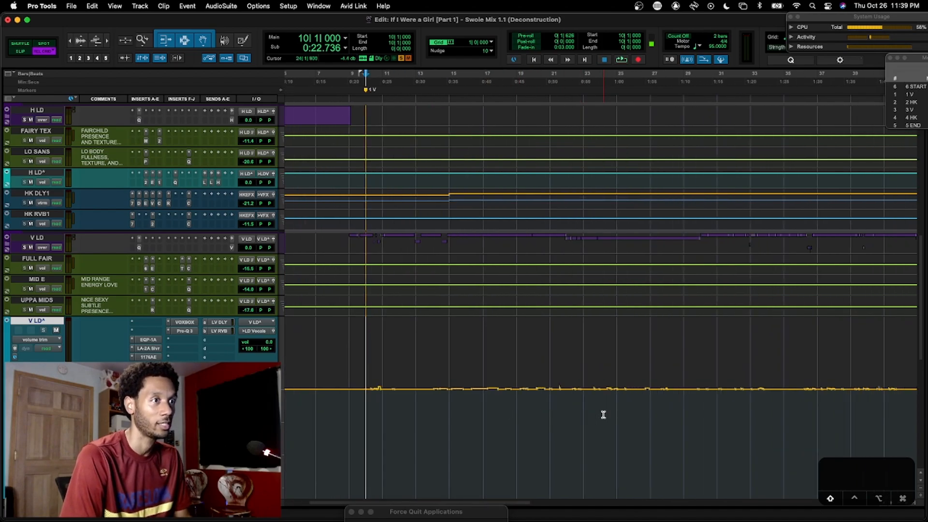
# Examine the V LD^ volume trim moves through the second verse at the 3 V marker, close up and in full-song overview
pyautogui.hscroll(10, 604, 414)
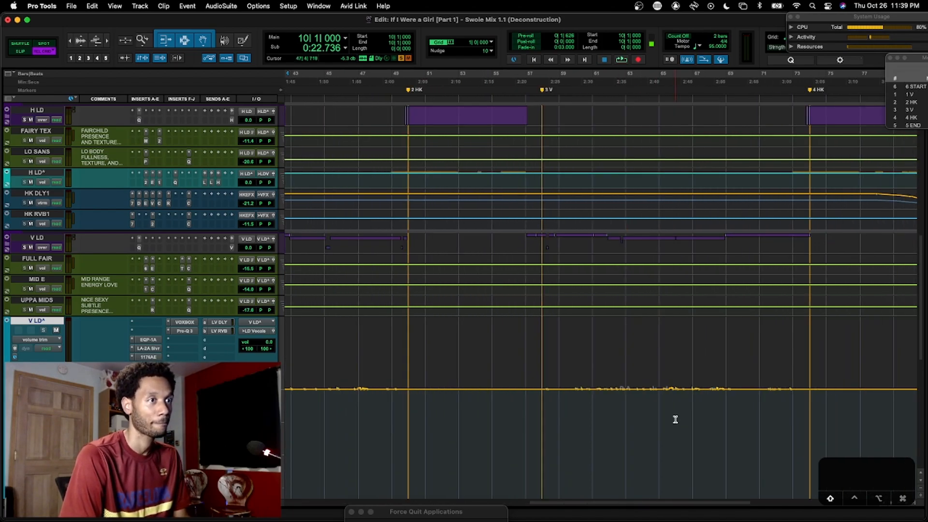
pyautogui.click(735, 413)
pyautogui.scroll(3, 735, 414)
pyautogui.hscroll(-3, 610, 422)
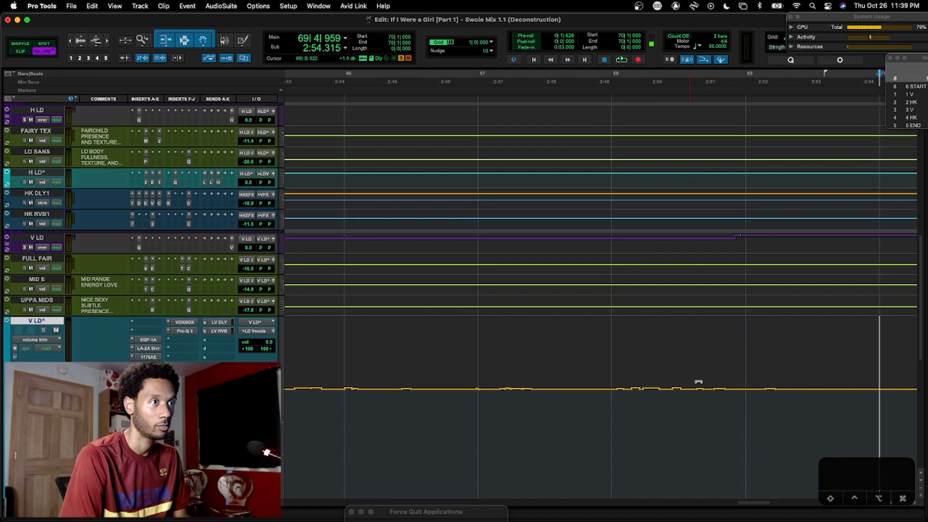
pyautogui.scroll(-5, 699, 419)
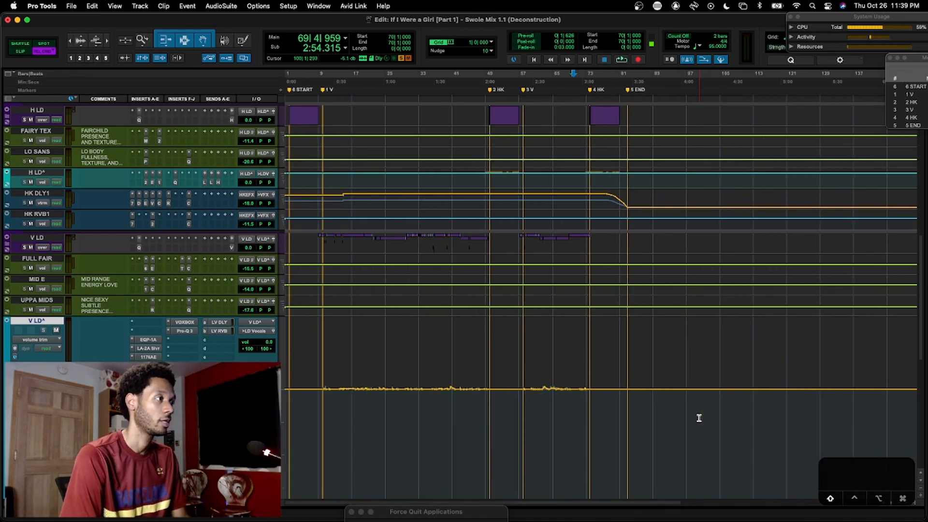
# Restore the V LD^ track to its small height
pyautogui.click(428, 440)
pyautogui.hotkey('ctrl', 'Down')
pyautogui.hotkey('ctrl', 'Down')
pyautogui.hotkey('ctrl', 'Down')
pyautogui.hotkey('ctrl', 'Down')
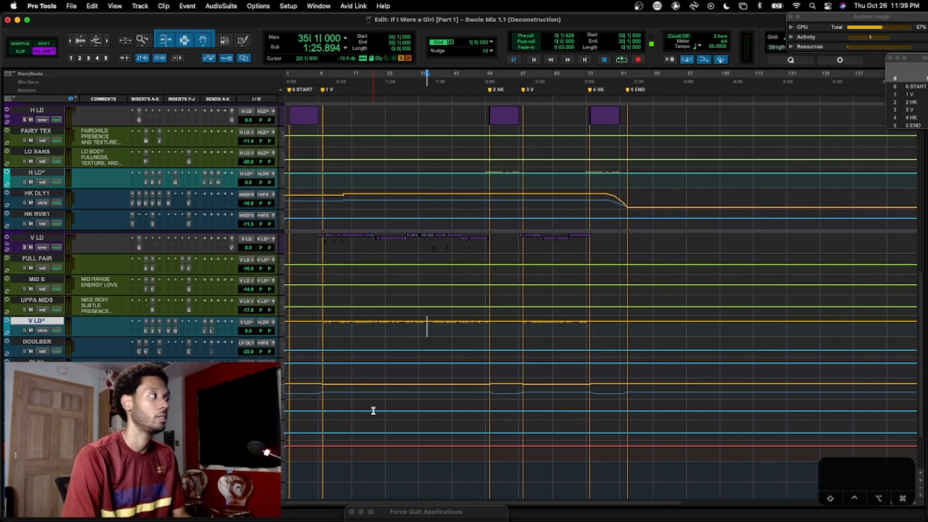
# Switch to the Mix window, briefly view the AirEQ insert on the >LD Vocals bus, and close it
pyautogui.scroll(4, 332, 373)
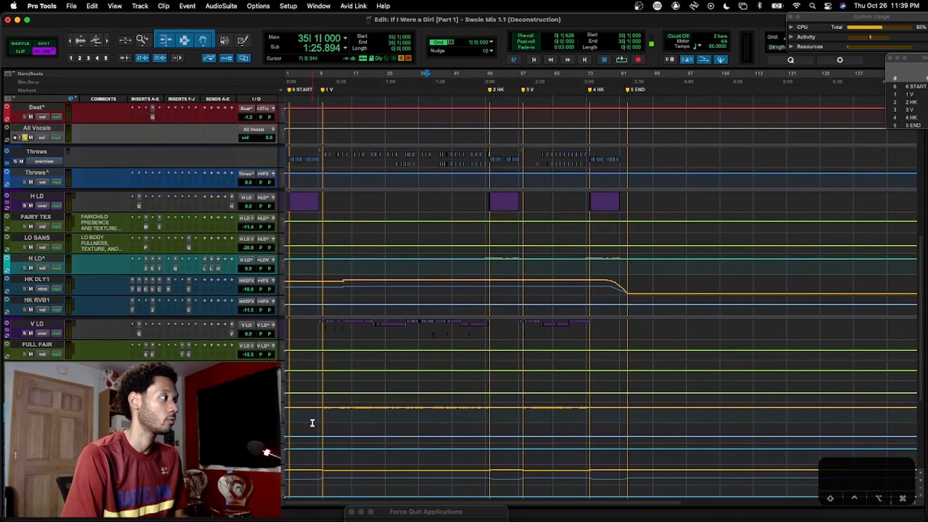
pyautogui.scroll(12, 312, 423)
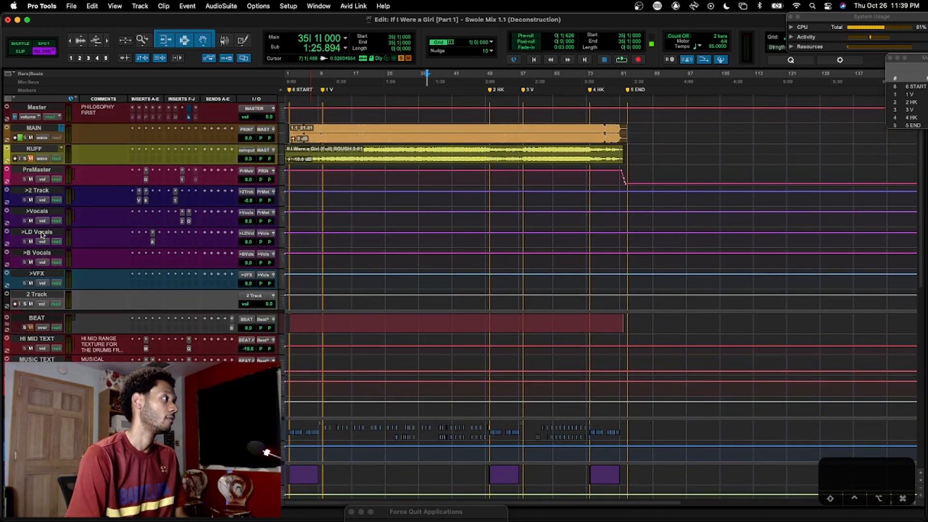
pyautogui.press('super+equal')
pyautogui.hscroll(-10, 198, 150)
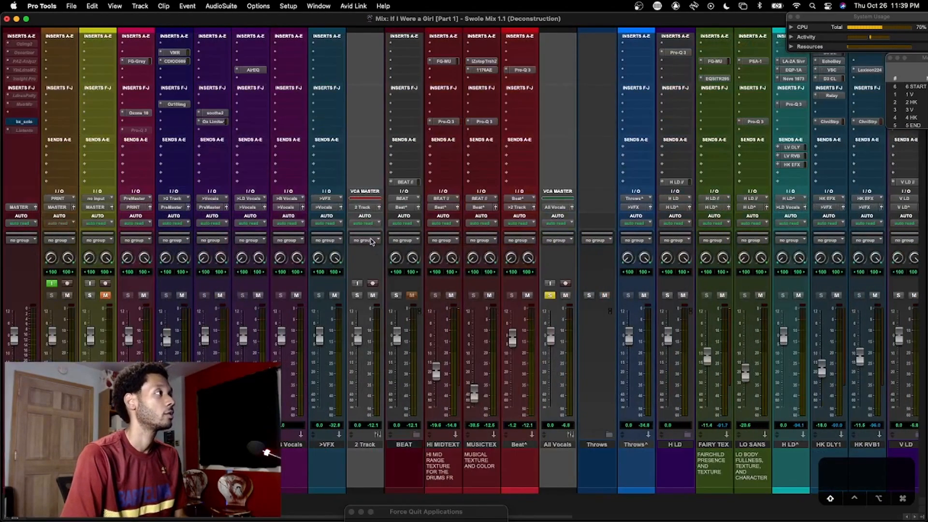
pyautogui.click(260, 73)
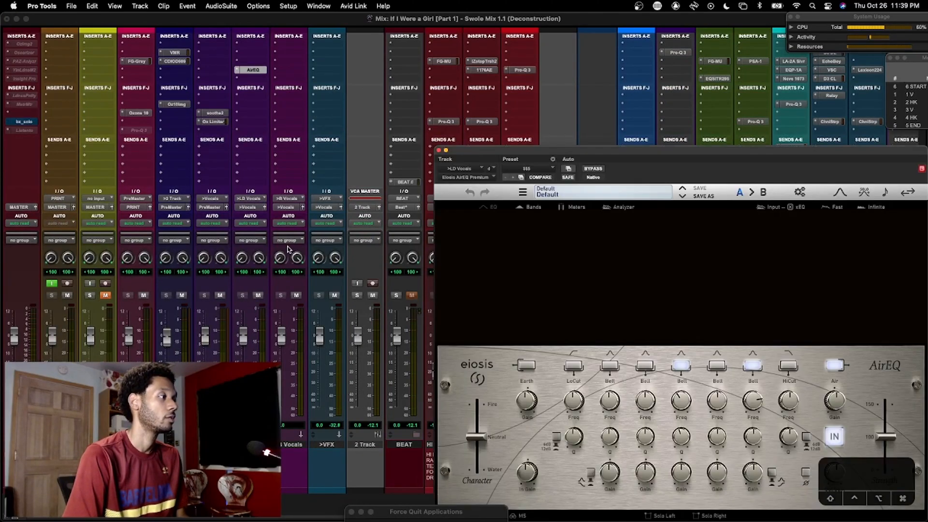
pyautogui.moveTo(472, 155); pyautogui.dragTo(461, 155)
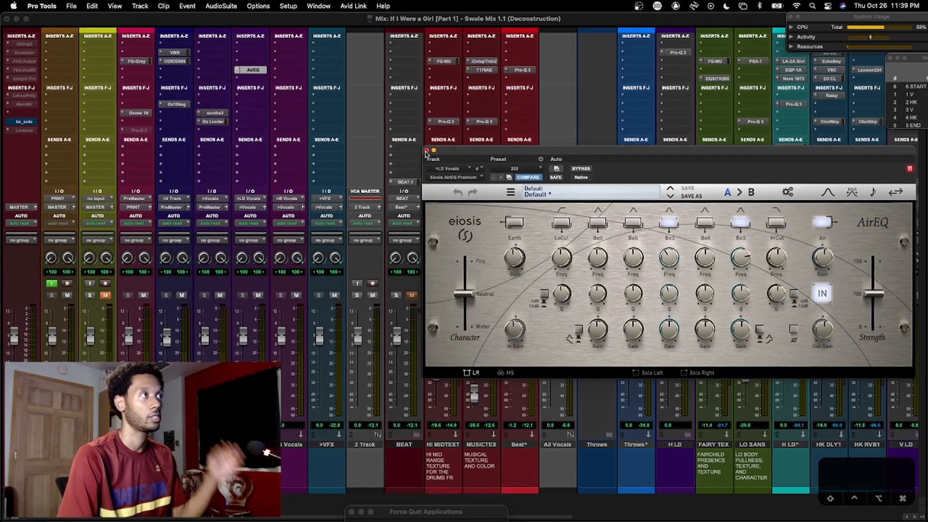
pyautogui.click(427, 151)
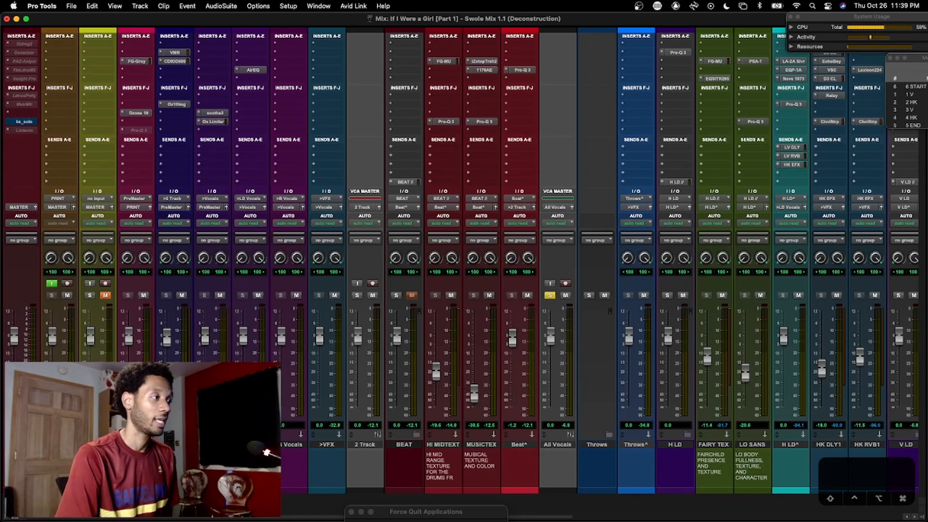
# Reopen AirEQ on the >LD Vocals bus beside the channel strips and inspect its band settings
pyautogui.hscroll(2, 333, 329)
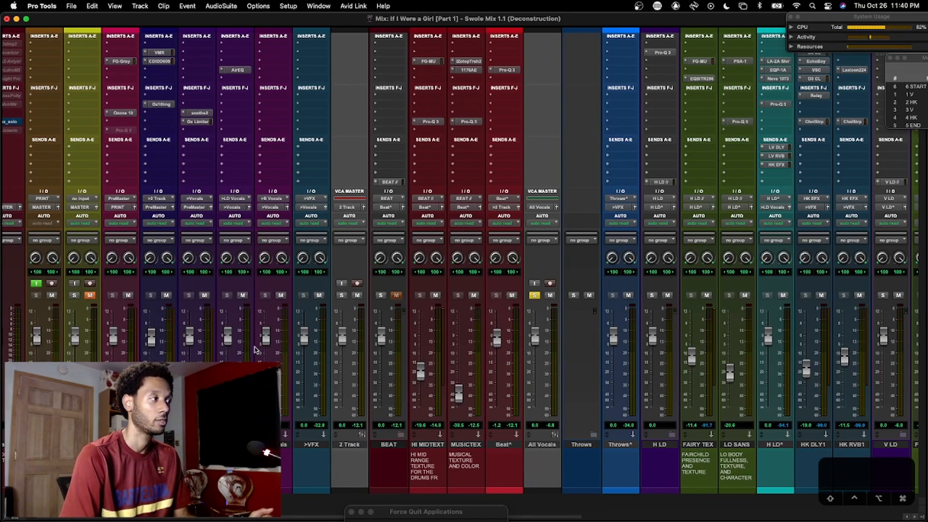
pyautogui.hscroll(-2, 257, 349)
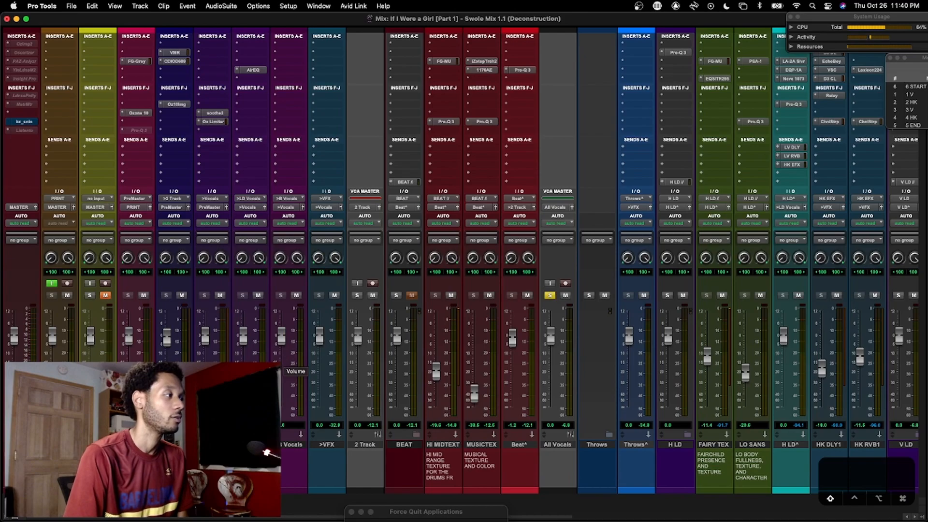
pyautogui.click(254, 70)
pyautogui.moveTo(619, 151); pyautogui.dragTo(485, 169)
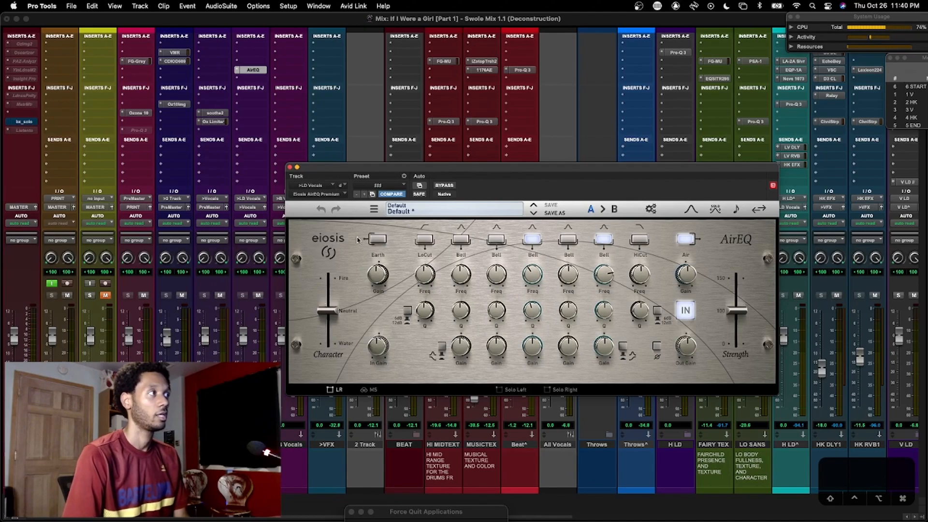
pyautogui.moveTo(535, 173); pyautogui.dragTo(487, 175)
pyautogui.moveTo(643, 278)
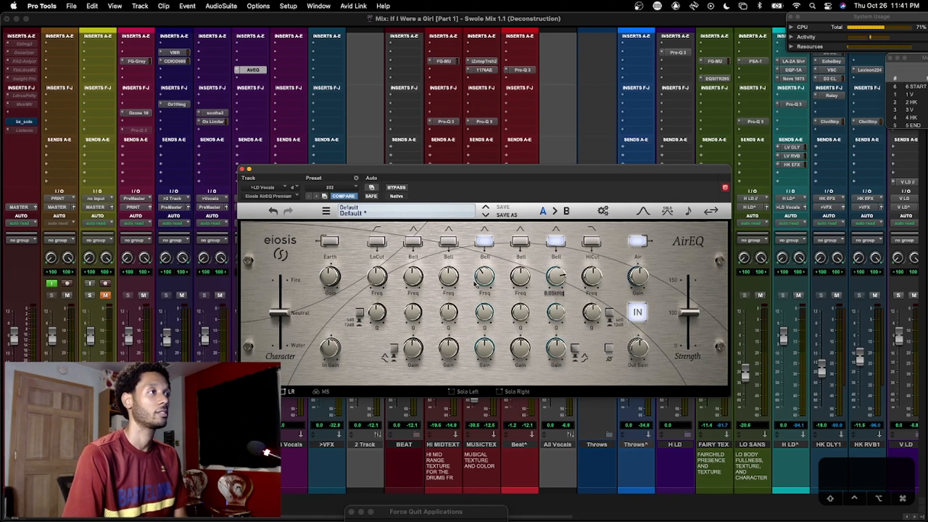
pyautogui.moveTo(518, 171); pyautogui.dragTo(506, 168)
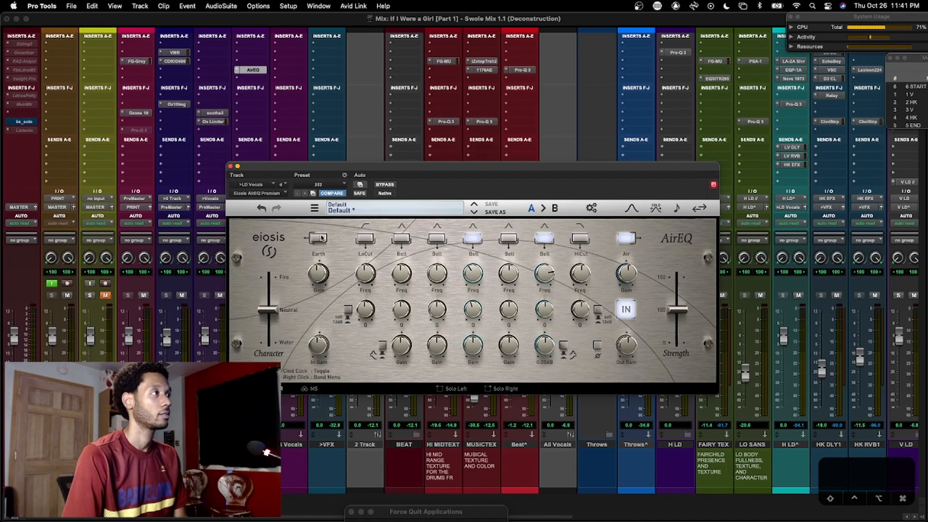
pyautogui.click(262, 210)
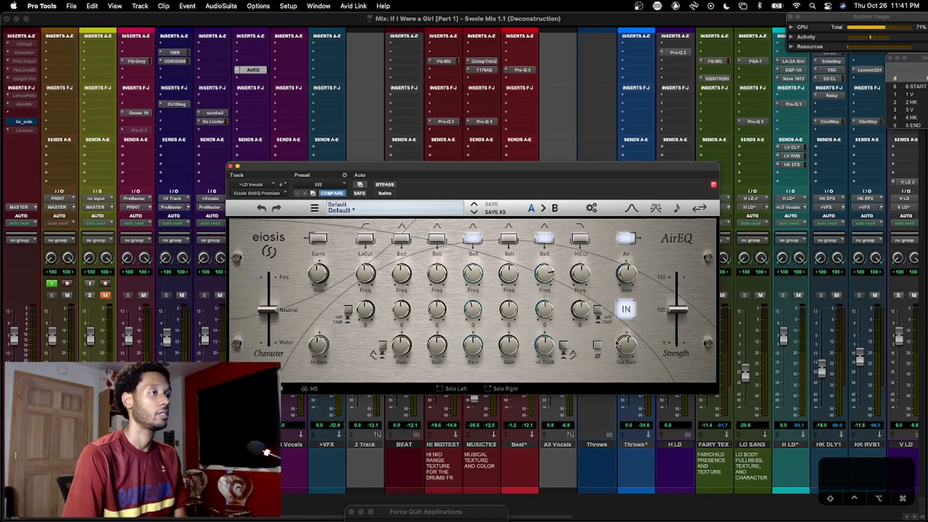
# Show AirEQ's response curve display, collapse it again, and check the knob settings
pyautogui.click(636, 209)
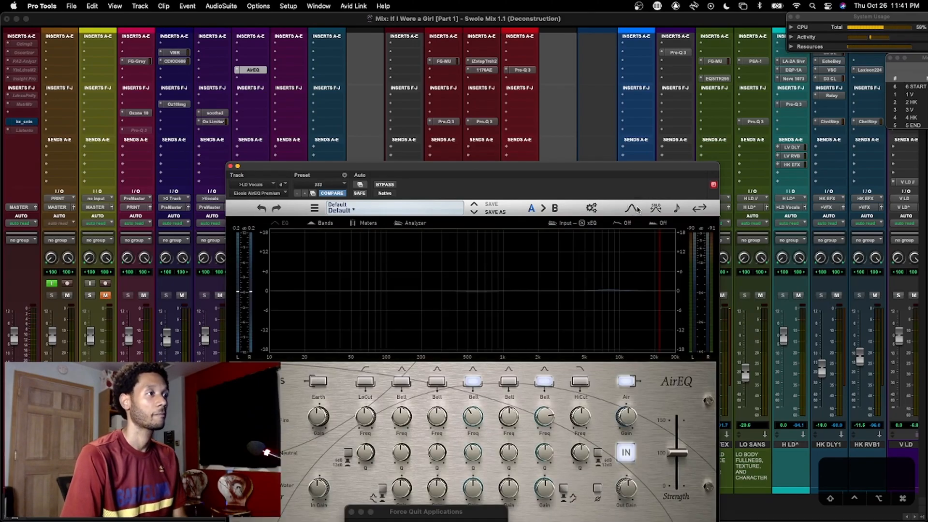
pyautogui.moveTo(612, 169); pyautogui.dragTo(617, 81)
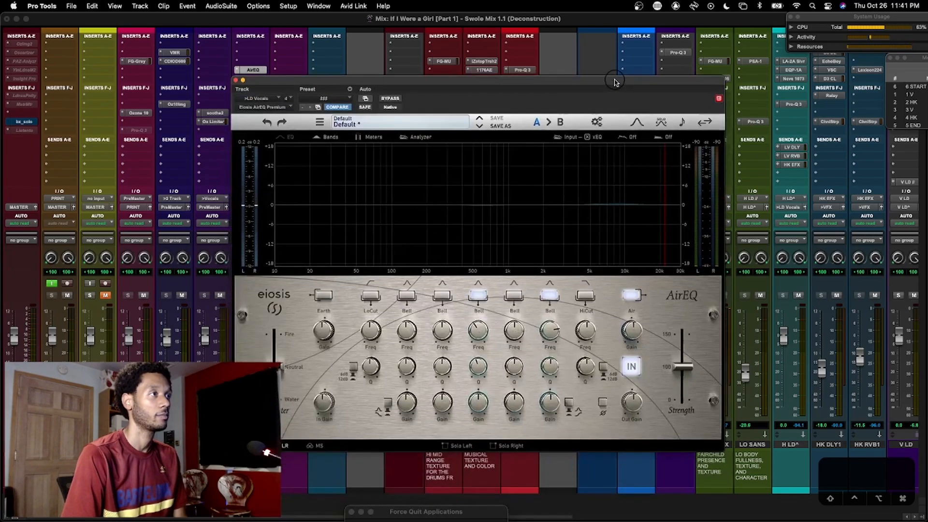
pyautogui.click(637, 122)
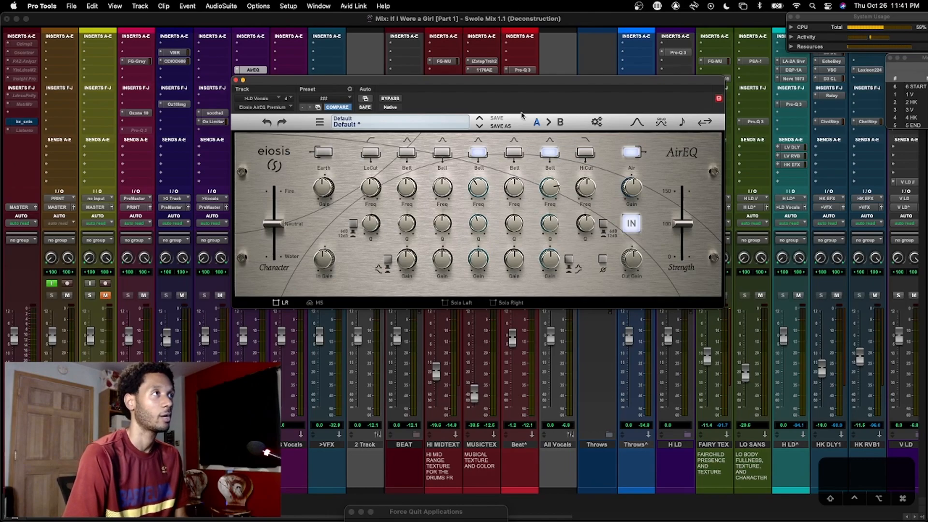
pyautogui.moveTo(516, 83); pyautogui.dragTo(518, 100)
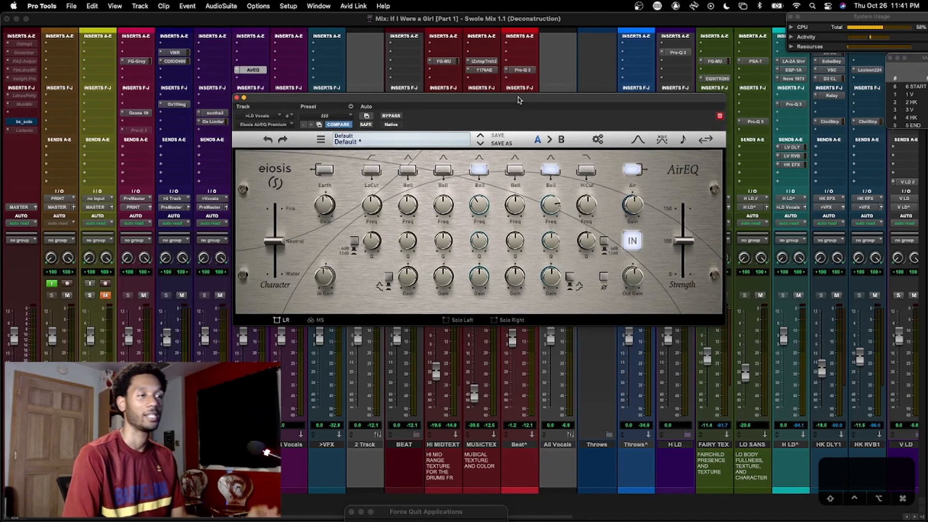
pyautogui.moveTo(516, 99); pyautogui.dragTo(517, 111)
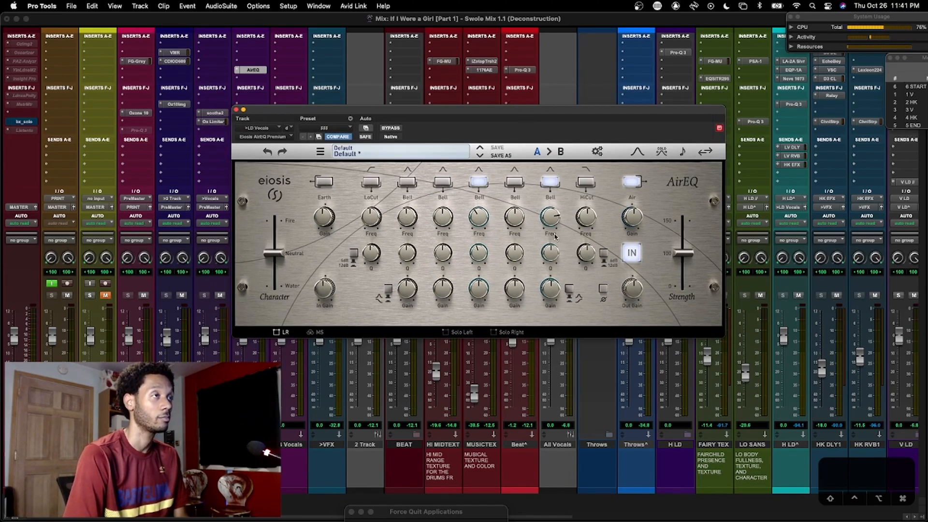
pyautogui.moveTo(531, 111); pyautogui.dragTo(531, 142)
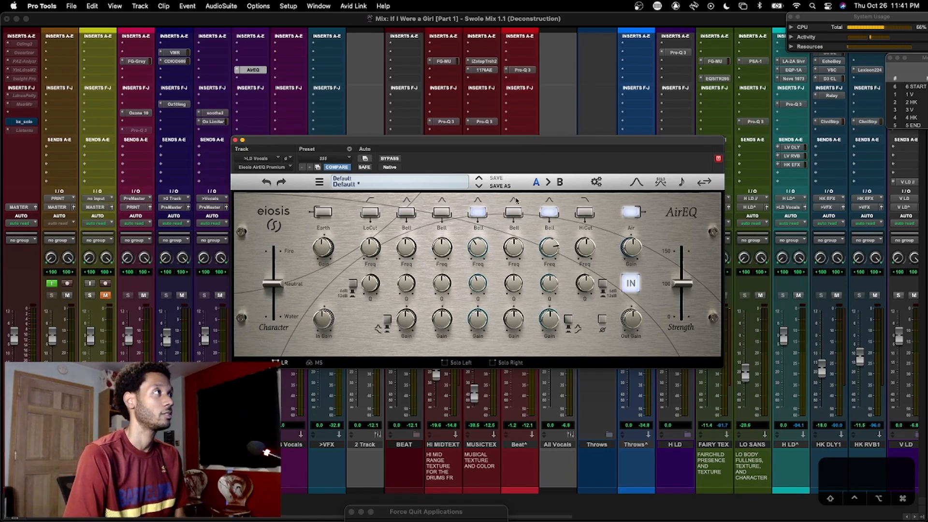
# Compare the lead vocals with AirEQ bypassed and active during playback, leave it active, and close the plug-in
pyautogui.moveTo(405, 142); pyautogui.dragTo(451, 142)
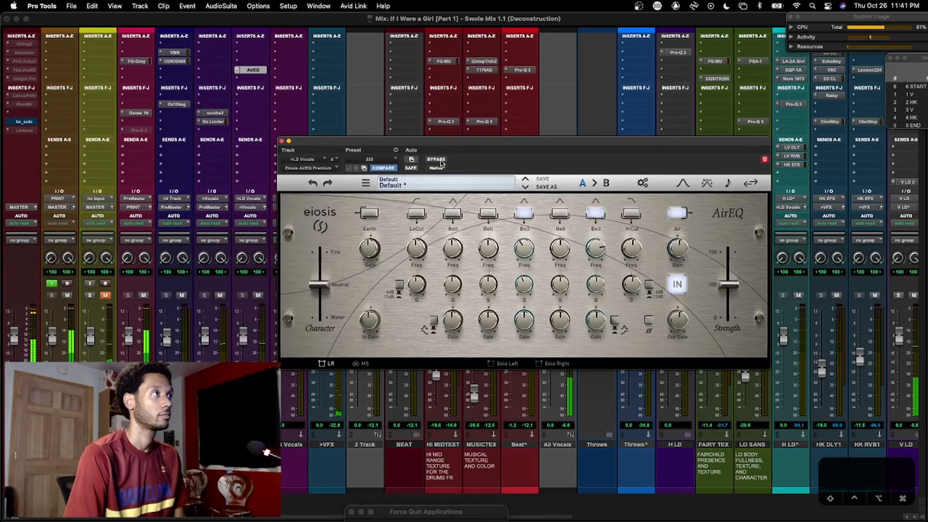
pyautogui.click(438, 159)
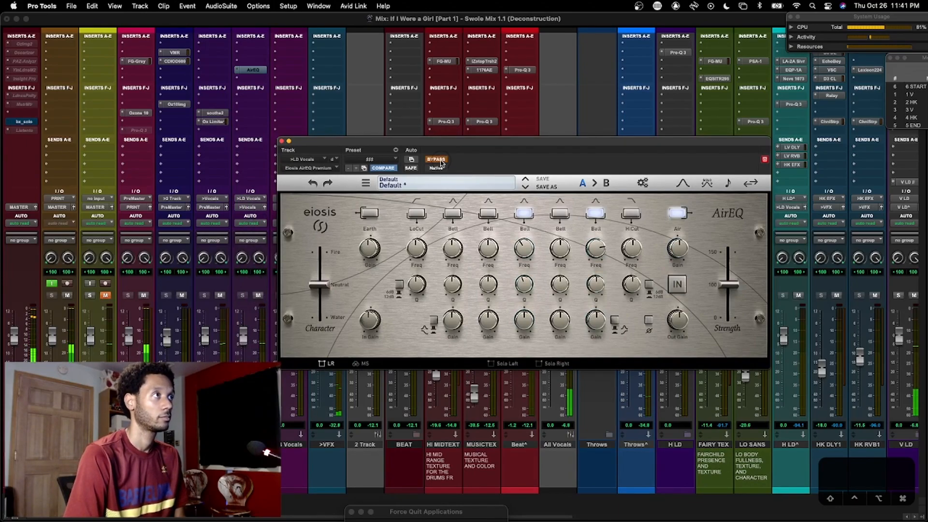
pyautogui.click(440, 160)
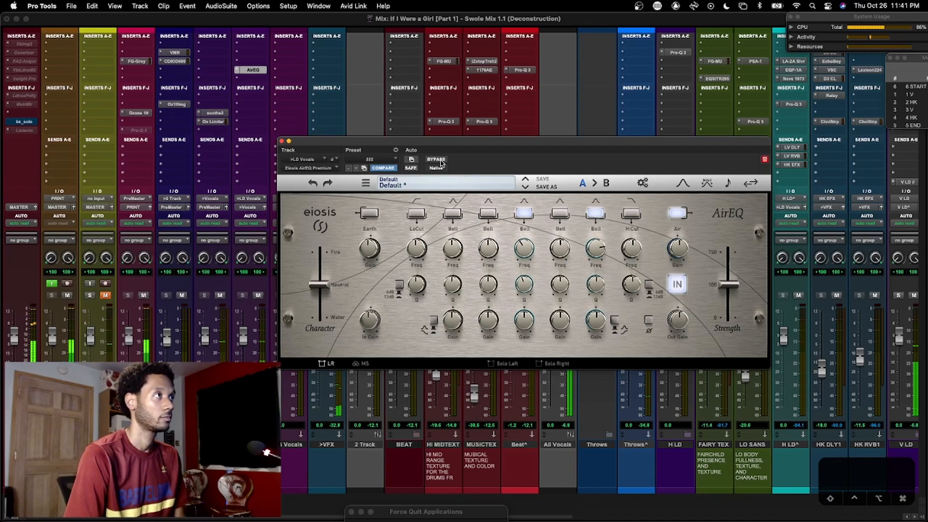
pyautogui.click(440, 160)
pyautogui.click(440, 160)
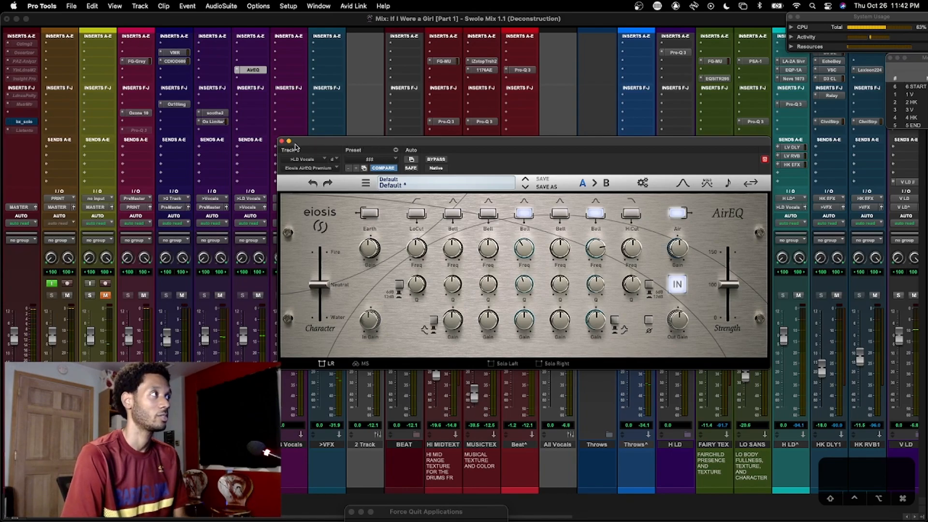
pyautogui.click(282, 141)
# Open soothe2 on the >Vocals bus and position its window beside the channel inserts
pyautogui.click(222, 114)
pyautogui.moveTo(491, 145); pyautogui.dragTo(515, 133)
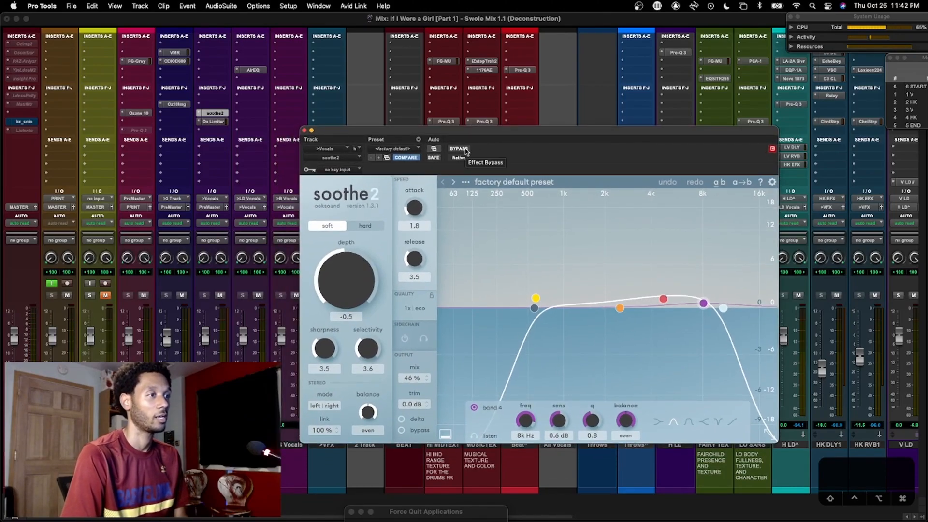
pyautogui.moveTo(464, 132); pyautogui.dragTo(463, 128)
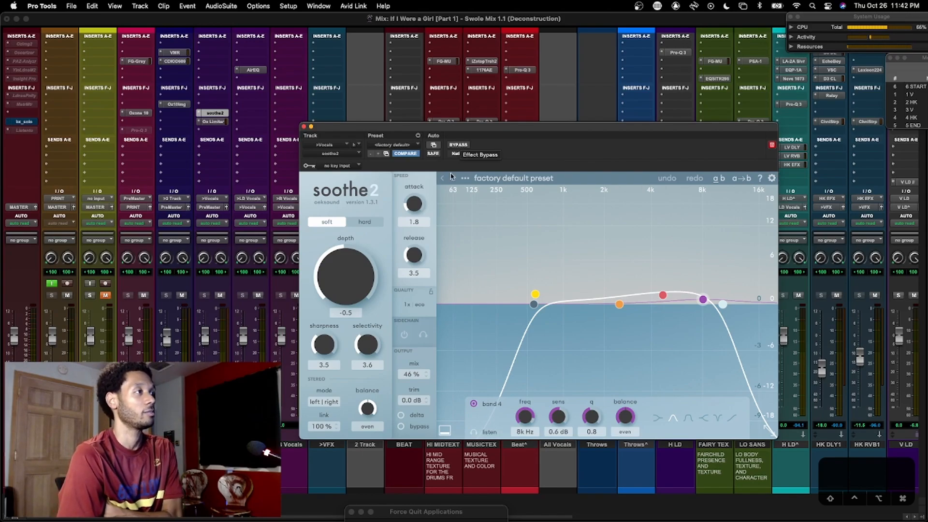
# Examine soothe2's real-time oversample and resolution quality options, keeping oversample at 1x and resolution at eco
pyautogui.click(408, 306)
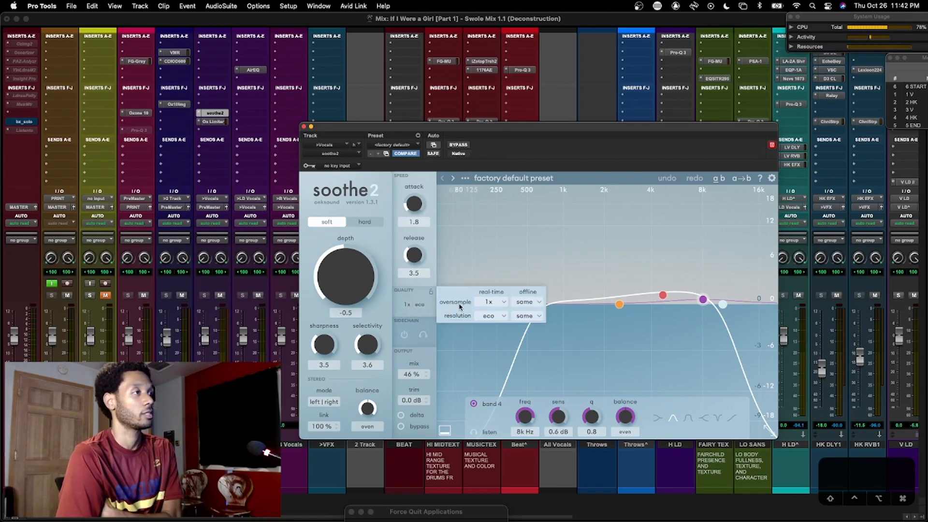
pyautogui.click(487, 302)
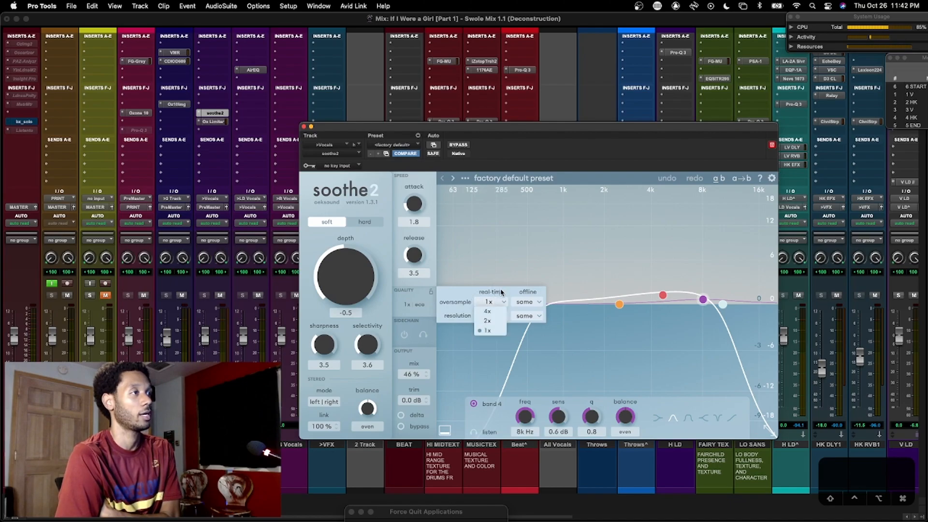
pyautogui.click(485, 304)
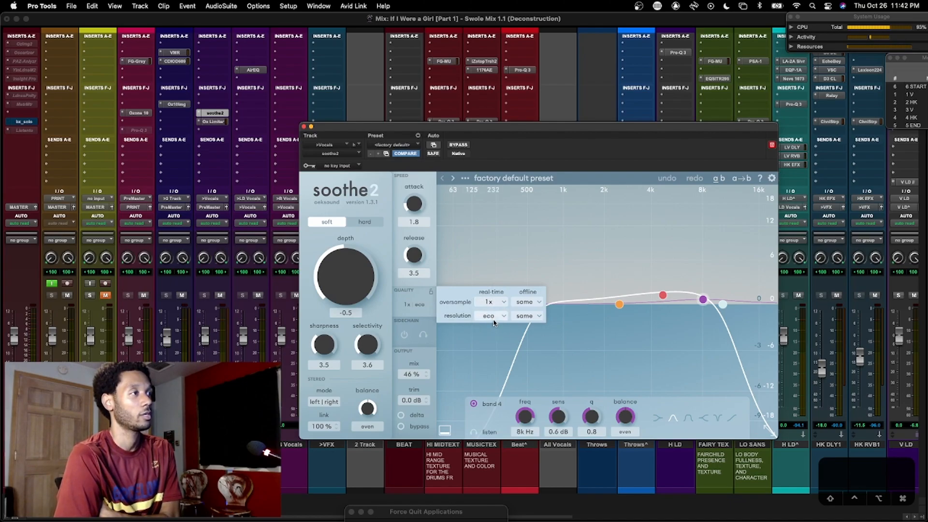
pyautogui.click(490, 302)
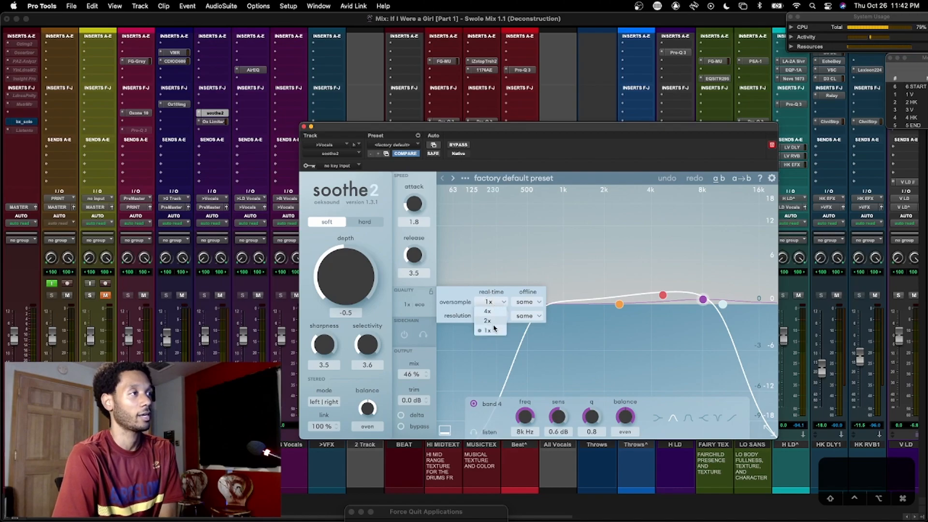
pyautogui.click(494, 294)
pyautogui.click(460, 313)
pyautogui.click(486, 304)
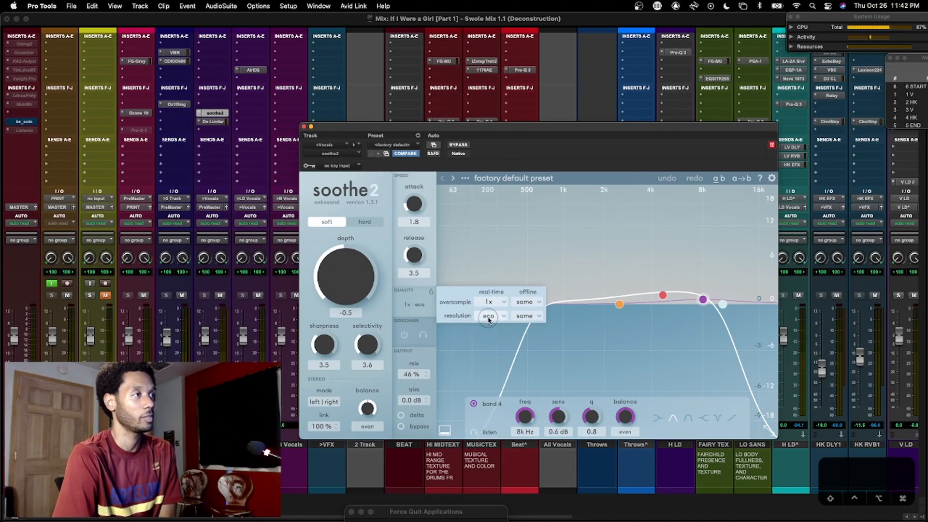
pyautogui.click(489, 317)
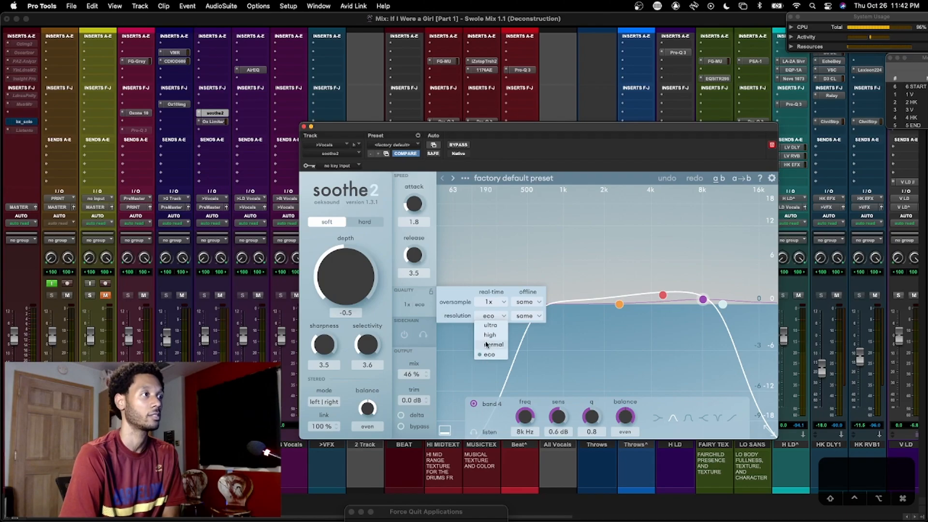
pyautogui.click(475, 302)
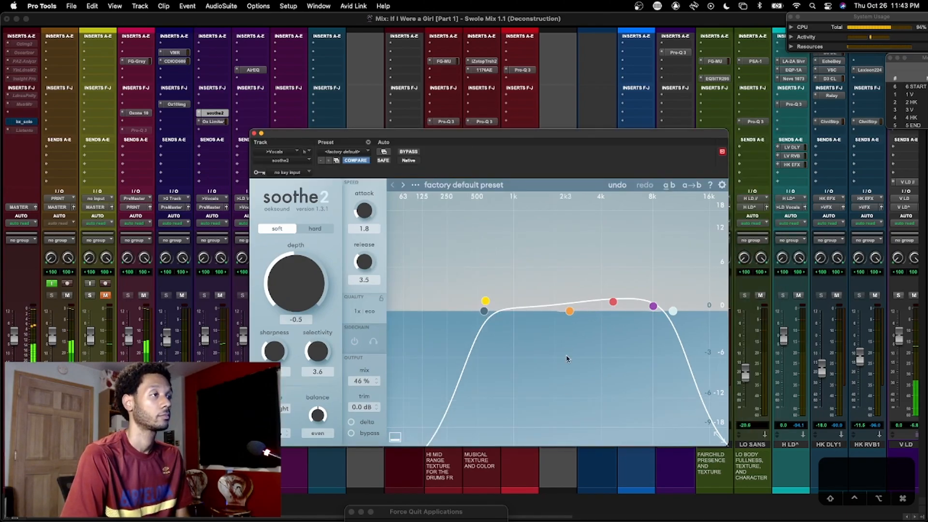
# Inspect the settings of soothe2's low cut, band 3 and high cut during playback
pyautogui.click(484, 310)
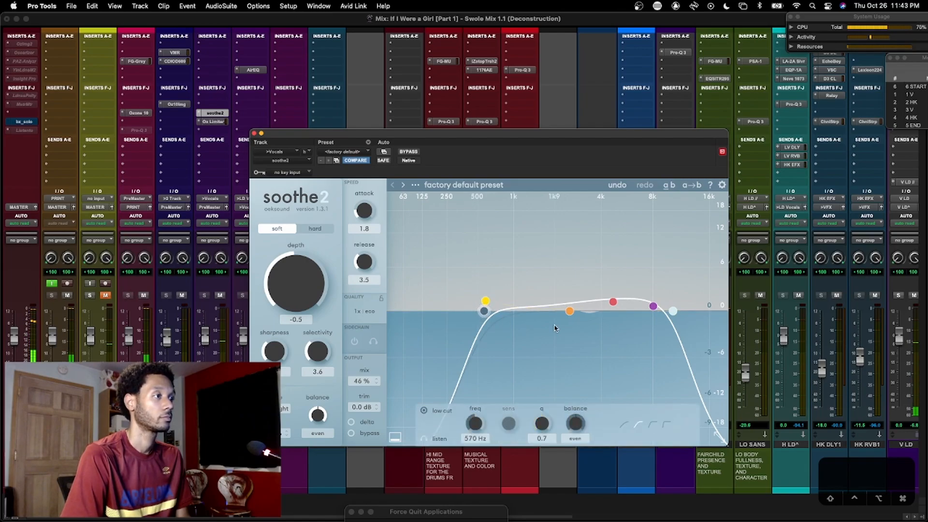
pyautogui.click(613, 303)
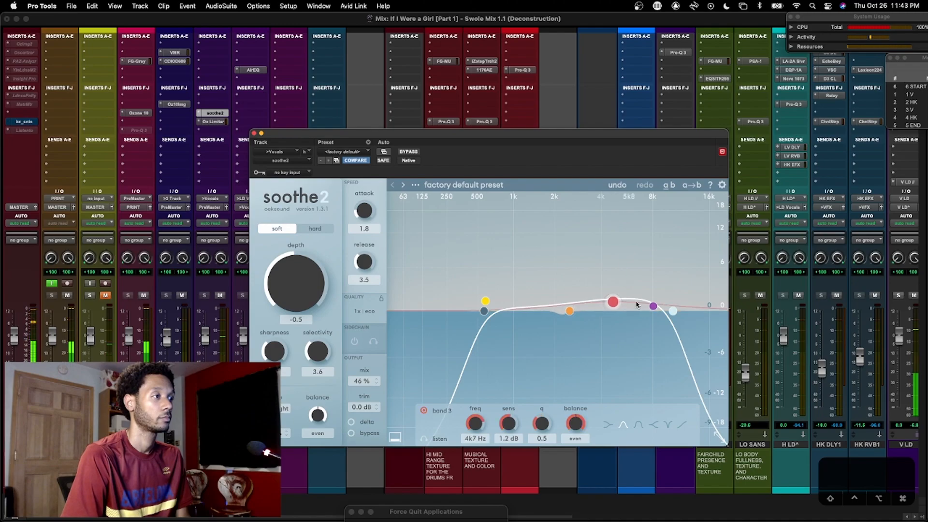
pyautogui.click(673, 311)
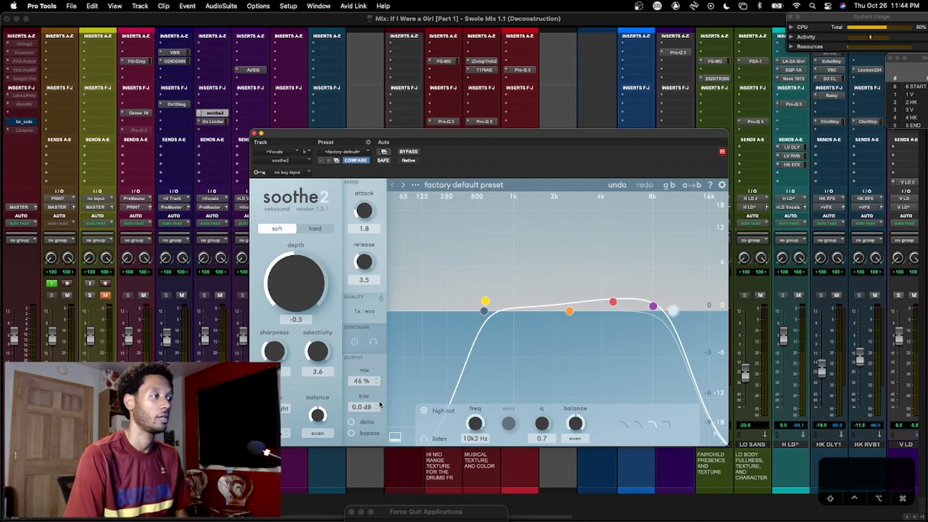
# Audition soothe2's delta signal on the vocals, turn delta off again, and close the plug-in
pyautogui.click(352, 423)
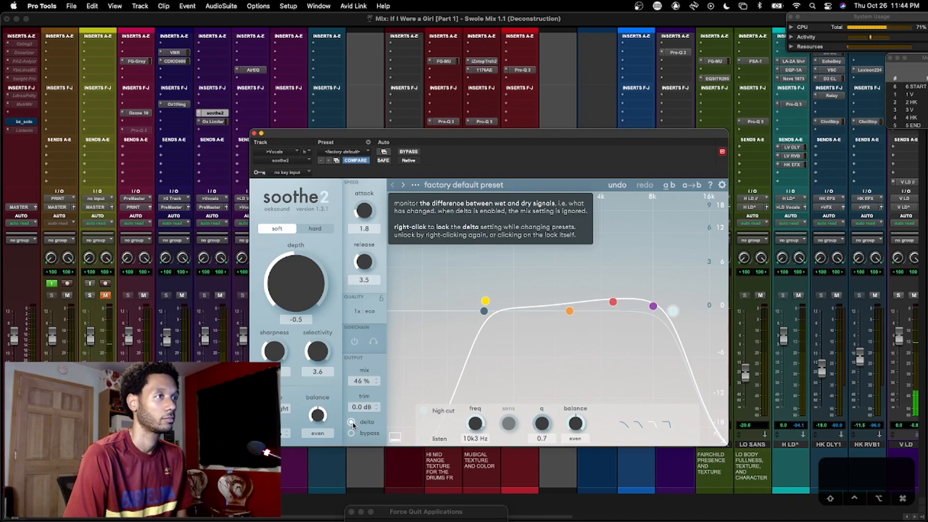
pyautogui.click(352, 424)
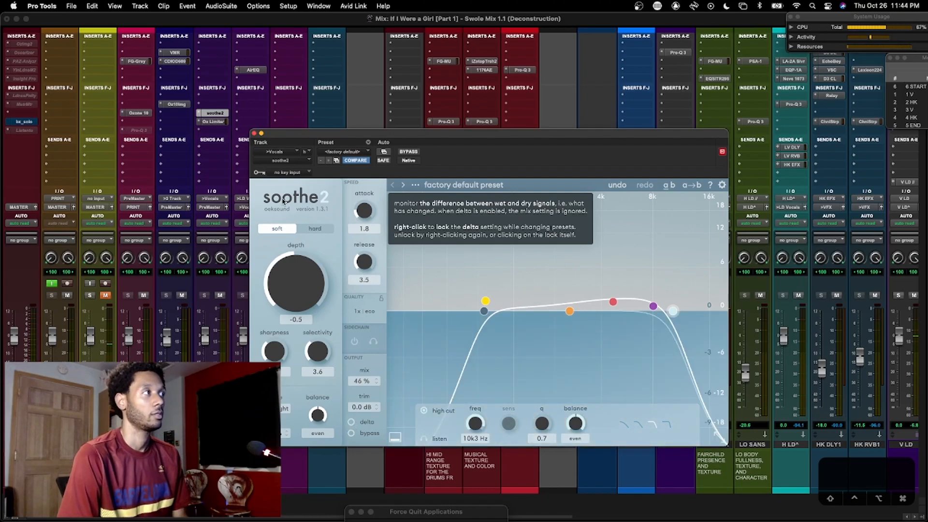
pyautogui.click(255, 134)
# Open the Oxford Limiter on the >Vocals bus and move its window clear of the bus inserts
pyautogui.click(217, 122)
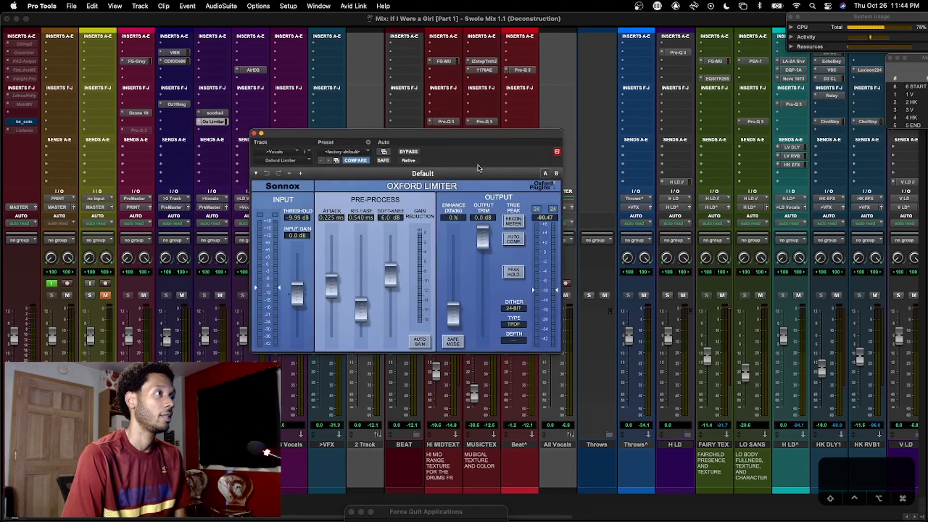
pyautogui.moveTo(463, 136); pyautogui.dragTo(550, 157)
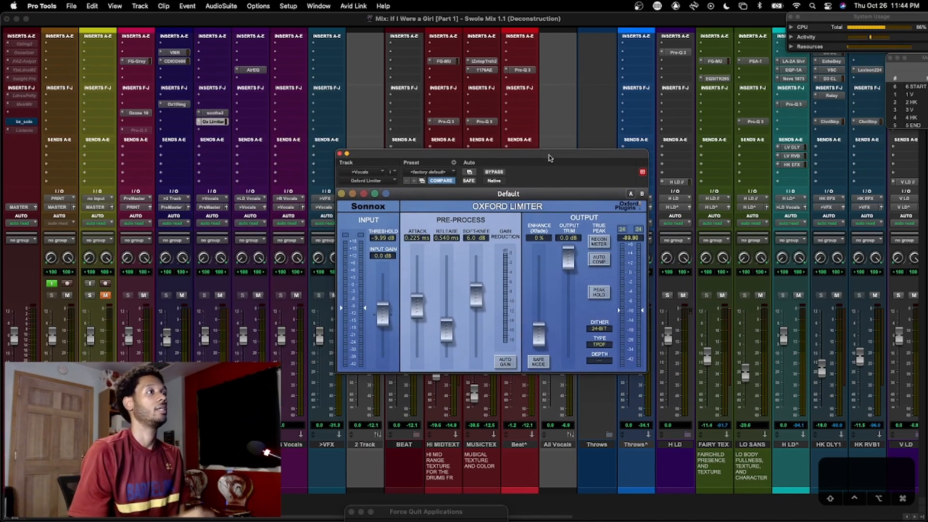
pyautogui.moveTo(550, 158); pyautogui.dragTo(548, 162)
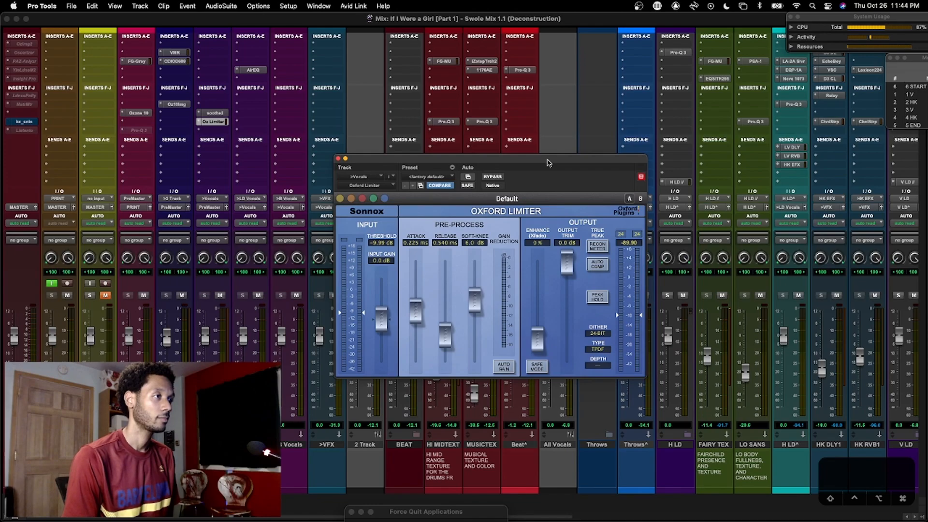
# Compare the vocals with the Oxford Limiter bypassed and active during playback, leave it active, and close the plug-in
pyautogui.press('space')
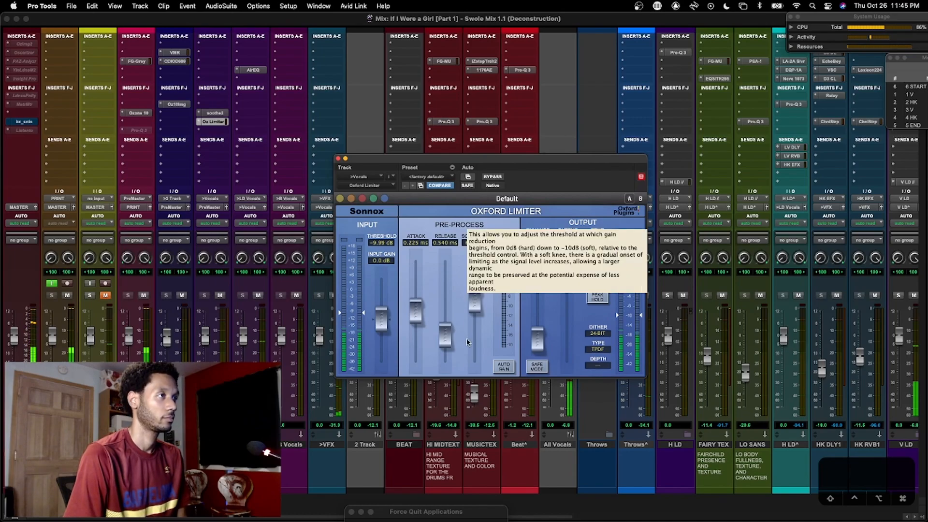
pyautogui.click(491, 179)
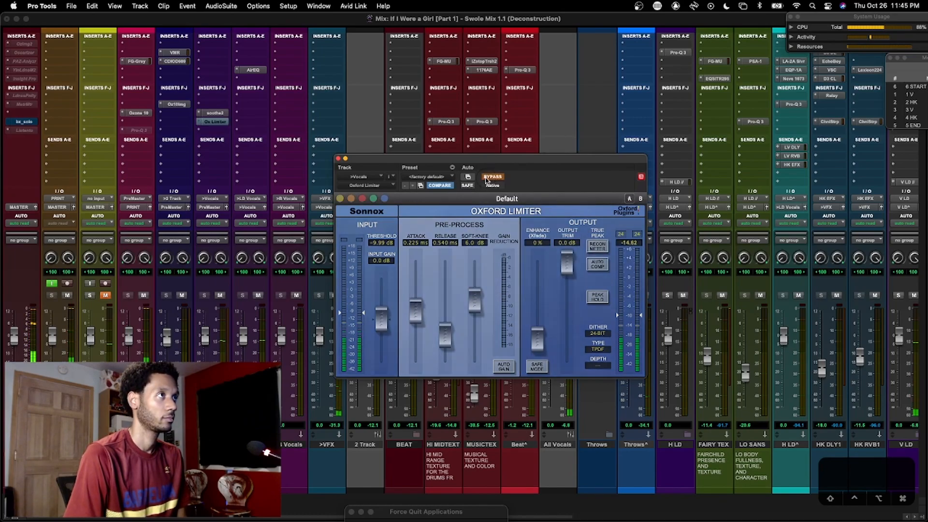
pyautogui.click(496, 178)
pyautogui.moveTo(496, 179); pyautogui.dragTo(494, 170)
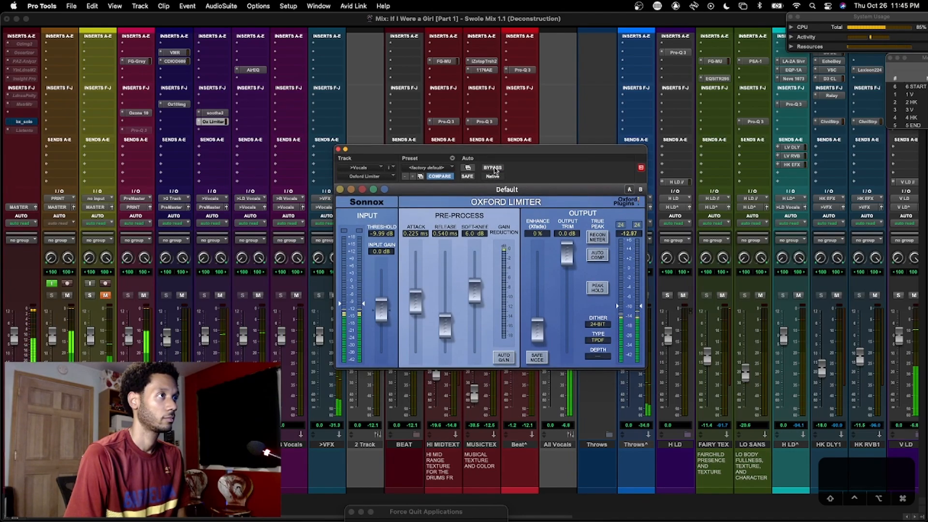
pyautogui.click(494, 169)
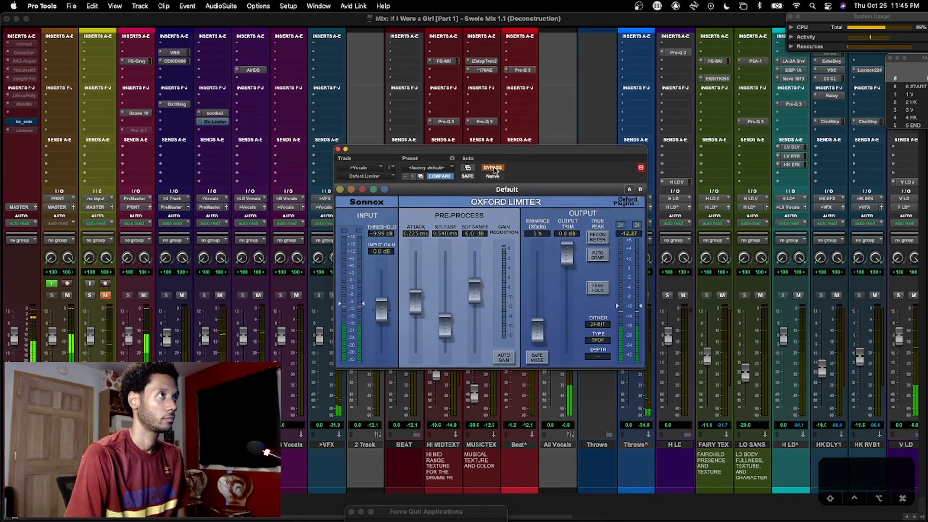
pyautogui.click(494, 169)
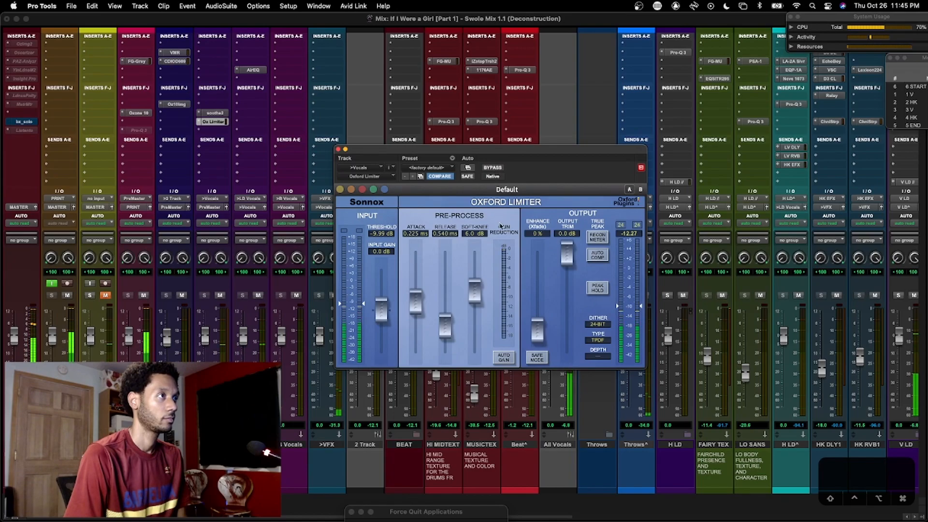
pyautogui.click(500, 169)
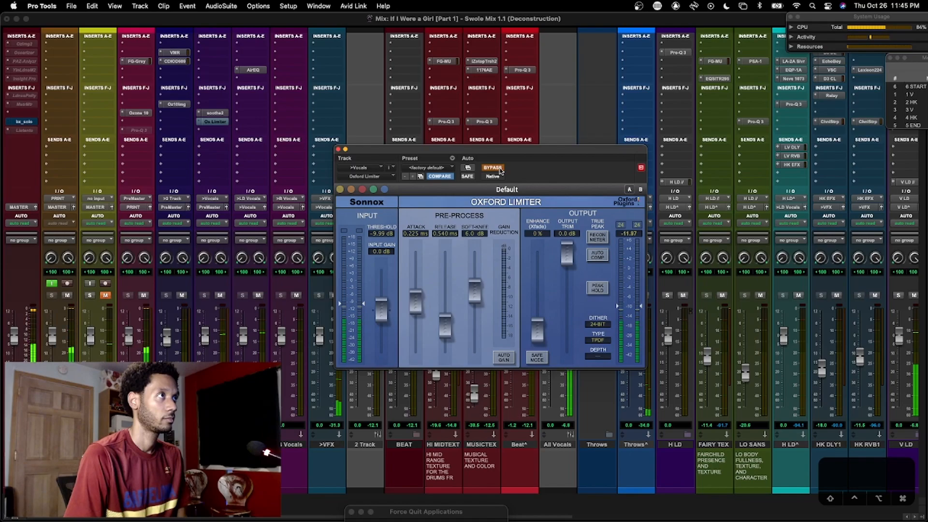
pyautogui.click(499, 170)
pyautogui.moveTo(497, 155); pyautogui.dragTo(496, 159)
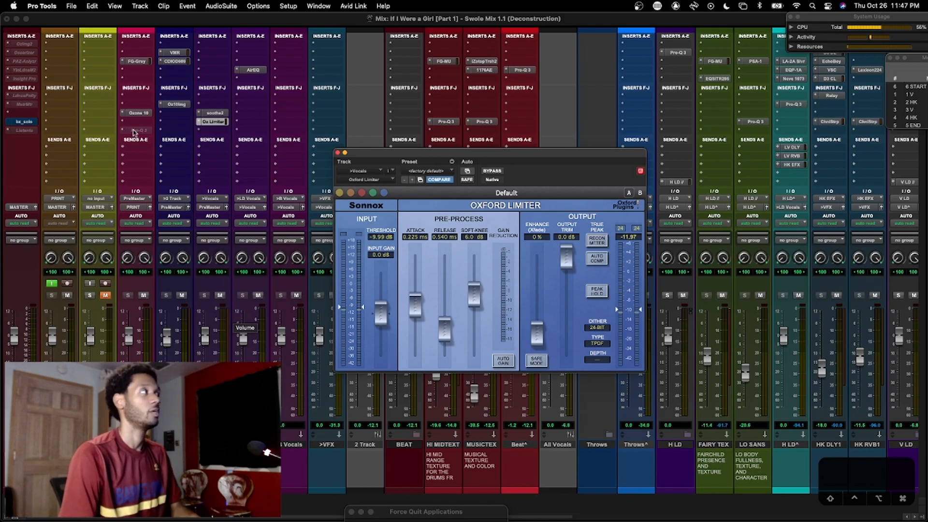
pyautogui.click(338, 154)
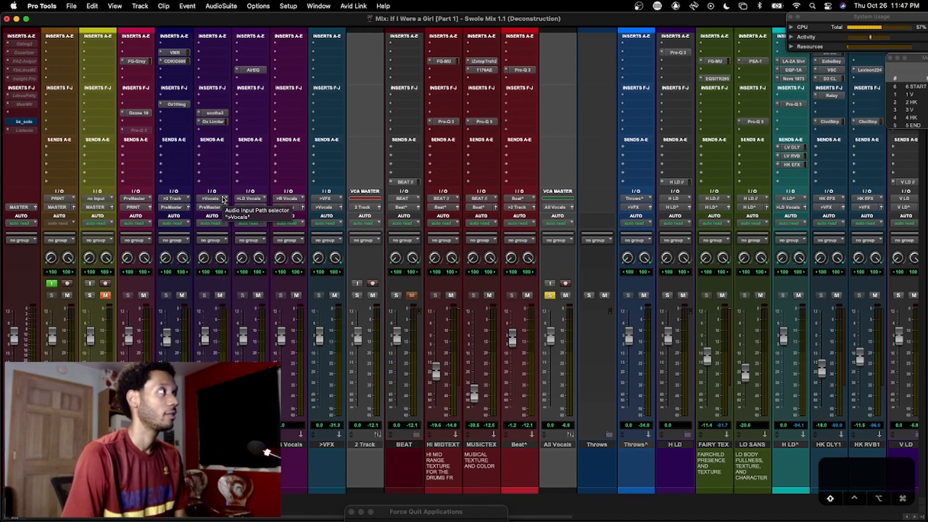
pyautogui.hscroll(15, 223, 199)
pyautogui.hscroll(-10, 224, 199)
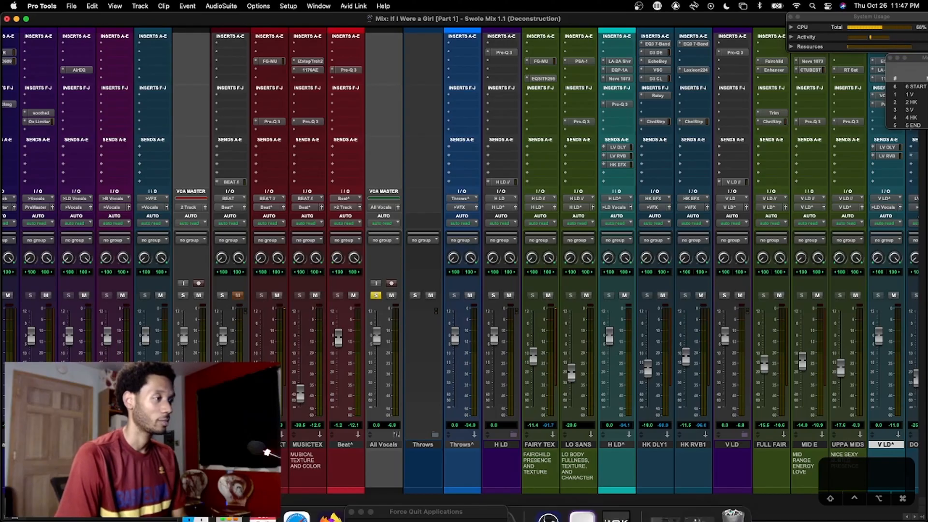
pyautogui.click(561, 505)
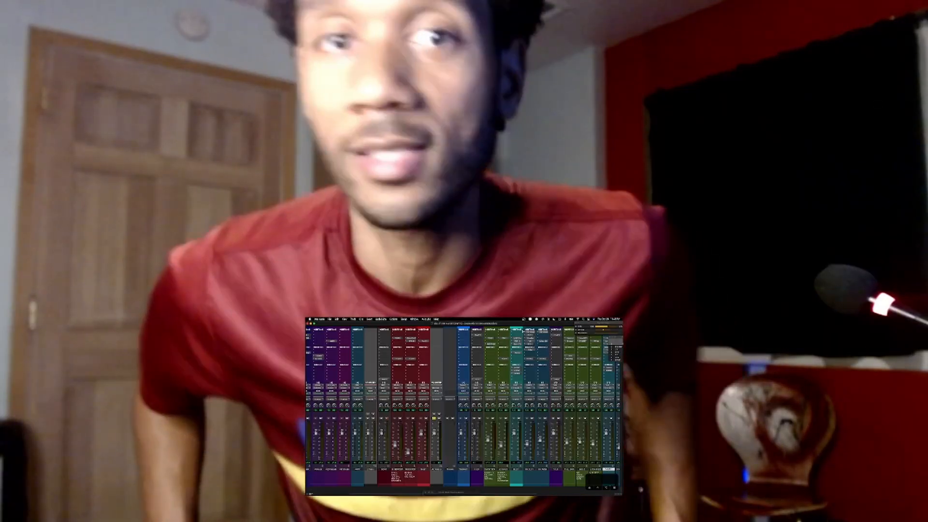